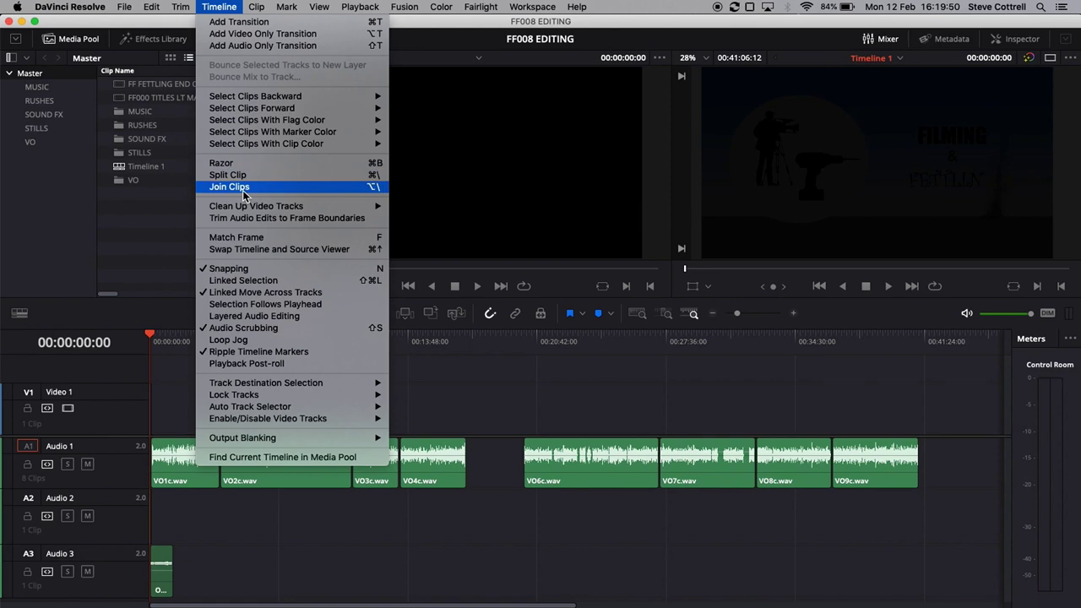
# - Skim the DaVinci Resolve 18.6 Reference Manual from its cover to the Resolve FX Revival pages covering Deband, Frame Replacer and Object Removal
pyautogui.moveTo(269, 385)
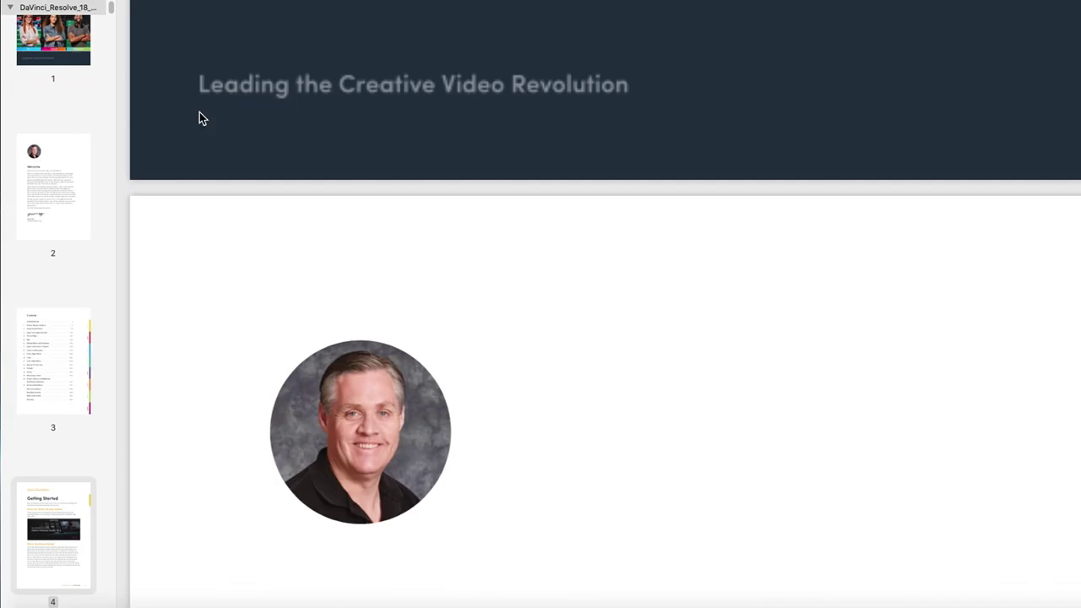
pyautogui.scroll(10, 199, 112)
pyautogui.scroll(-1, 199, 112)
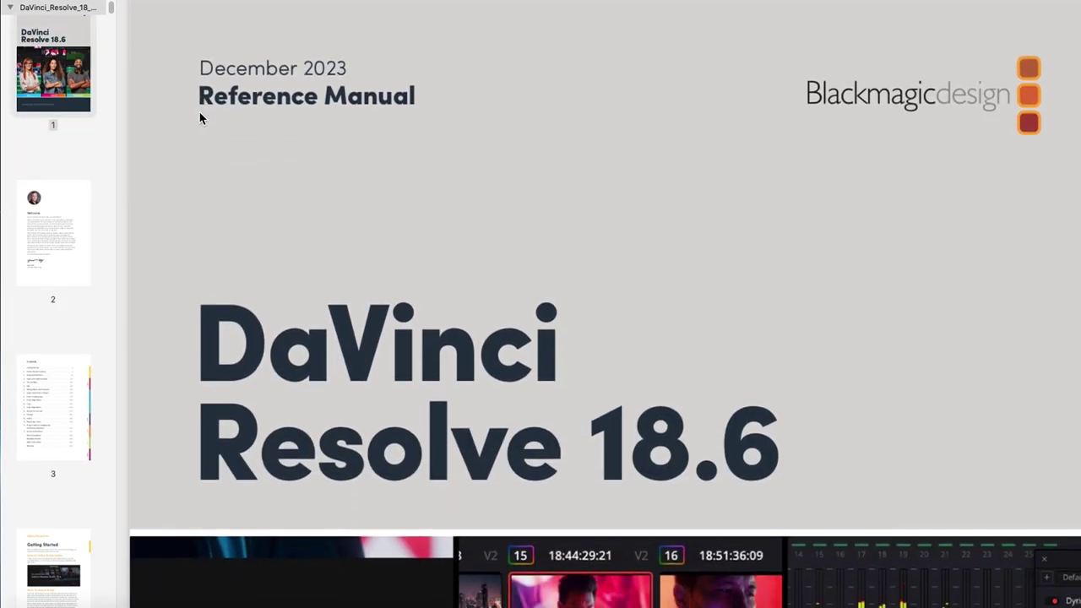
pyautogui.moveTo(110, 7); pyautogui.dragTo(130, 496)
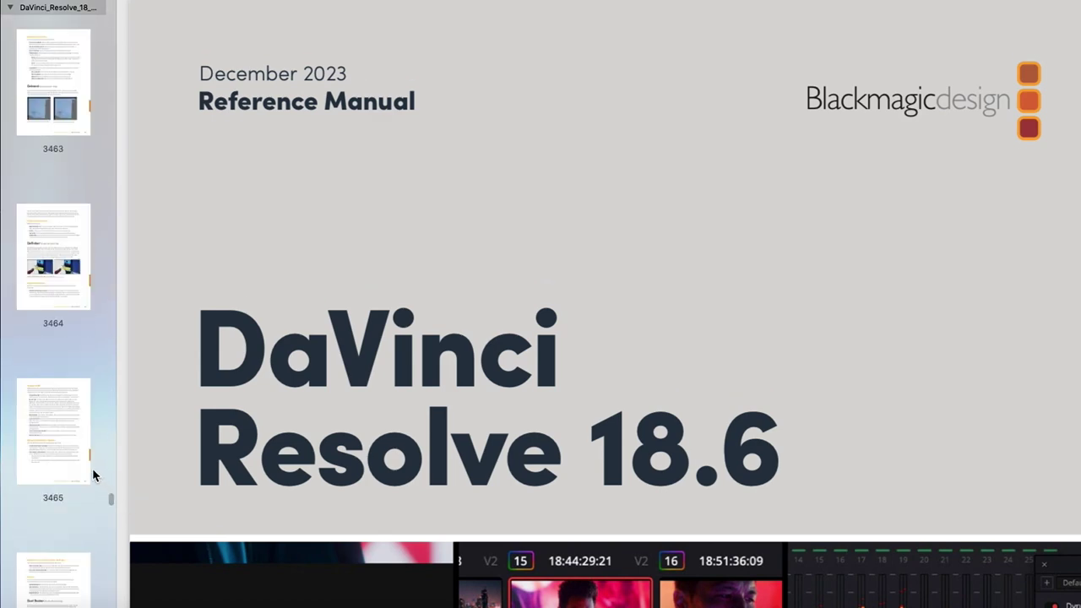
pyautogui.click(63, 449)
pyautogui.scroll(15, 487, 359)
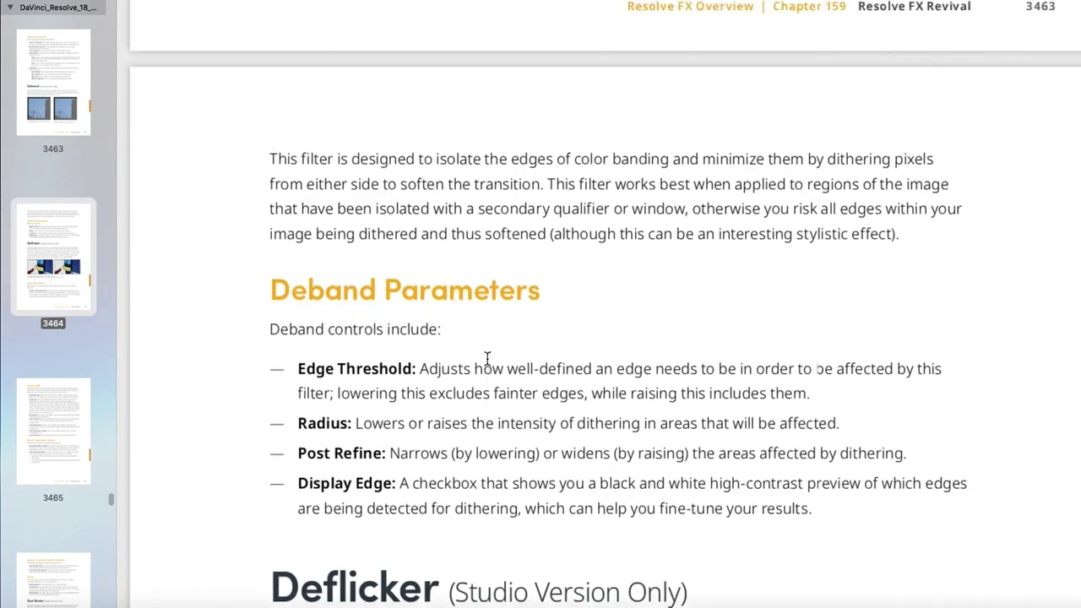
pyautogui.scroll(20, 487, 360)
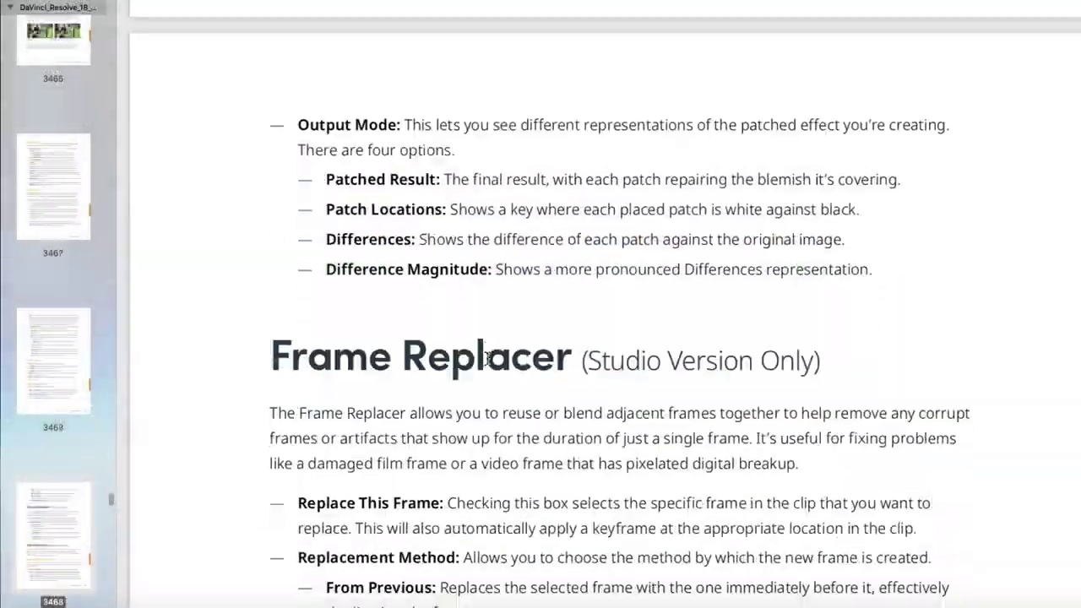
pyautogui.scroll(-3, 487, 361)
pyautogui.scroll(-20, 487, 360)
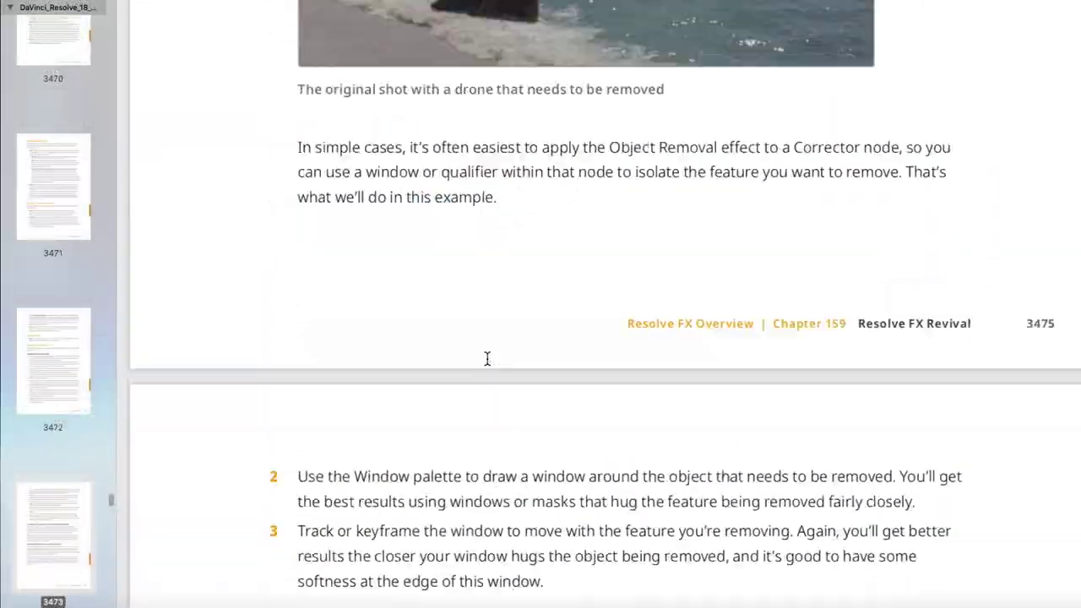
pyautogui.scroll(3, 487, 359)
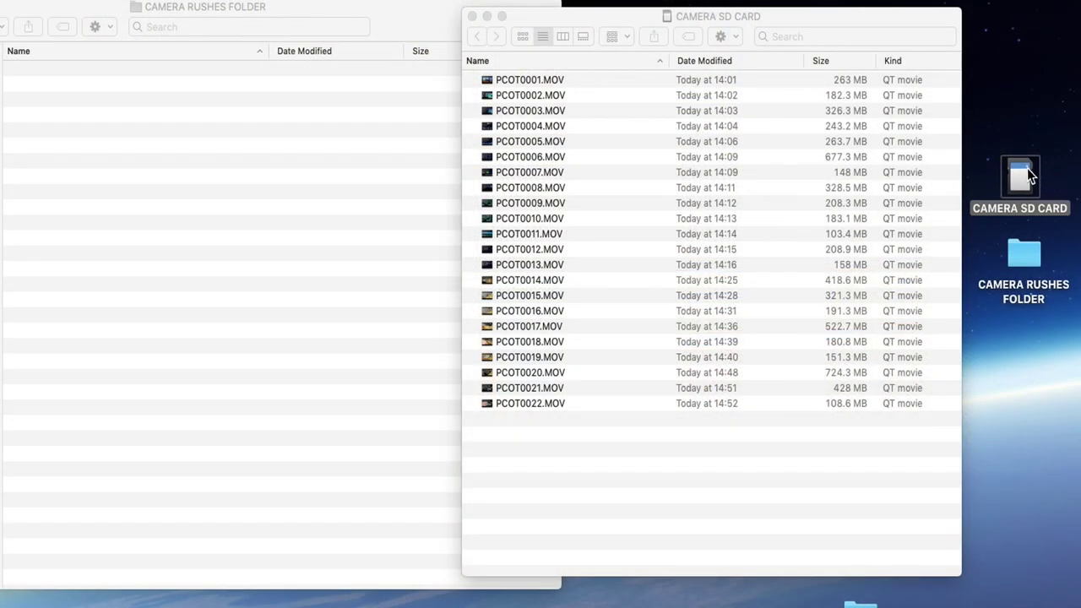
# - In Finder, copy all the MOV clips from CAMERA SD CARD into CAMERA RUSHES FOLDER
pyautogui.click(1024, 253)
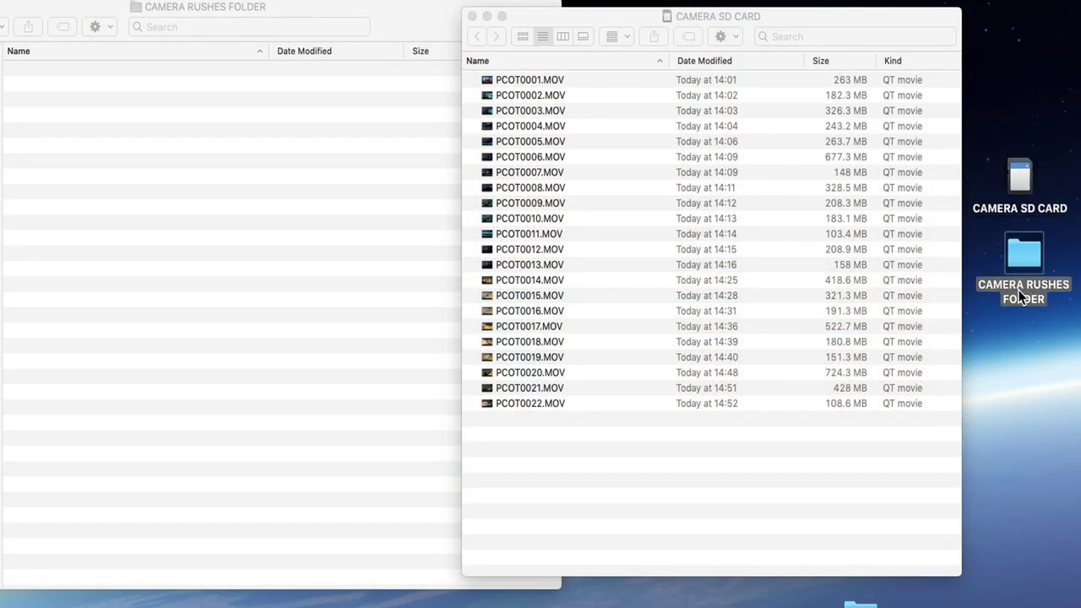
pyautogui.click(1017, 169)
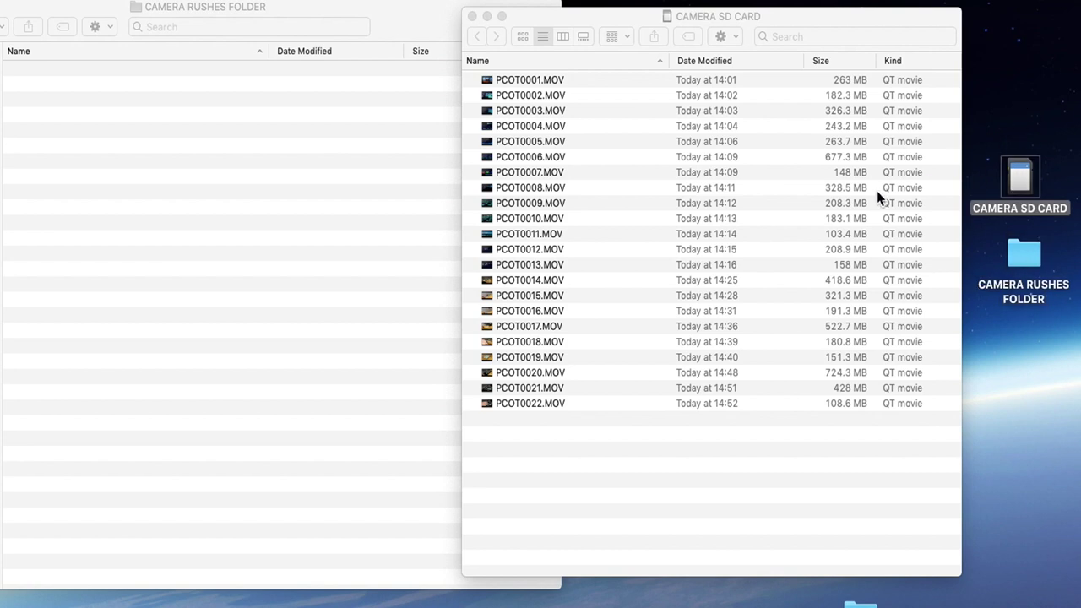
pyautogui.click(633, 74)
pyautogui.click(546, 79)
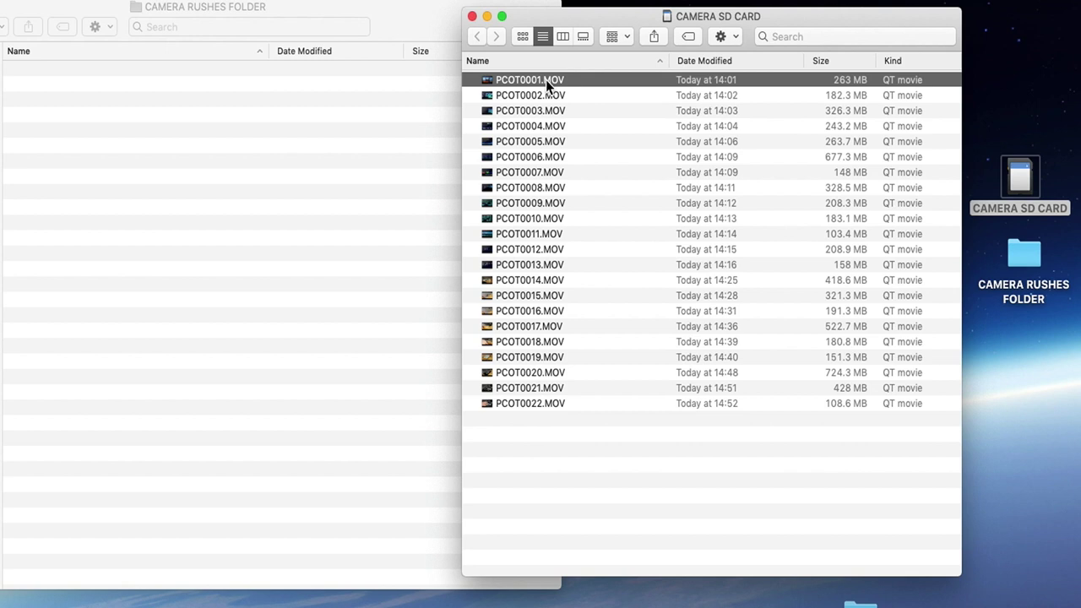
pyautogui.press('super+a')
pyautogui.moveTo(289, 138); pyautogui.dragTo(211, 160)
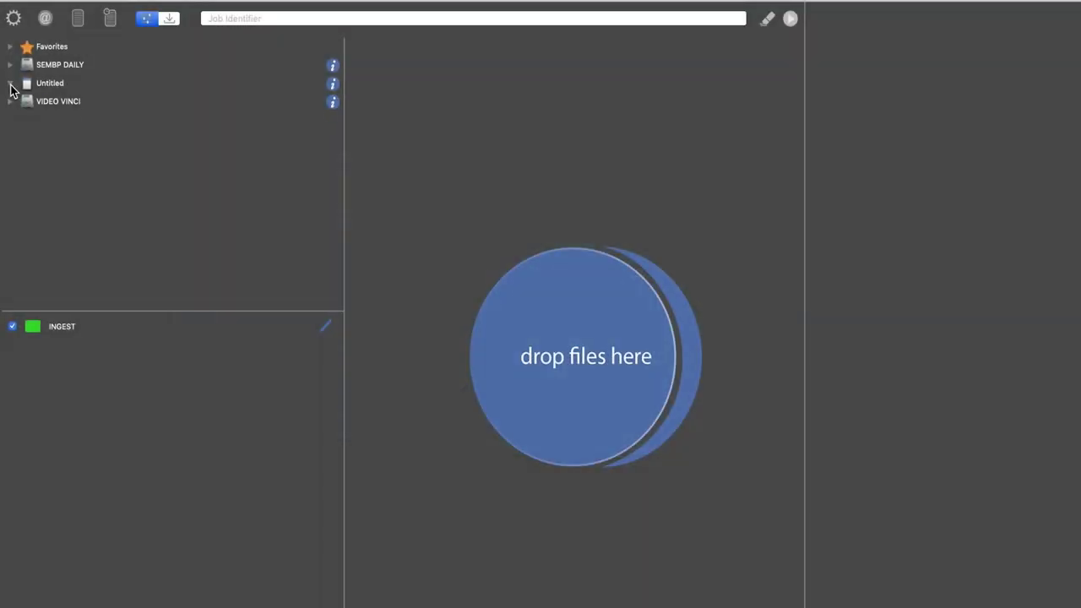
# - In the file offload app, expand the Untitled card, add its BPAV folder to the job and start the offload
pyautogui.click(9, 83)
pyautogui.click(21, 100)
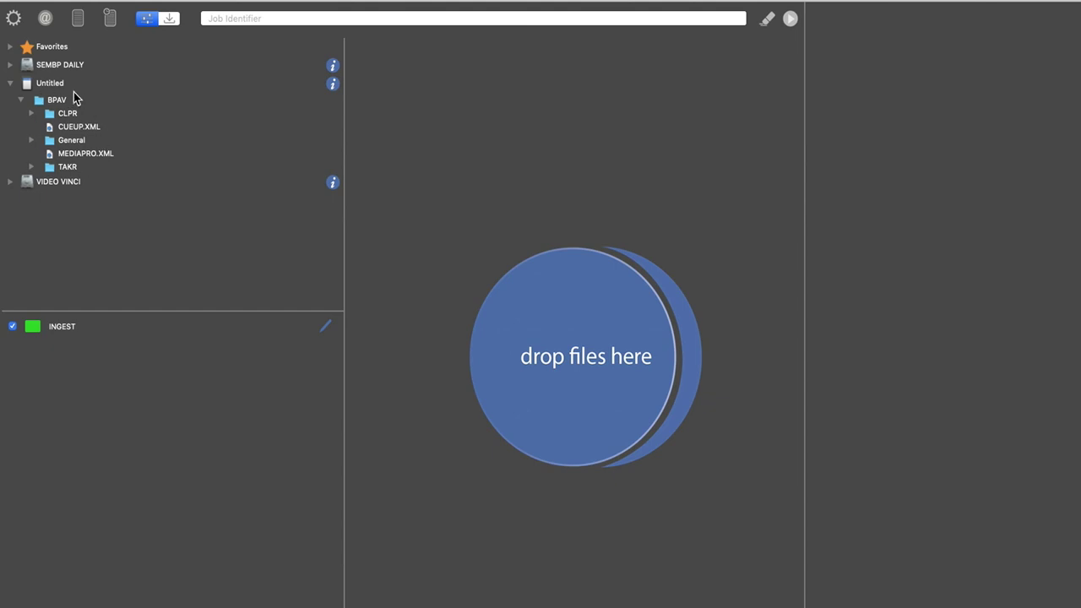
pyautogui.click(27, 86)
pyautogui.moveTo(39, 102); pyautogui.dragTo(569, 348)
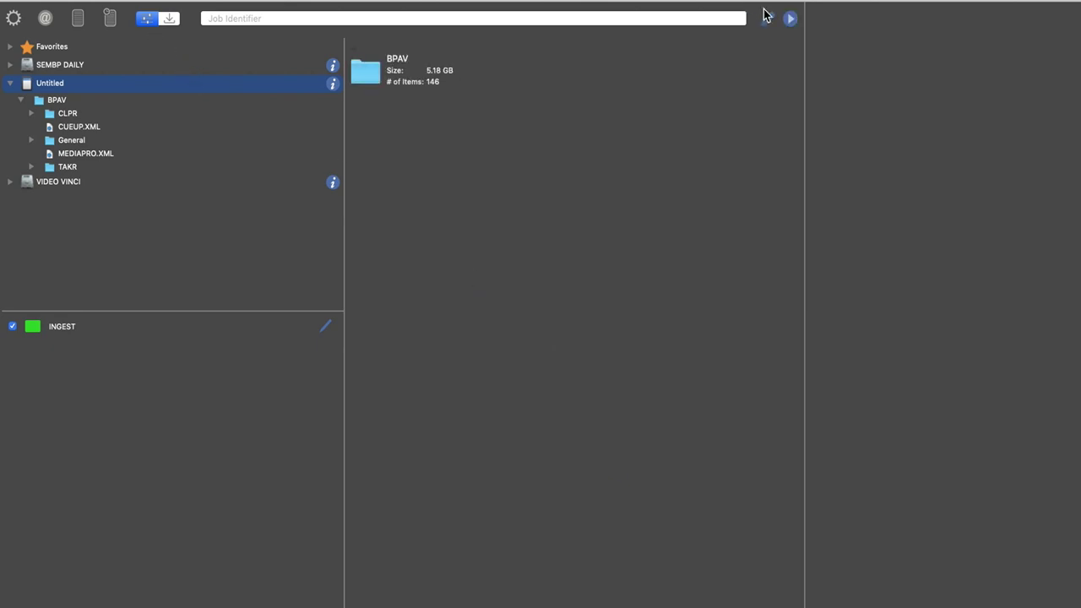
pyautogui.click(789, 21)
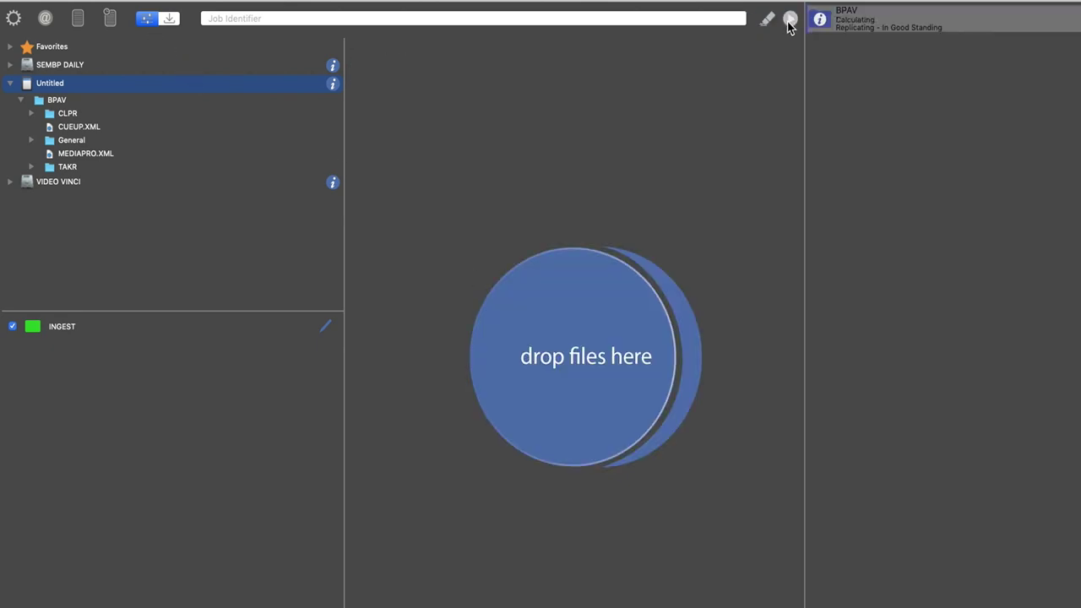
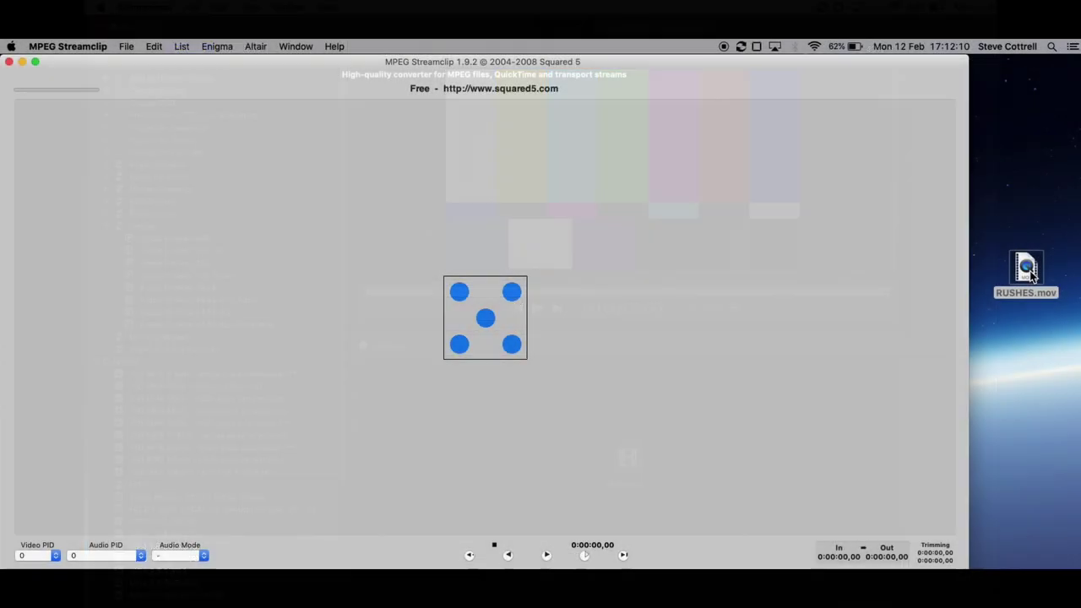
# - Load RUSHES.mov from the desktop into MPEG Streamclip and move the playhead to about 26 seconds
pyautogui.moveTo(1025, 269); pyautogui.dragTo(499, 325)
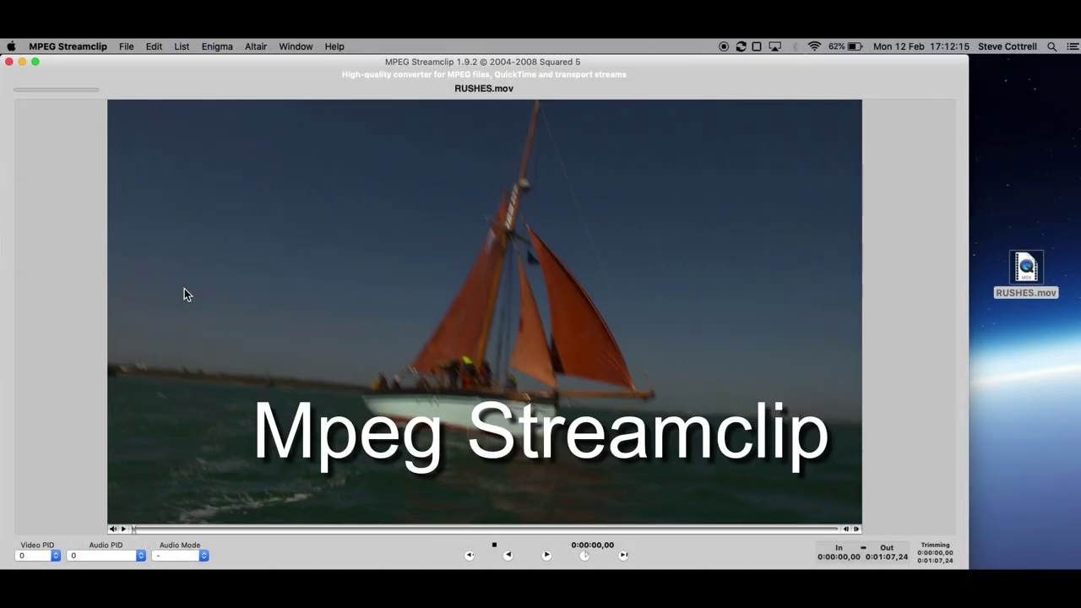
pyautogui.moveTo(349, 529); pyautogui.dragTo(407, 528)
# - Set up a QuickTime export of RUSHES.mov with Apple XDCAM HD422 1080p25 (50 Mb/s CBR) compression and a frame rate of 25
pyautogui.click(85, 47)
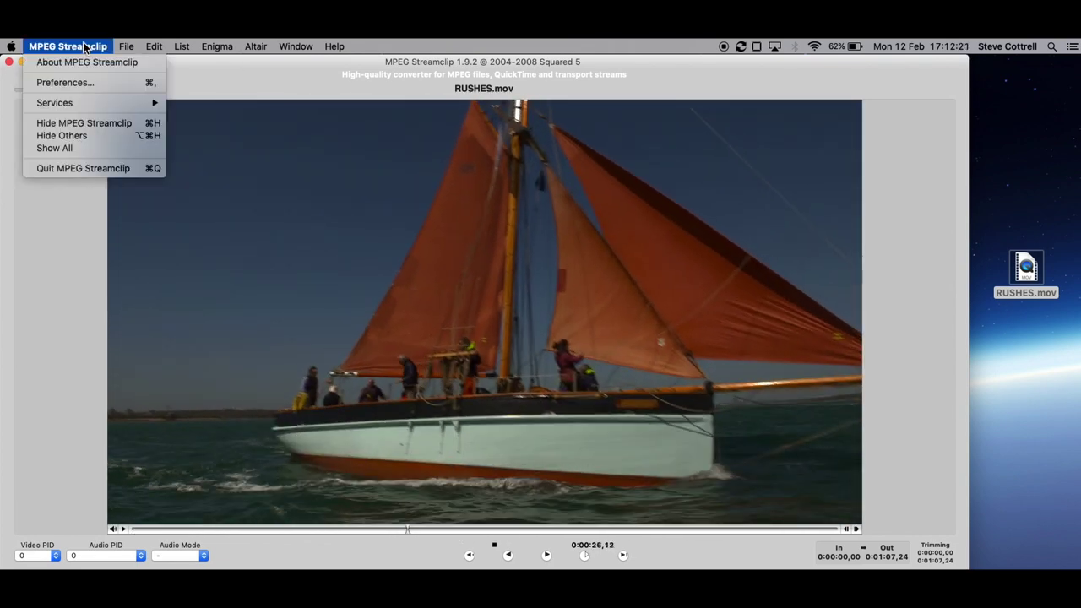
pyautogui.moveTo(135, 47)
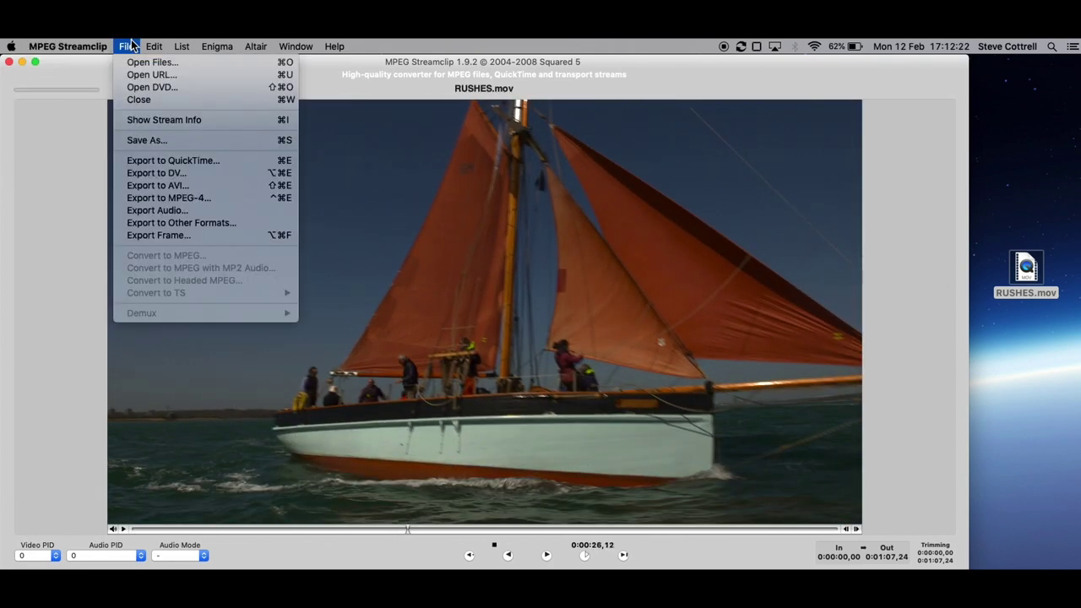
pyautogui.click(156, 162)
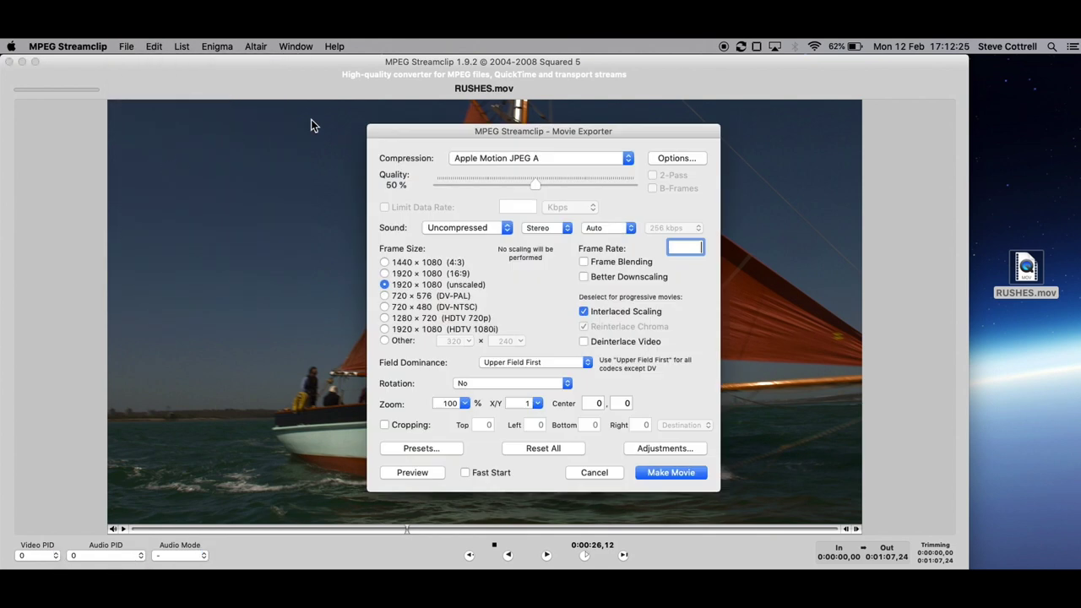
pyautogui.click(547, 160)
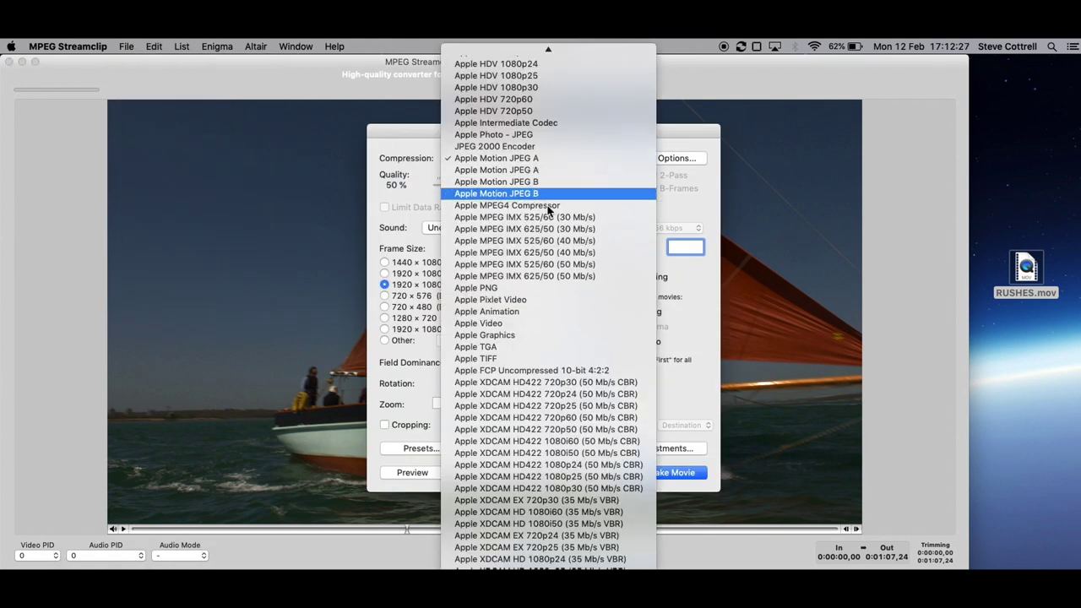
pyautogui.click(545, 476)
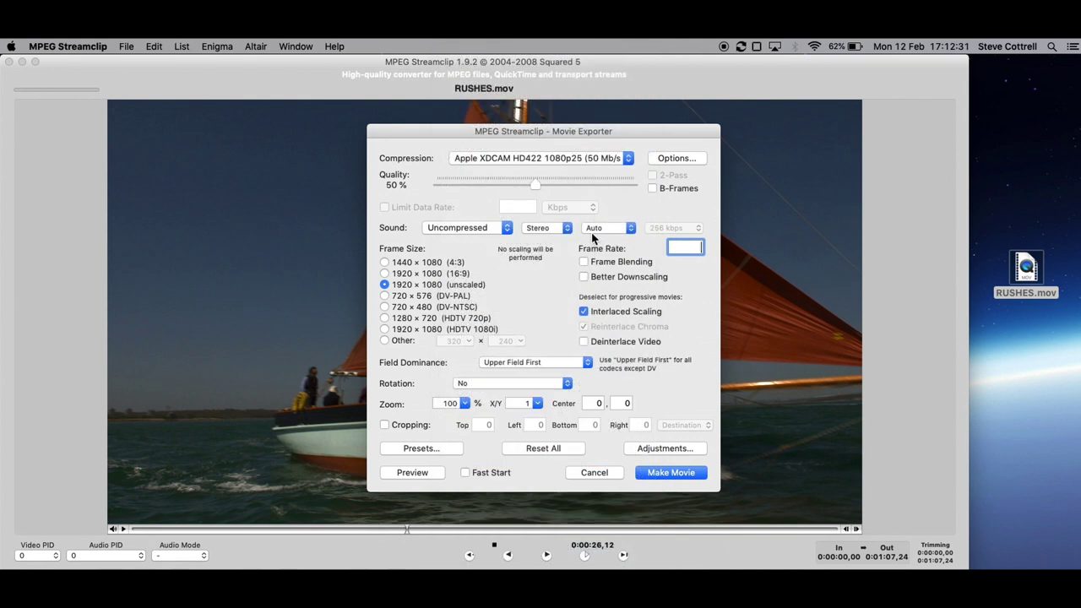
pyautogui.write('25')
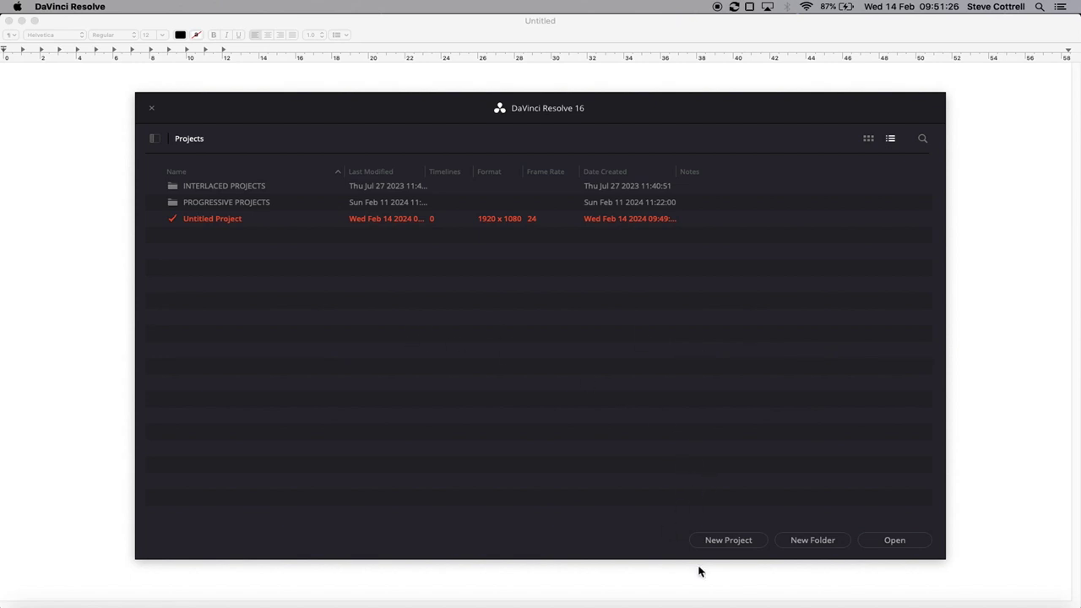
# - Create a new DaVinci Resolve project named EDITING EXAMPLE
pyautogui.click(747, 543)
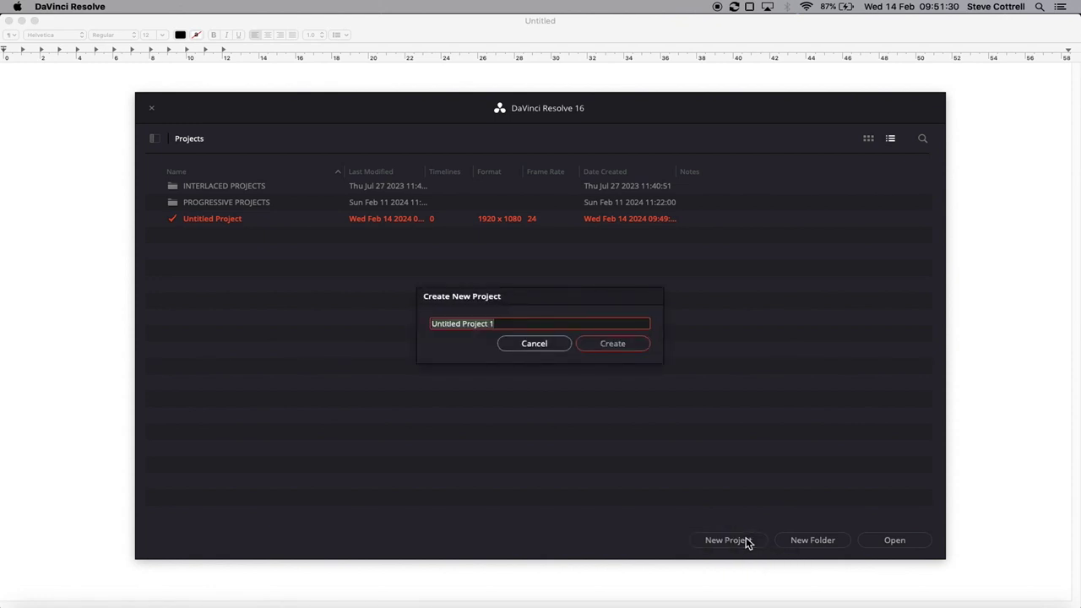
pyautogui.write('EDITING')
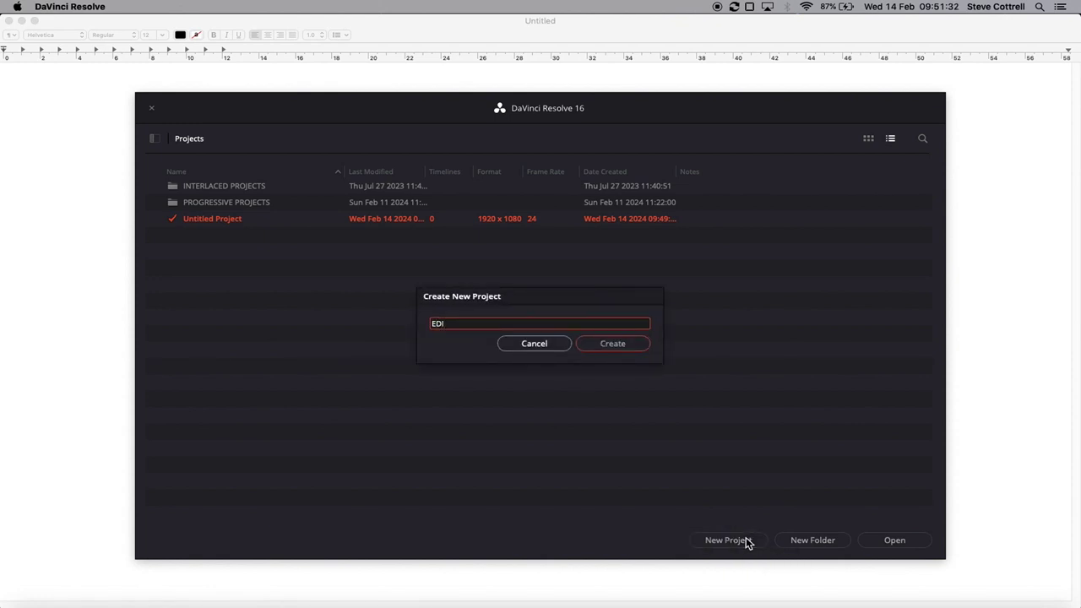
pyautogui.write(' EXAMPLE')
pyautogui.click(612, 346)
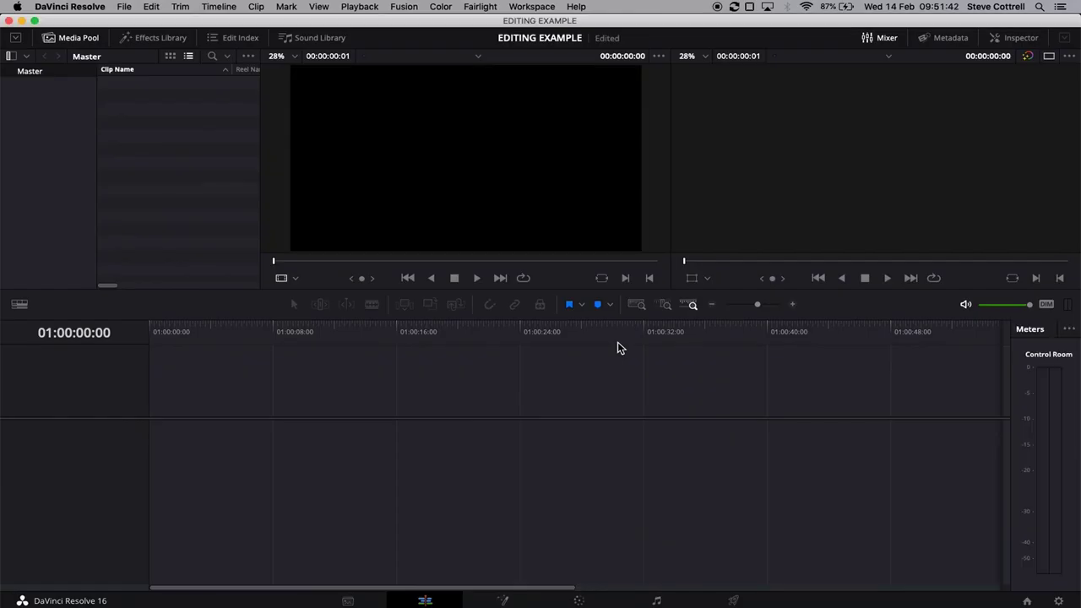
# - Open the project's master settings and review the available timeline resolutions, from the NTSC and PAL formats to the HD, Ultra HD and DCI ones
pyautogui.click(127, 7)
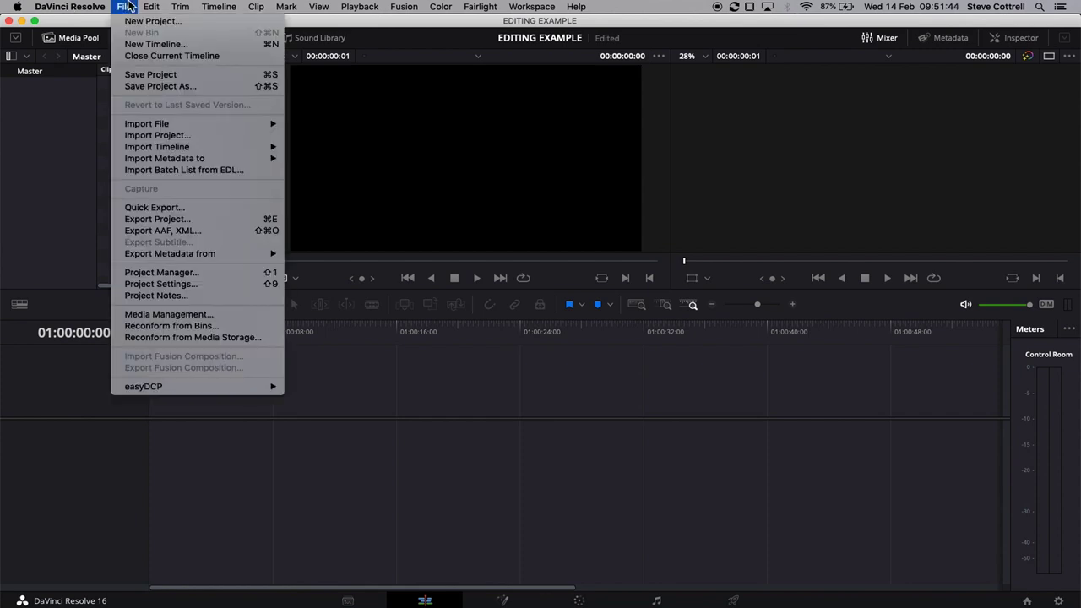
pyautogui.click(146, 286)
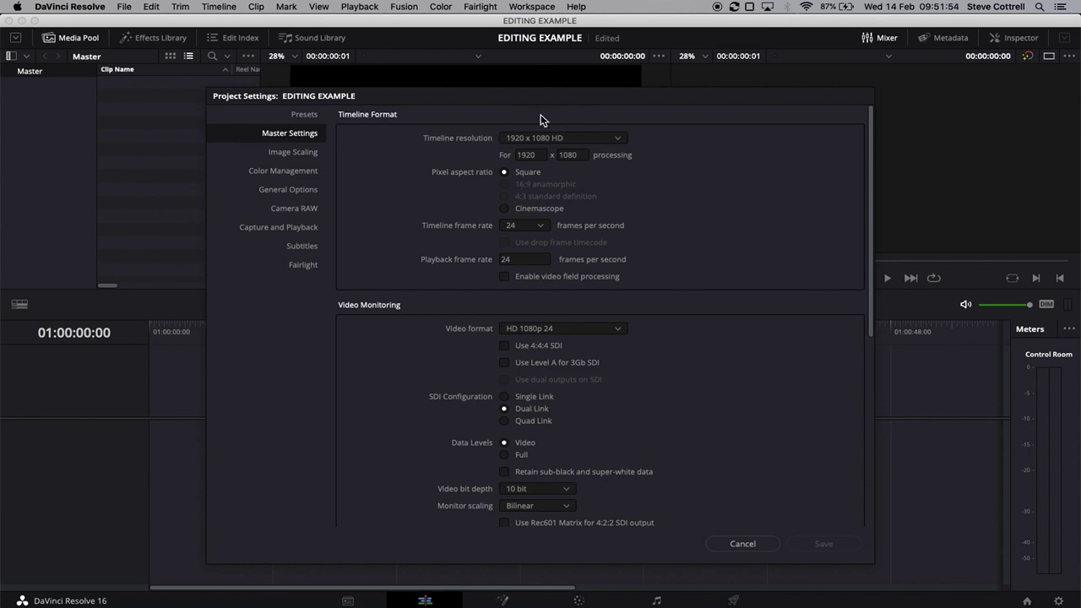
pyautogui.click(617, 139)
pyautogui.scroll(-2, 602, 173)
pyautogui.scroll(-2, 602, 173)
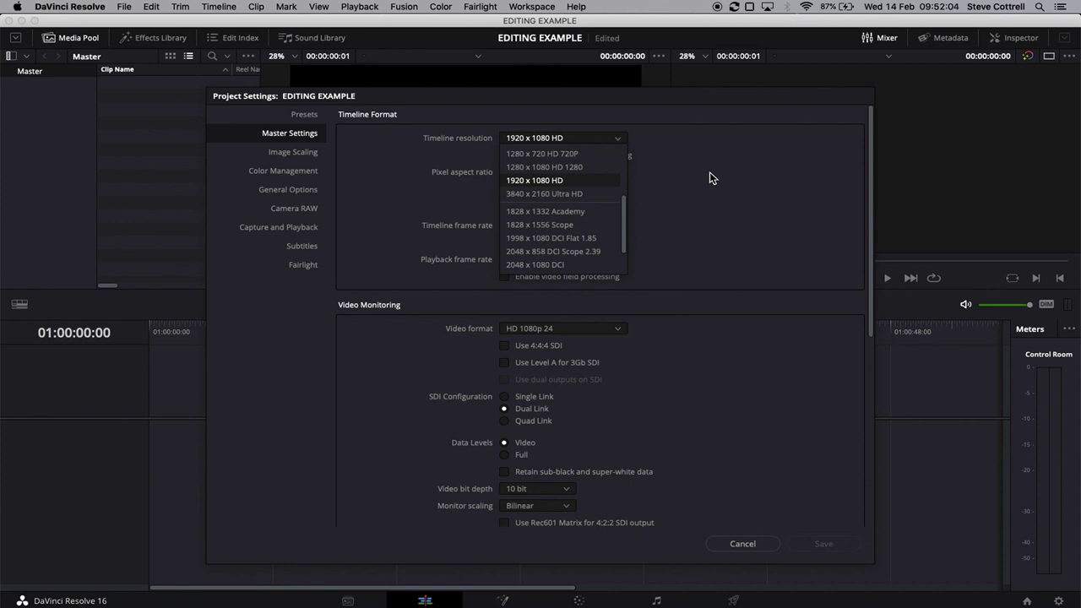
pyautogui.scroll(3, 608, 202)
pyautogui.scroll(-2, 607, 203)
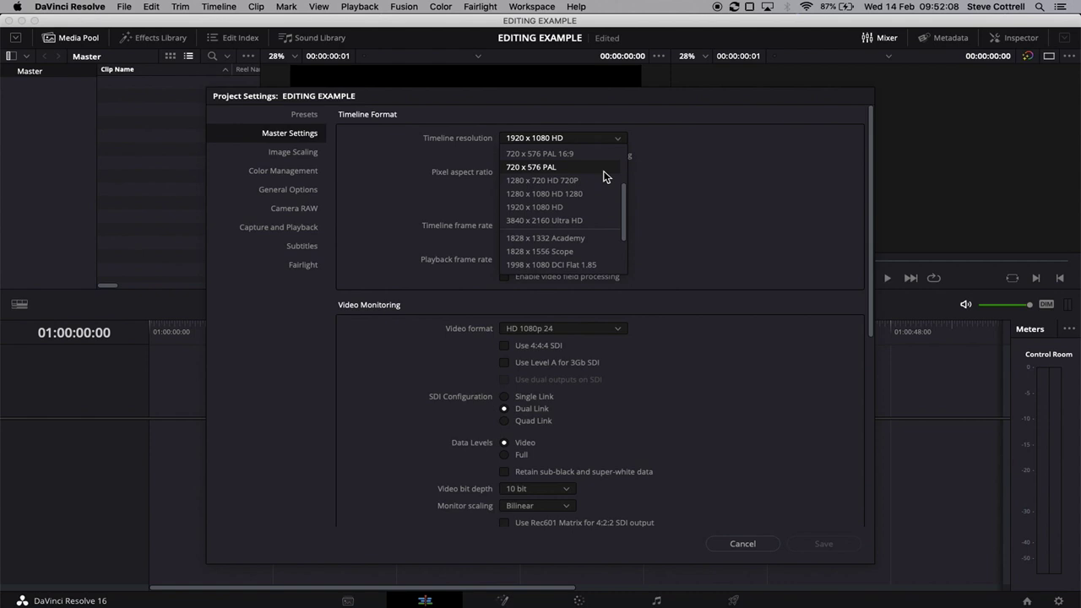
pyautogui.scroll(3, 603, 174)
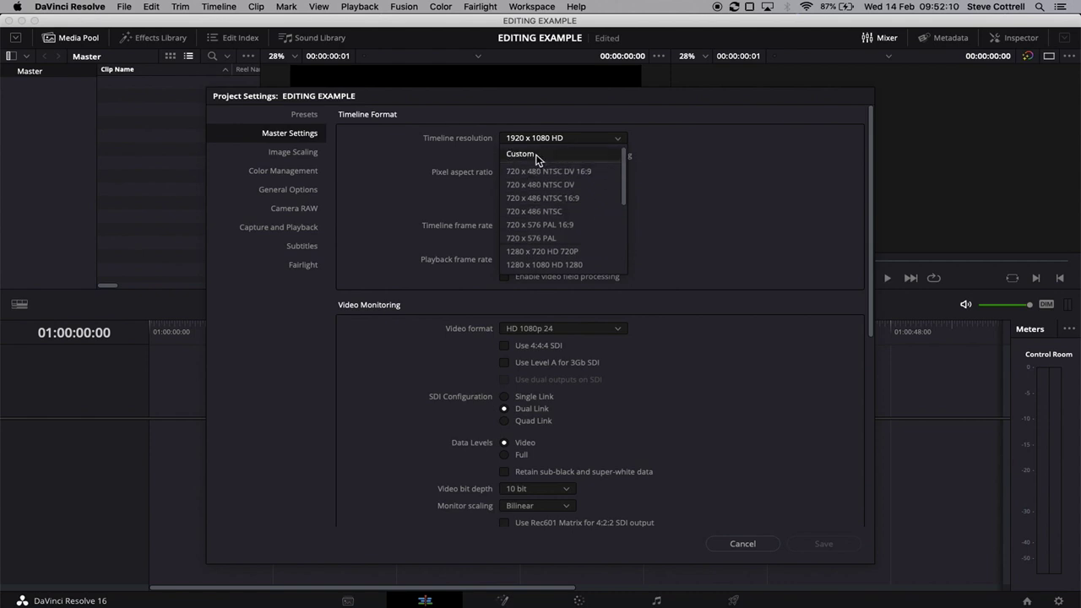
pyautogui.click(705, 165)
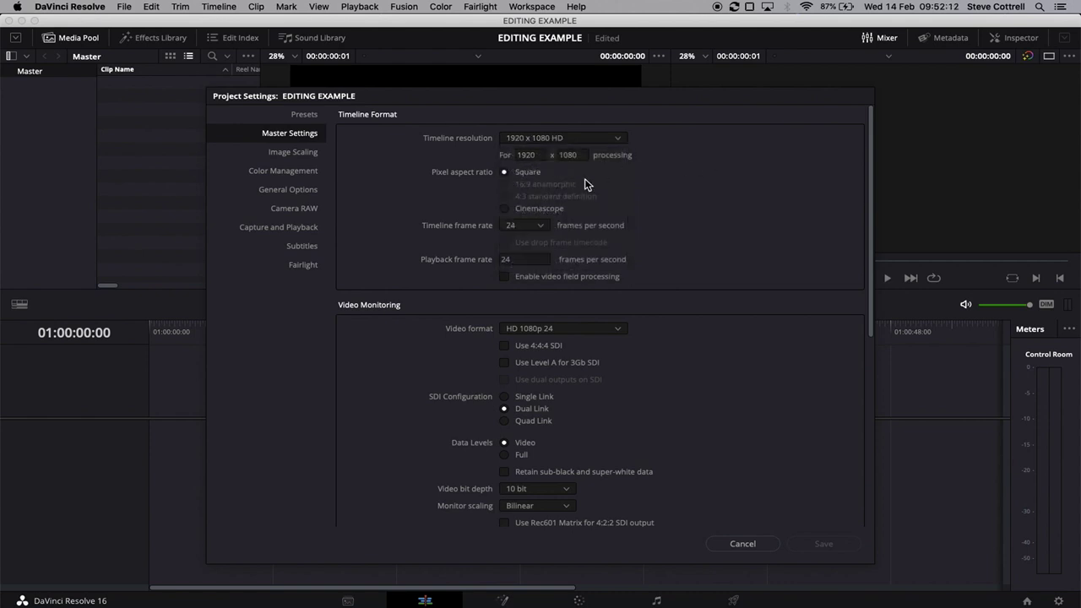
# - Set both the timeline frame rate and the playback frame rate to 25 frames per second and save the project settings
pyautogui.click(533, 233)
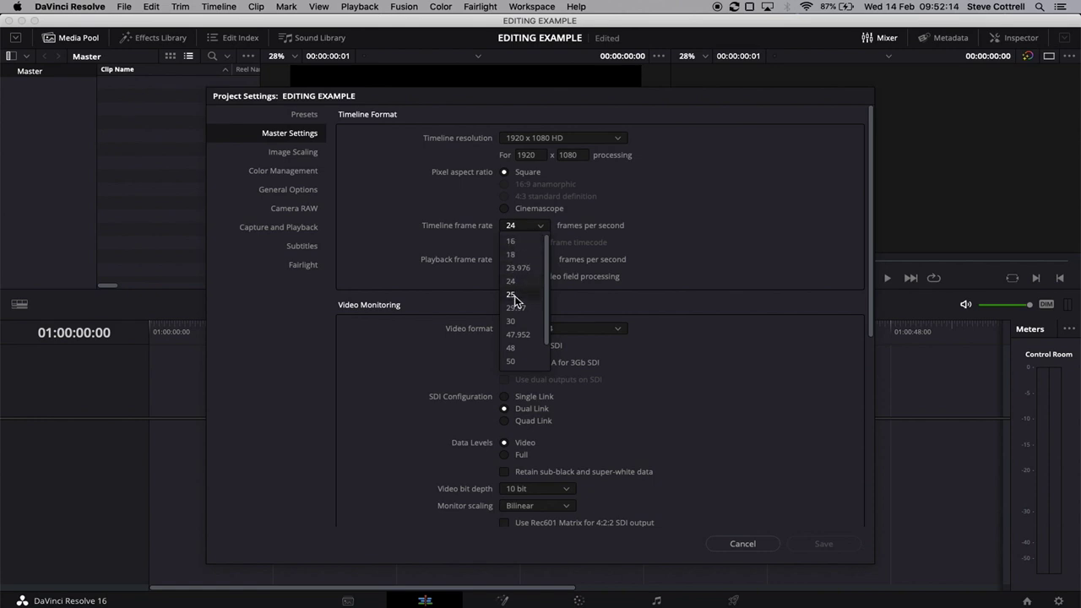
pyautogui.click(514, 295)
pyautogui.click(518, 260)
pyautogui.moveTo(531, 261); pyautogui.dragTo(466, 261)
pyautogui.write('25')
pyautogui.click(712, 215)
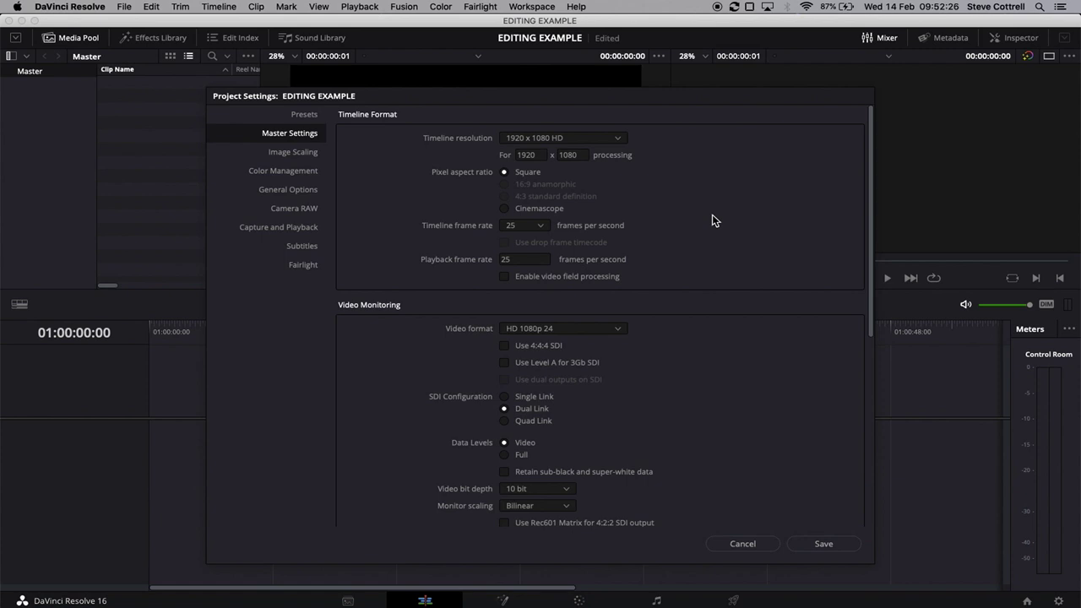
pyautogui.click(821, 545)
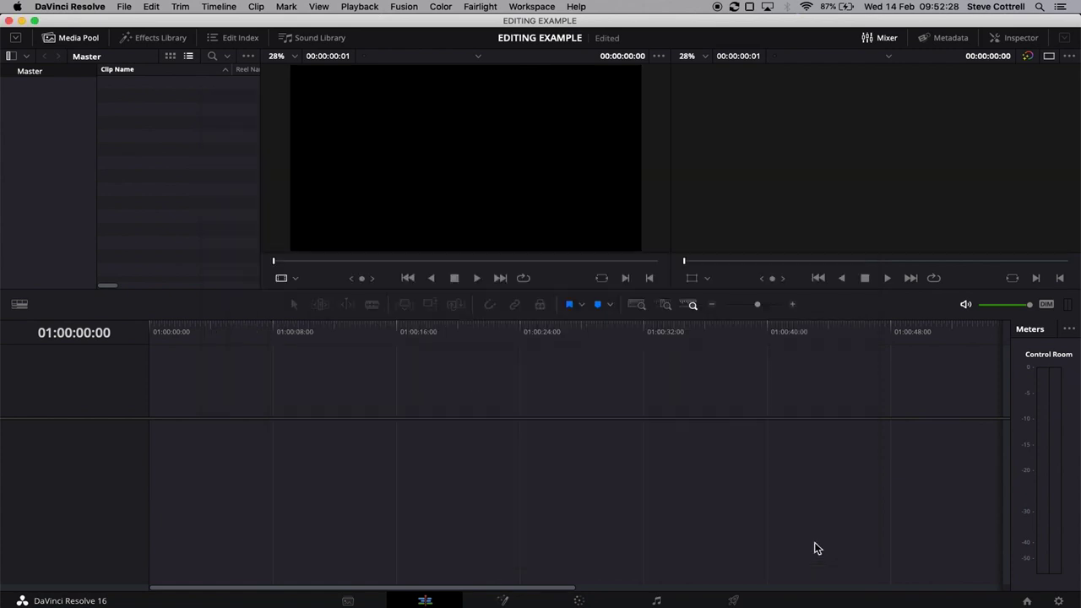
# - Switch the project to the Media page
pyautogui.click(351, 601)
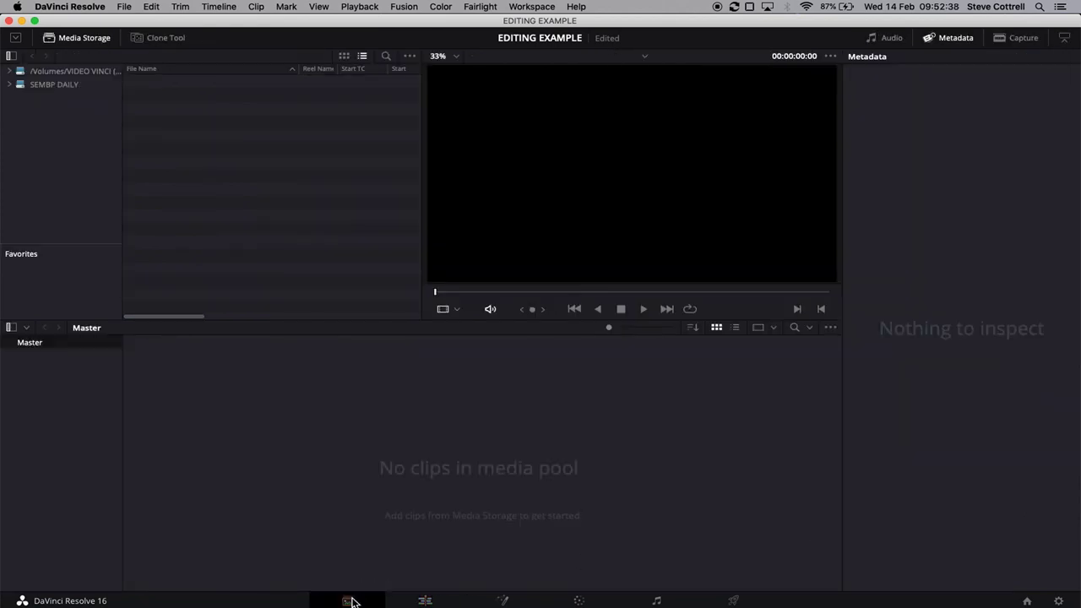
# - Browse the VIDEO VINCI volume through PROGRESSIVE PROJECTS and FILMING & FETTLING to the FF008 EXAMPLE EDIT folder and select its files
pyautogui.click(11, 72)
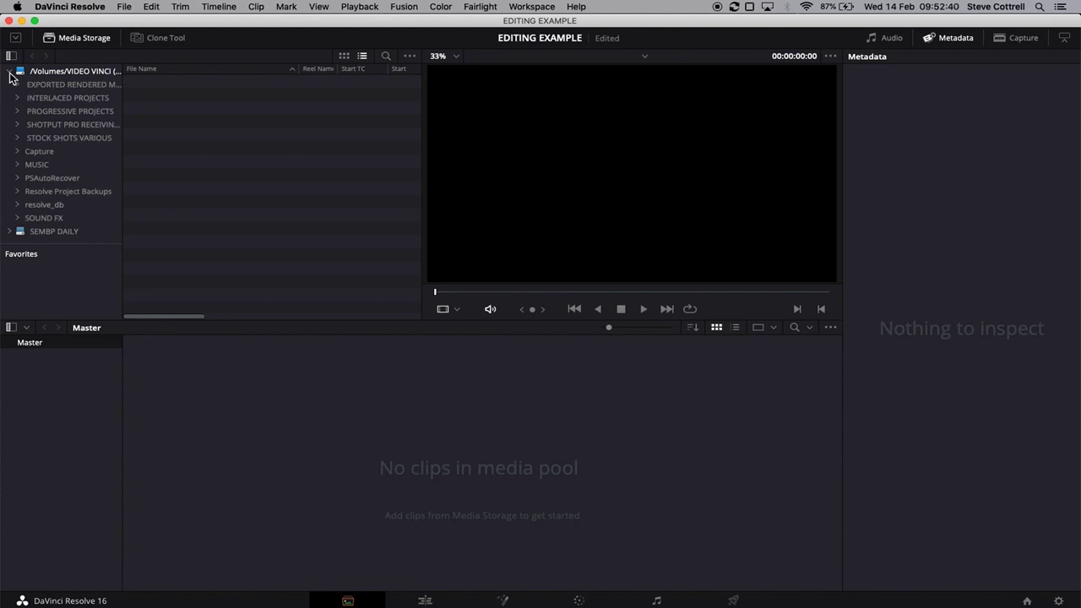
pyautogui.click(18, 111)
pyautogui.scroll(-3, 42, 150)
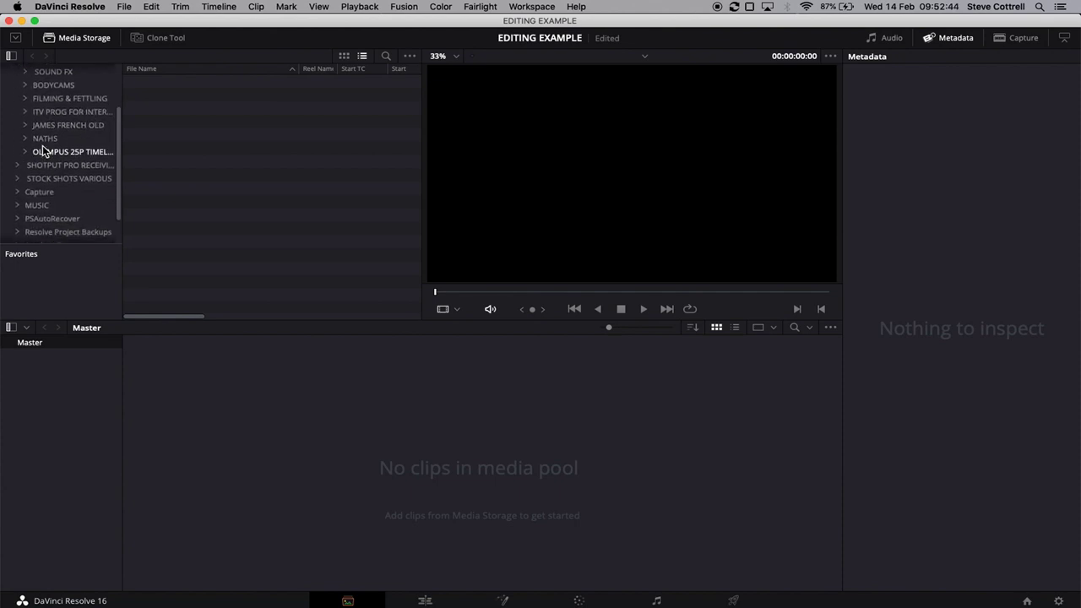
pyautogui.scroll(-2, 42, 150)
pyautogui.scroll(5, 43, 147)
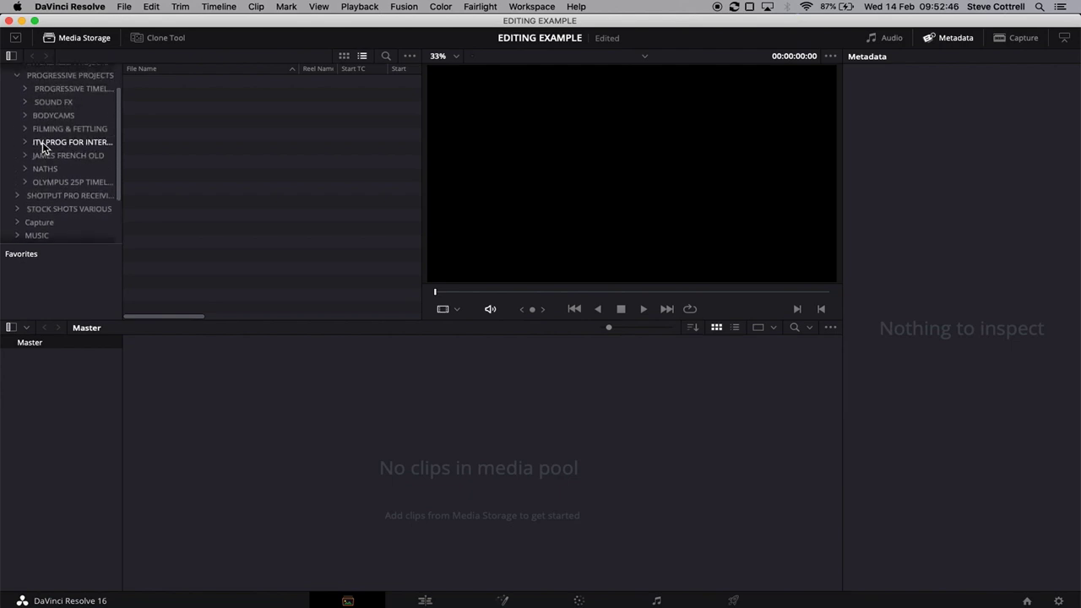
pyautogui.click(25, 131)
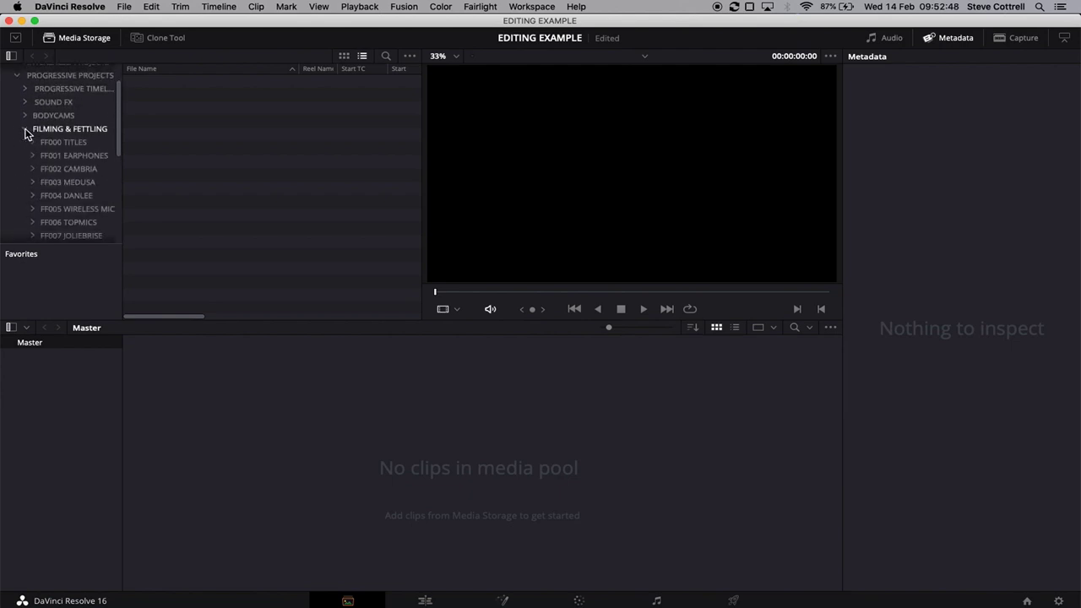
pyautogui.scroll(-5, 56, 143)
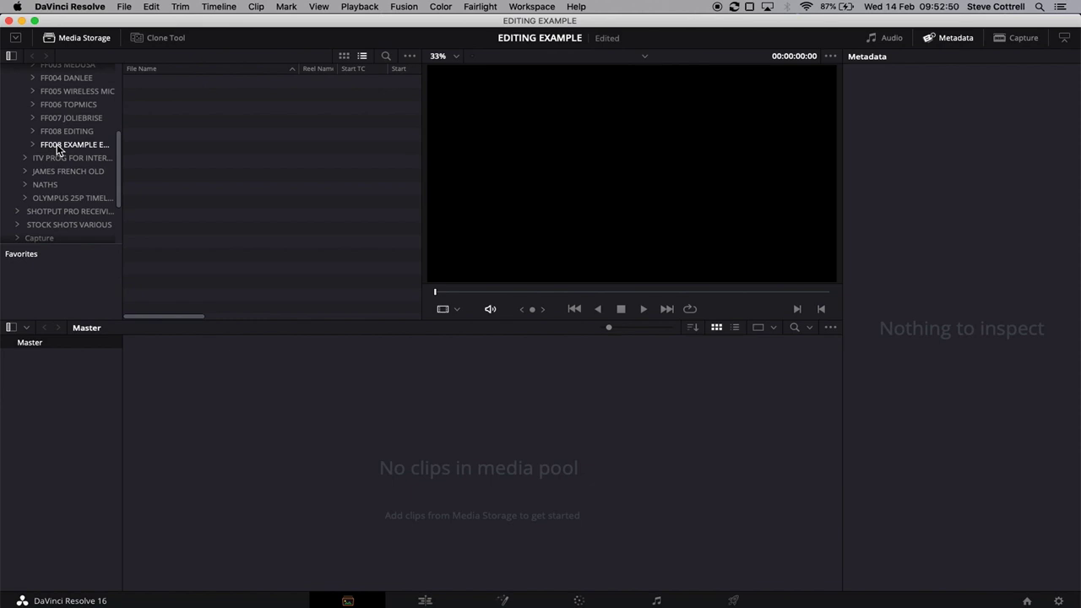
pyautogui.click(57, 145)
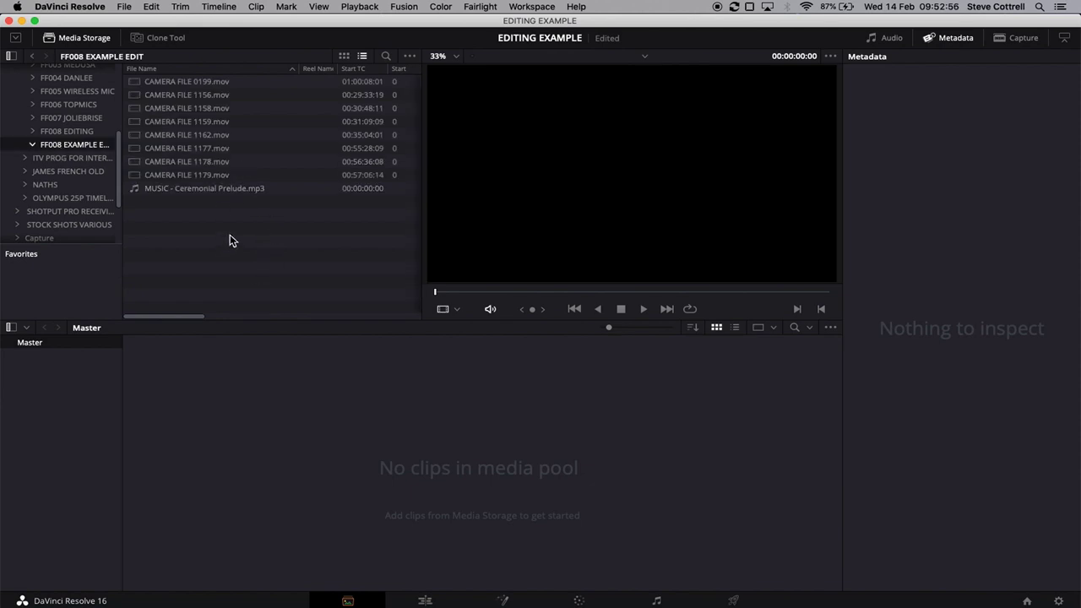
pyautogui.moveTo(181, 98); pyautogui.dragTo(150, 94)
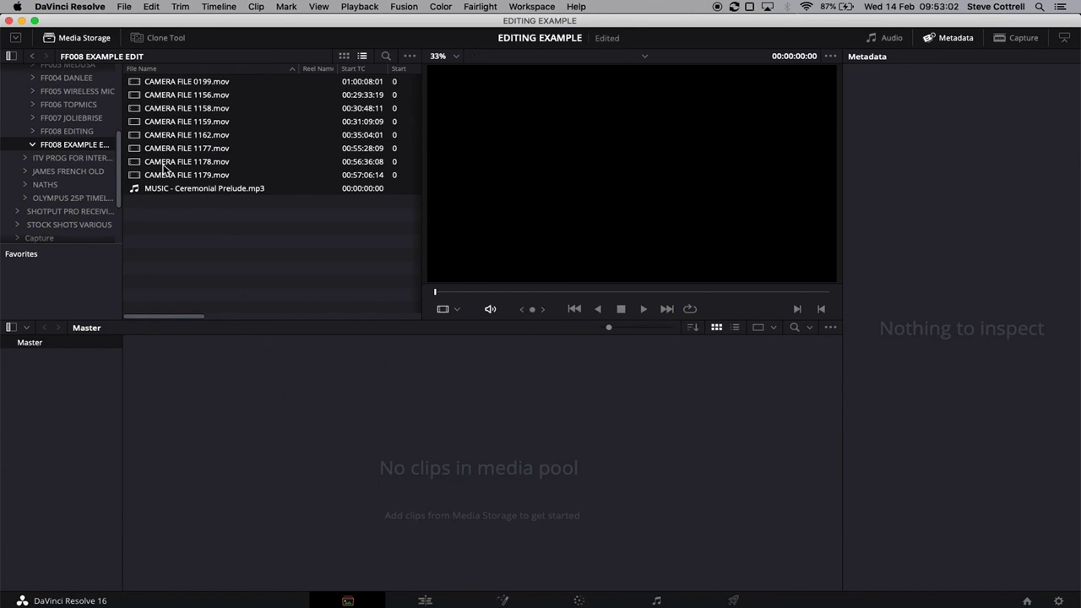
# - Add two bins named RUSHES and MUSIC inside the Master bin of the media pool
pyautogui.rightClick(52, 350)
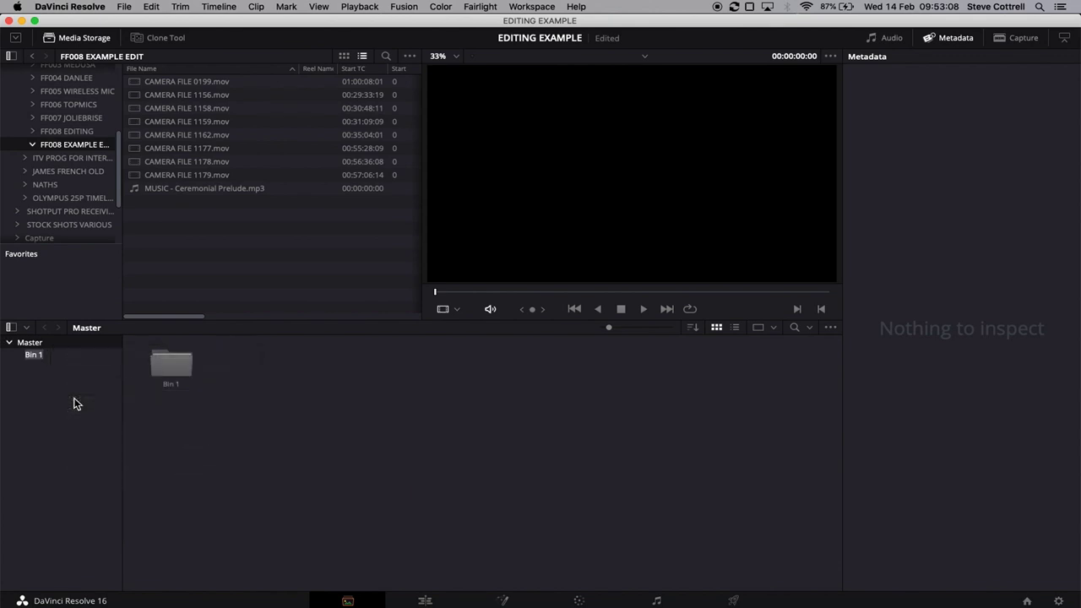
pyautogui.write('RUSHES')
pyautogui.press('Return')
pyautogui.rightClick(26, 343)
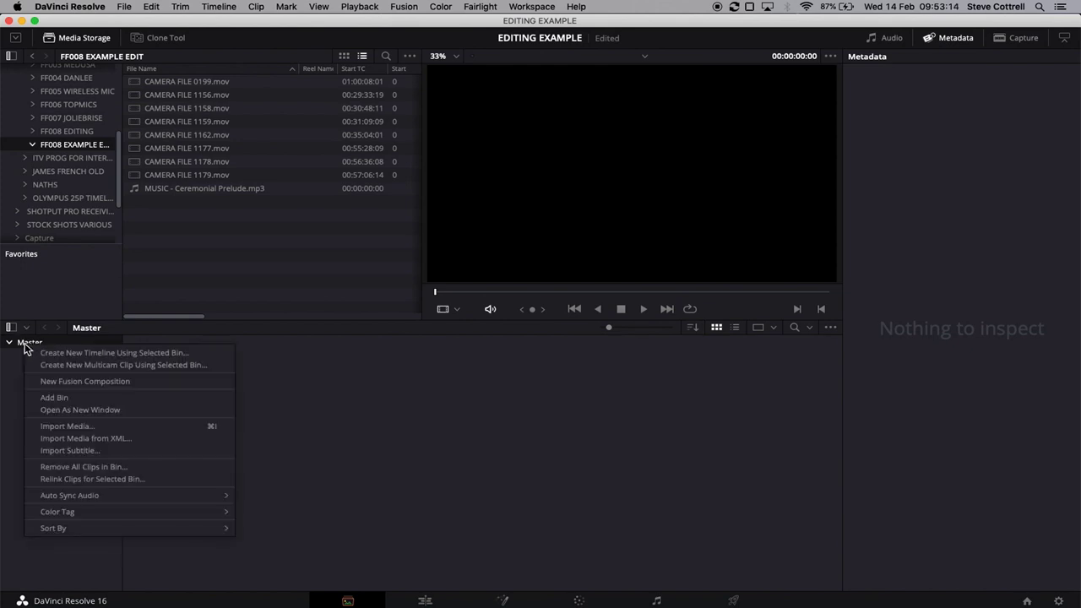
pyautogui.click(42, 397)
pyautogui.write('M')
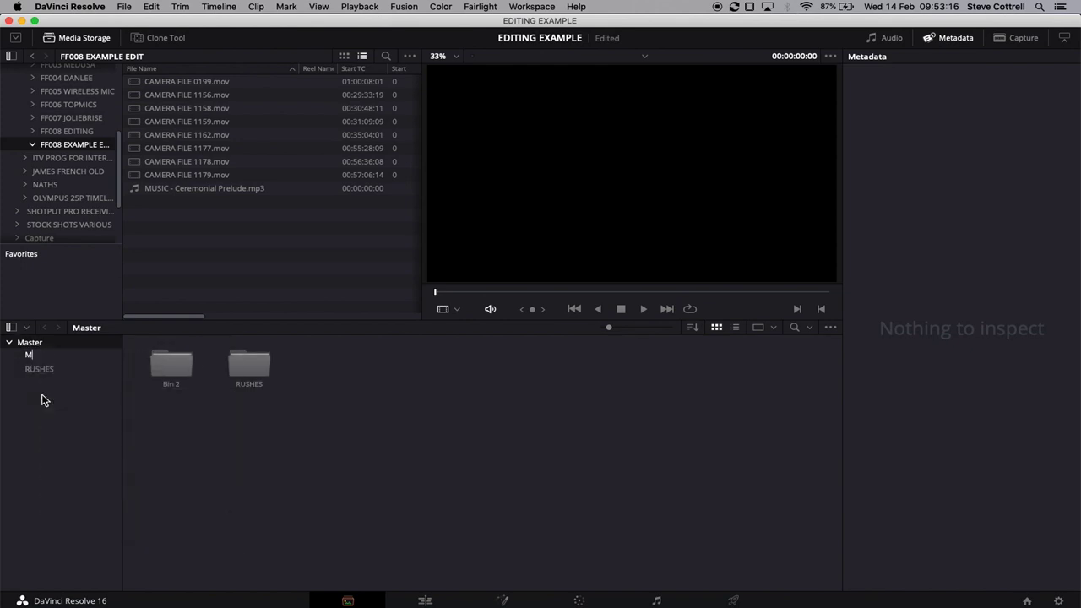
pyautogui.write('USIC')
pyautogui.press('Return')
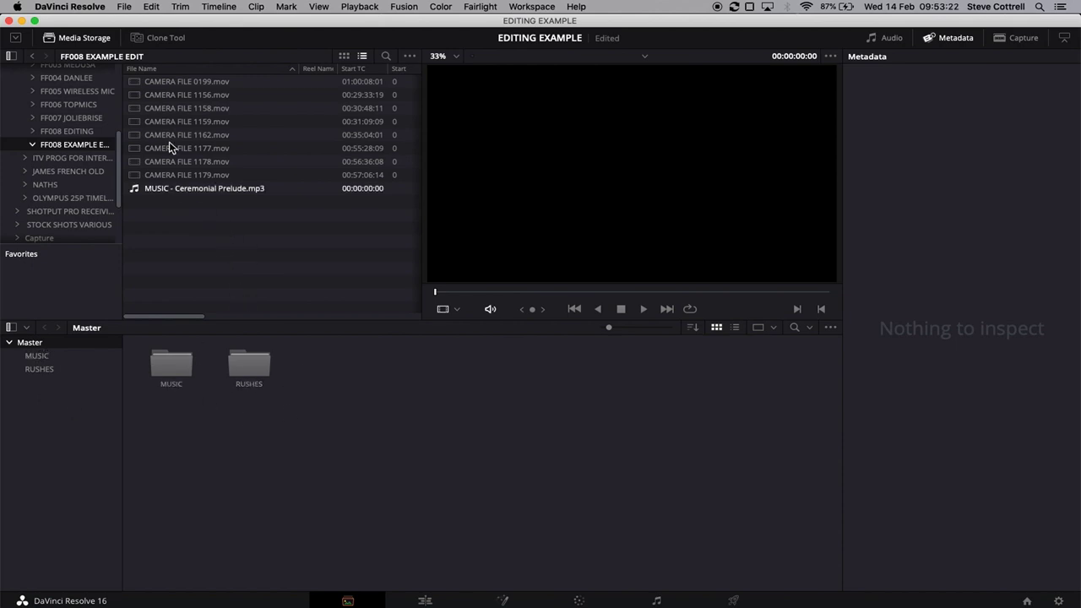
# - Import all the camera files, CAMERA FILE 0199.mov through CAMERA FILE 1179.mov, into the RUSHES bin
pyautogui.click(163, 81)
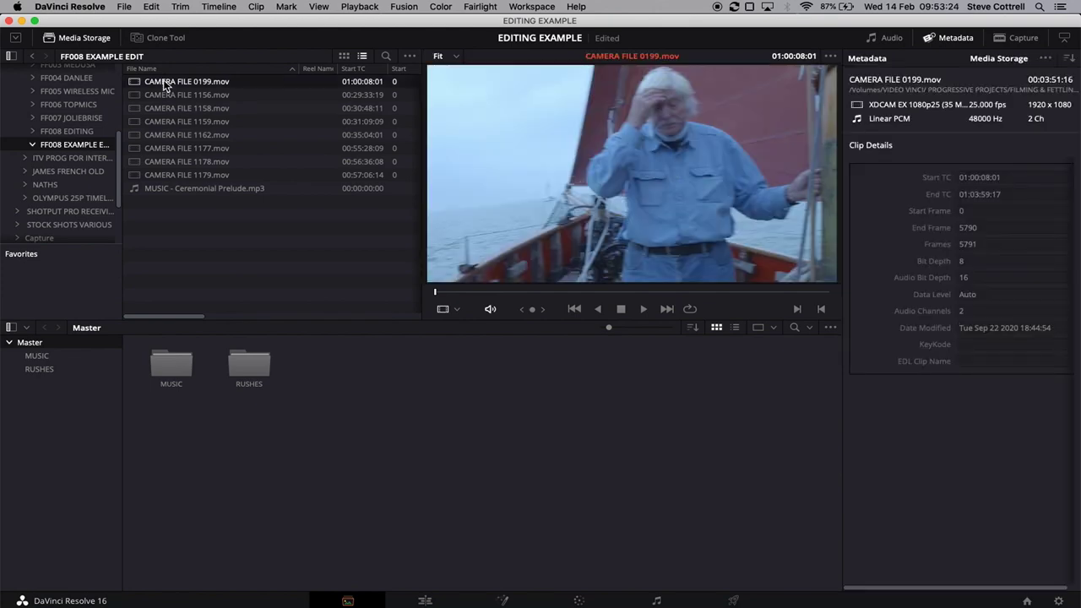
pyautogui.keyDown('shift'); pyautogui.click(161, 175); pyautogui.keyUp('shift')
pyautogui.moveTo(137, 174); pyautogui.dragTo(242, 363)
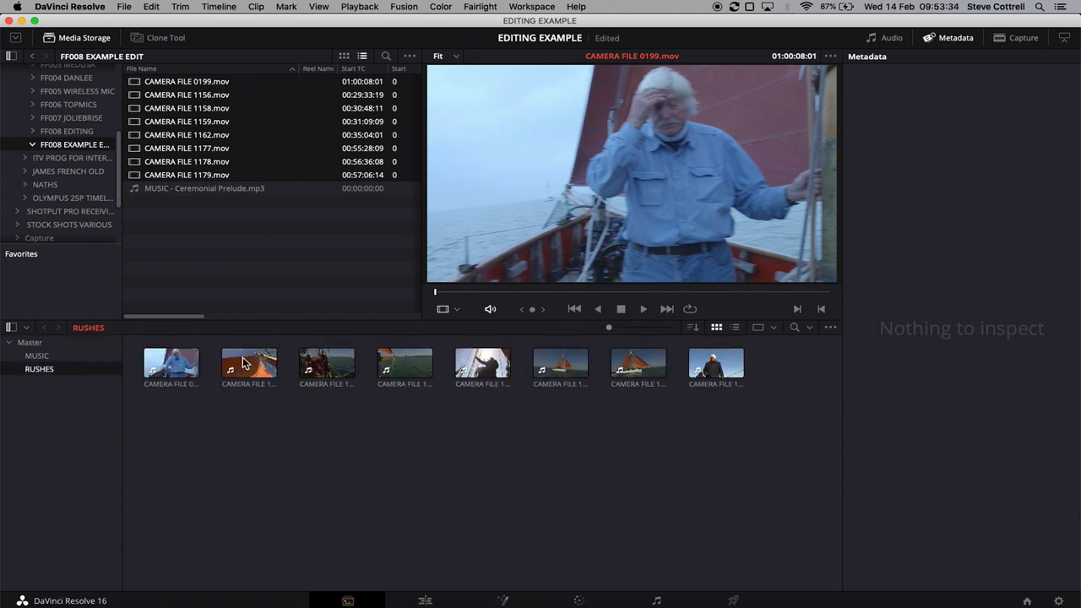
# - Import MUSIC - Ceremonial Prelude.mp3 into the MUSIC bin and check the media pool bins, ending on Master
pyautogui.click(37, 356)
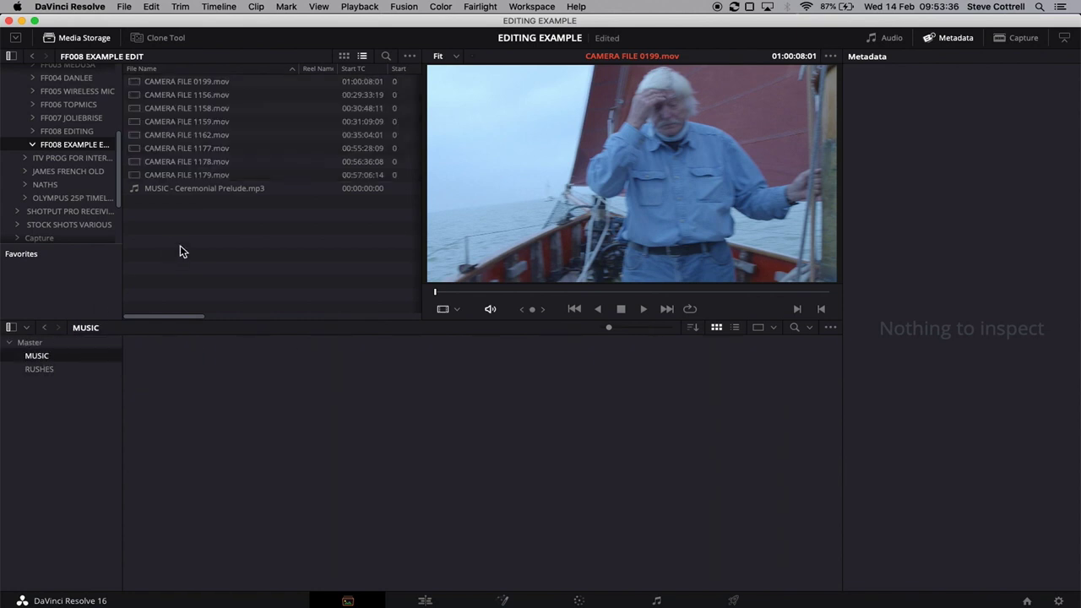
pyautogui.click(174, 194)
pyautogui.moveTo(174, 194); pyautogui.dragTo(194, 380)
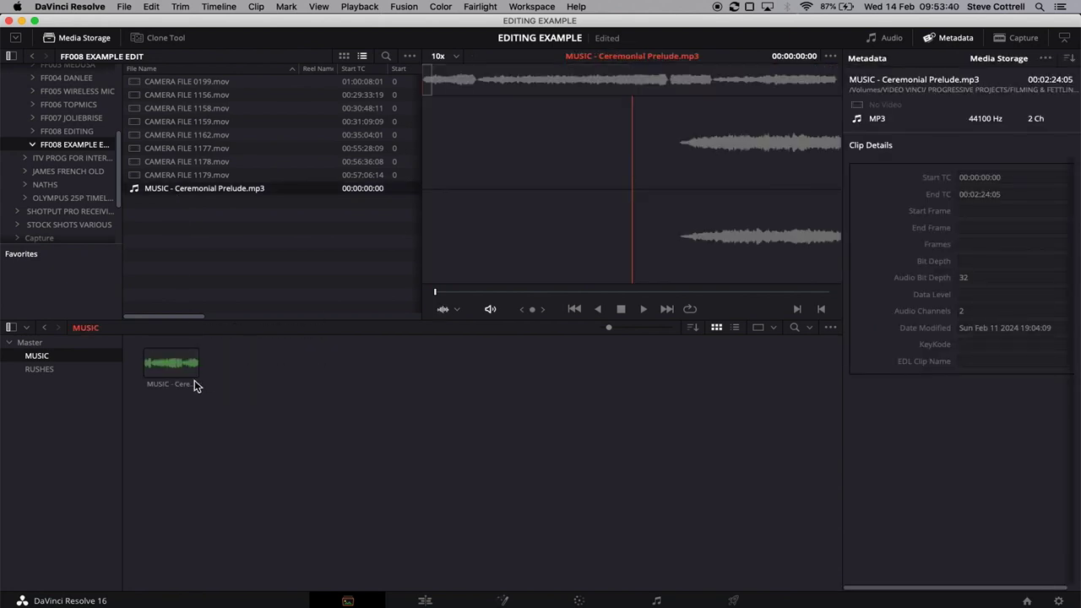
pyautogui.click(40, 370)
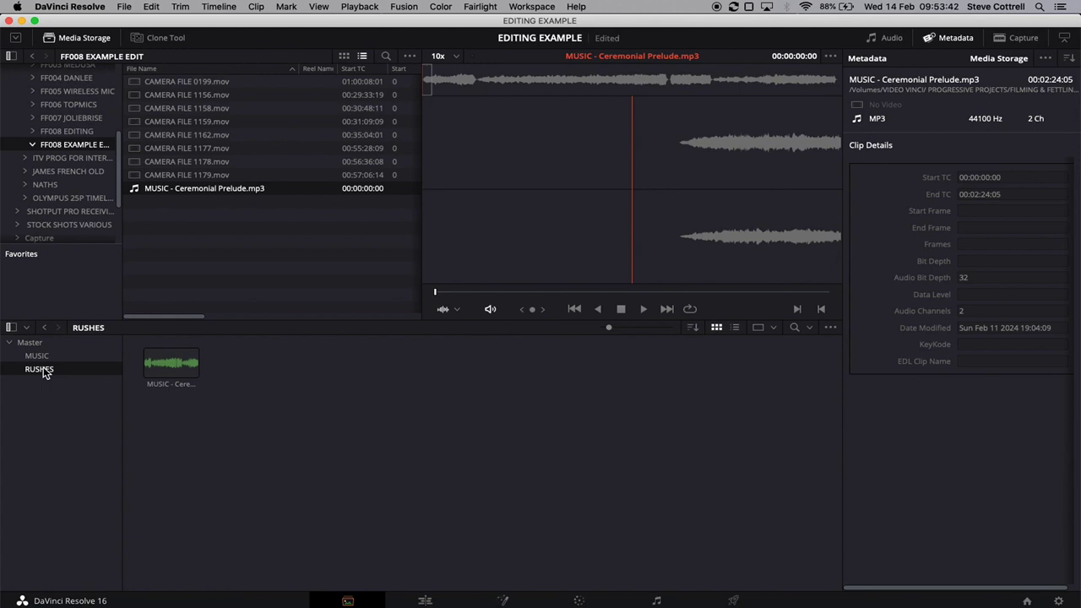
pyautogui.click(38, 357)
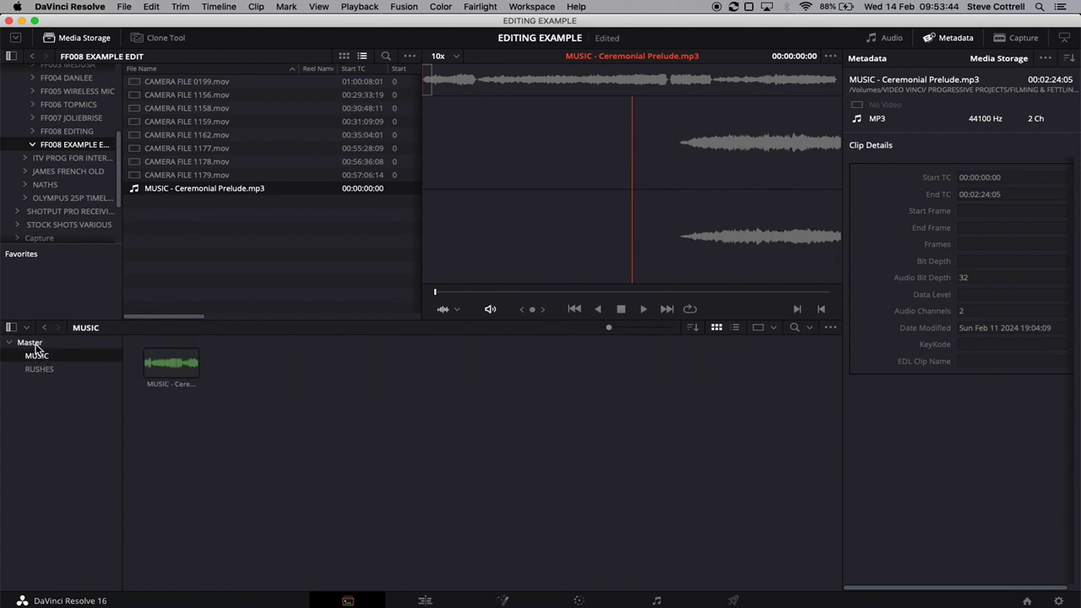
pyautogui.click(34, 344)
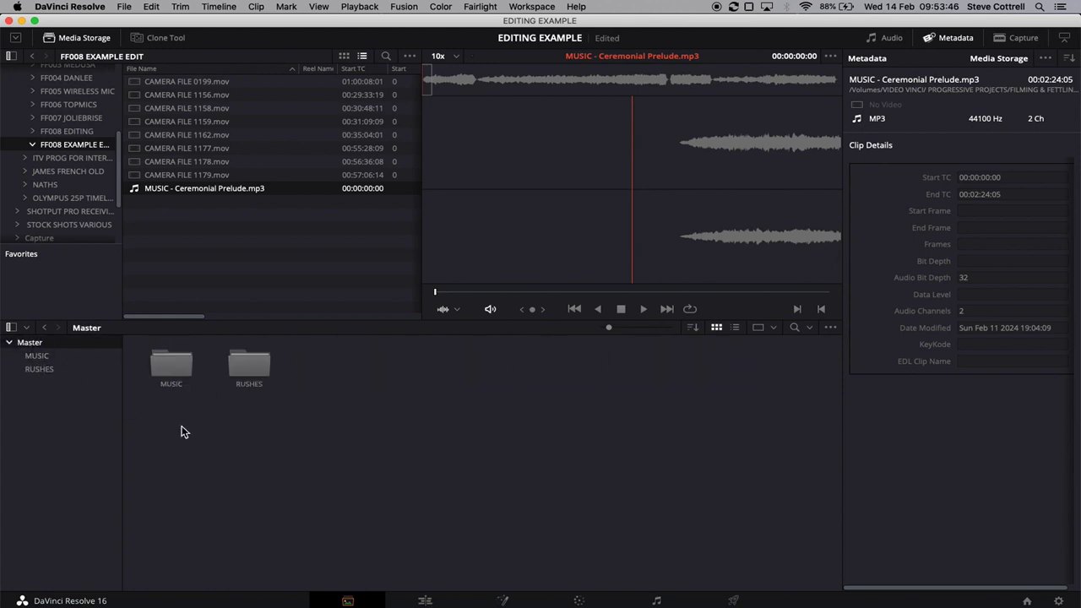
# - From the RUSHES bin, place the marked section of CAMERA FILE 1179.mov at the start of Timeline 1
pyautogui.click(40, 369)
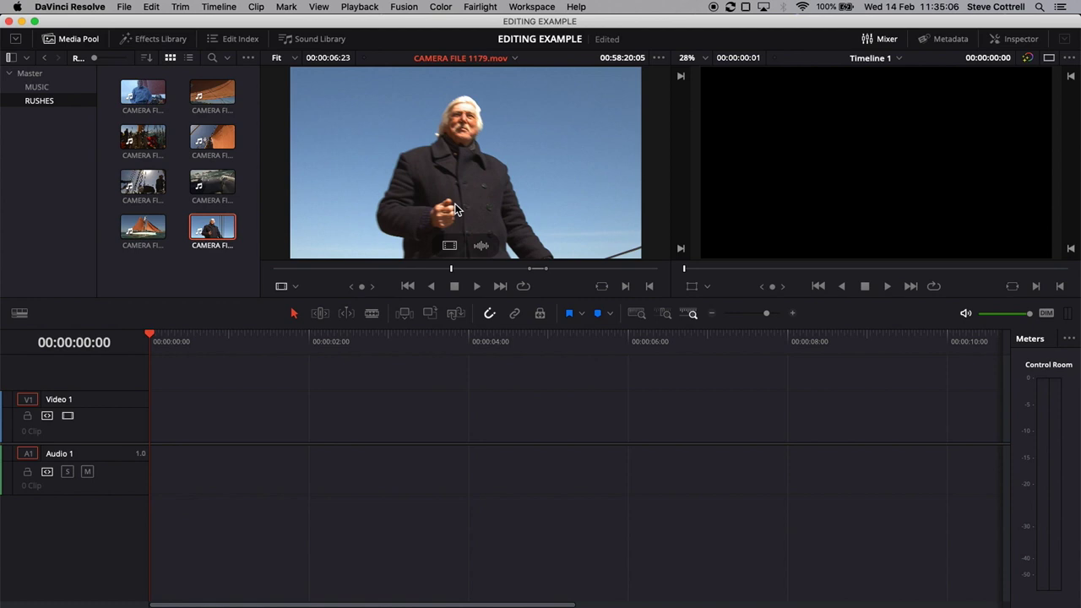
pyautogui.moveTo(453, 188); pyautogui.dragTo(157, 432)
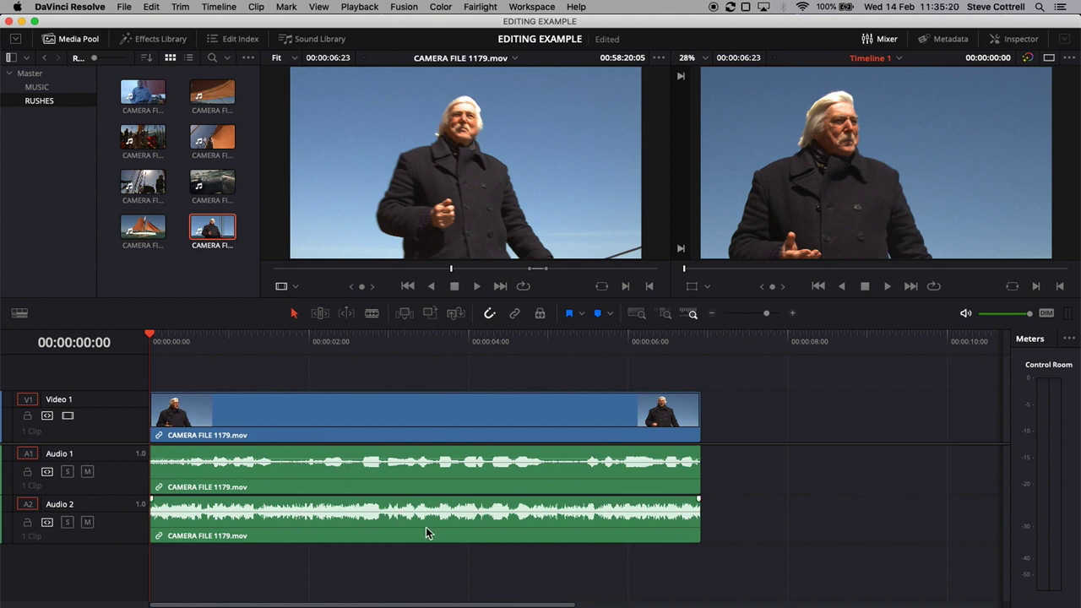
# - Delete the clip's second audio channel from Audio 2 and remove the empty Audio 2 track
pyautogui.click(255, 520)
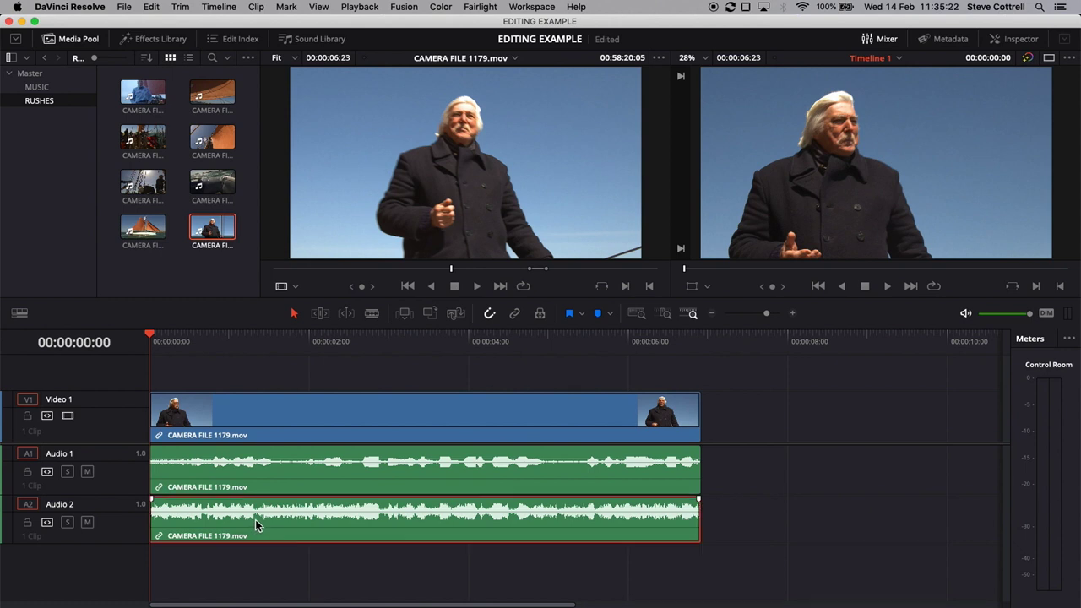
pyautogui.press('BackSpace')
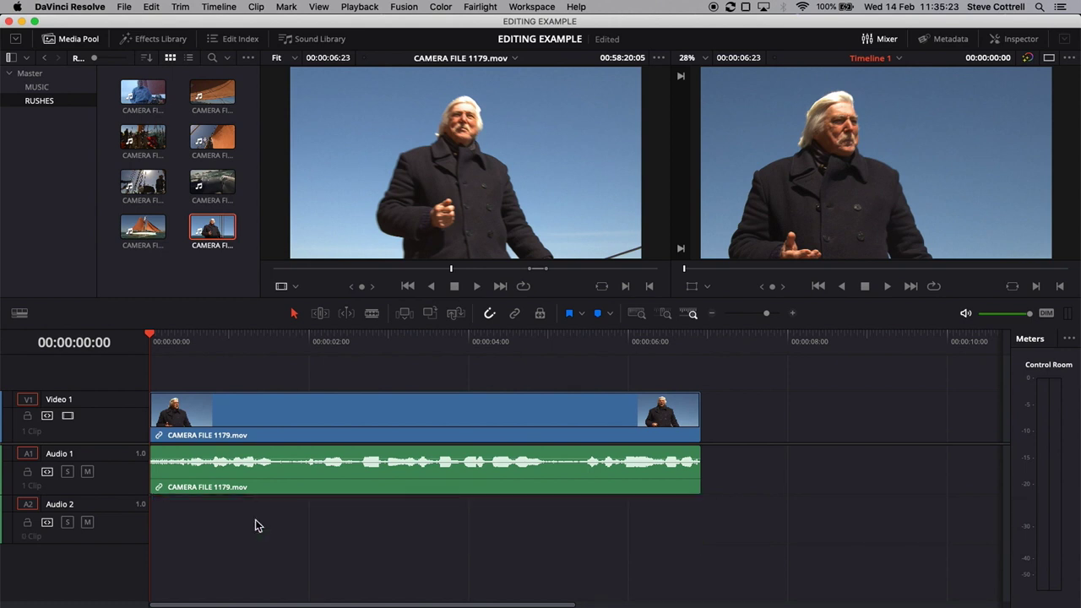
pyautogui.rightClick(119, 540)
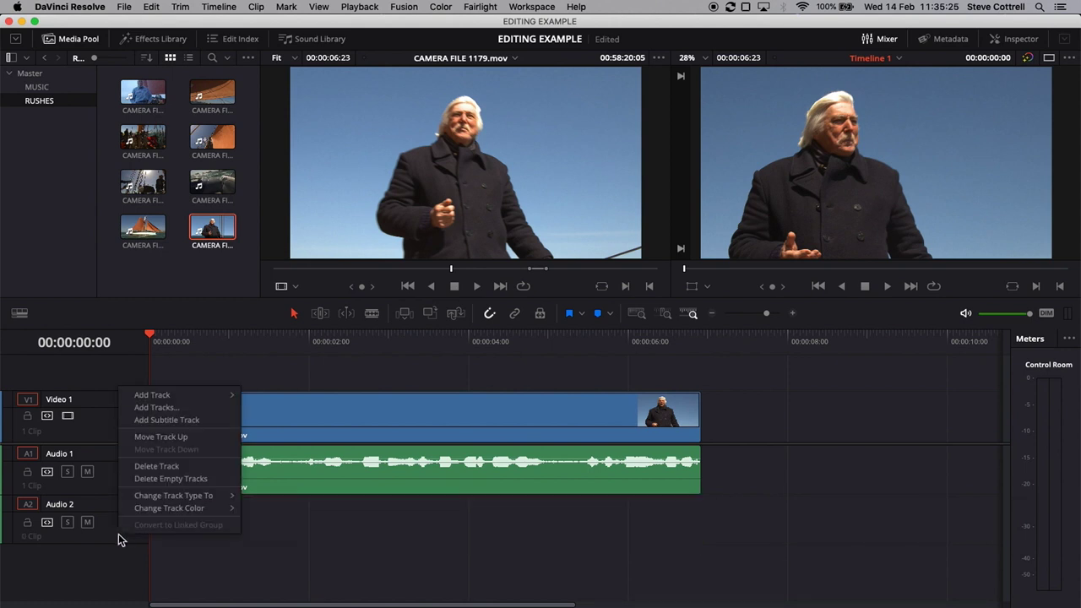
pyautogui.click(157, 466)
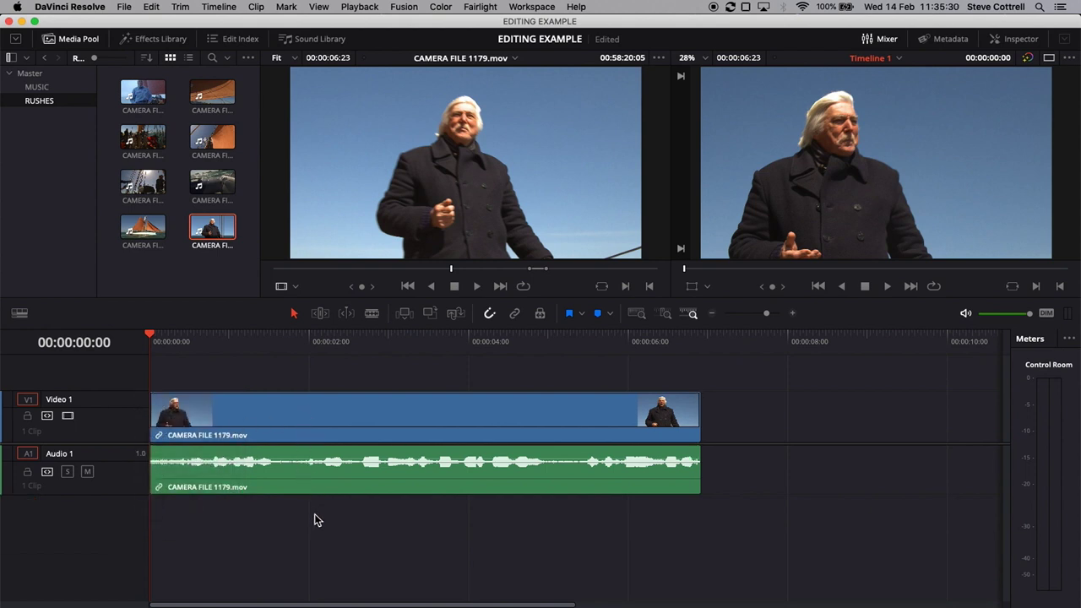
pyautogui.rightClick(74, 525)
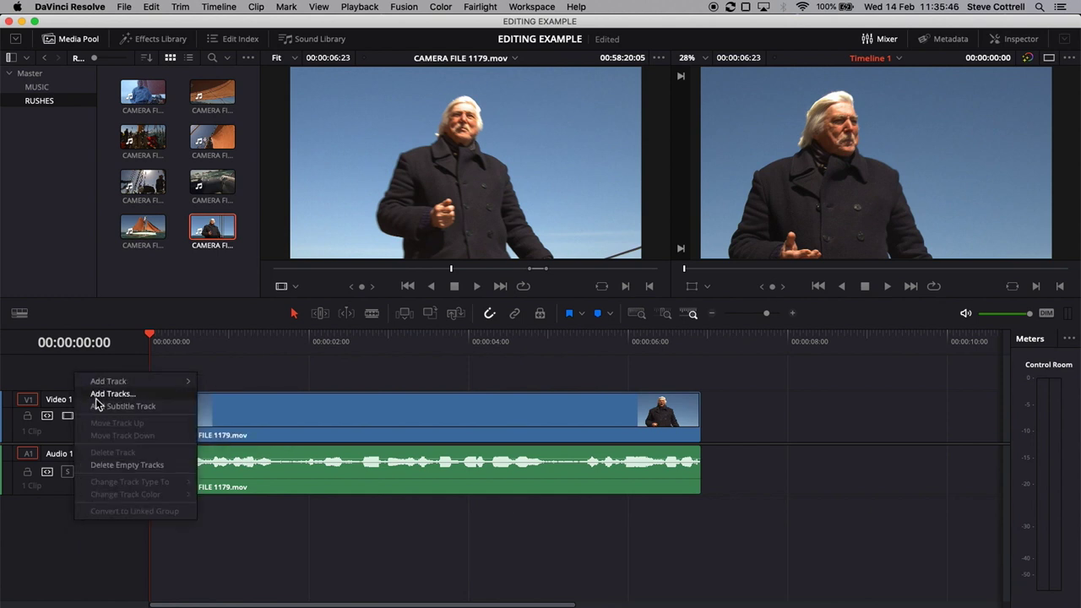
pyautogui.click(58, 582)
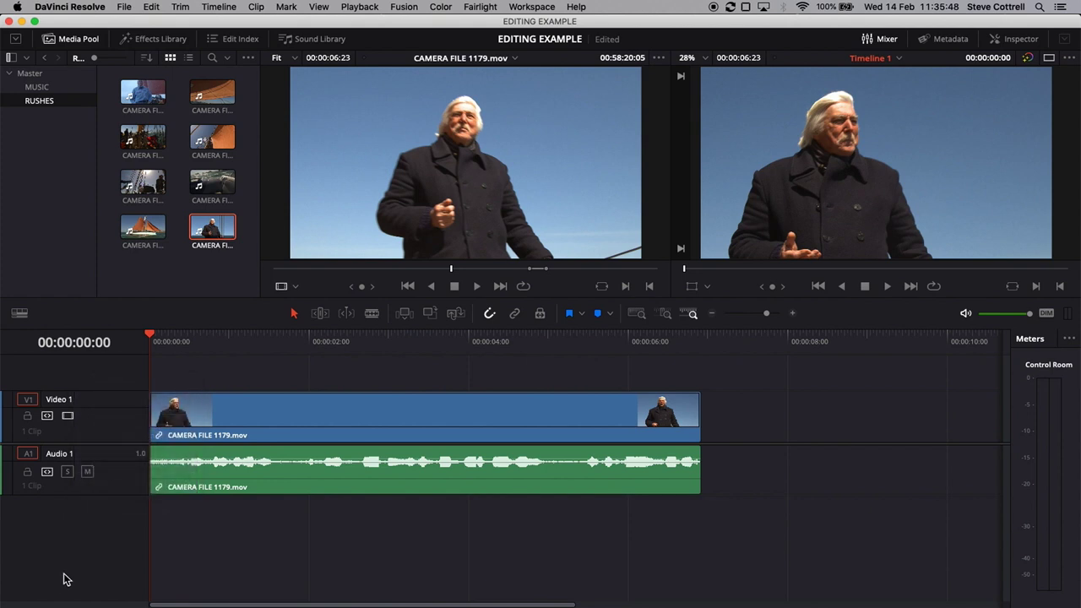
# - Set the timeline clip's audio format to Stereo with Embedded Channel 1 feeding both the left and right channels
pyautogui.rightClick(260, 468)
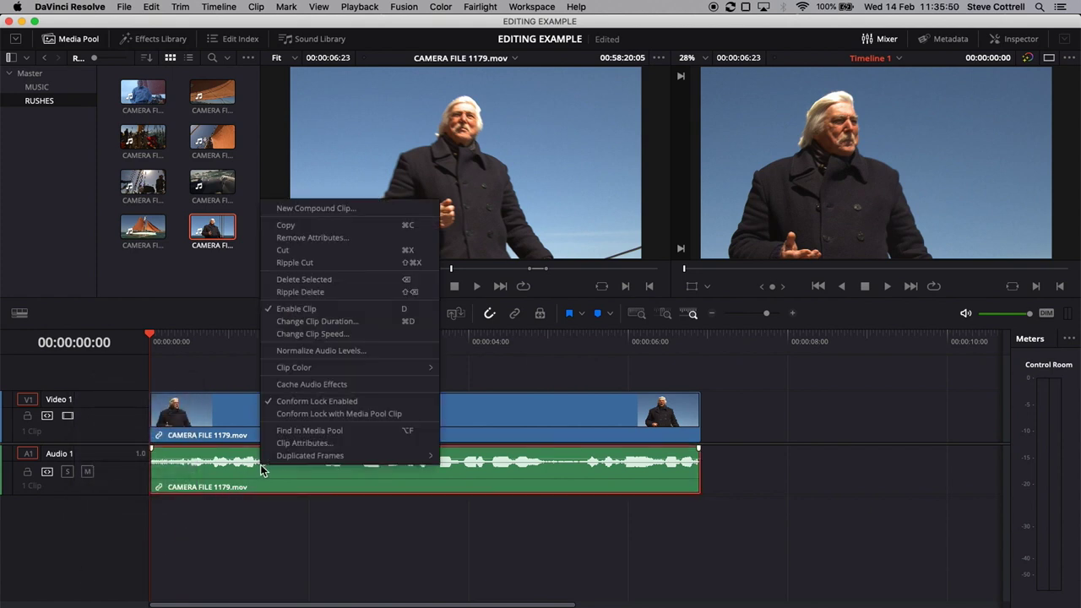
pyautogui.click(281, 444)
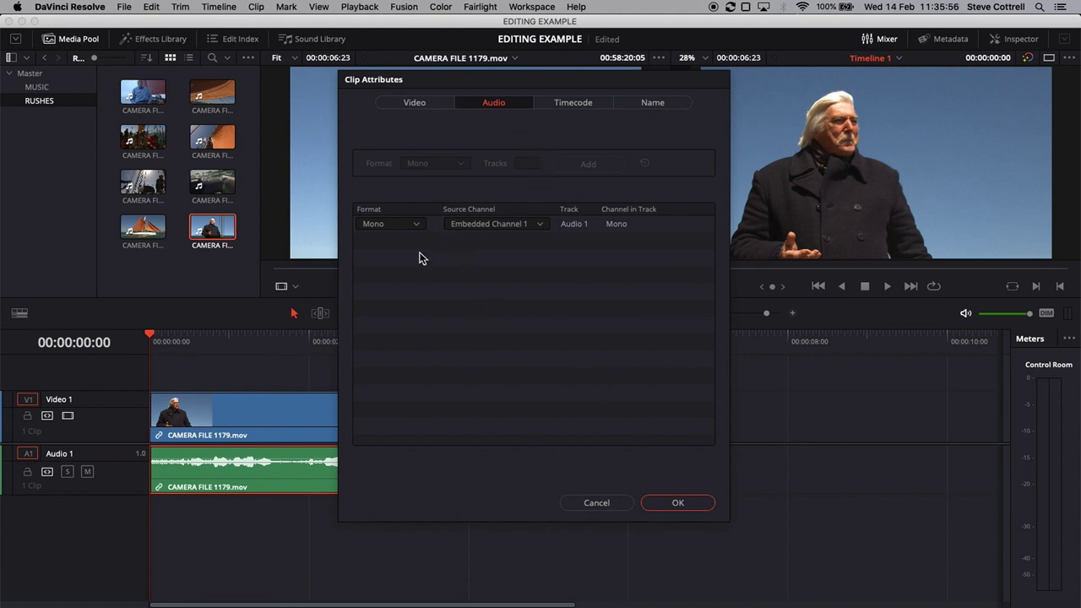
pyautogui.click(408, 225)
pyautogui.click(396, 253)
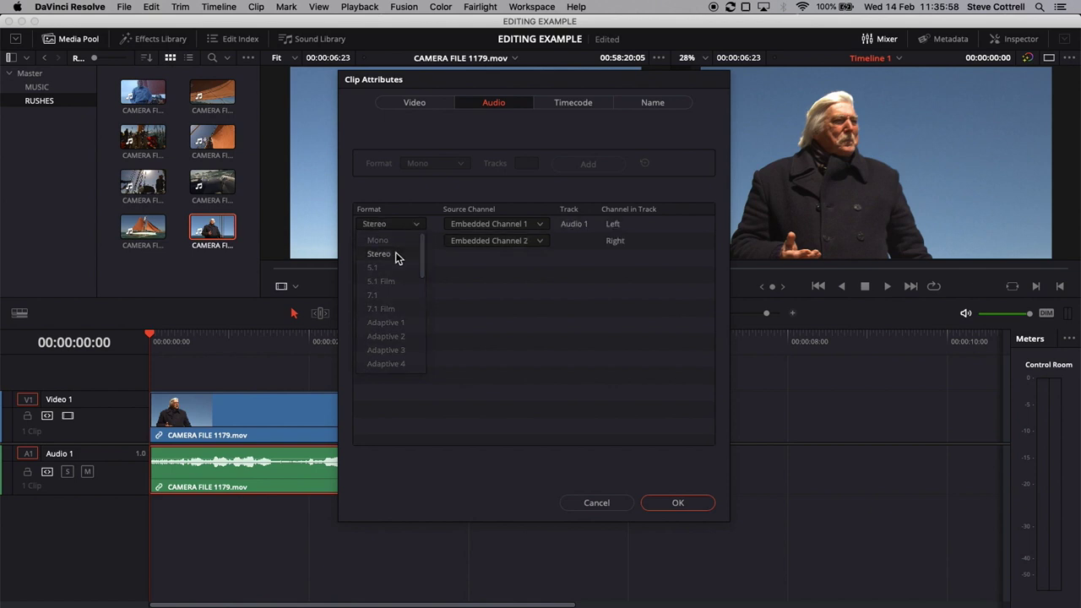
pyautogui.click(497, 243)
pyautogui.click(495, 272)
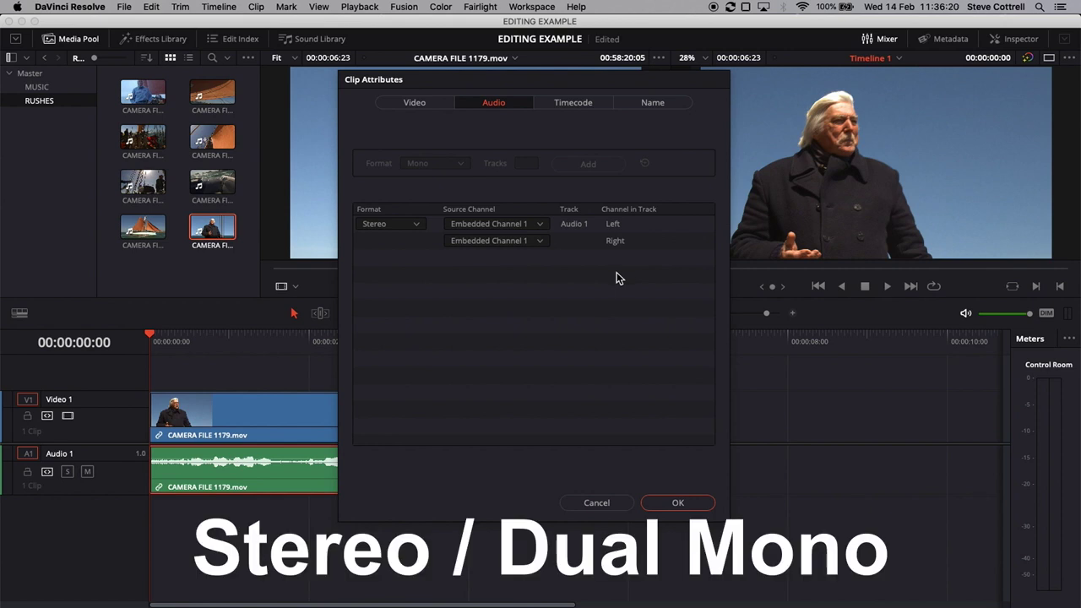
pyautogui.click(671, 504)
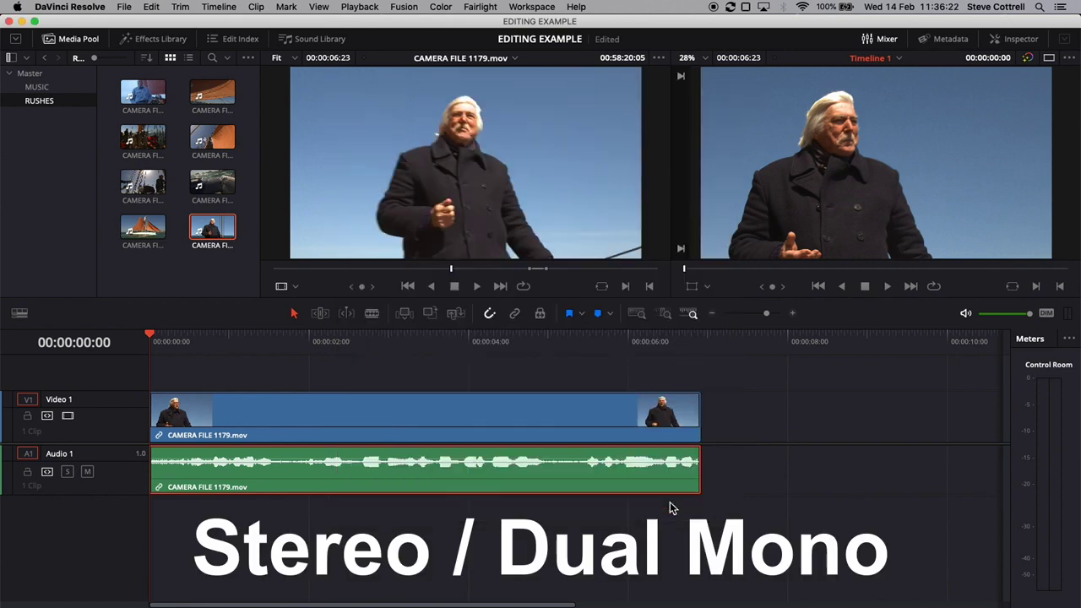
# - Delete the CAMERA FILE 1179.mov video and audio from the timeline
pyautogui.click(500, 552)
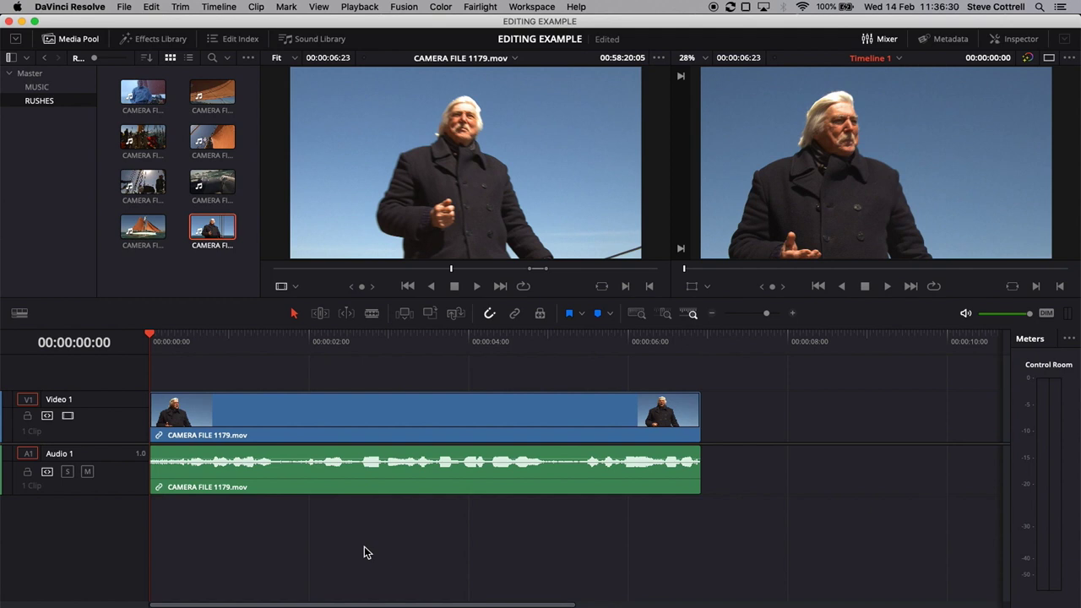
pyautogui.moveTo(437, 379); pyautogui.dragTo(302, 553)
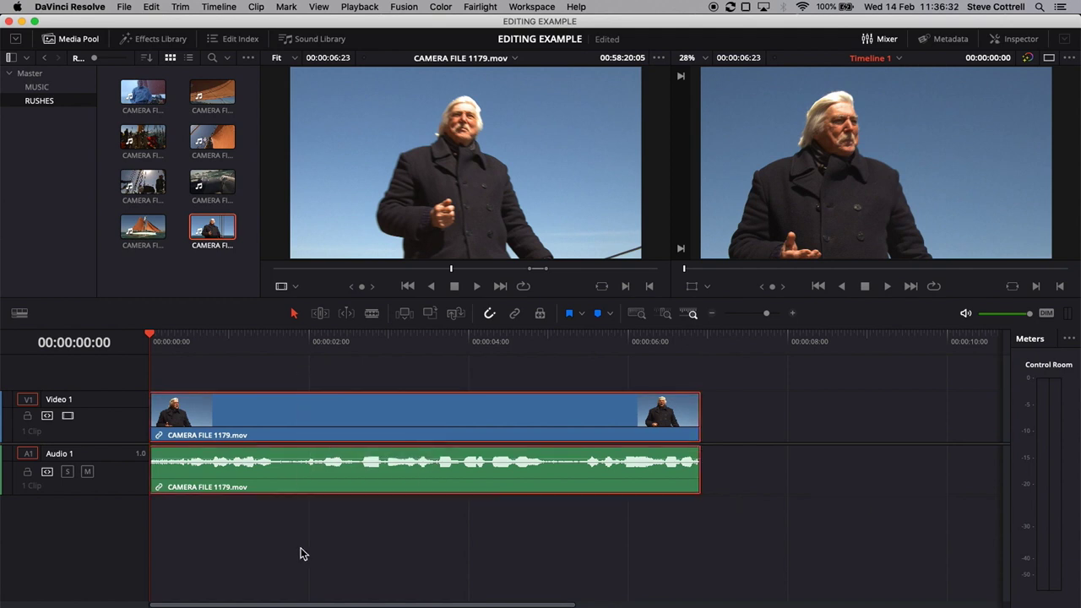
pyautogui.press('Delete')
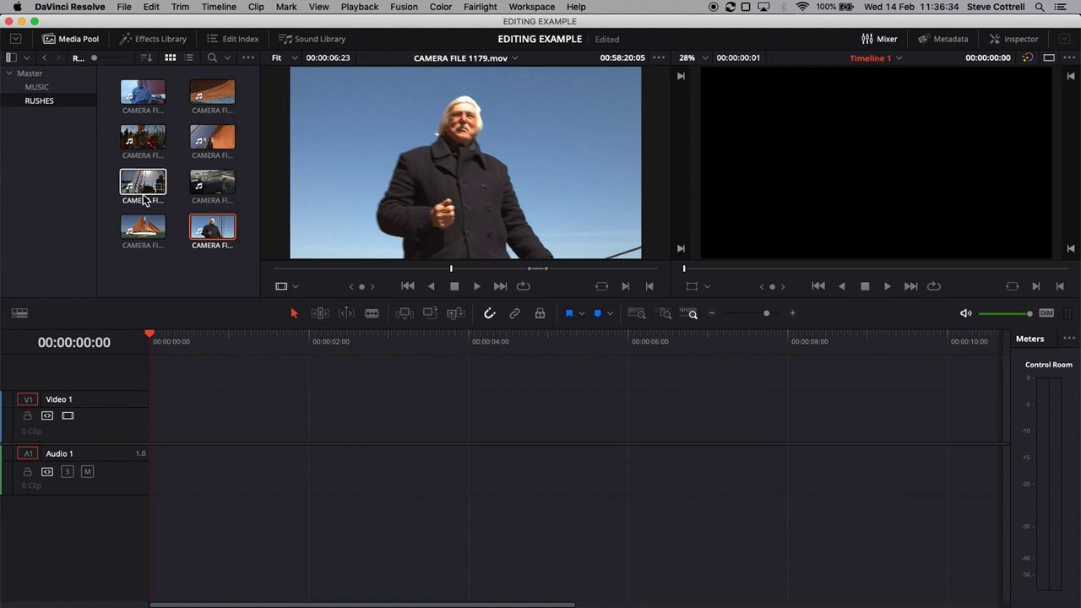
# - Check the MUSIC bin, return to the RUSHES bin, and compare its clips in list view and thumbnail view
pyautogui.click(41, 88)
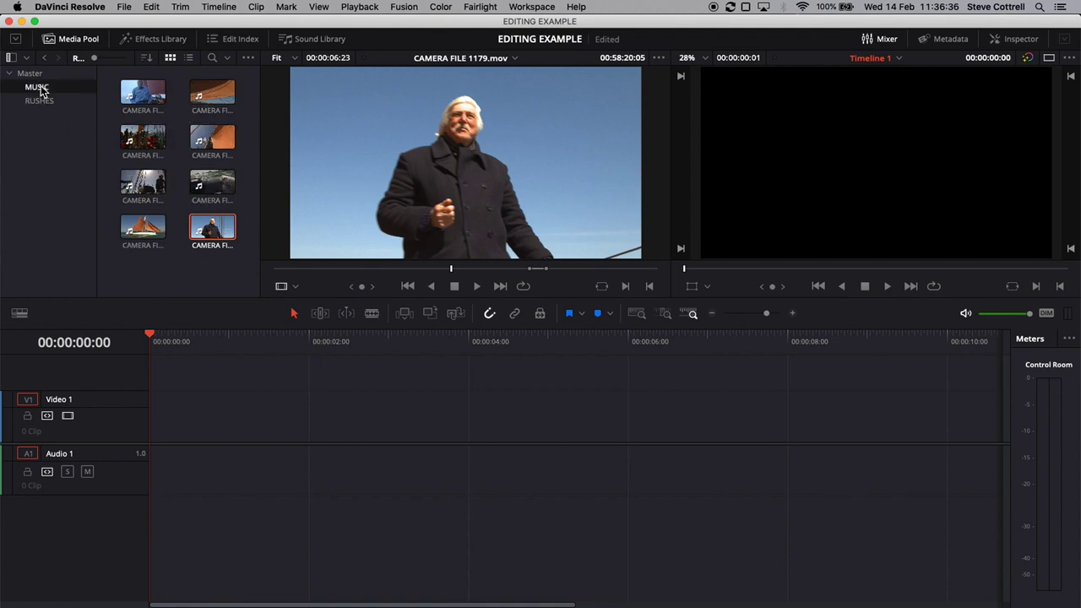
pyautogui.click(39, 102)
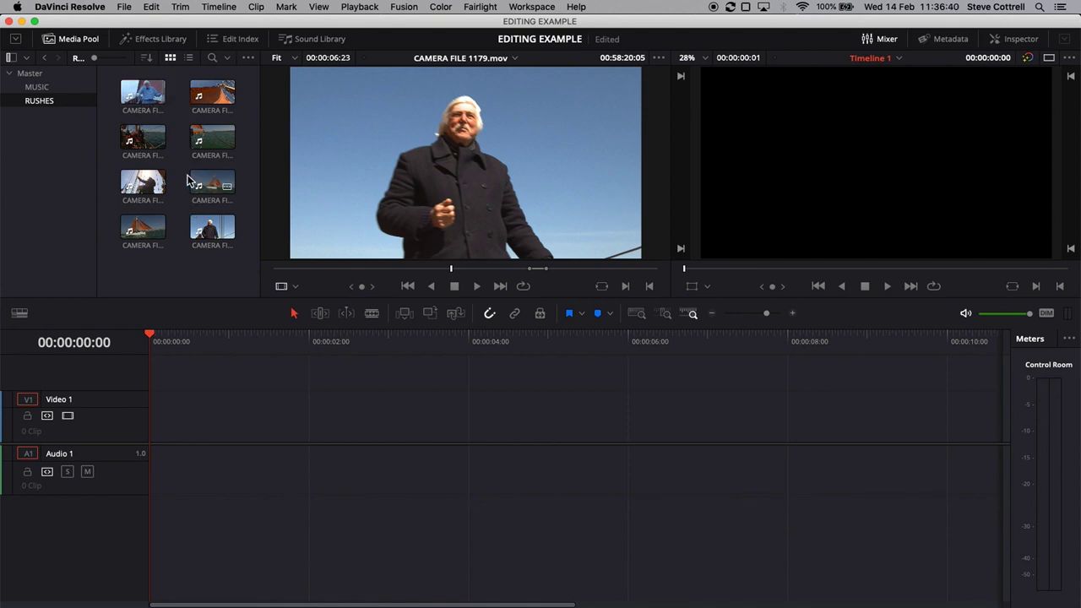
pyautogui.click(189, 60)
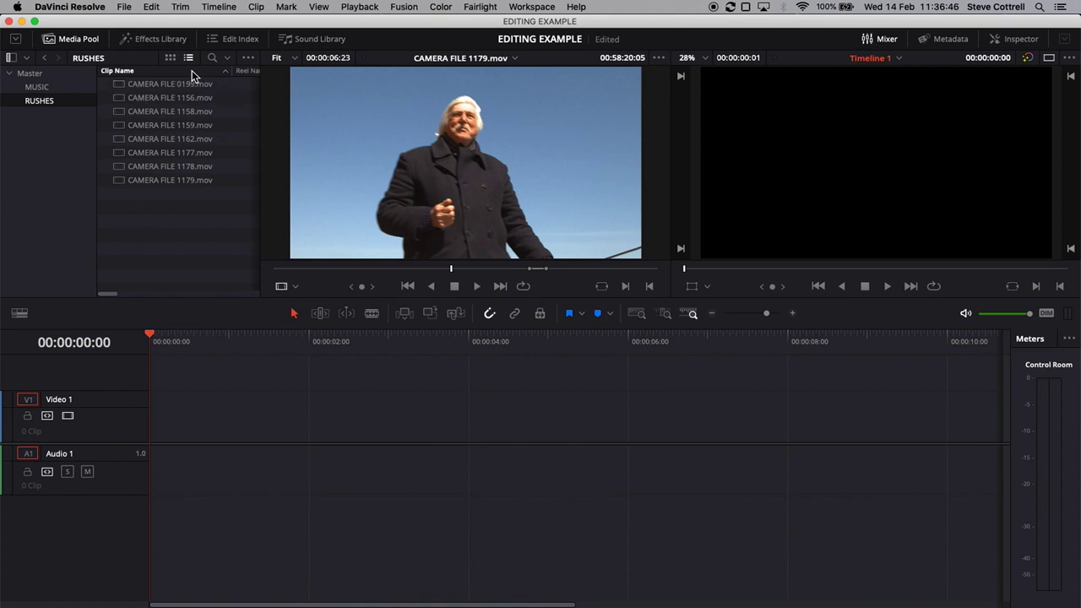
pyautogui.click(170, 58)
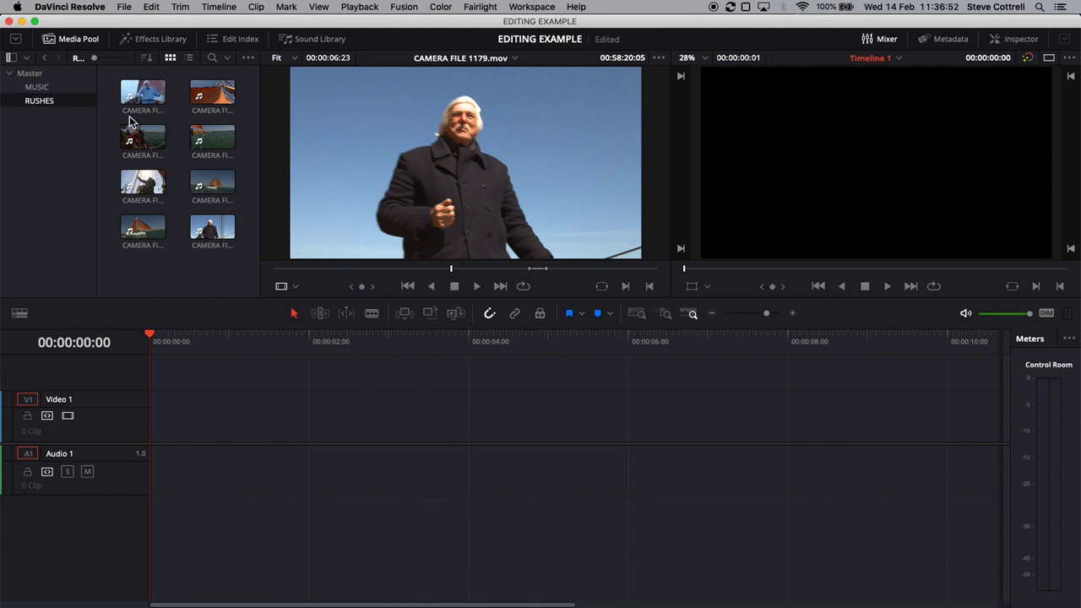
# - Preview several RUSHES clips in the source viewer, including CAMERA FILE 1178.mov, CAMERA FILE 1158.mov and CAMERA FILE 1177.mov
pyautogui.click(152, 233)
pyautogui.press('space')
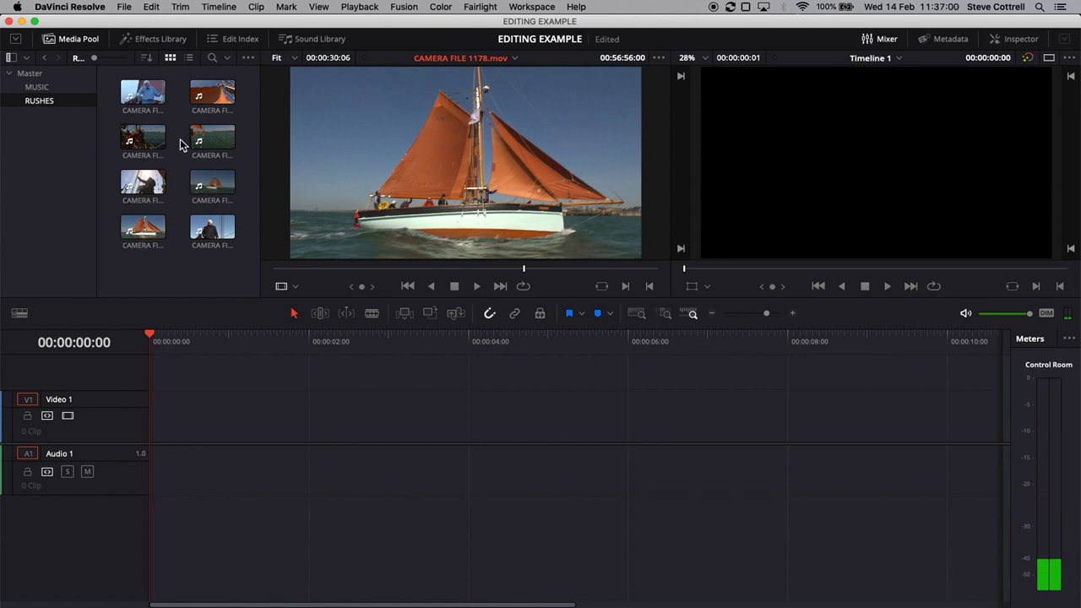
pyautogui.click(154, 139)
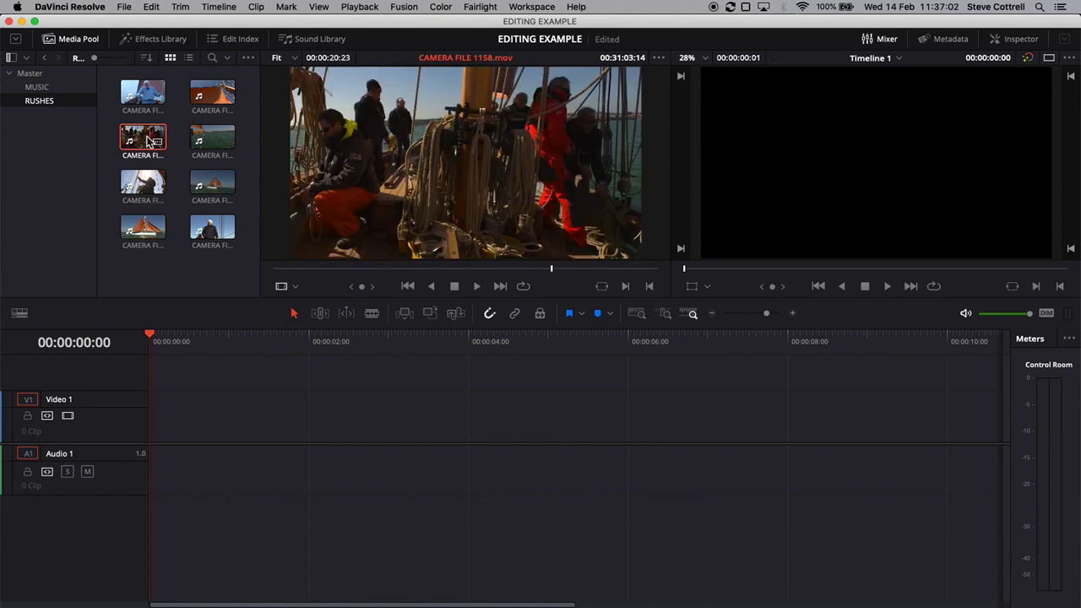
pyautogui.click(207, 182)
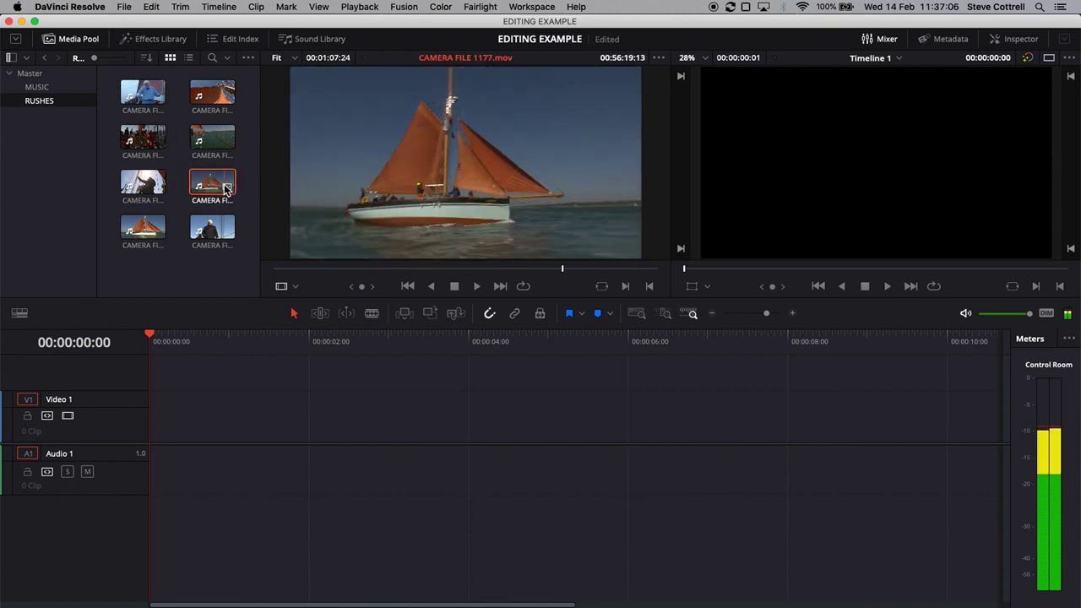
pyautogui.click(180, 138)
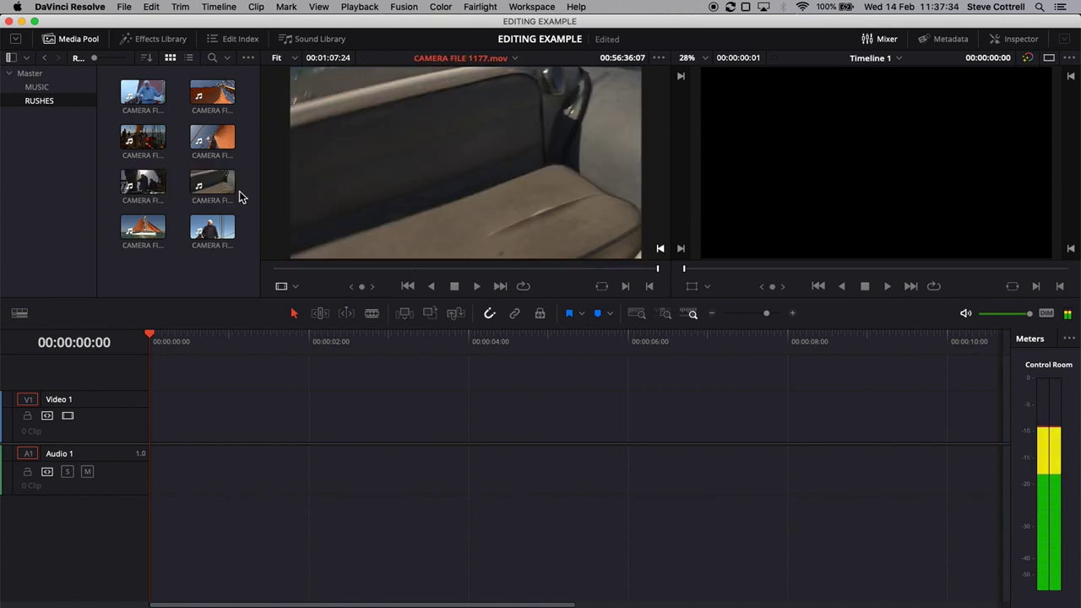
pyautogui.click(214, 239)
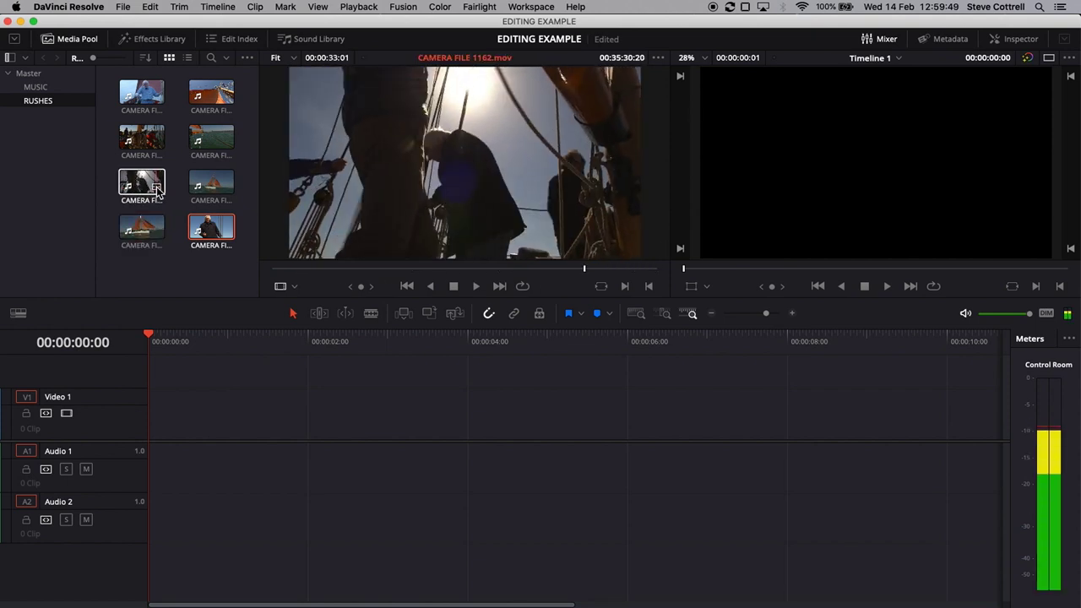
# - Load CAMERA FILE 1156.mov into the source viewer and shuttle backward and forward through its footage
pyautogui.click(217, 95)
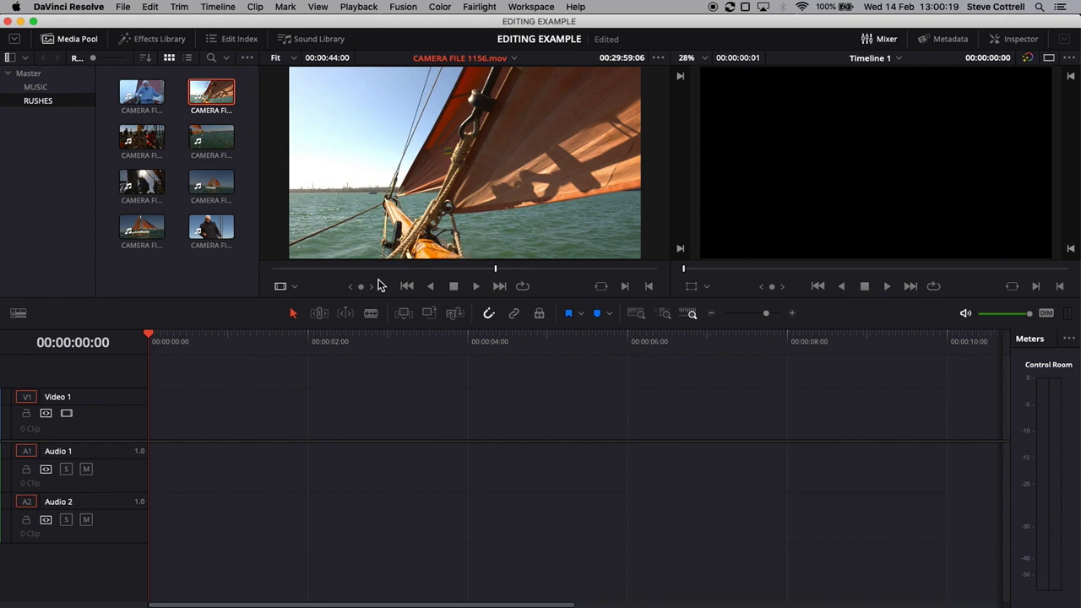
pyautogui.moveTo(345, 270); pyautogui.dragTo(530, 276)
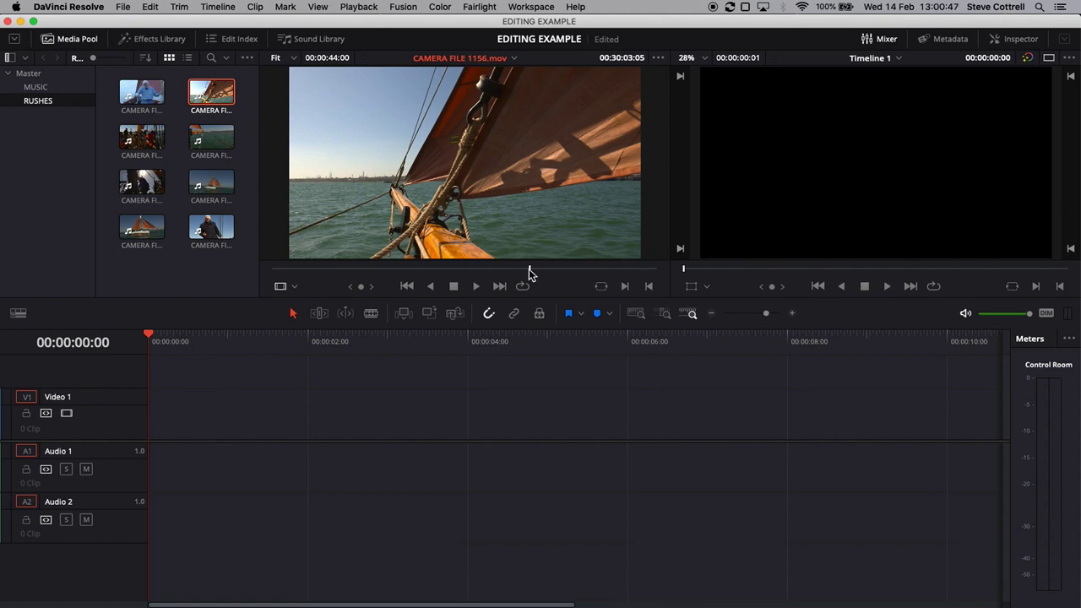
pyautogui.press('j')
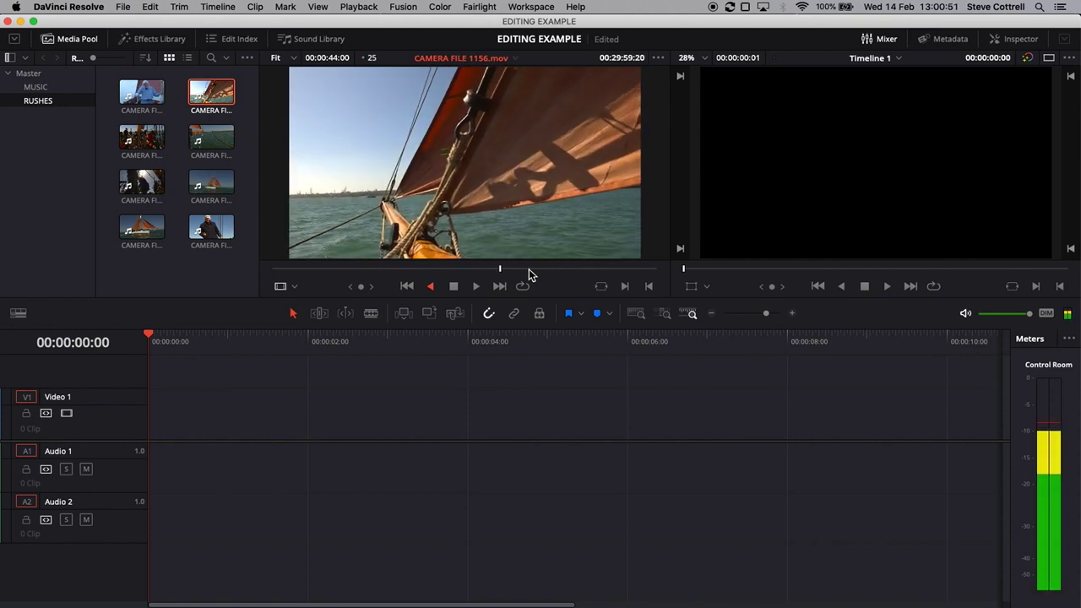
pyautogui.press('k')
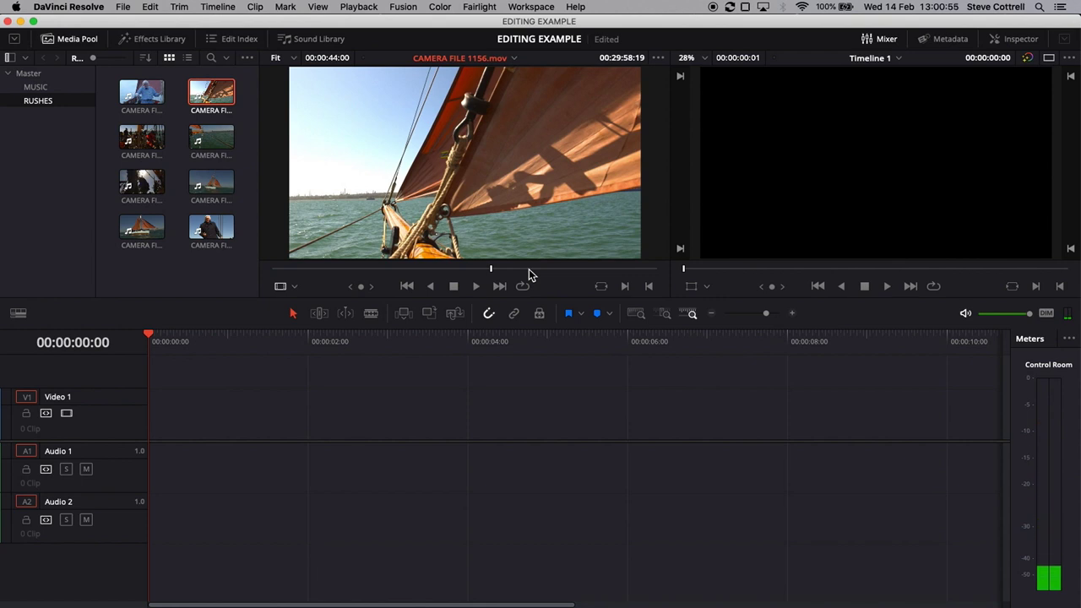
pyautogui.press('l')
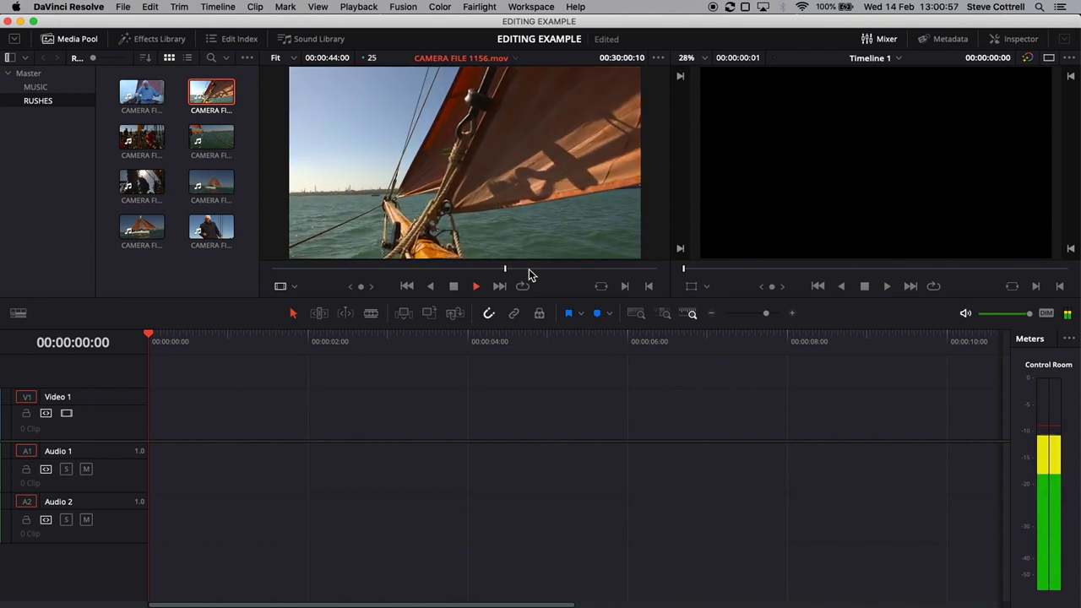
pyautogui.press('k')
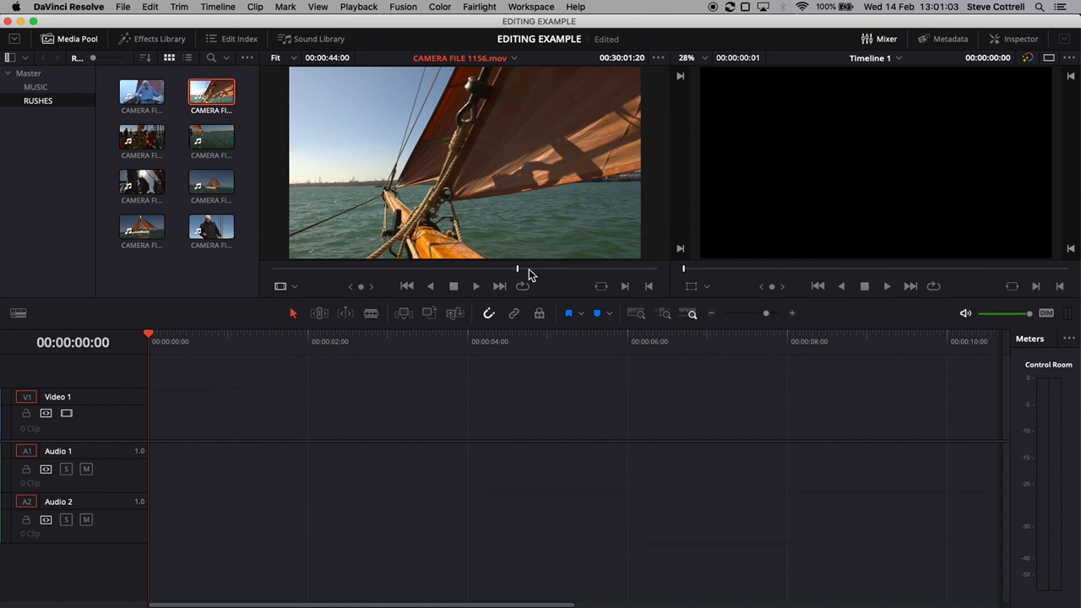
pyautogui.press('j')
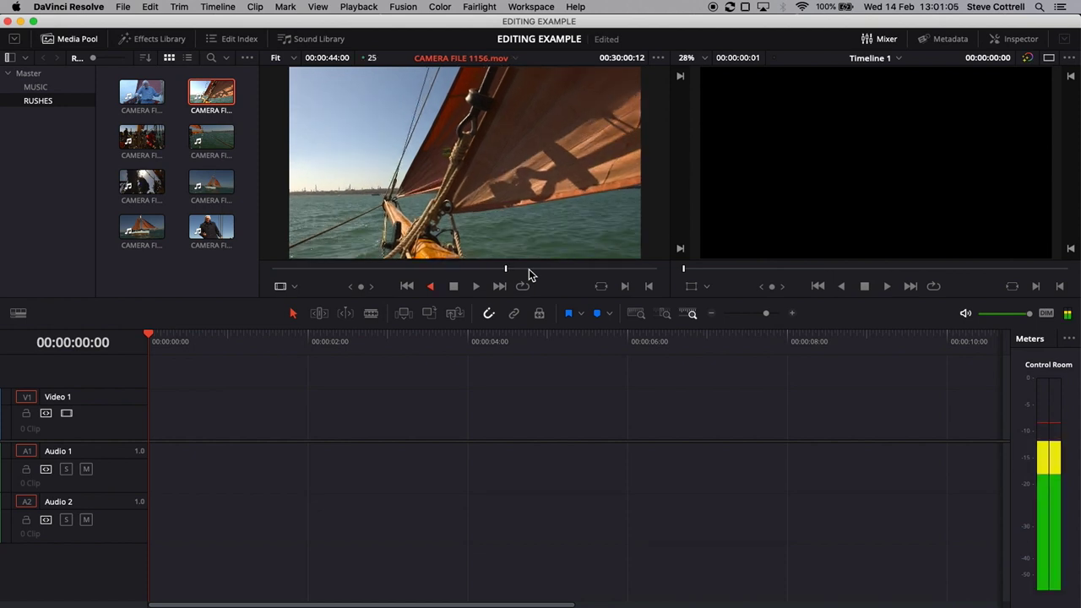
pyautogui.press('k')
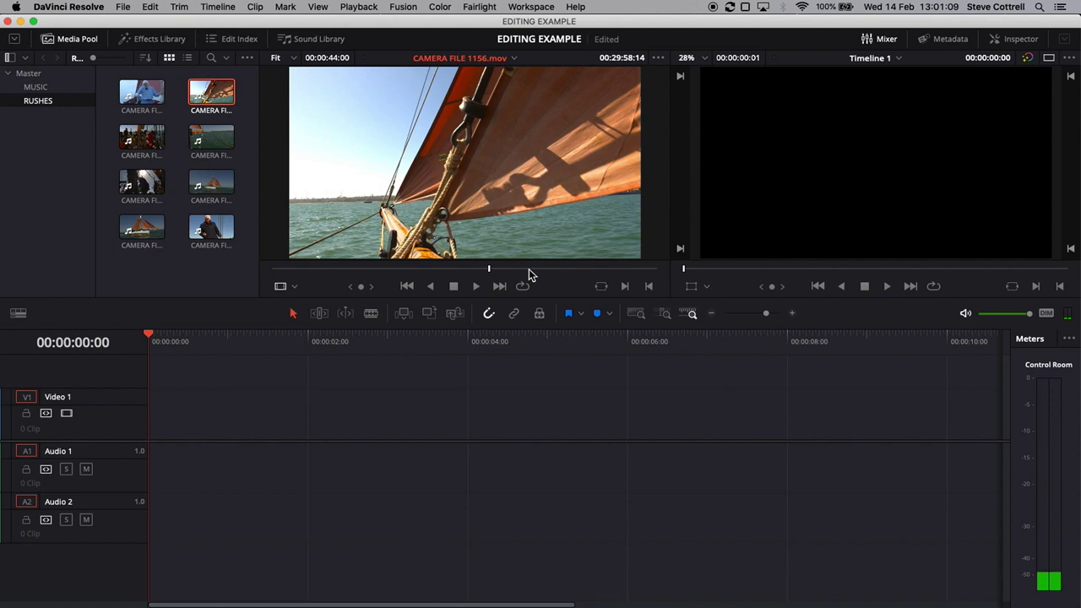
pyautogui.press('j')
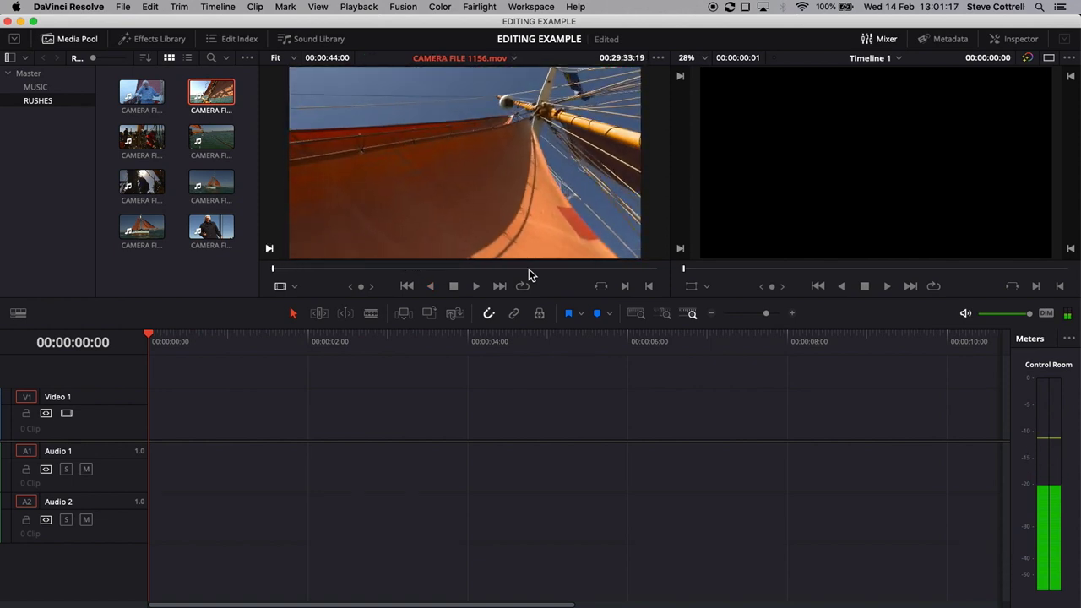
pyautogui.press('l')
pyautogui.press('l')
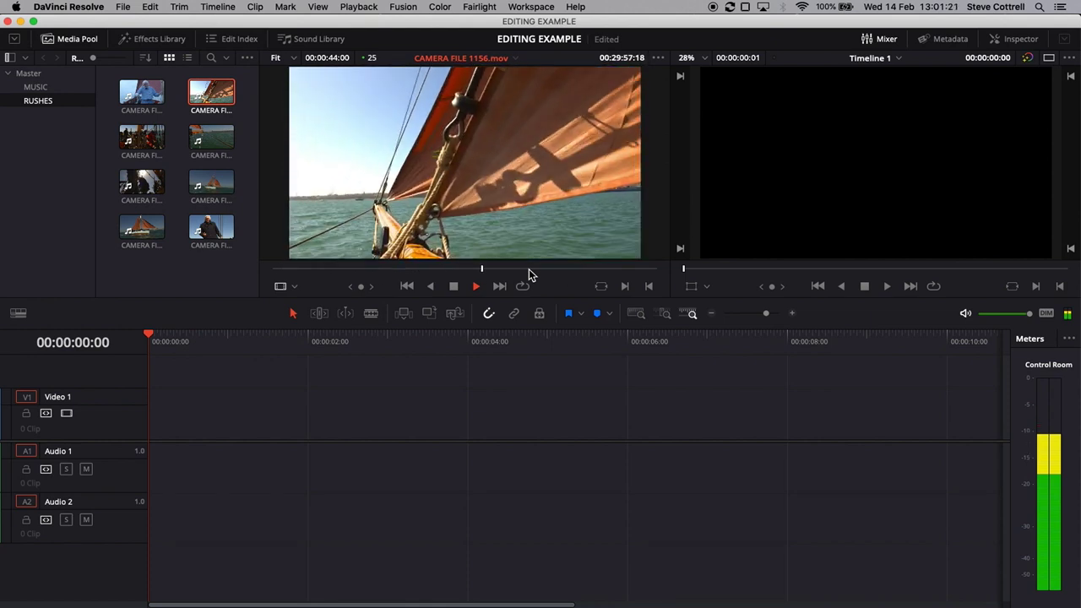
pyautogui.press('k')
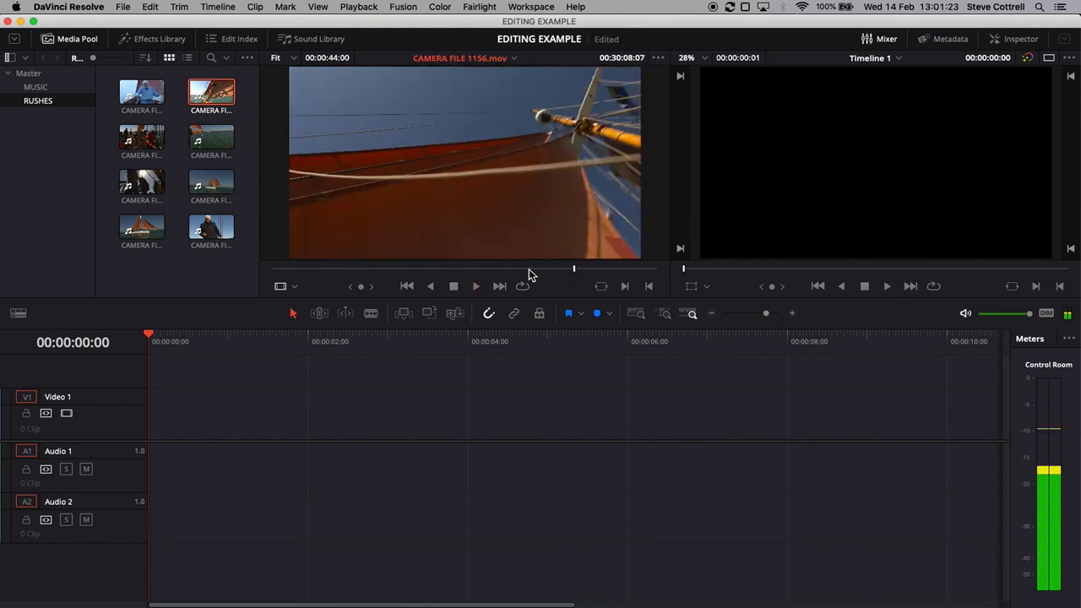
pyautogui.press('j')
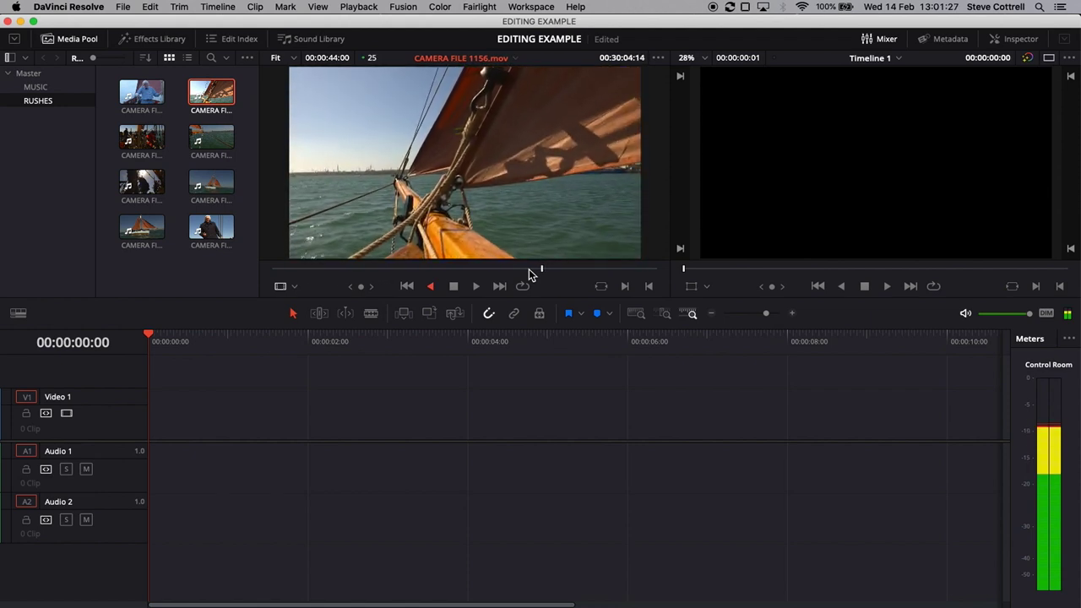
pyautogui.press('k')
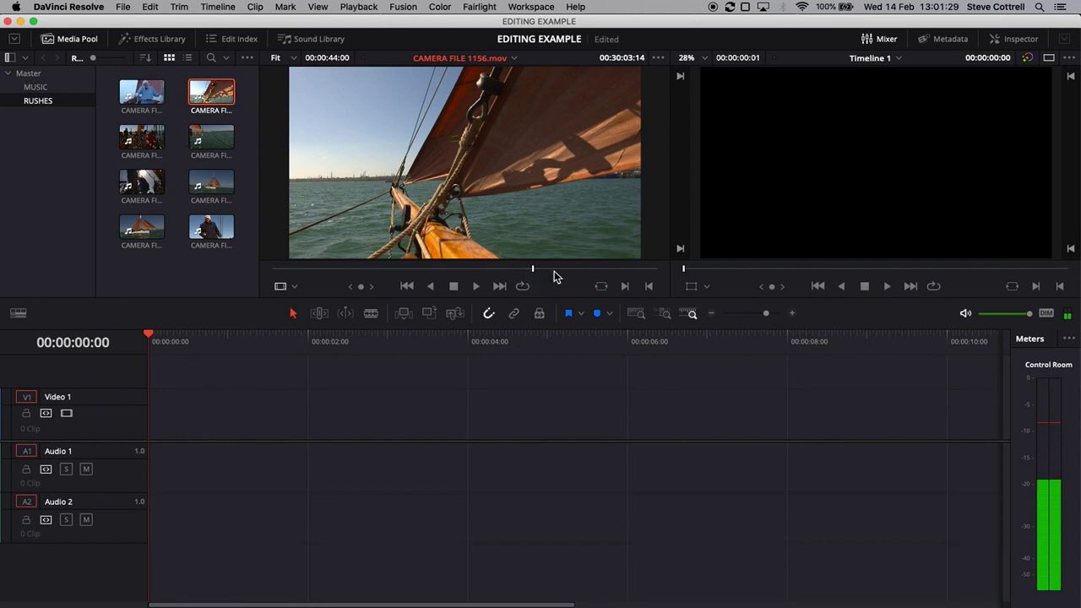
# - Find the start of the wanted shot in CAMERA FILE 1156.mov and mark an In point at 00:30:01:13
pyautogui.moveTo(533, 258)
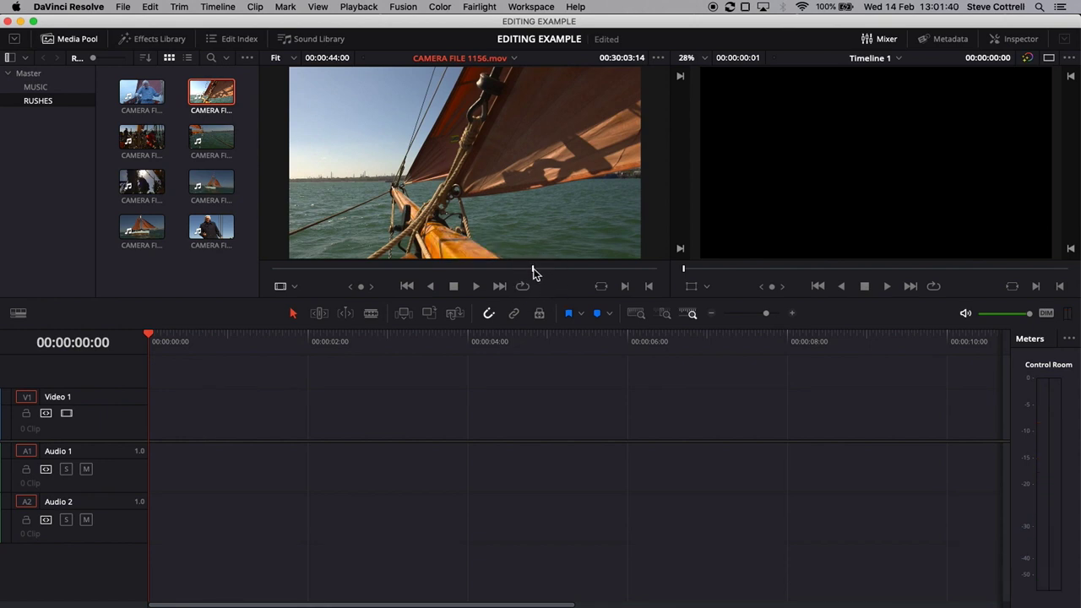
pyautogui.press('l')
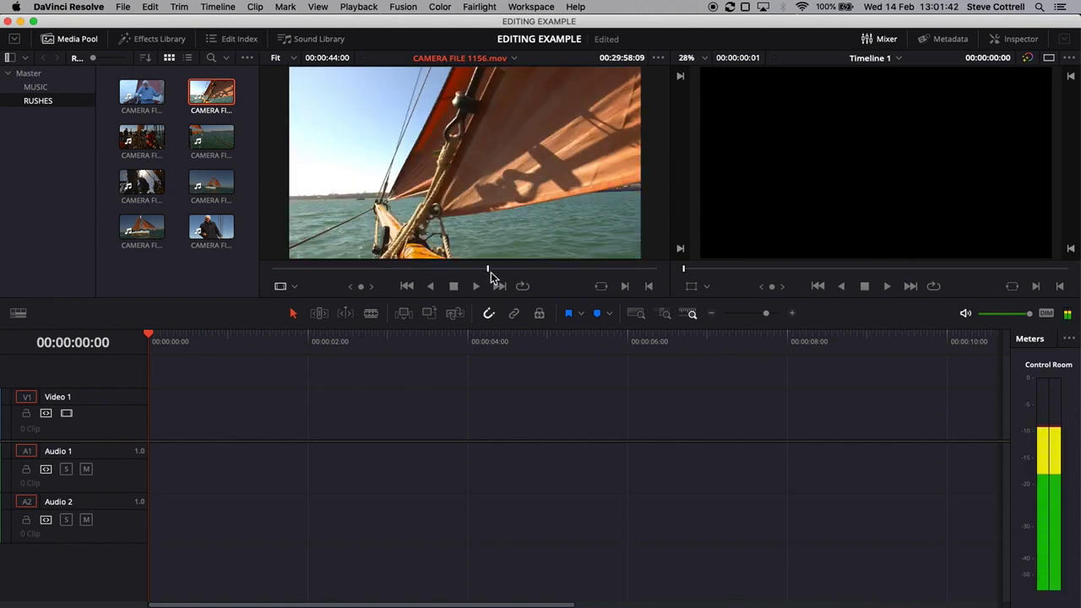
pyautogui.moveTo(553, 279)
pyautogui.mouseDown()
pyautogui.moveTo(477, 275)
pyautogui.moveTo(562, 273)
pyautogui.moveTo(516, 271)
pyautogui.moveTo(543, 272)
pyautogui.mouseUp()
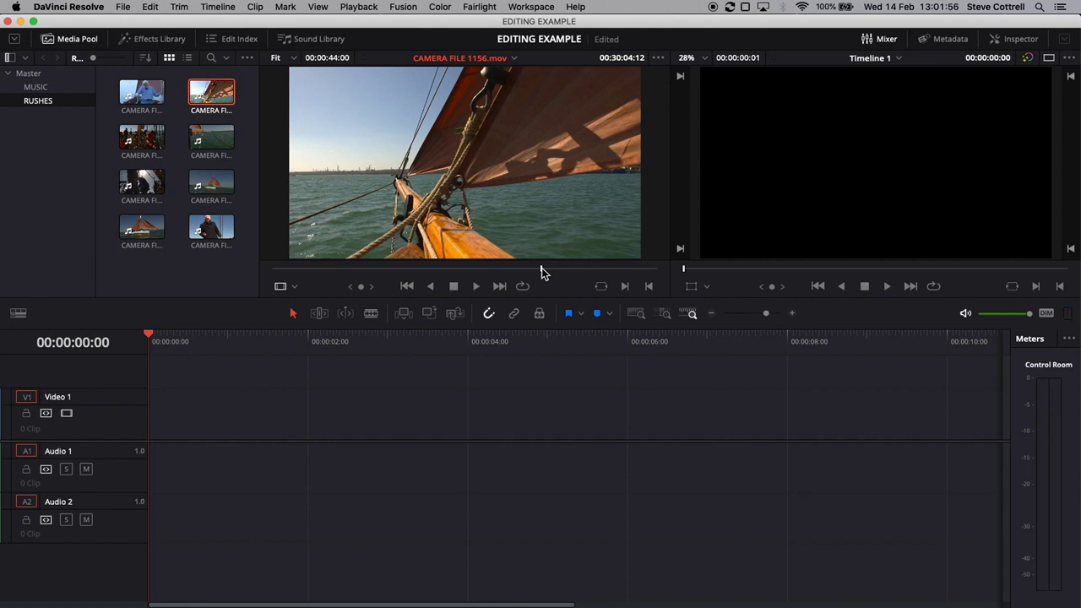
pyautogui.moveTo(545, 272); pyautogui.dragTo(564, 272)
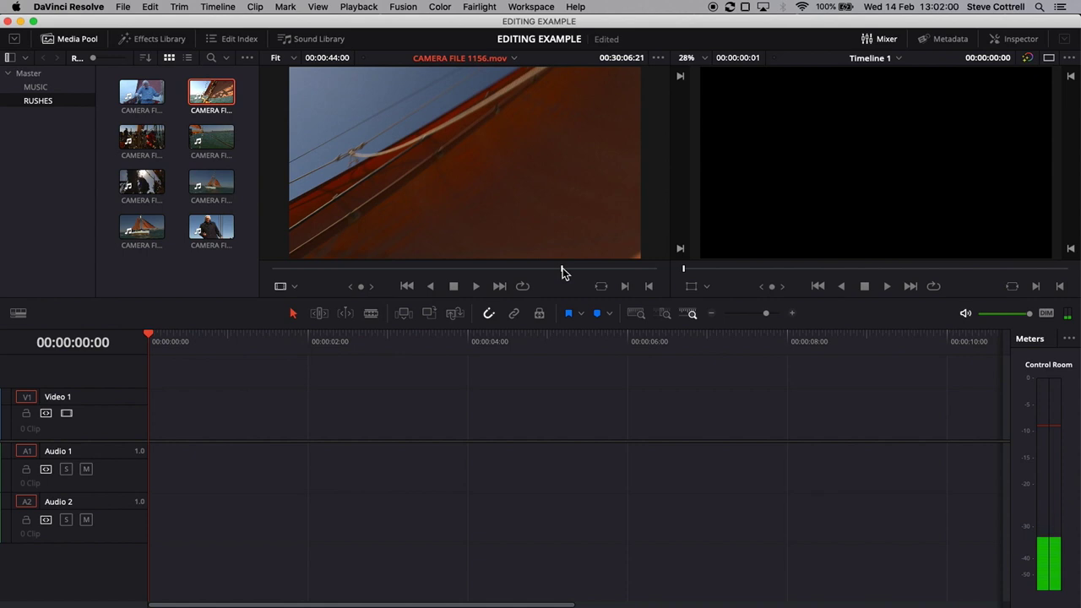
pyautogui.press('j')
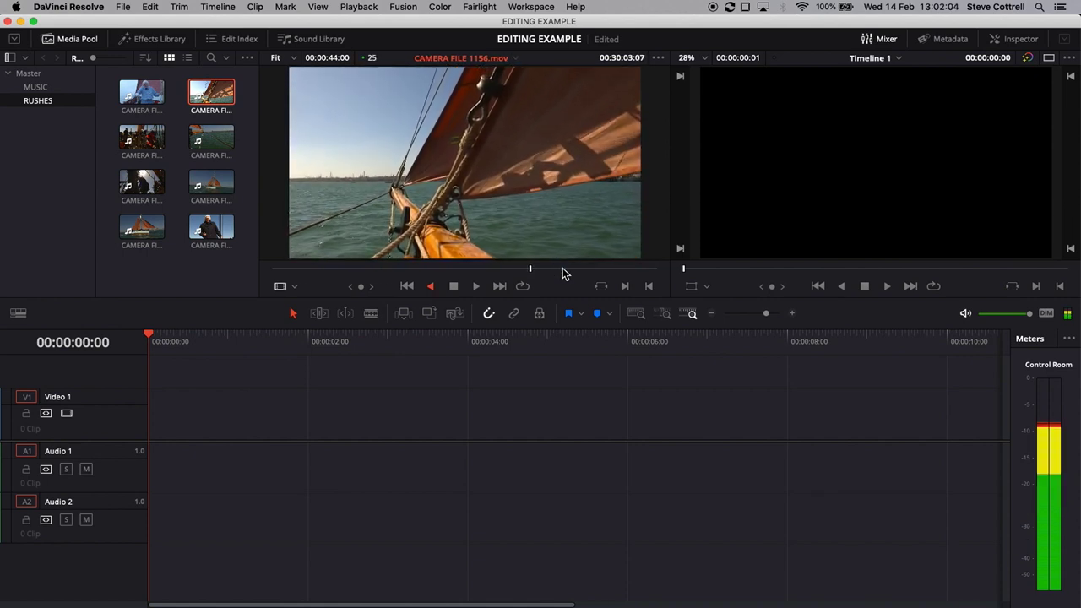
pyautogui.press('k')
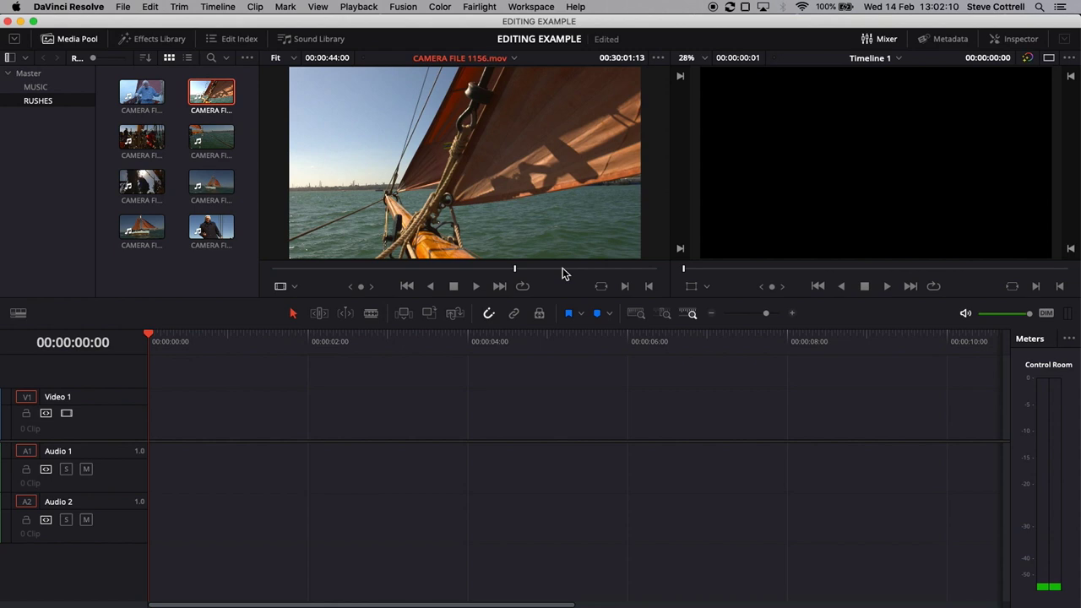
pyautogui.press('i')
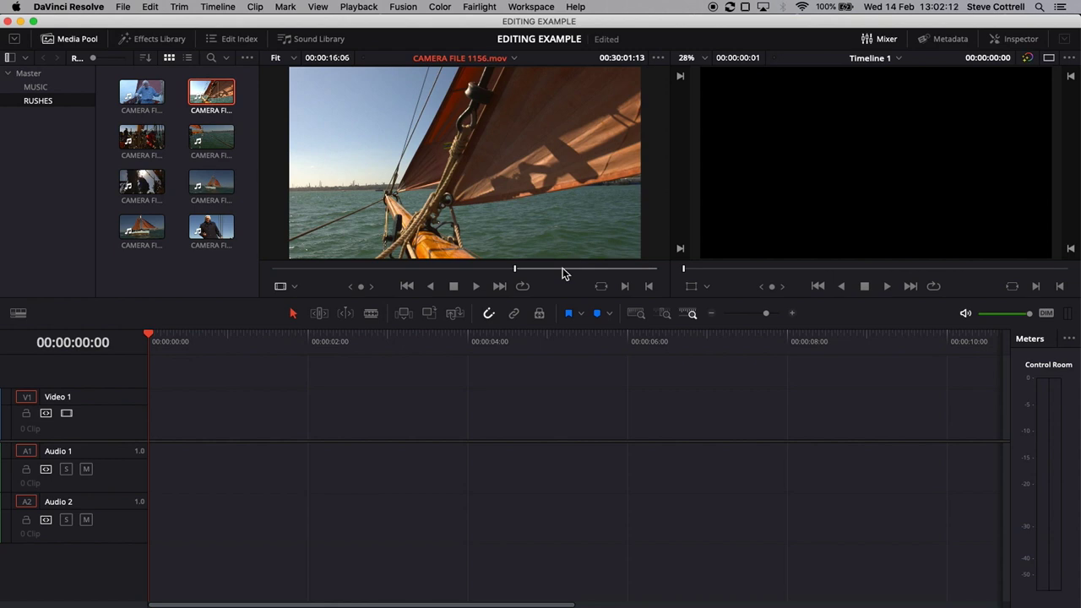
# - Mark an Out point at 00:30:11:22 in CAMERA FILE 1156.mov and play the marked section from its start
pyautogui.click(543, 269)
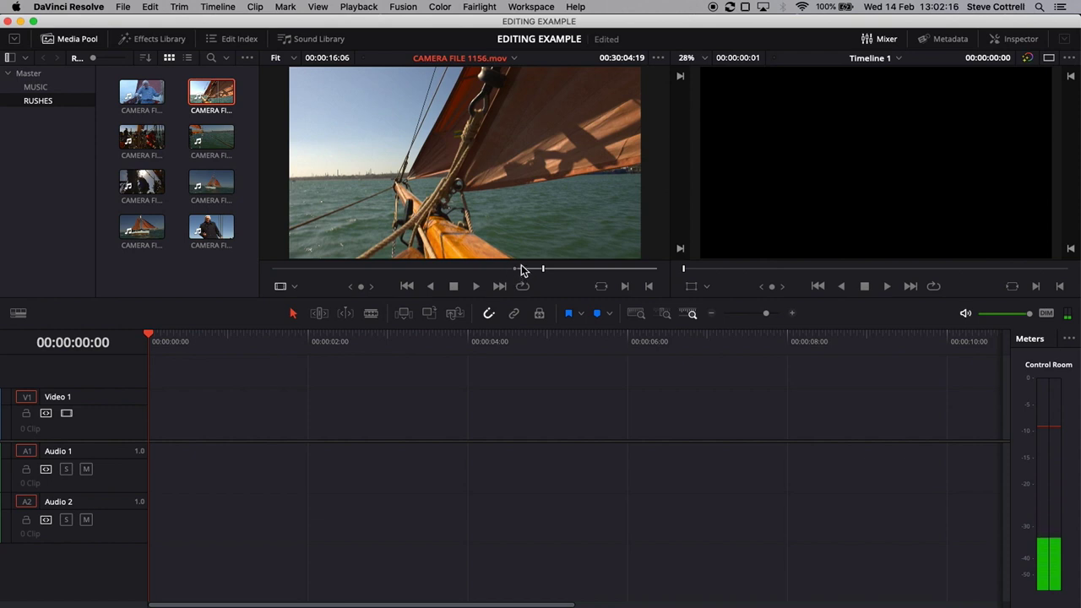
pyautogui.moveTo(546, 270); pyautogui.dragTo(517, 277)
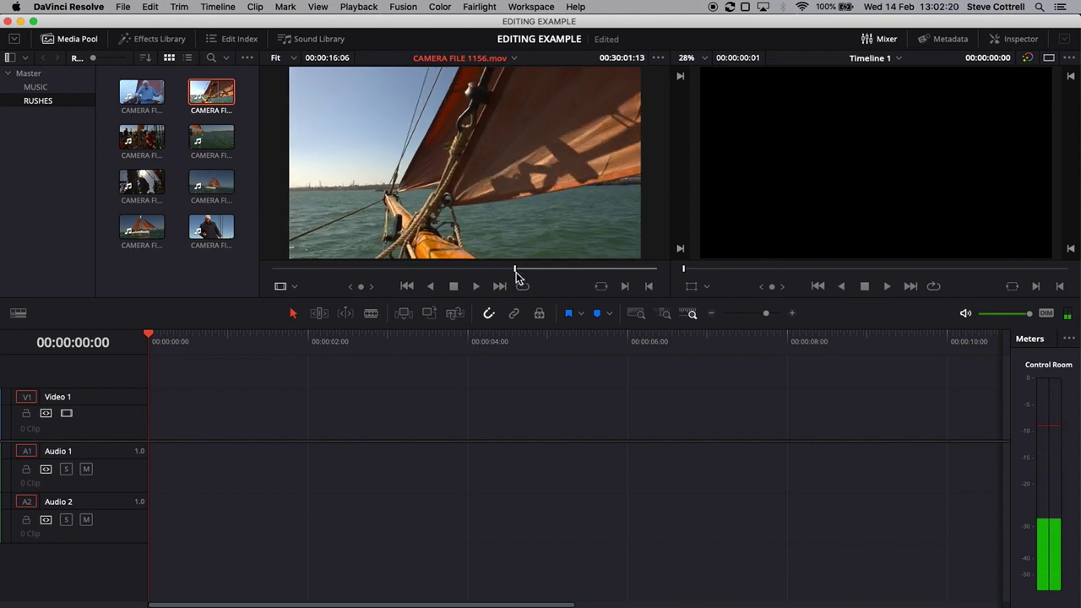
pyautogui.press('space')
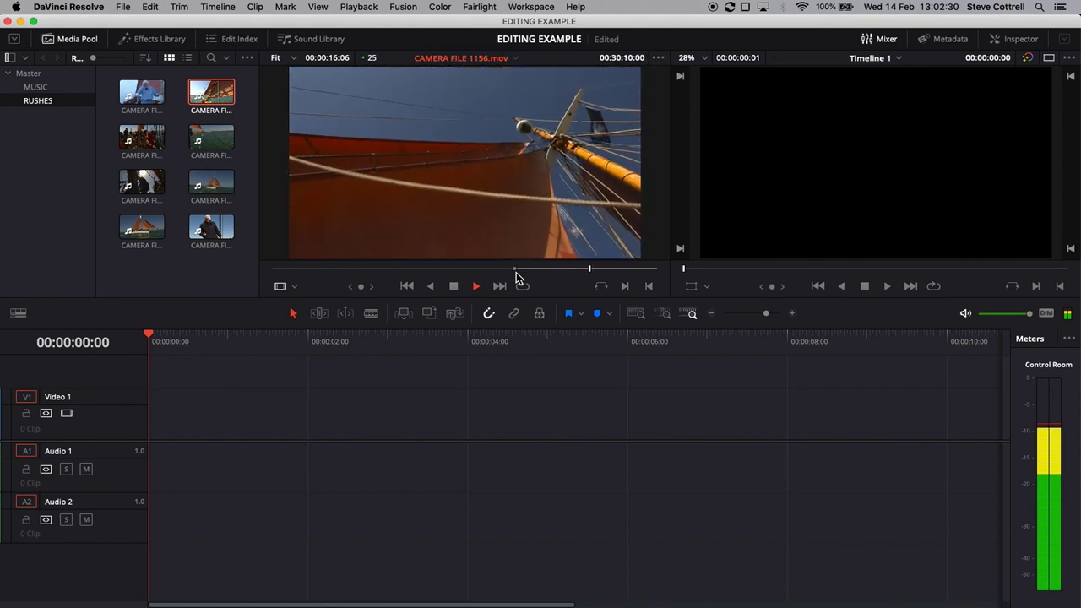
pyautogui.press('space')
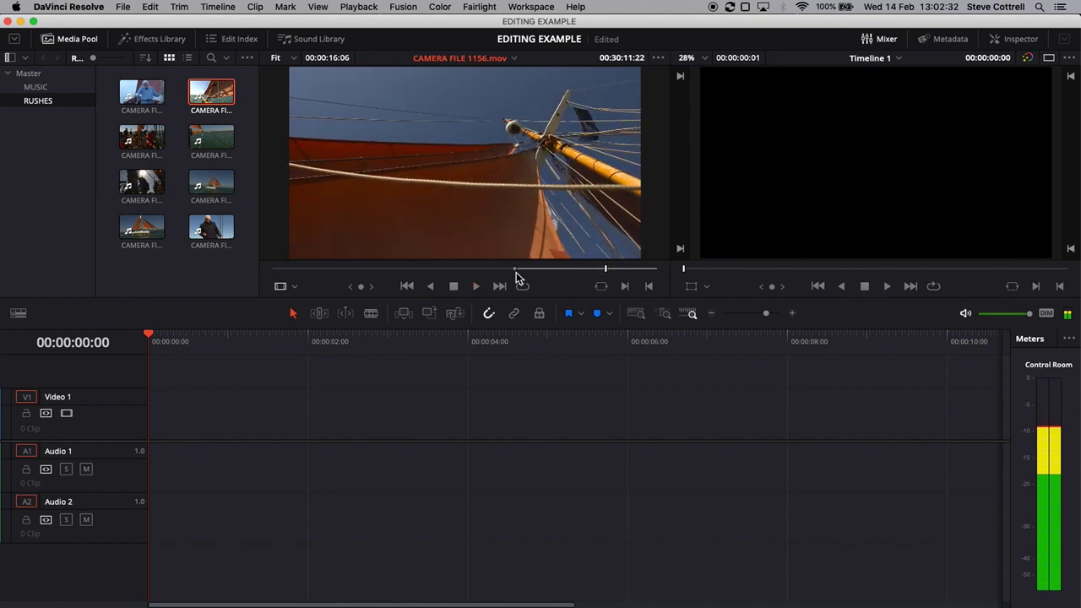
pyautogui.press('o')
pyautogui.moveTo(541, 272); pyautogui.dragTo(515, 274)
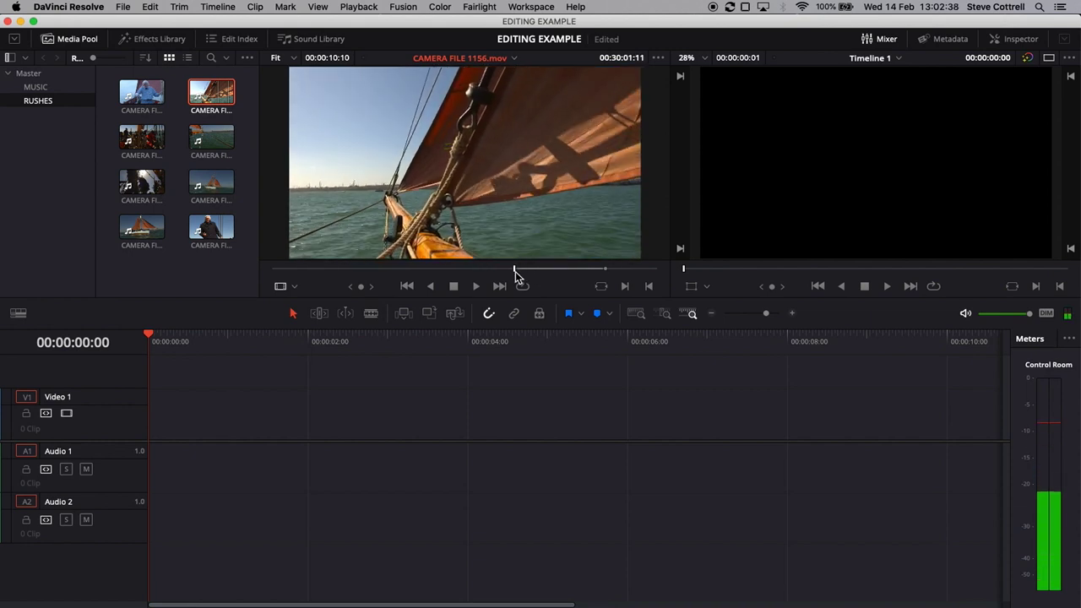
pyautogui.press('space')
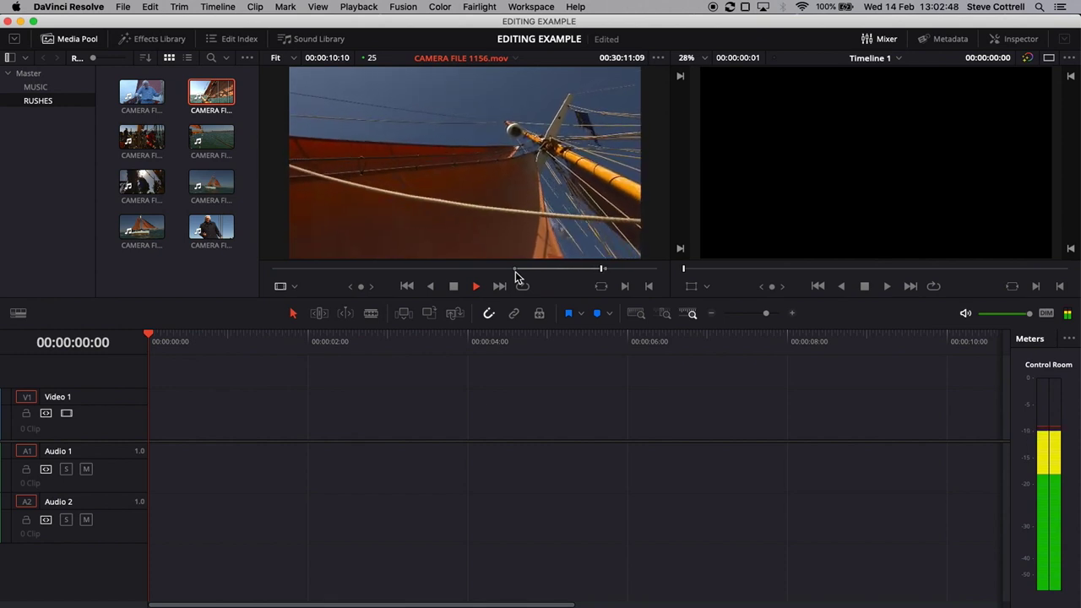
# - Place the marked section of CAMERA FILE 1156.mov at the start of Timeline 1, with its picture on Video 1
pyautogui.press('space')
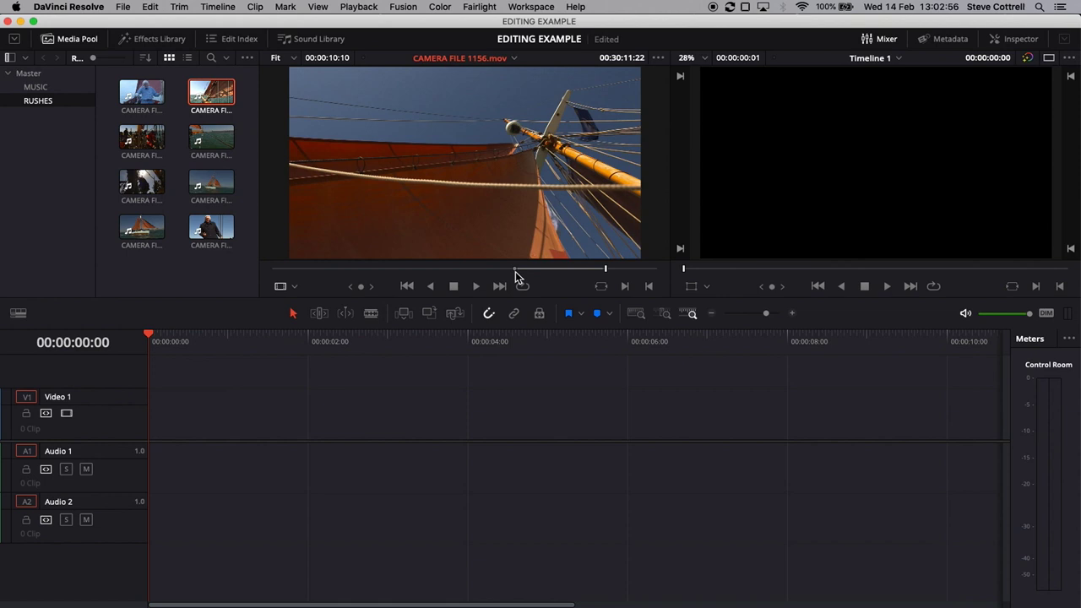
pyautogui.moveTo(477, 128)
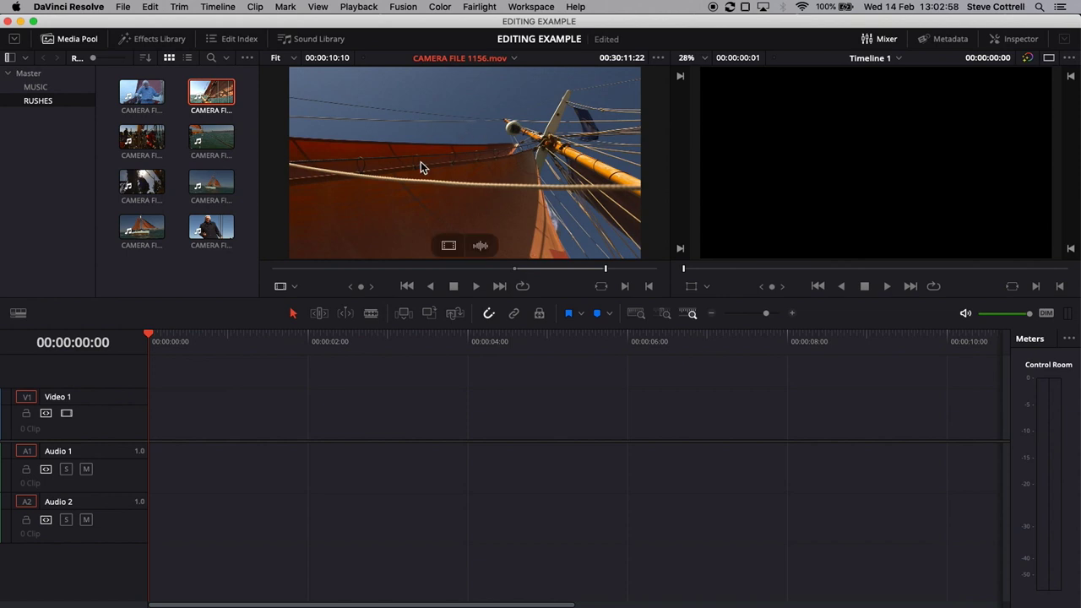
pyautogui.moveTo(462, 151); pyautogui.dragTo(160, 433)
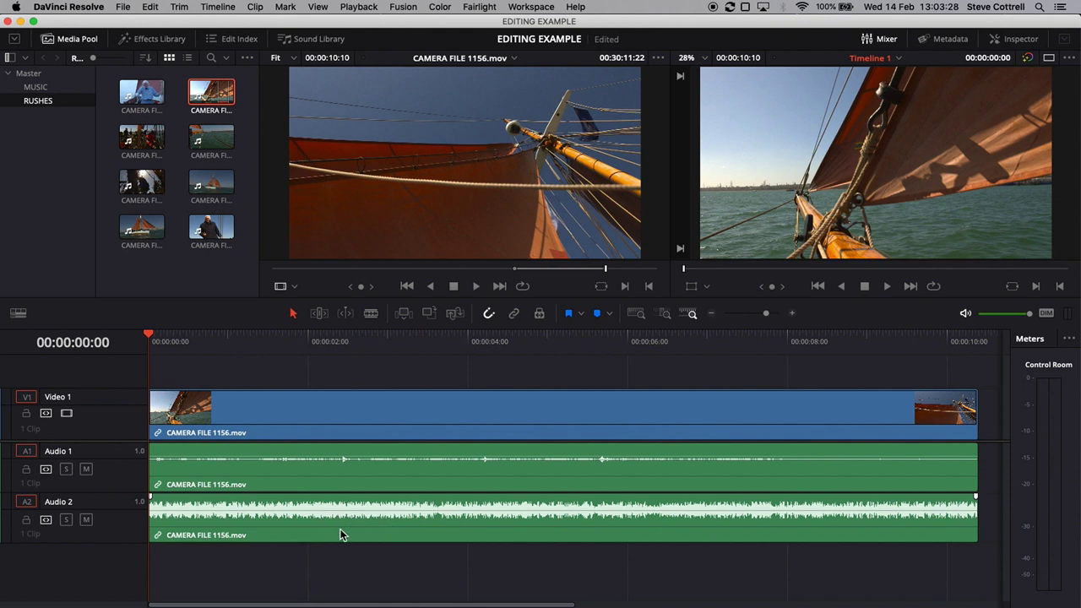
# - Delete the CAMERA FILE 1156.mov clip on Audio 1 and move its Audio 2 clip up to Audio 1 at the timeline start
pyautogui.click(372, 472)
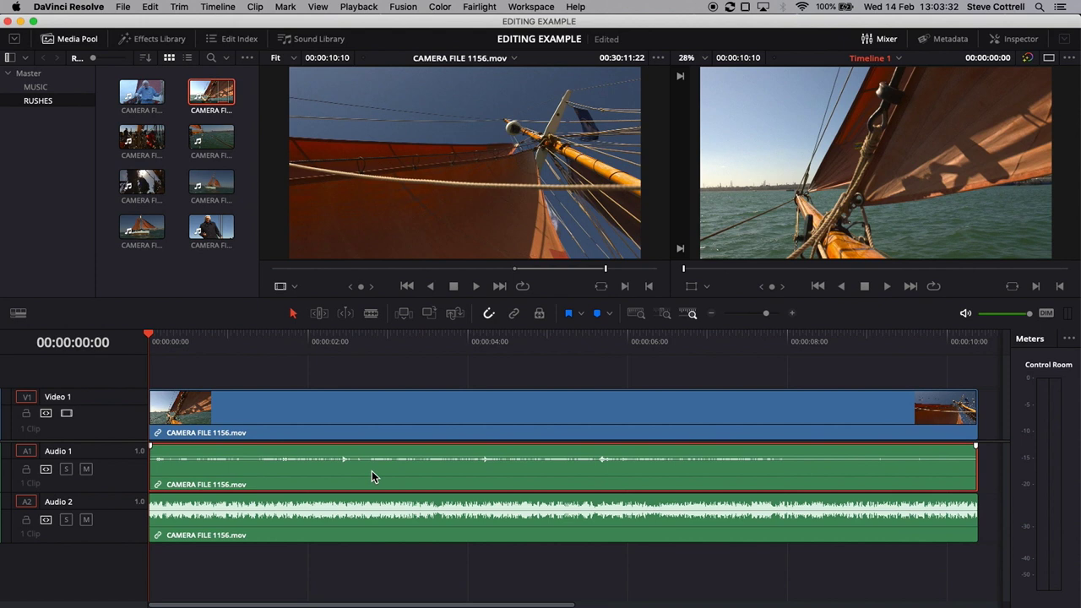
pyautogui.press('Delete')
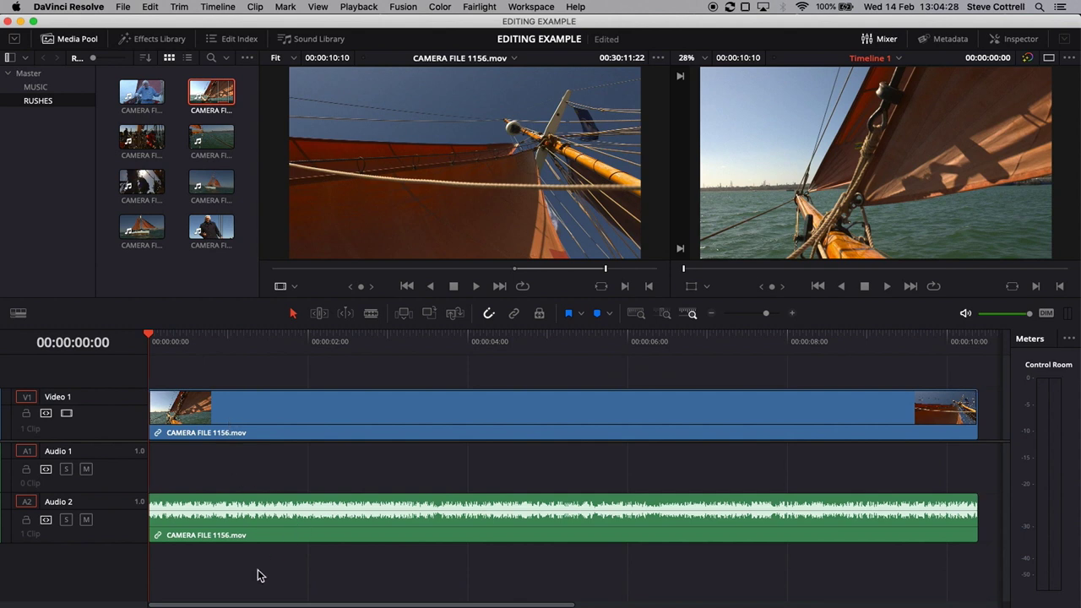
pyautogui.moveTo(249, 537); pyautogui.dragTo(246, 485)
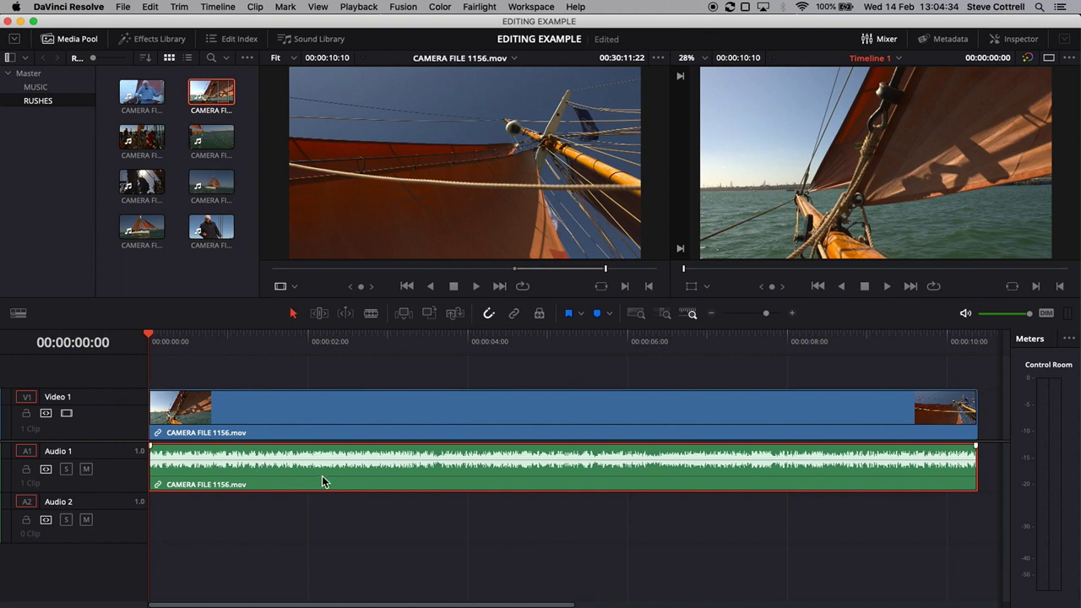
# - Play the timeline from its start to the end of the clip and park the playhead at 00:00:03:17
pyautogui.moveTo(176, 341); pyautogui.dragTo(155, 346)
pyautogui.press('space')
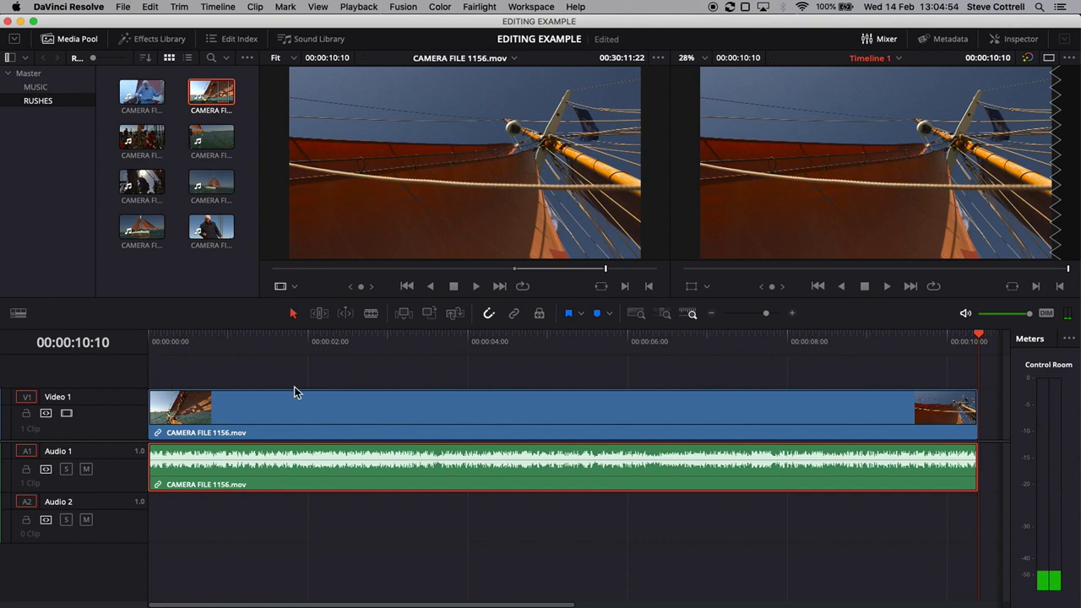
pyautogui.click(443, 352)
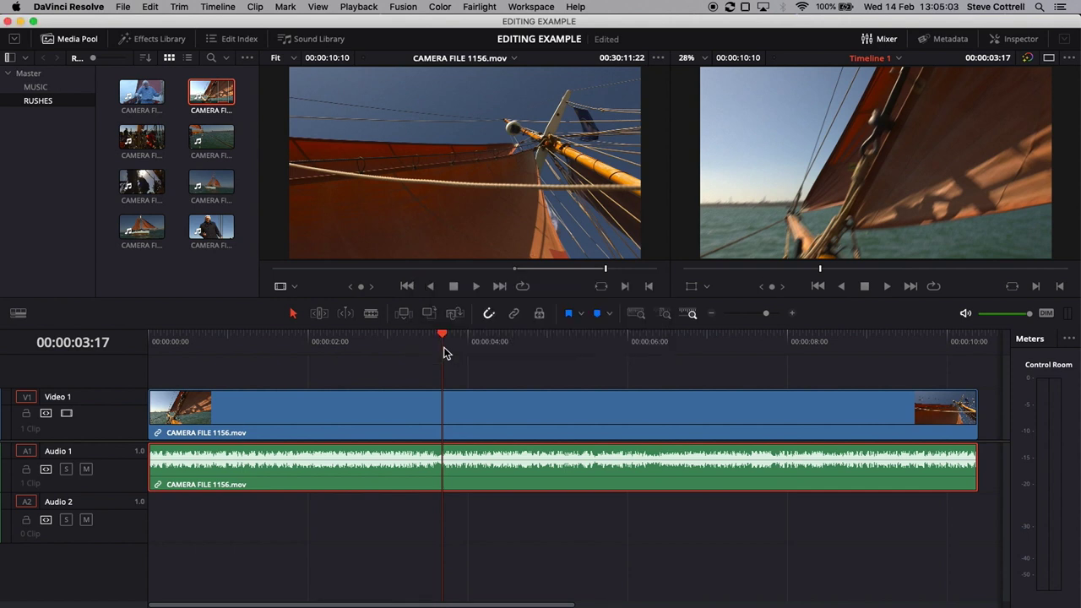
# - Zoom the timeline out and in around the playhead, and scrub and play the magnified clip from 00:00:03:12
pyautogui.press('super+minus')
pyautogui.press('super+minus')
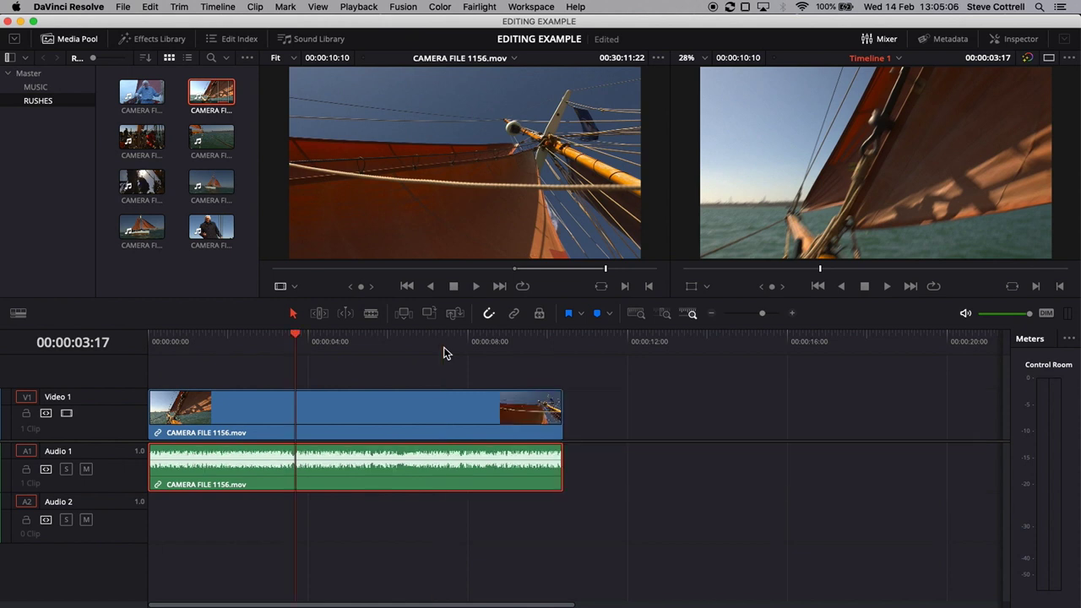
pyautogui.press('super+equal')
pyautogui.press('super+equal')
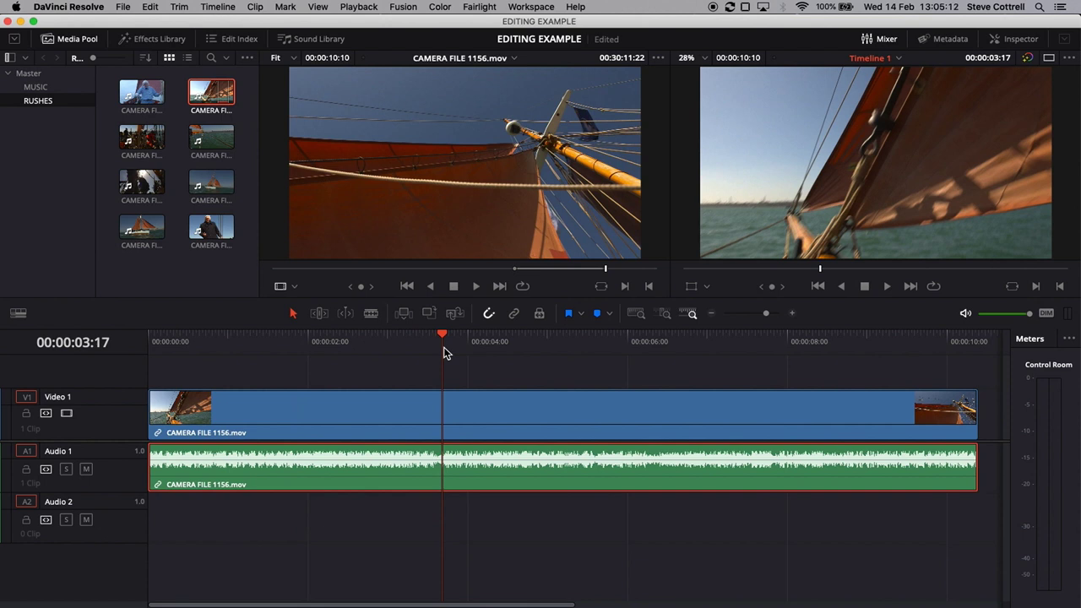
pyautogui.press('super+equal')
pyautogui.press('super+equal')
pyautogui.press('super+equal')
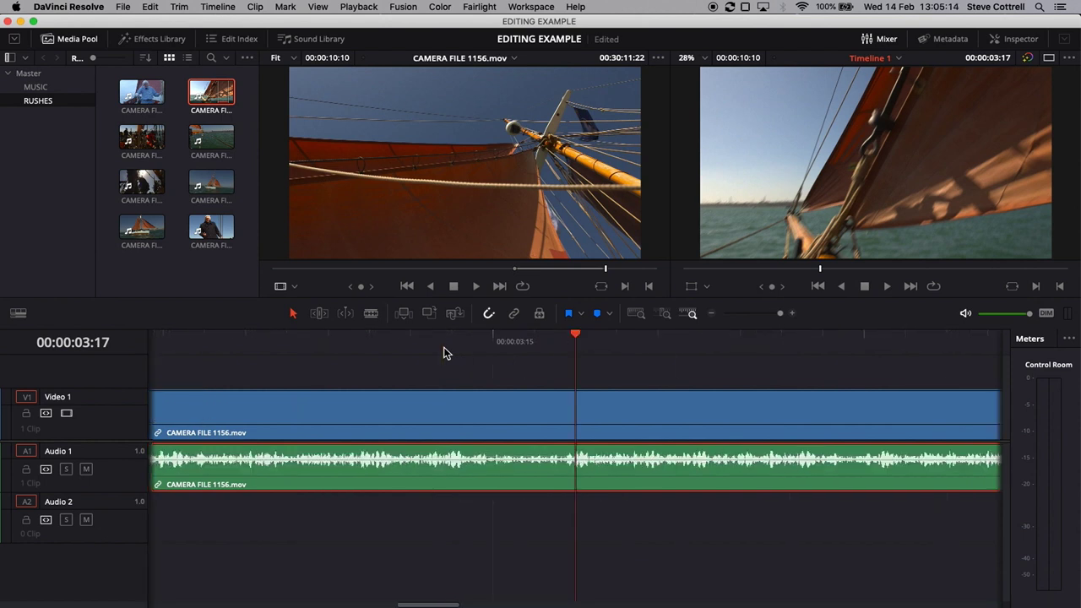
pyautogui.moveTo(534, 332); pyautogui.dragTo(361, 340)
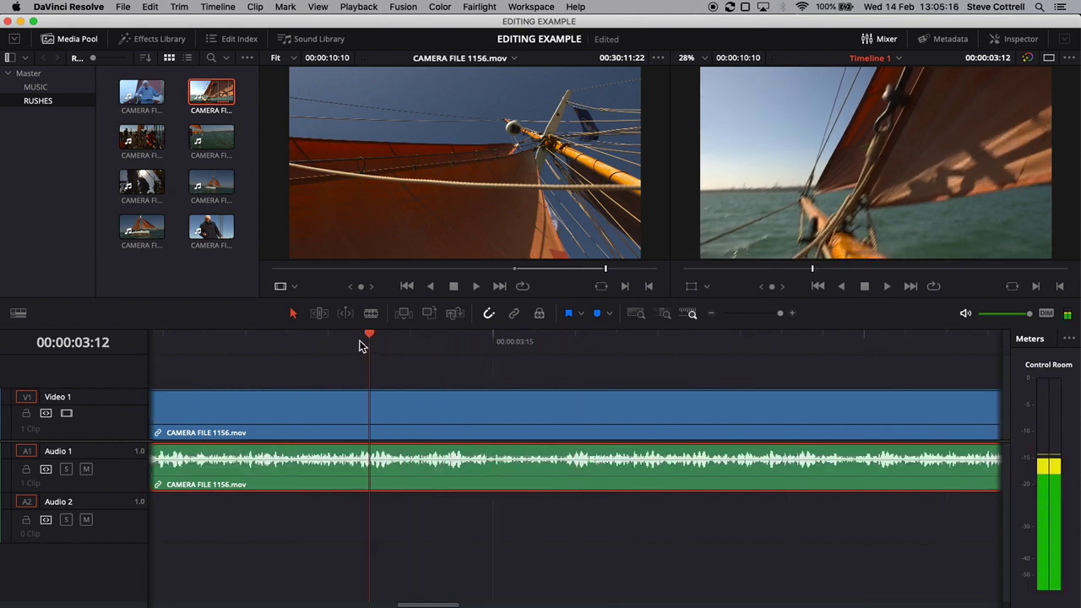
pyautogui.press('space')
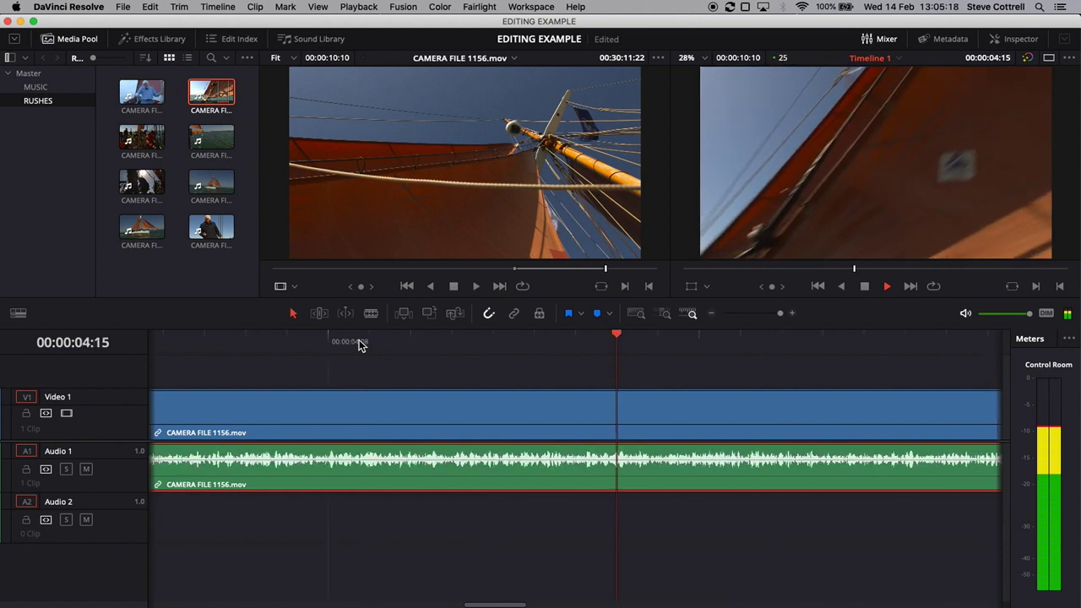
pyautogui.press('space')
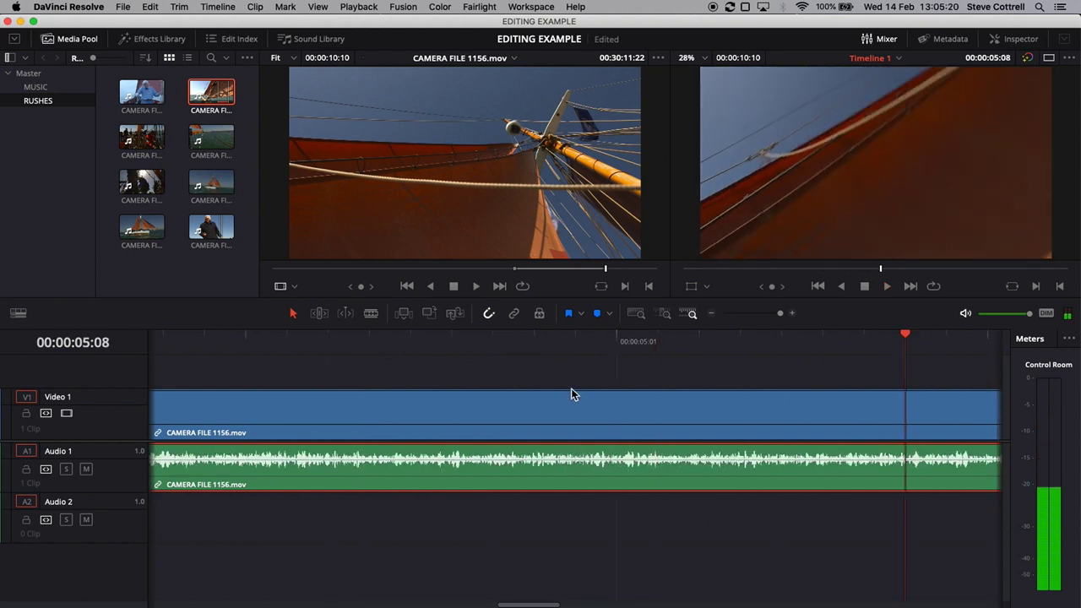
# - Play the timeline in reverse to 00:00:02:22 and fit the whole clip in the timeline view
pyautogui.press('super+minus')
pyautogui.press('super+minus')
pyautogui.press('super+minus')
pyautogui.press('super+minus')
pyautogui.press('super+minus')
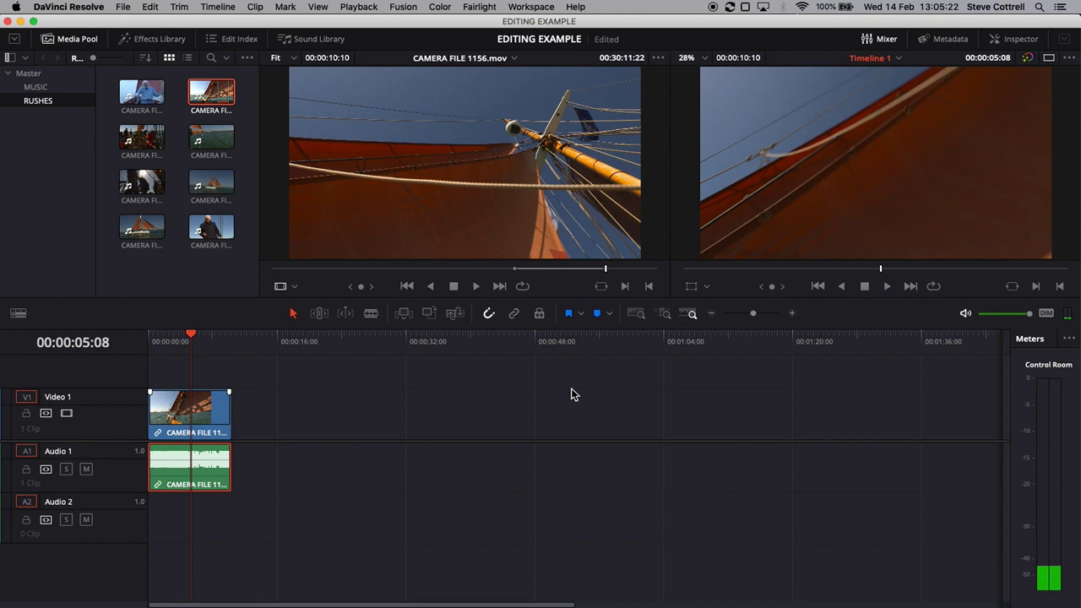
pyautogui.press('j')
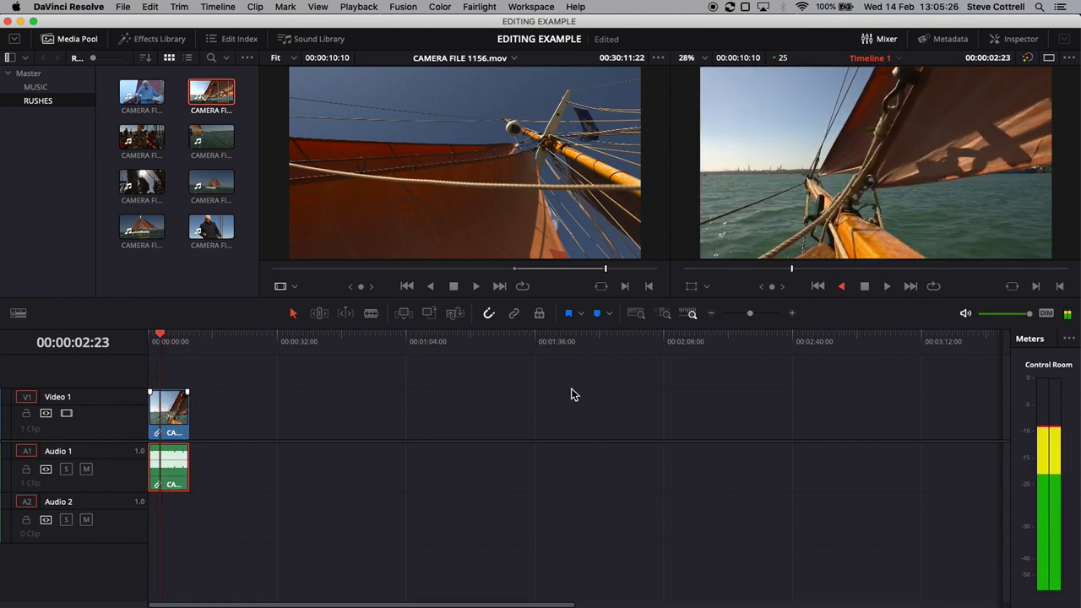
pyautogui.press('k')
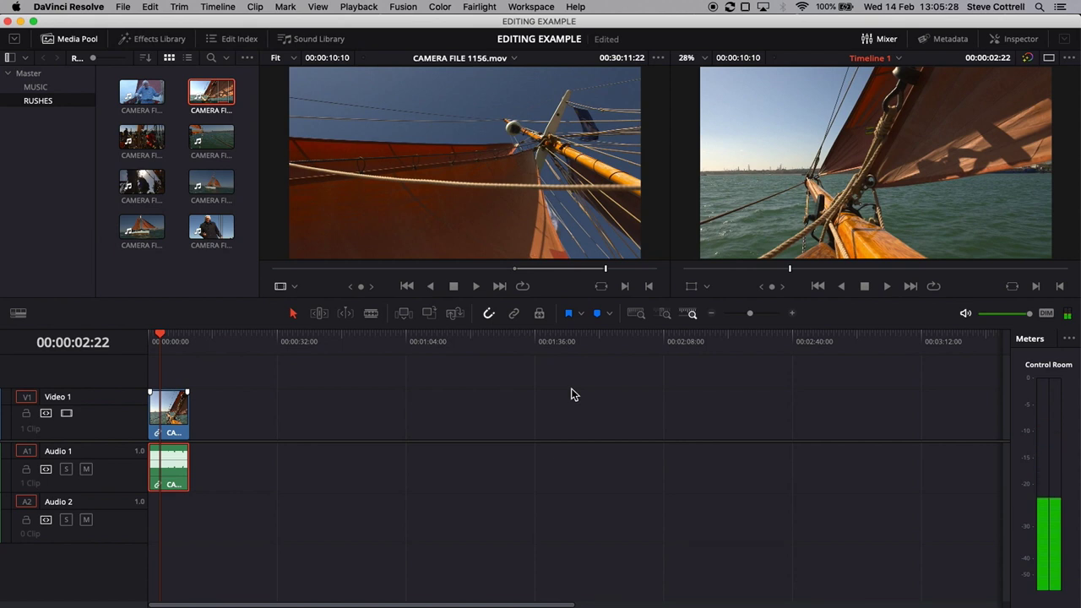
pyautogui.hotkey('shift', 'z')
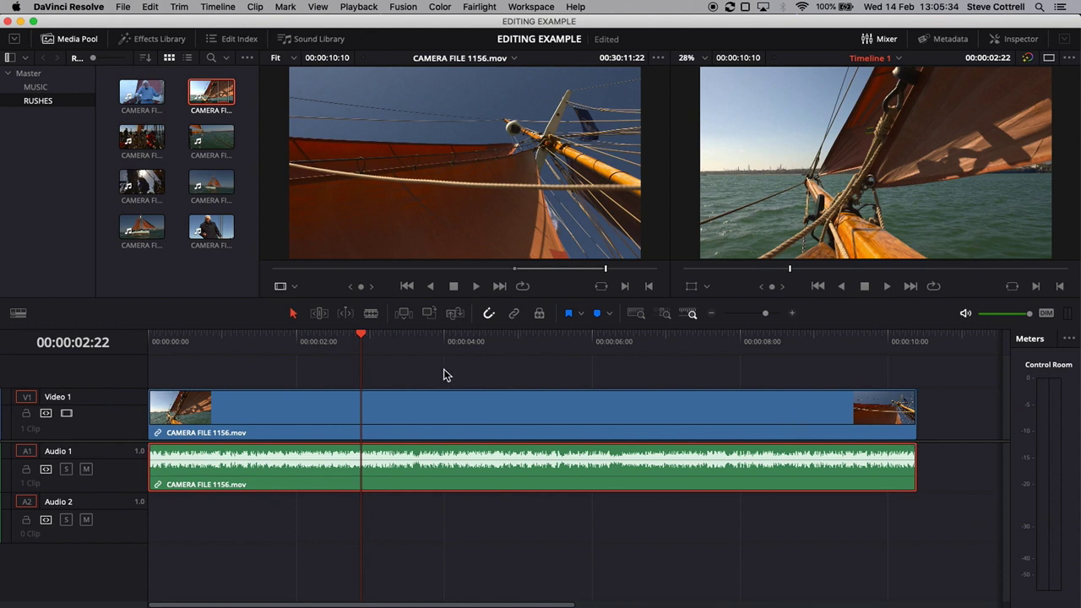
# - Zoom out the timeline and play and scrub through the clip, finishing with the playhead at its end, 00:00:10:10
pyautogui.press('super+minus')
pyautogui.press('super+minus')
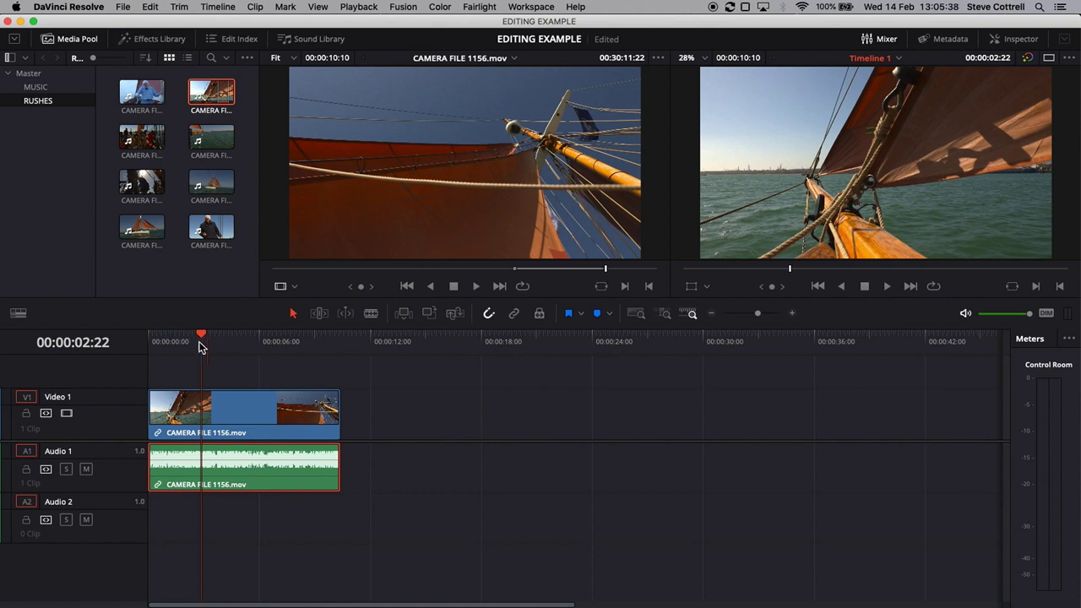
pyautogui.click(157, 349)
pyautogui.press('space')
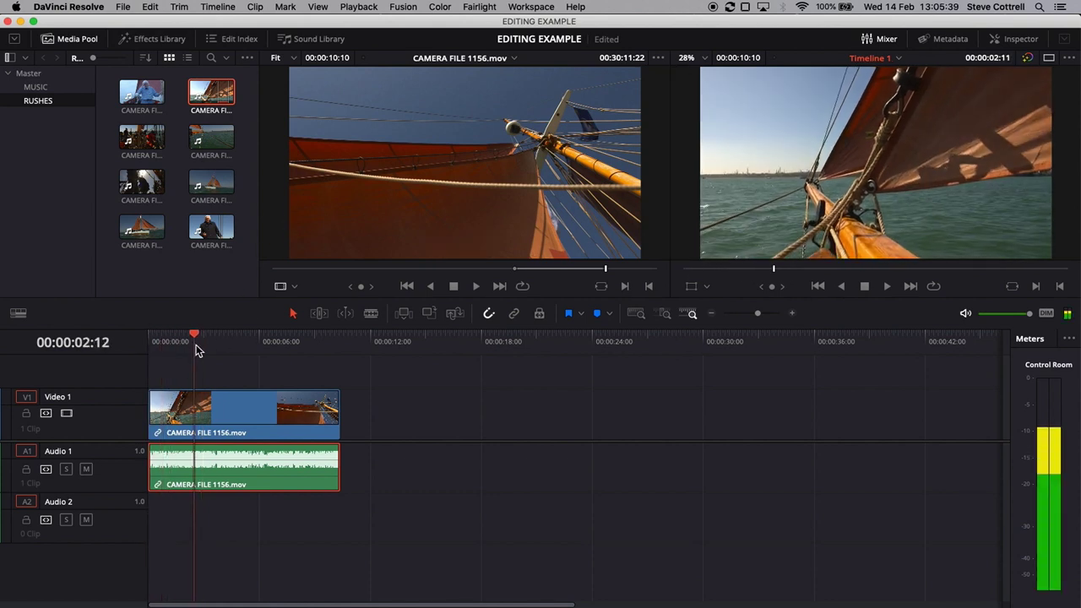
pyautogui.press('space')
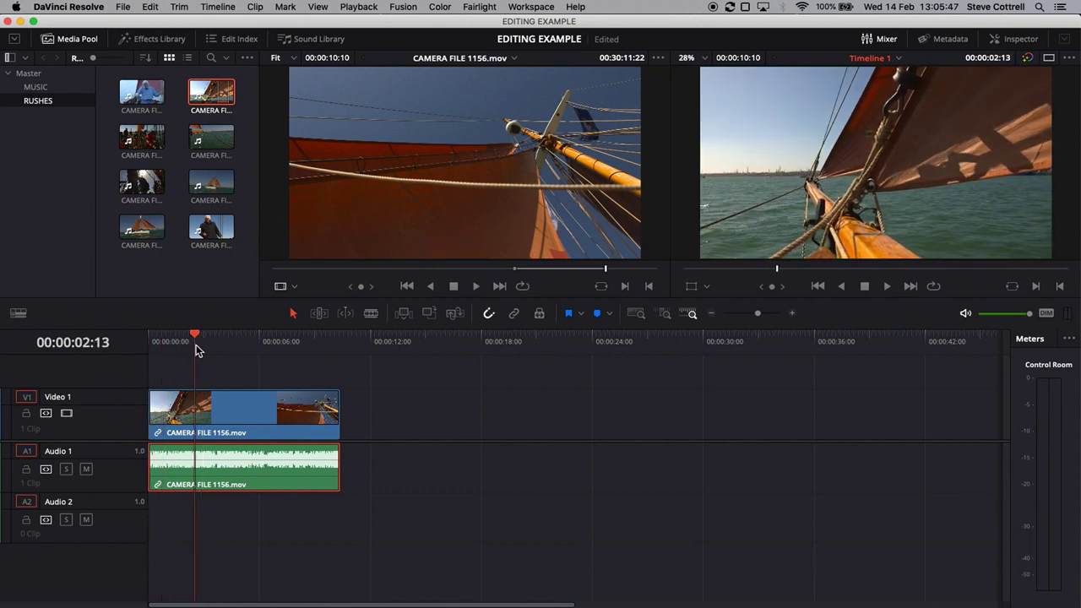
pyautogui.moveTo(196, 350); pyautogui.dragTo(289, 355)
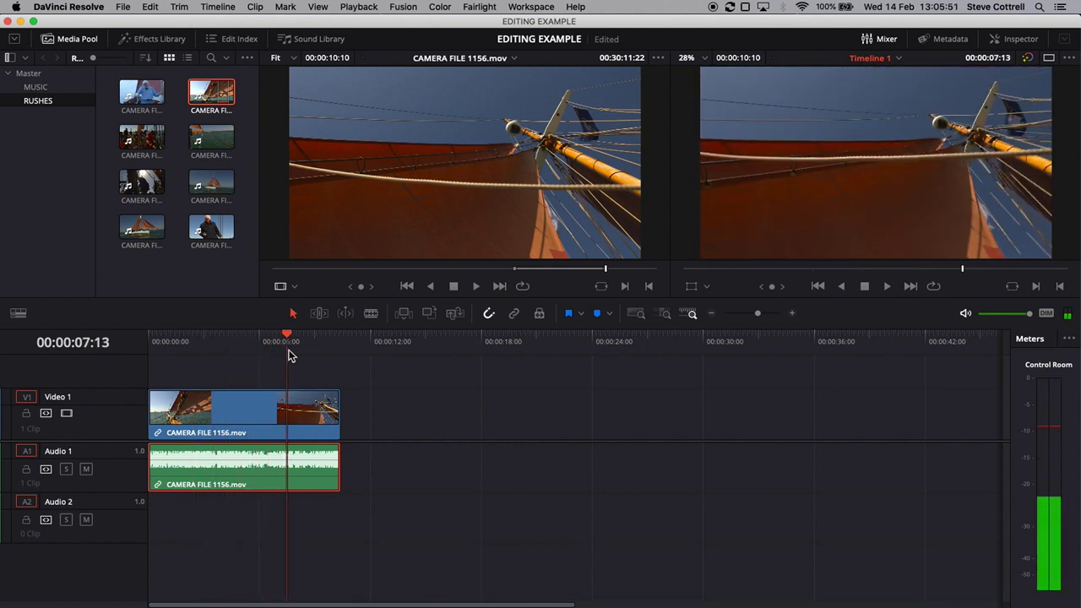
pyautogui.press('space')
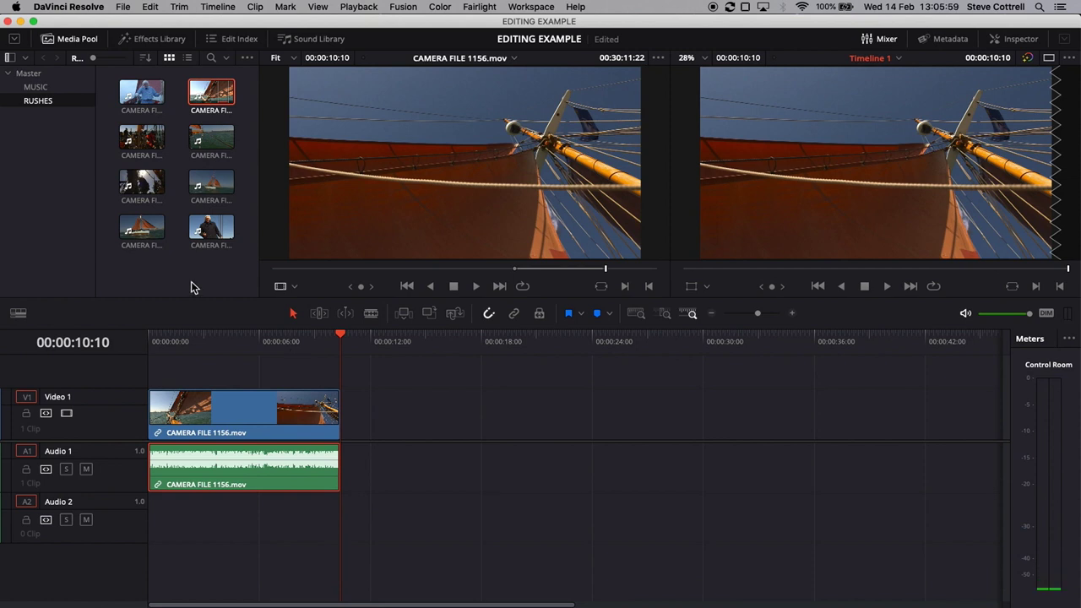
# - Load CAMERA FILE 1158.mov into the source viewer and shuttle backward and forward to find where the wanted shot starts
pyautogui.click(146, 159)
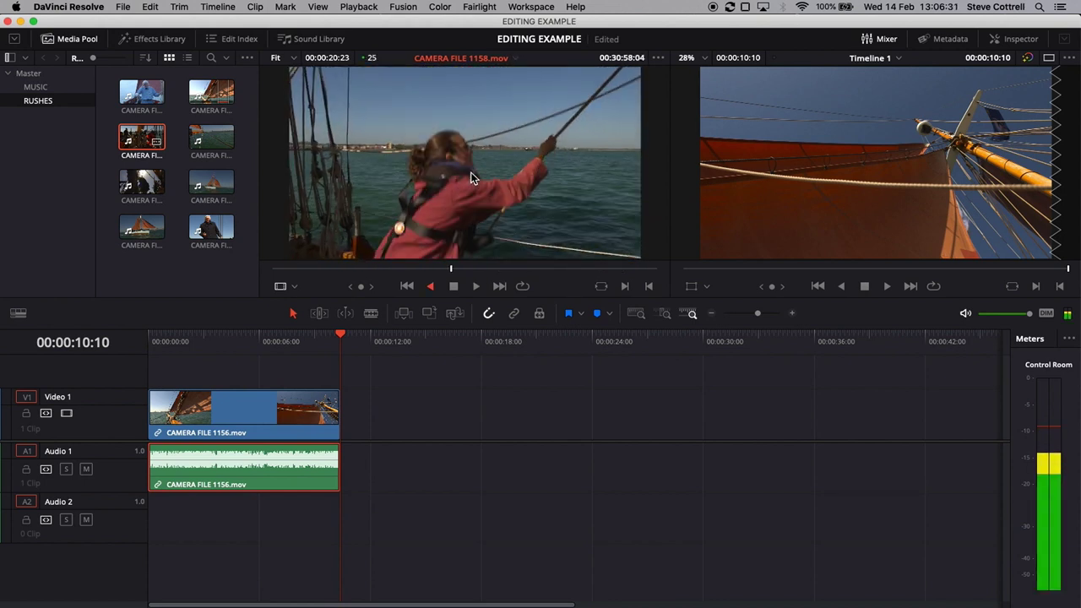
pyautogui.press('j')
pyautogui.press('l')
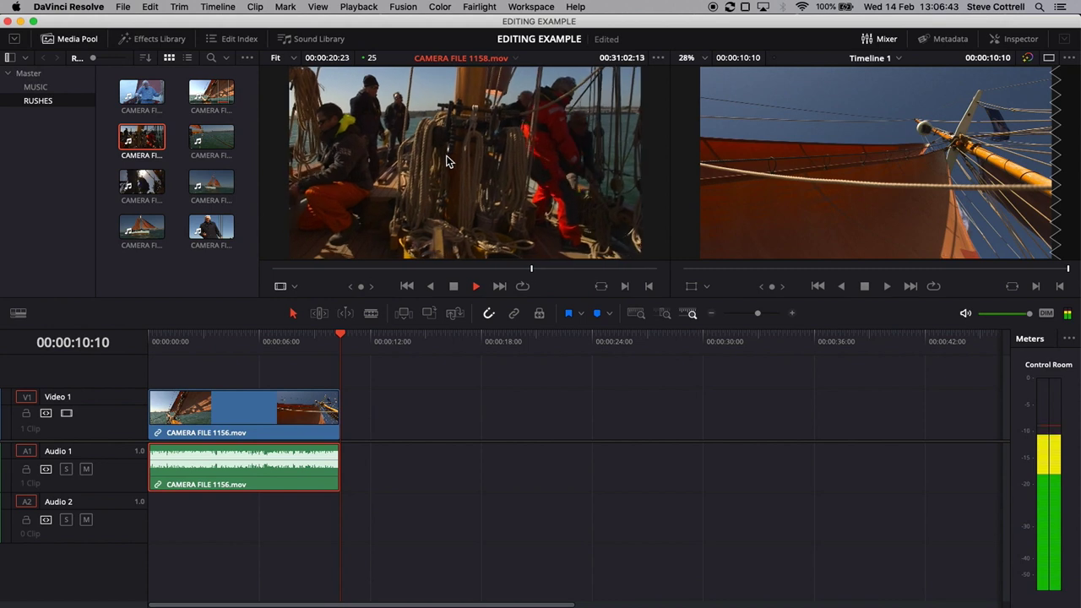
pyautogui.press('space')
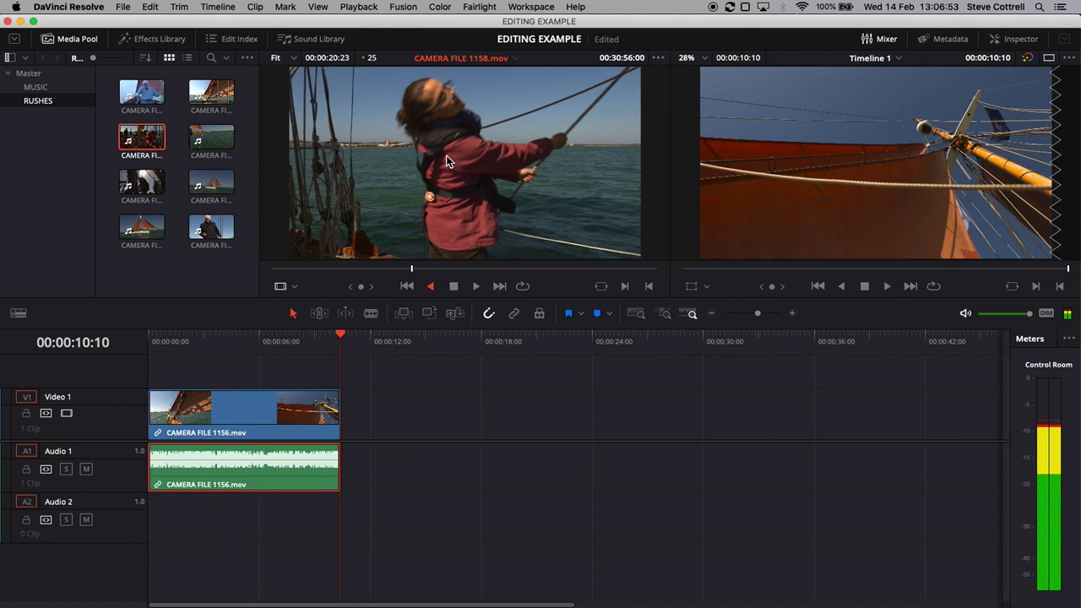
pyautogui.press('l')
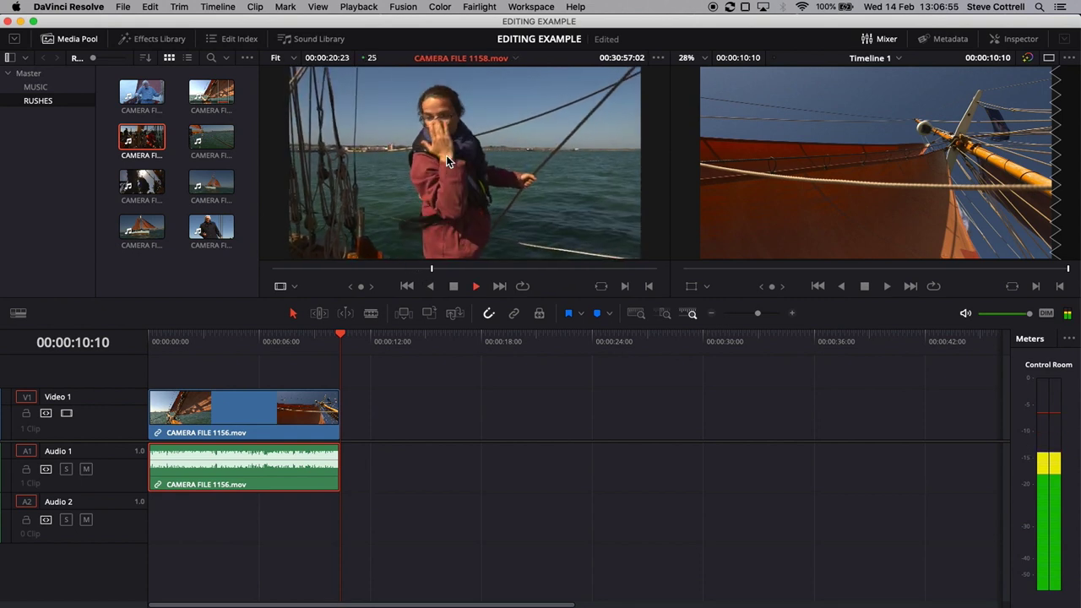
pyautogui.press('k')
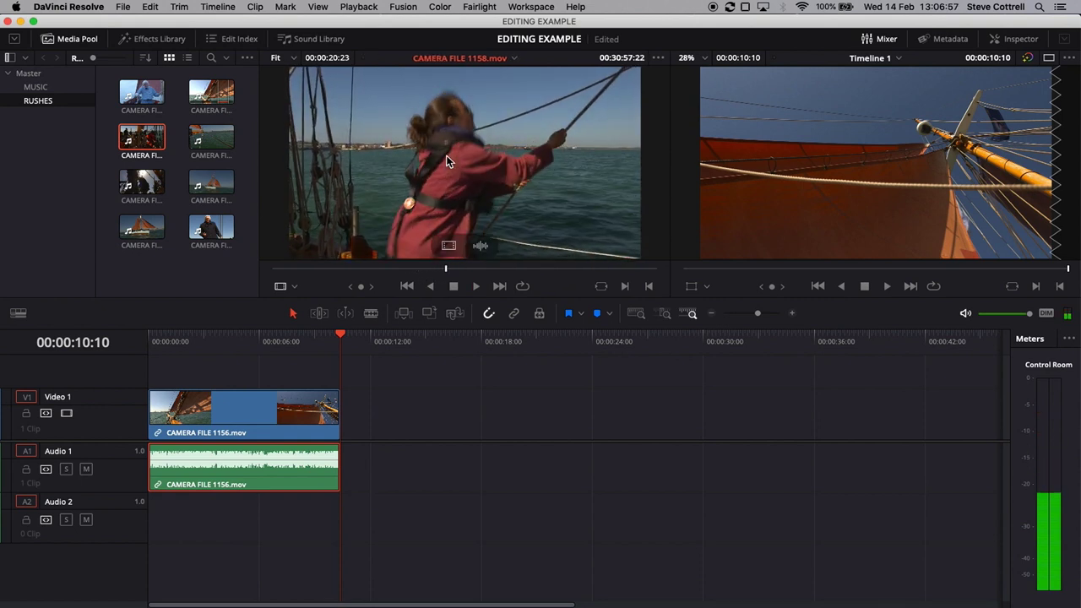
# - Mark an In point at 00:30:57:16 and an Out point at 00:31:05:21 in CAMERA FILE 1158.mov
pyautogui.press('Left')
pyautogui.press('Left')
pyautogui.press('Left')
pyautogui.press('Left')
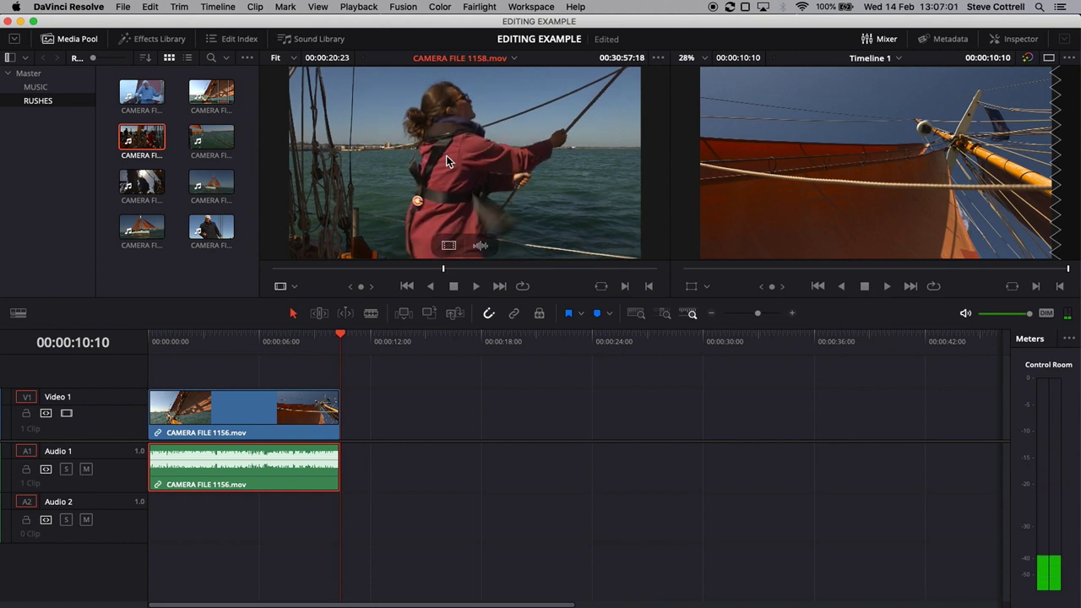
pyautogui.press('Left')
pyautogui.press('Left')
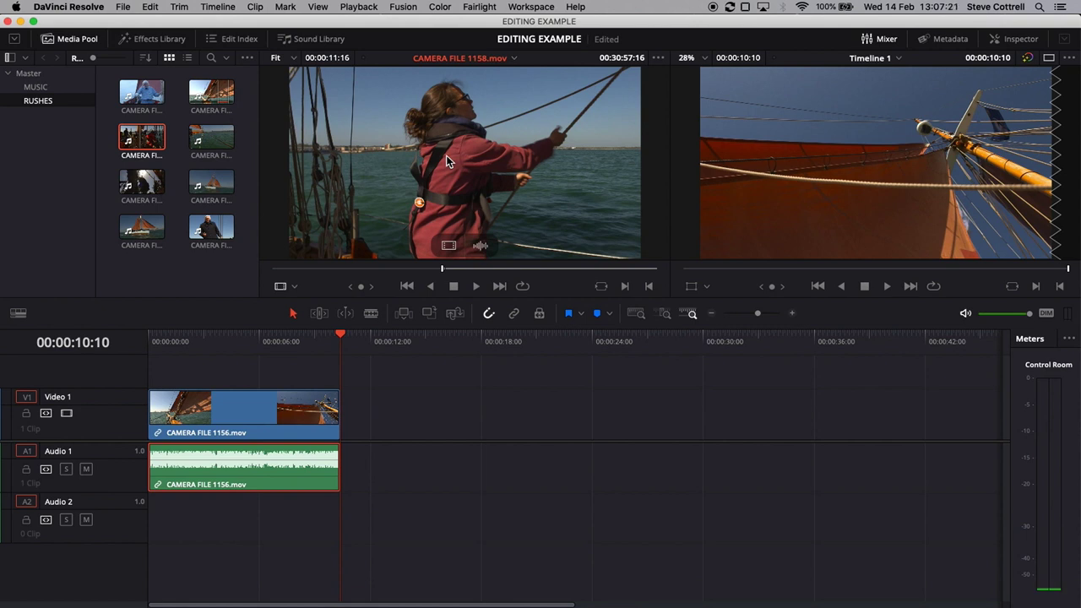
pyautogui.press('space')
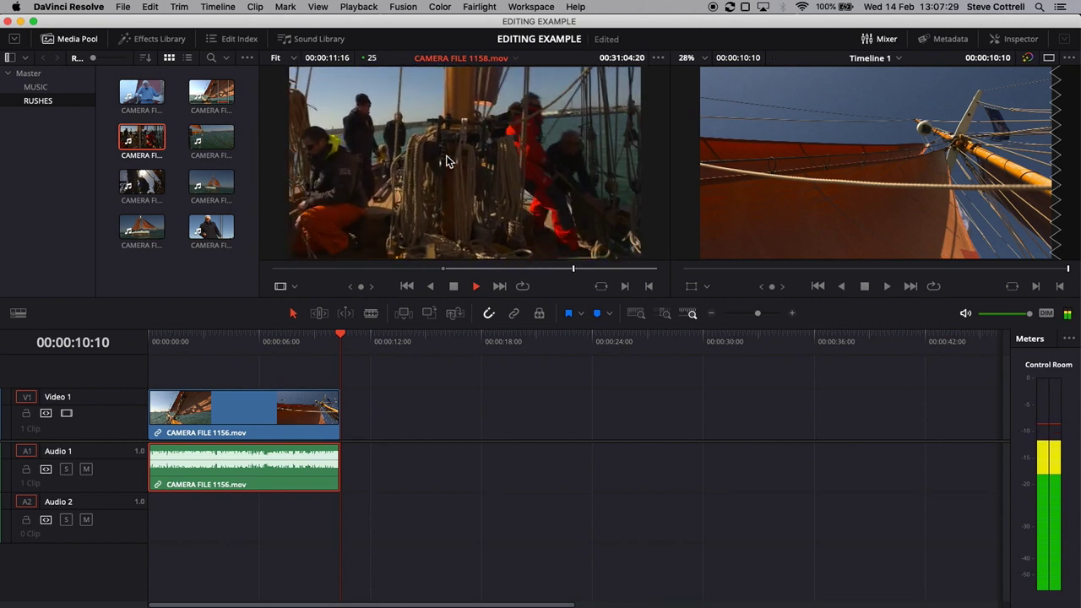
pyautogui.press('space')
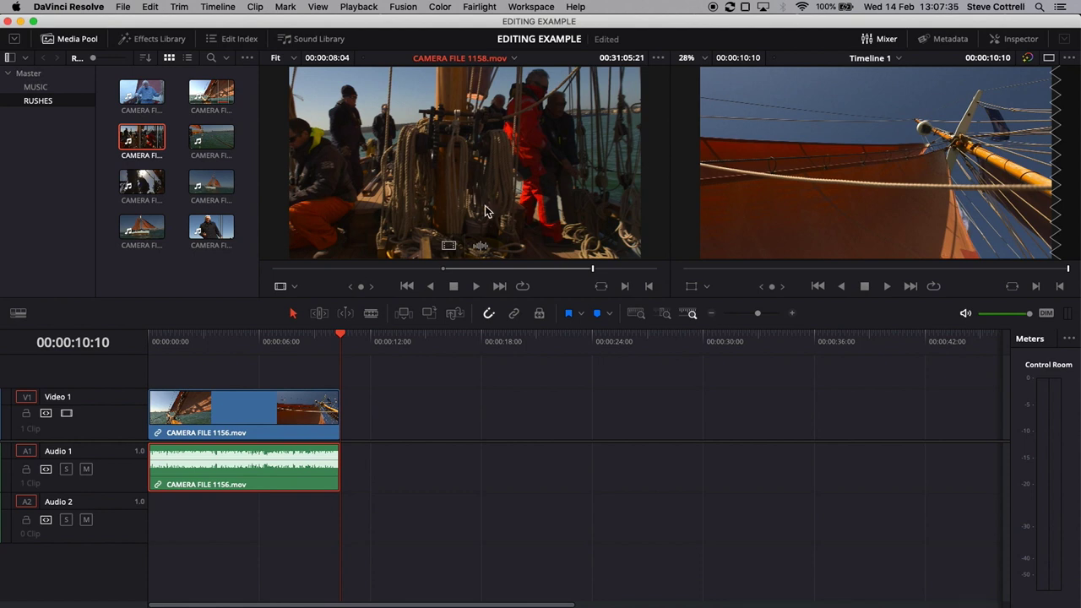
# - Turn off the Audio 1 destination and place the marked CAMERA FILE 1158.mov section directly after the first clip, with its audio on Audio 2
pyautogui.moveTo(443, 188); pyautogui.dragTo(411, 164)
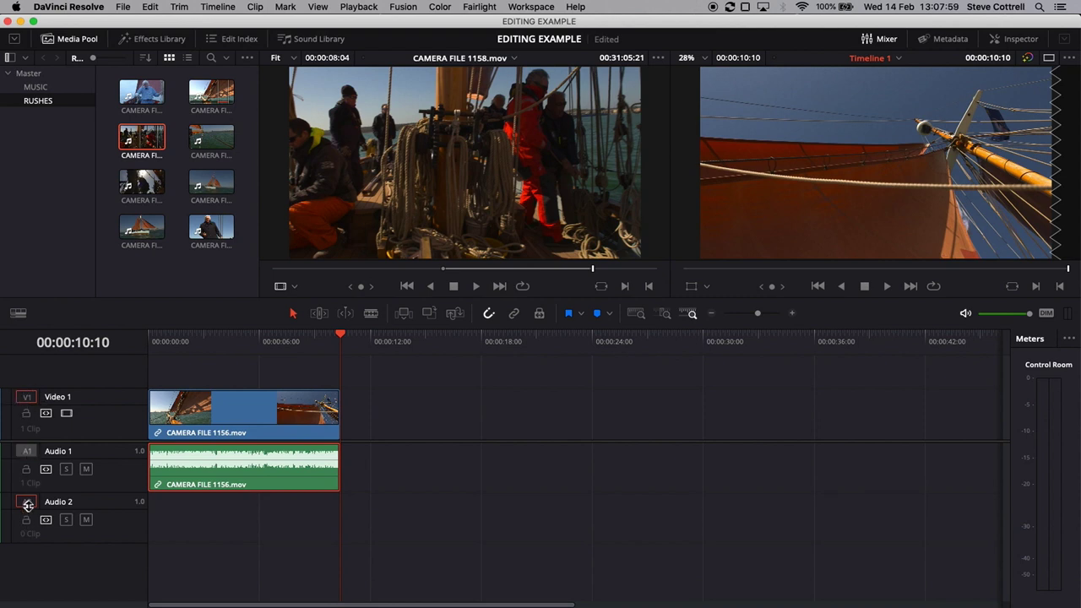
pyautogui.moveTo(436, 222)
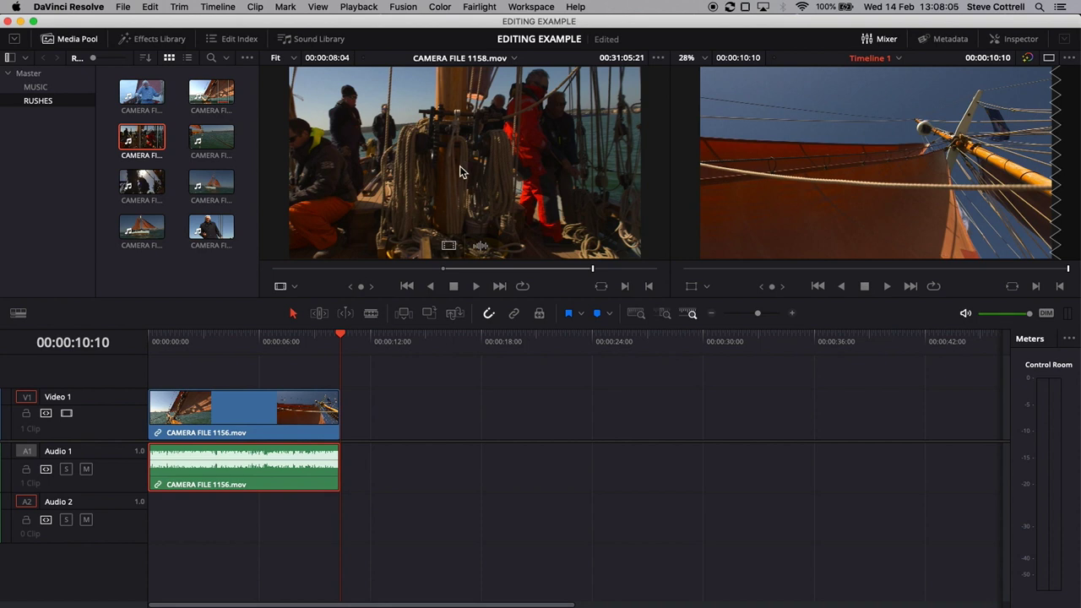
pyautogui.moveTo(461, 171); pyautogui.dragTo(351, 430)
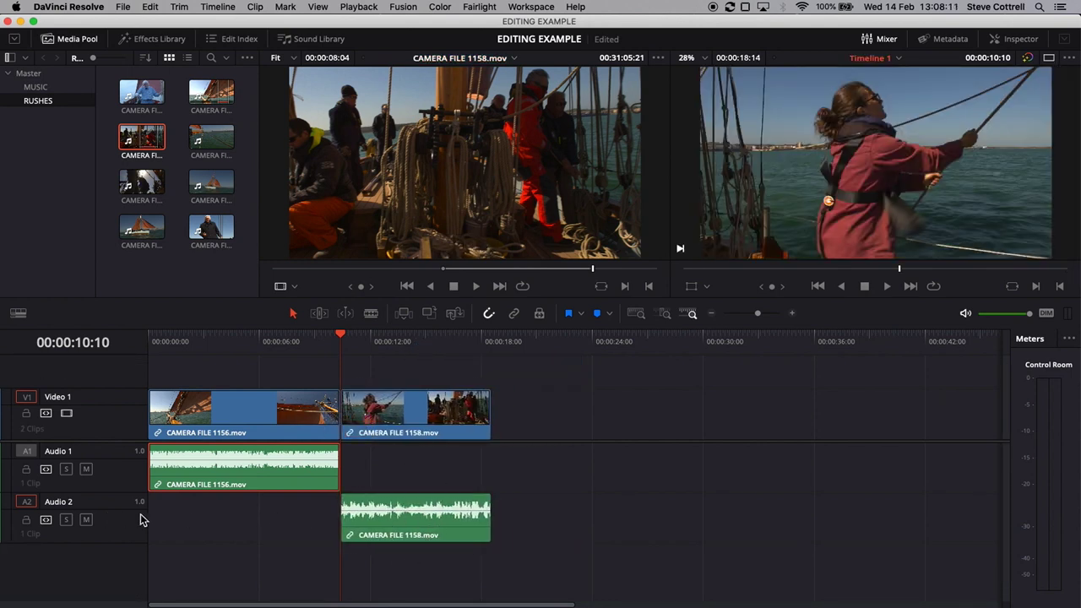
# - Move the CAMERA FILE 1158.mov audio from Audio 2 up to Audio 1 and play the two-clip sequence from the start
pyautogui.click(407, 535)
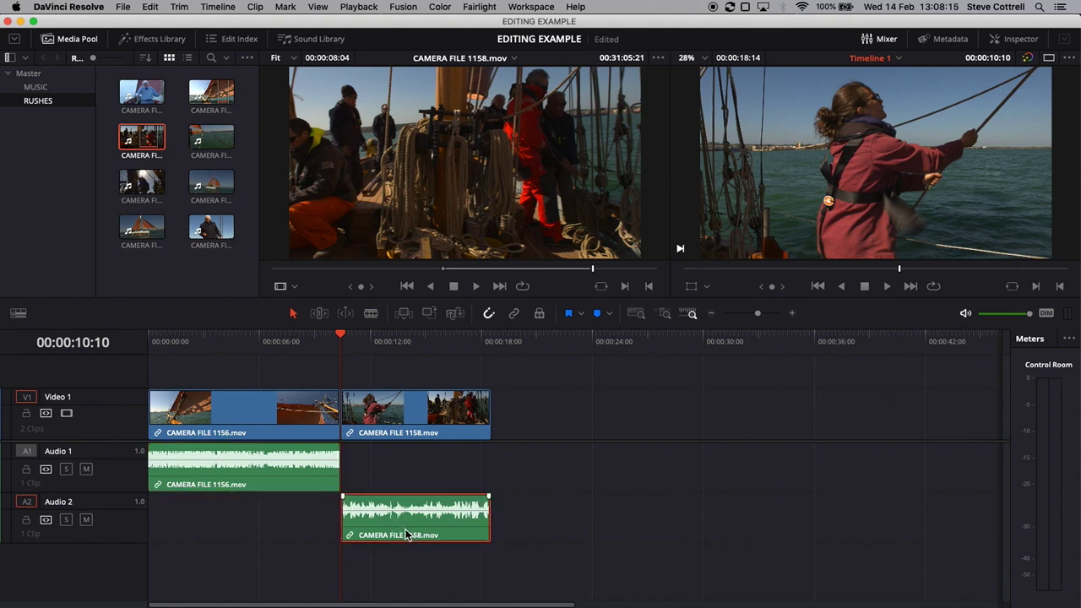
pyautogui.moveTo(407, 535); pyautogui.dragTo(413, 479)
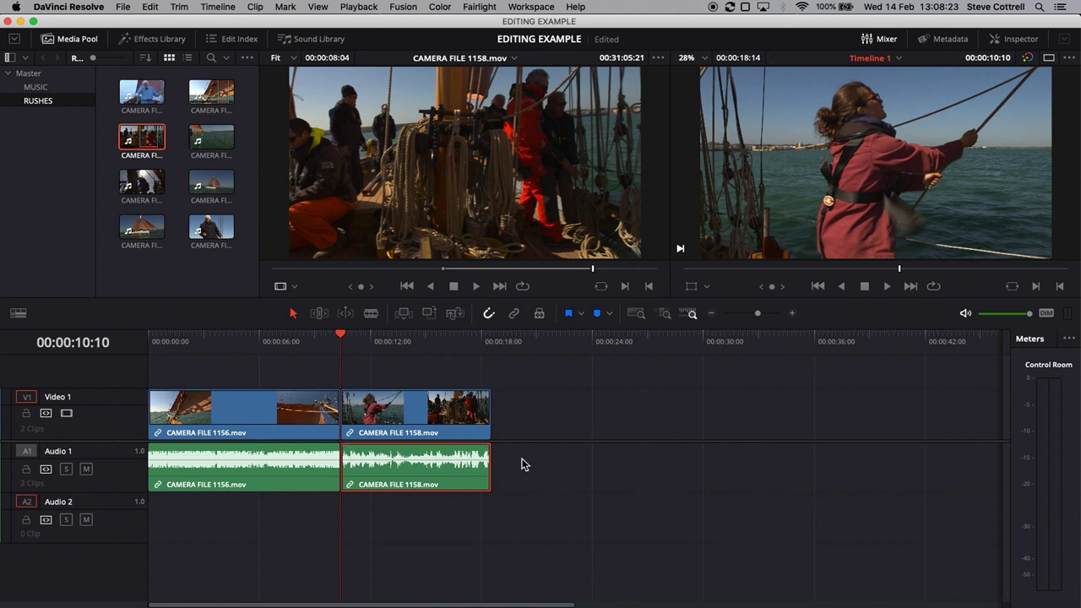
pyautogui.moveTo(253, 345); pyautogui.dragTo(150, 347)
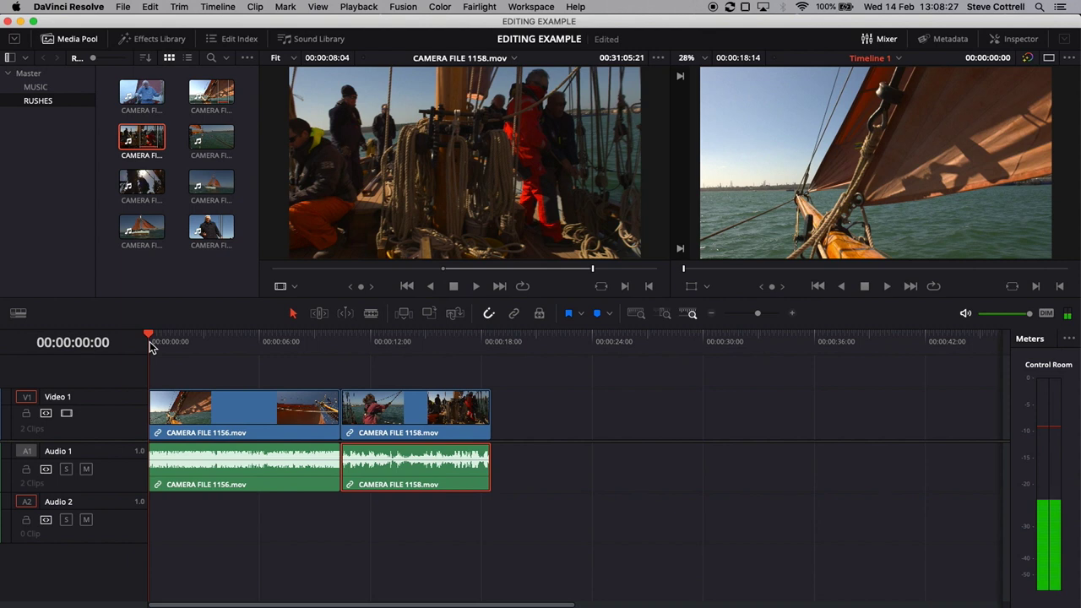
pyautogui.press('space')
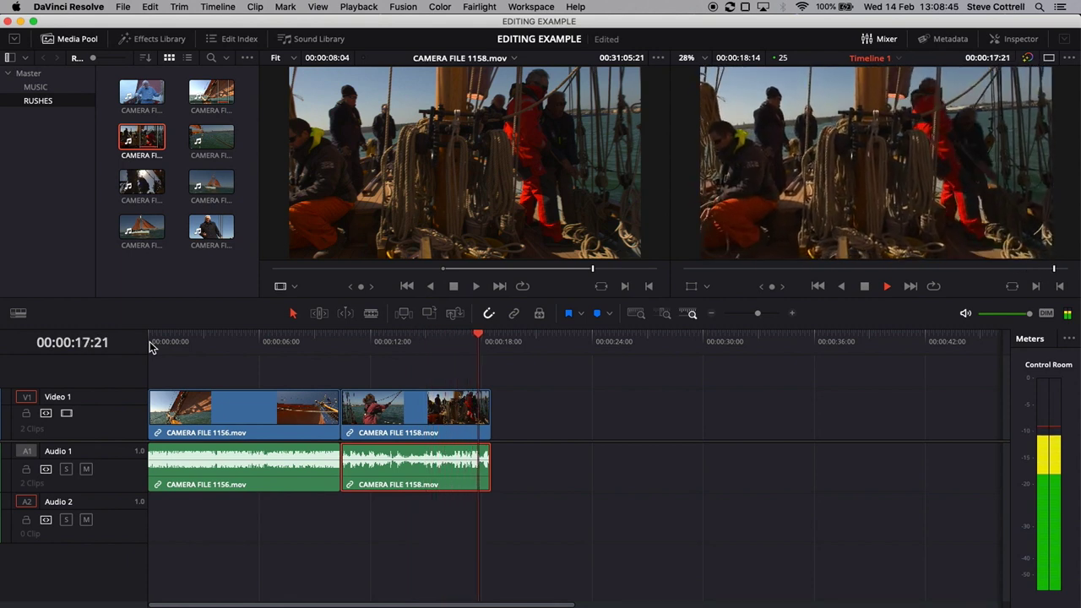
pyautogui.click(221, 353)
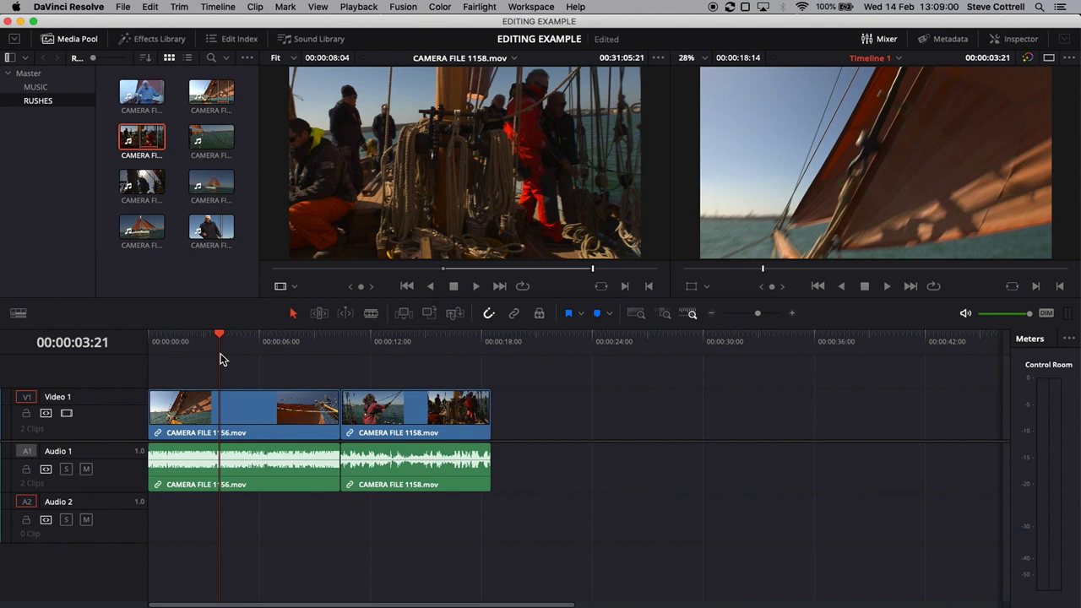
# - Load CAMERA FILE 1178.mov into the source viewer and scrub and play it from its start to find the wanted shot
pyautogui.click(142, 237)
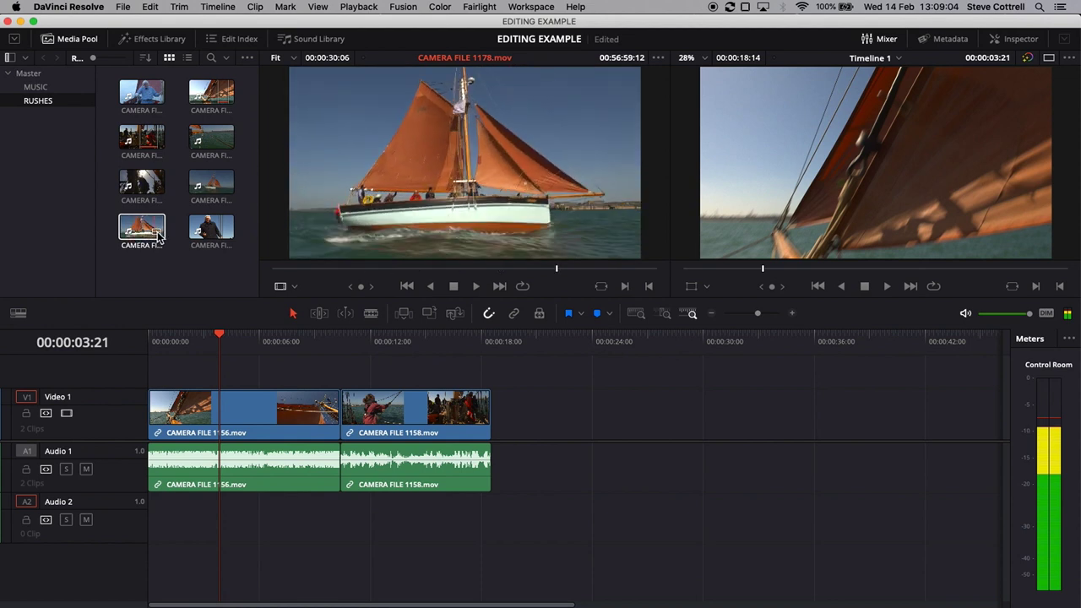
pyautogui.click(205, 193)
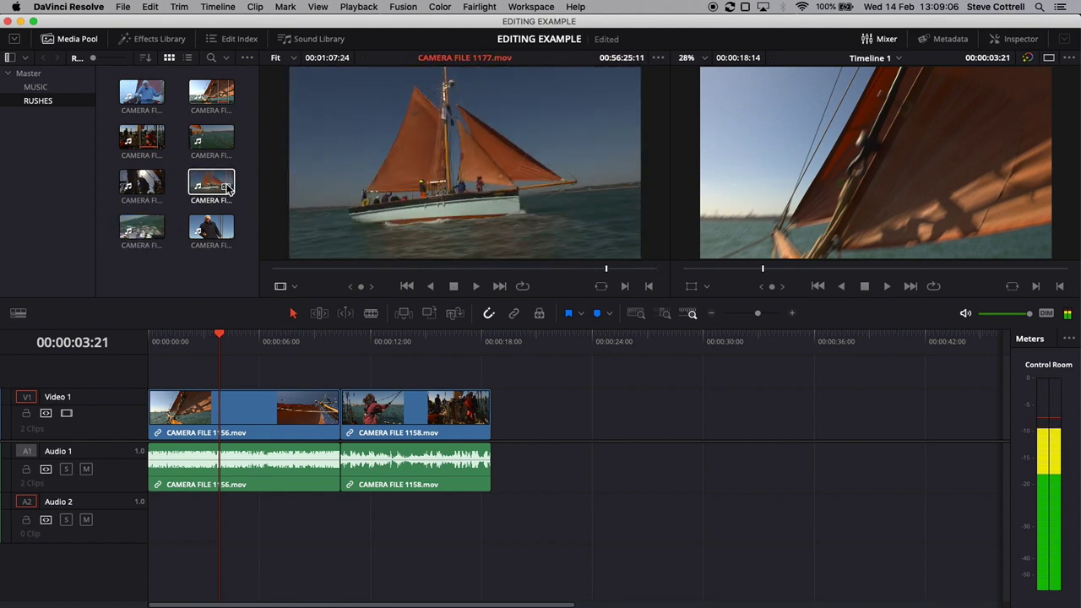
pyautogui.click(146, 227)
pyautogui.click(149, 228)
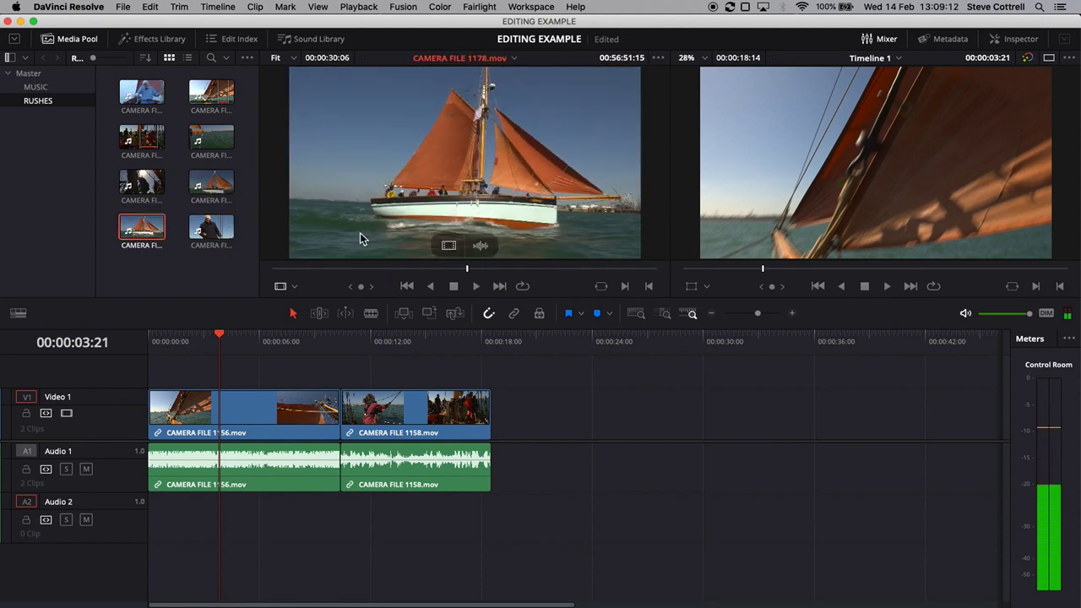
pyautogui.click(273, 268)
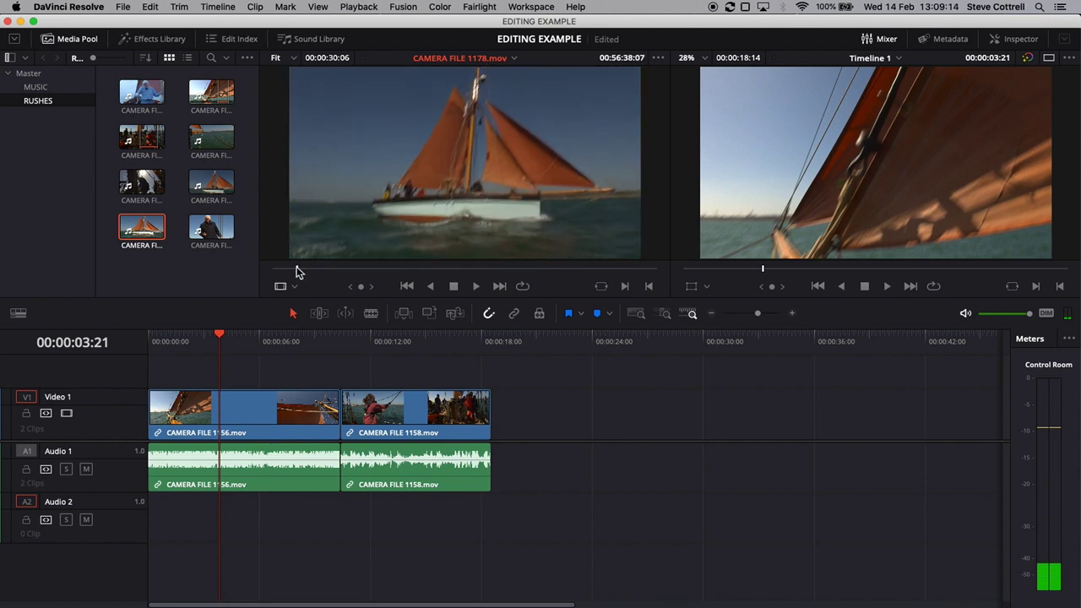
pyautogui.press('space')
pyautogui.moveTo(273, 271); pyautogui.dragTo(378, 272)
pyautogui.press('space')
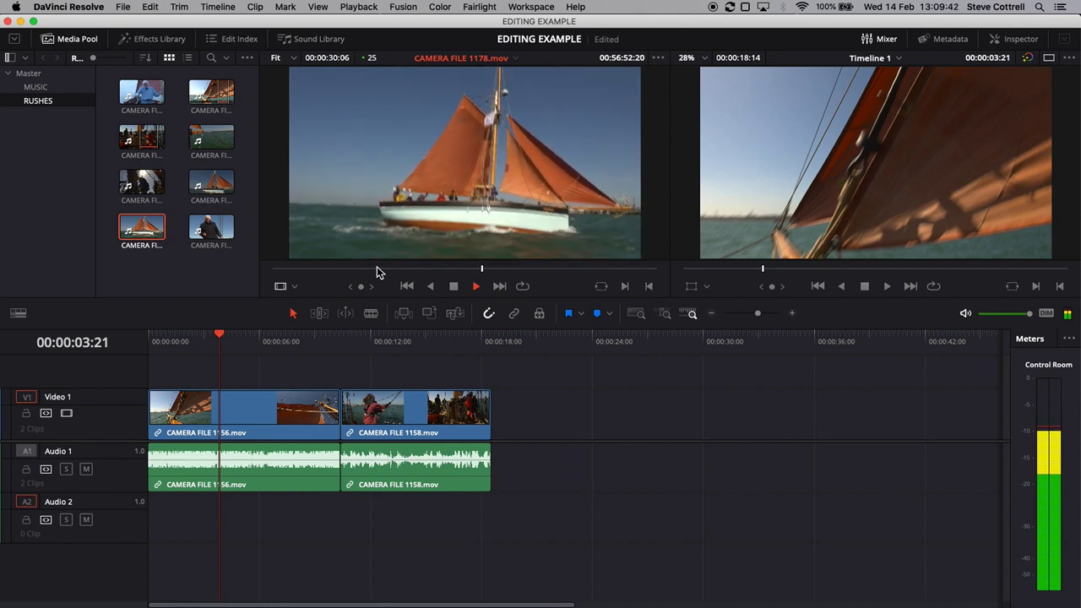
# - Mark an Out point at 00:56:53:20 and an In point at 00:56:45:06 in CAMERA FILE 1178.mov
pyautogui.press('space')
pyautogui.press('o')
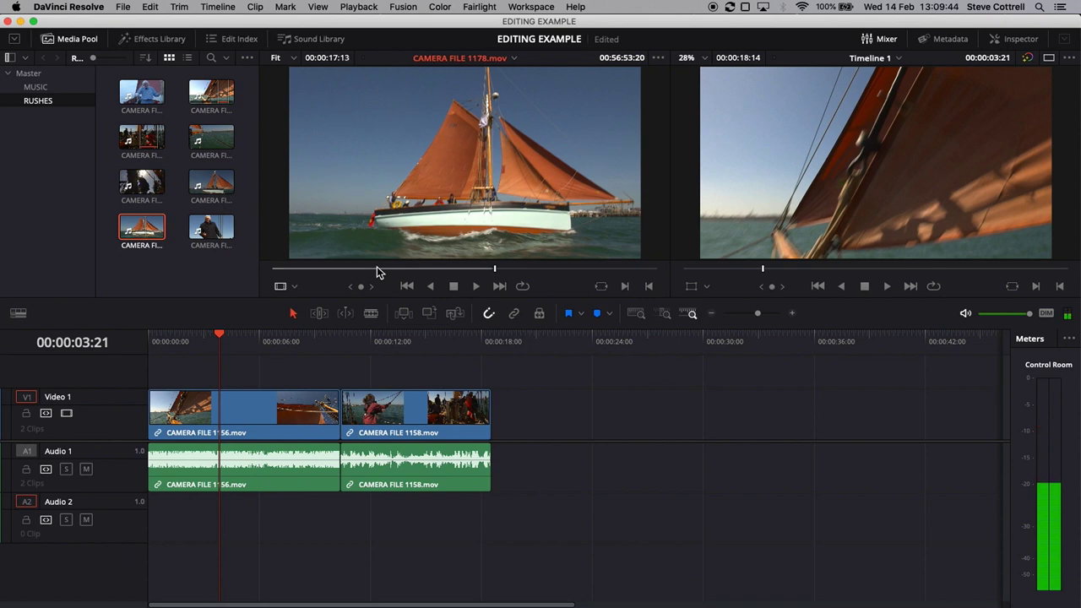
pyautogui.moveTo(441, 238)
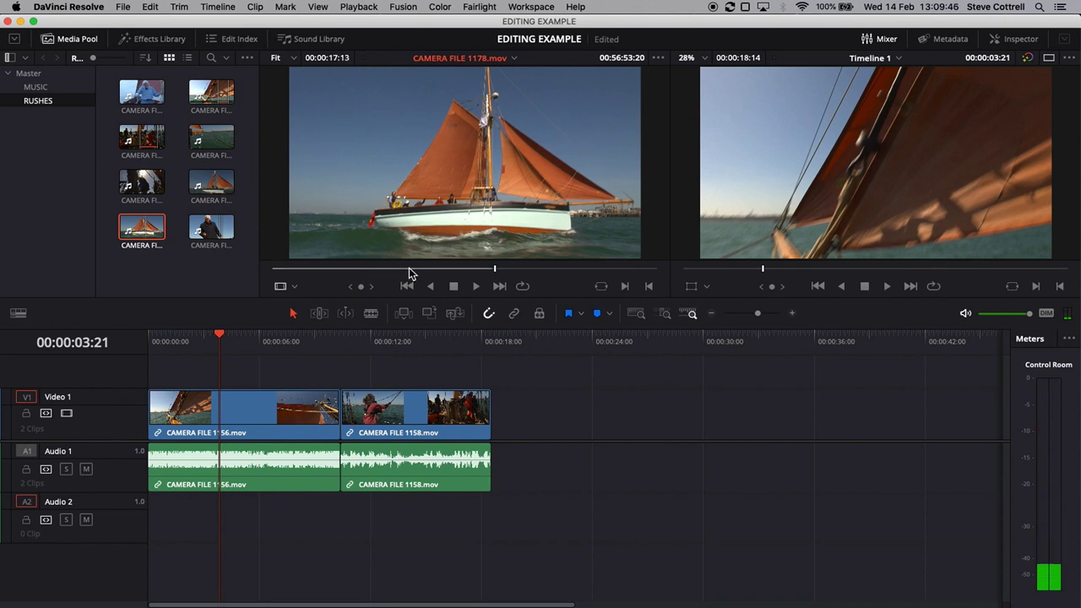
pyautogui.press('j')
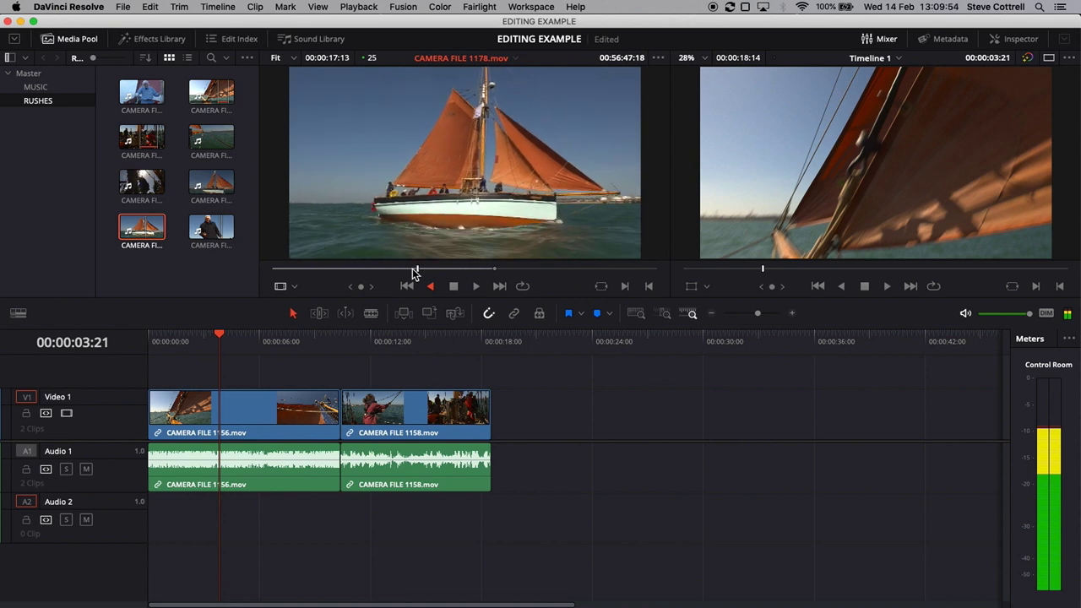
pyautogui.press('l')
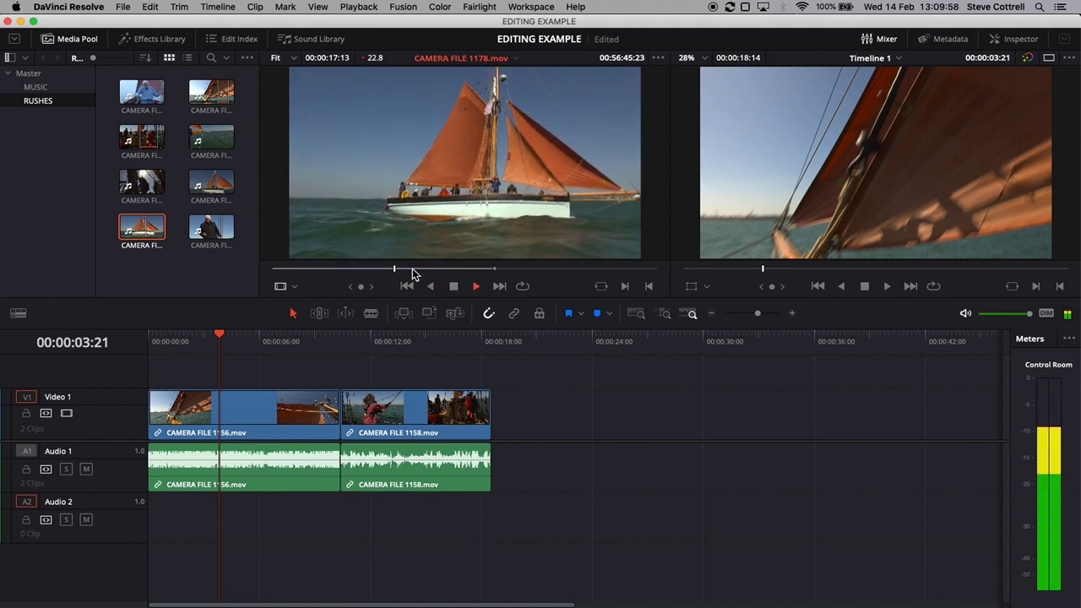
pyautogui.press('j')
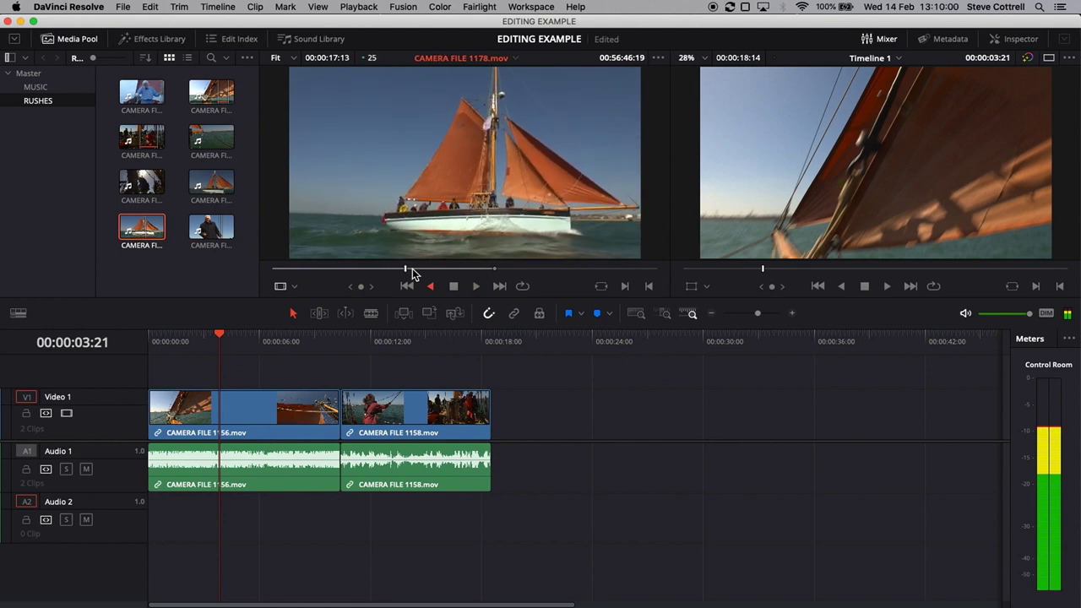
pyautogui.press('k')
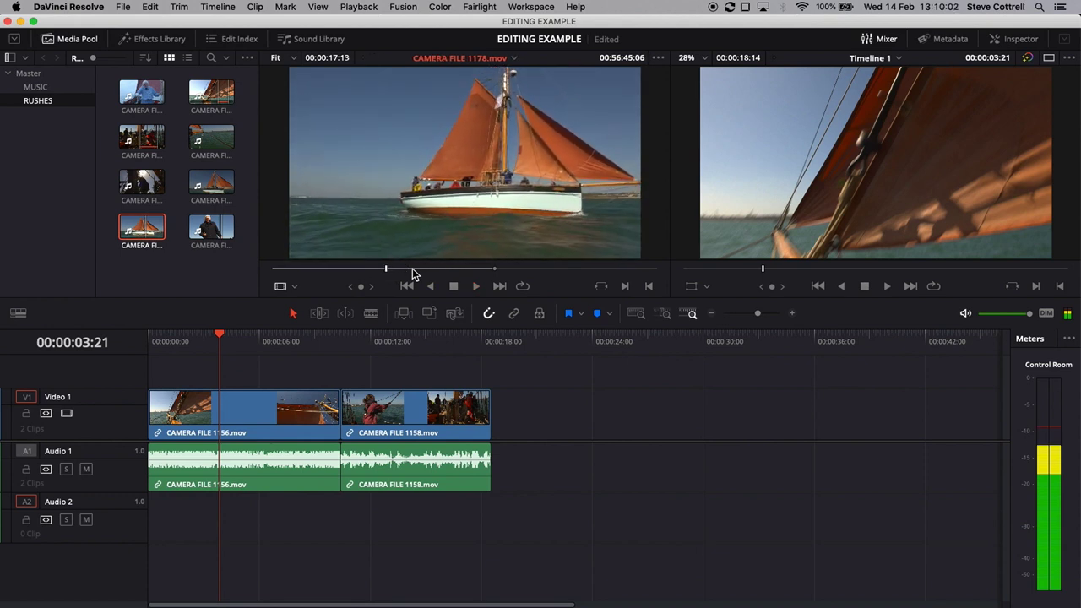
pyautogui.press('i')
# - Place the marked CAMERA FILE 1178.mov section directly after the second clip and move its audio onto Audio 1
pyautogui.moveTo(413, 223)
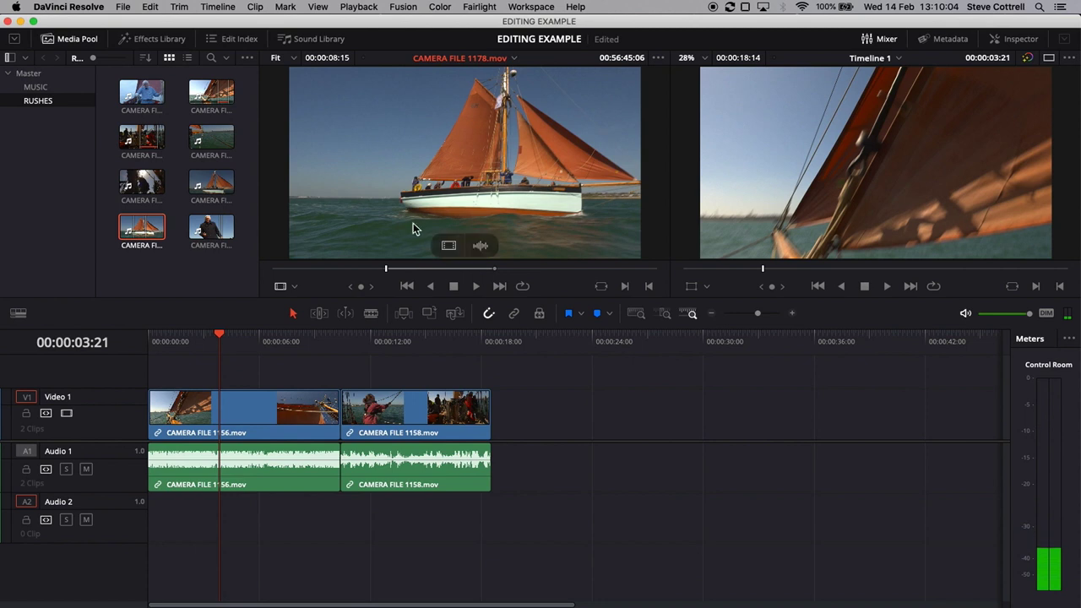
pyautogui.moveTo(414, 222); pyautogui.dragTo(499, 451)
pyautogui.moveTo(589, 532); pyautogui.dragTo(598, 487)
pyautogui.click(358, 377)
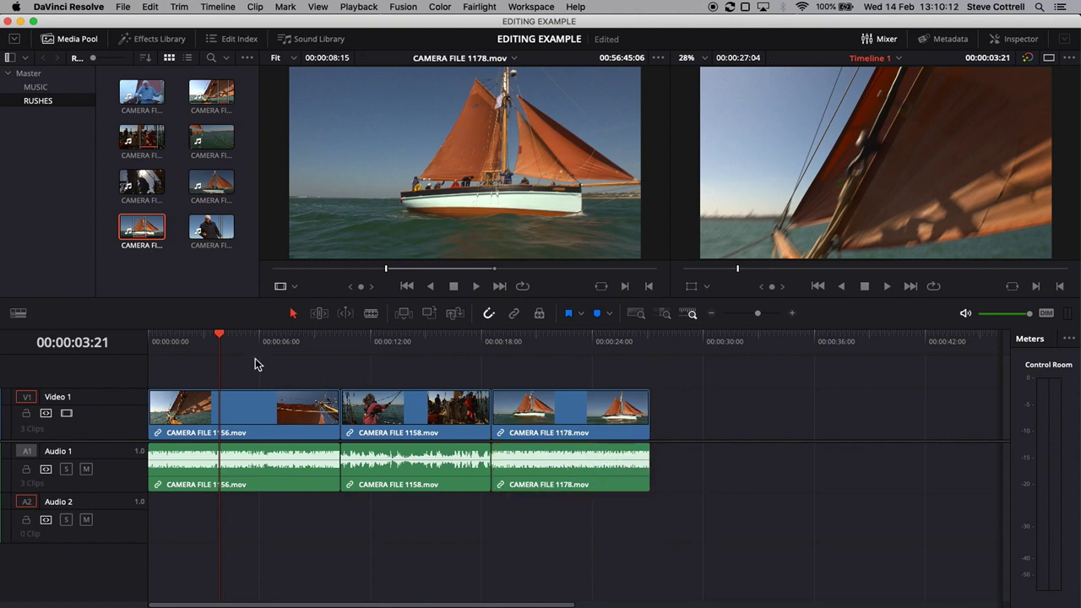
# - Review the three-clip timeline and shuttle near the end of the first clip, stopping at 00:00:09:04
pyautogui.moveTo(247, 343); pyautogui.dragTo(644, 355)
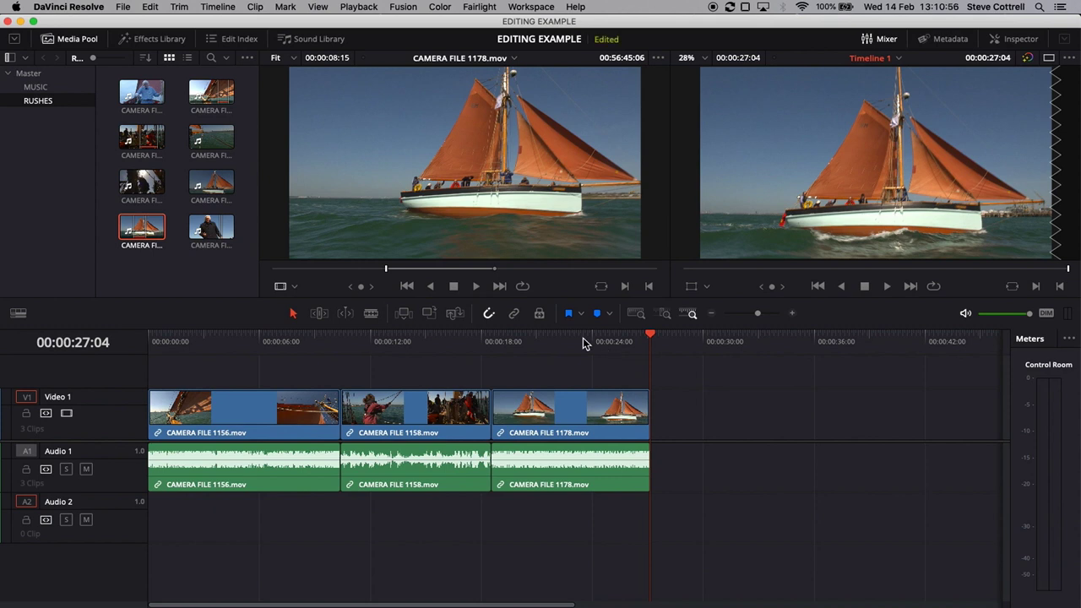
pyautogui.moveTo(261, 342); pyautogui.dragTo(149, 338)
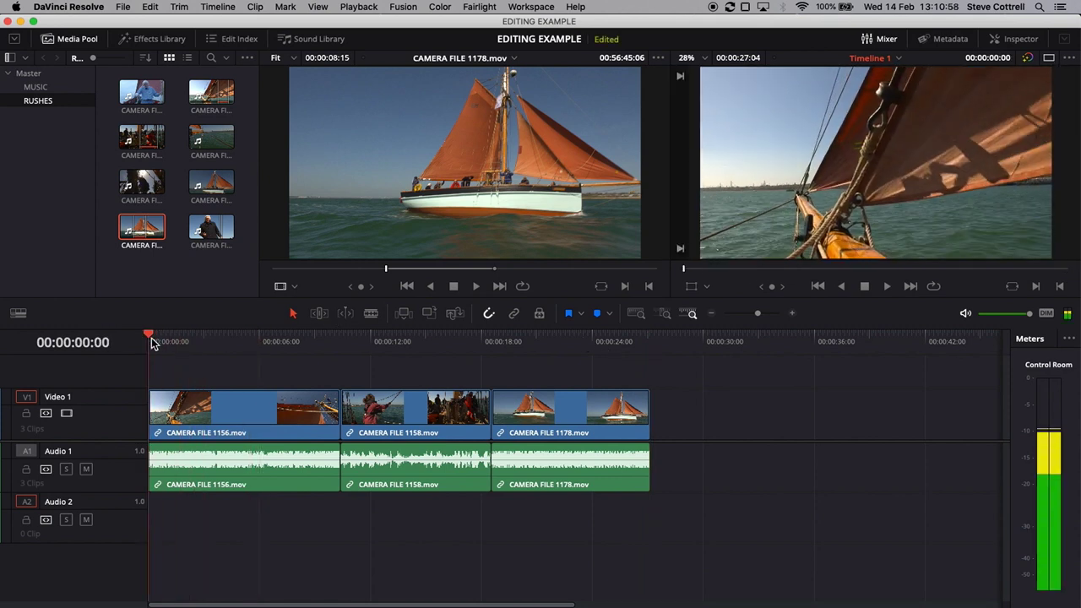
pyautogui.press('space')
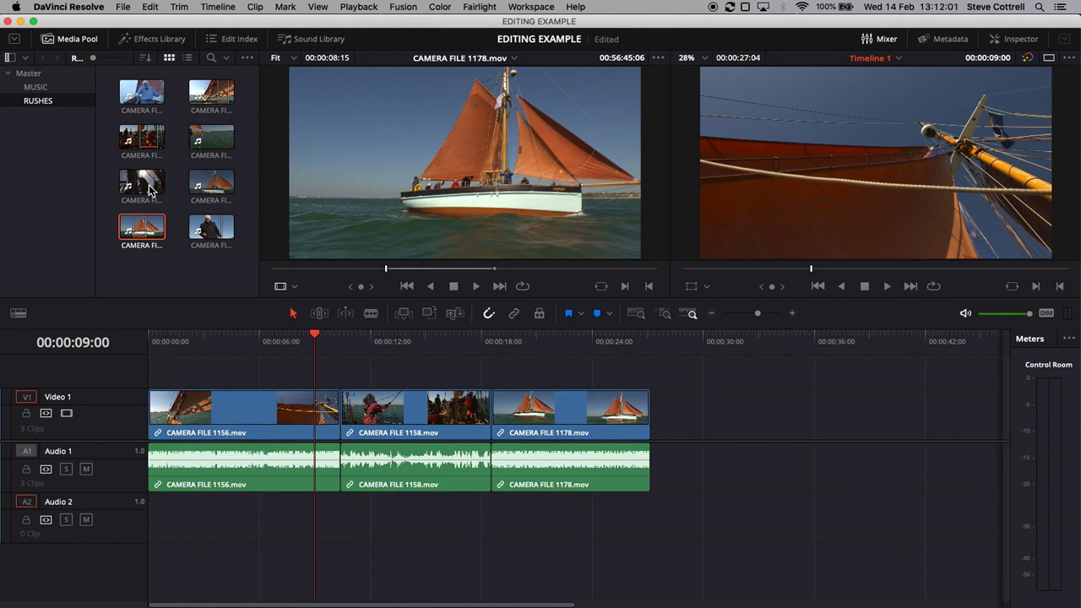
pyautogui.press('j')
pyautogui.press('l')
pyautogui.press('j')
pyautogui.press('l')
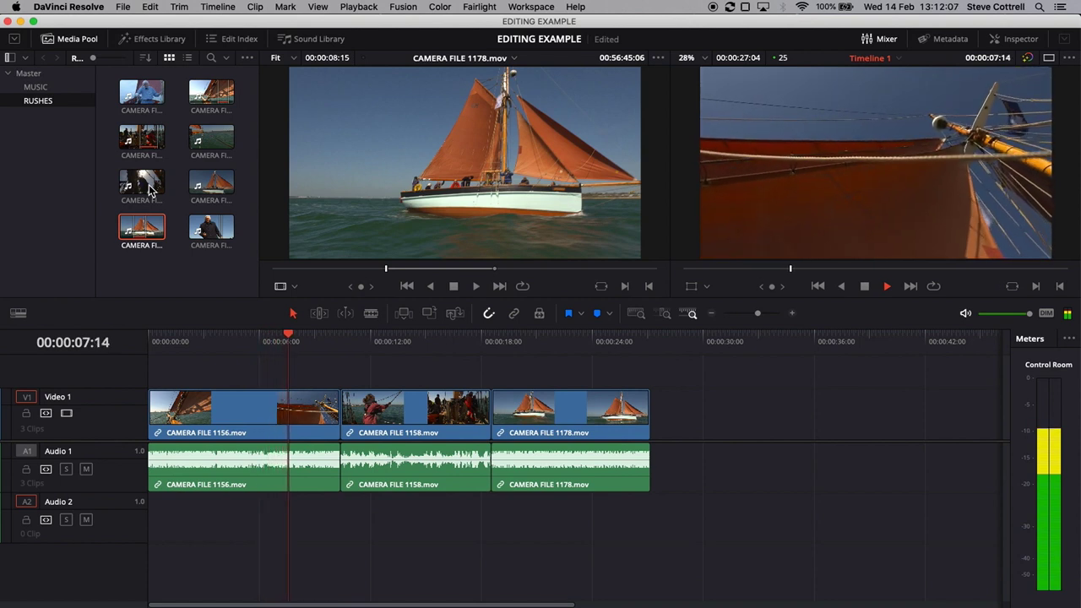
pyautogui.press('k')
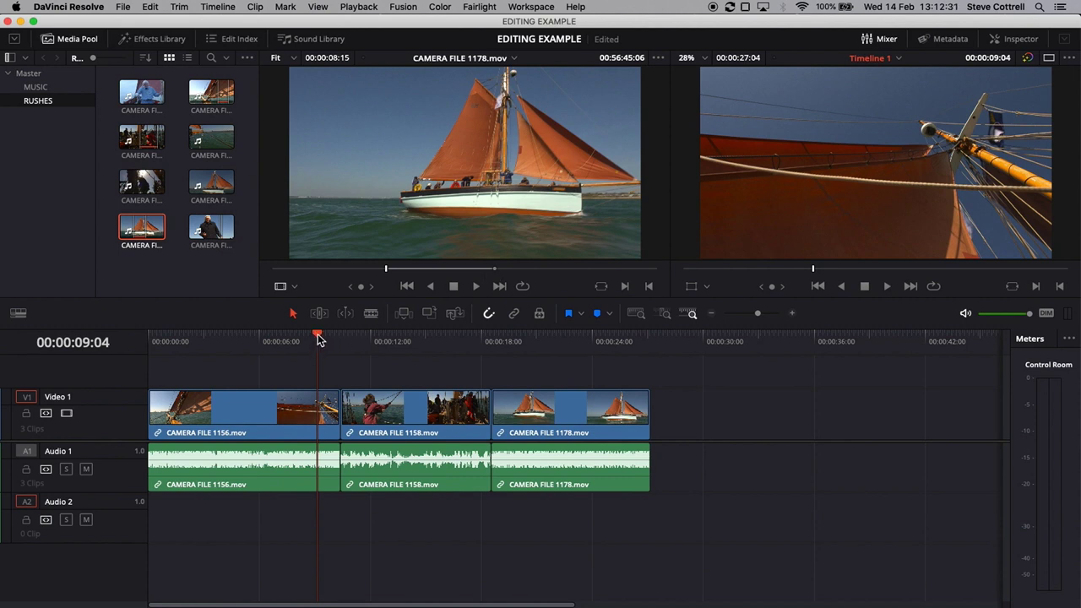
# - Mark the end of the first timeline clip with an In point at 00:00:09:04 and an Out point at the cut, 00:00:10:10
pyautogui.press('i')
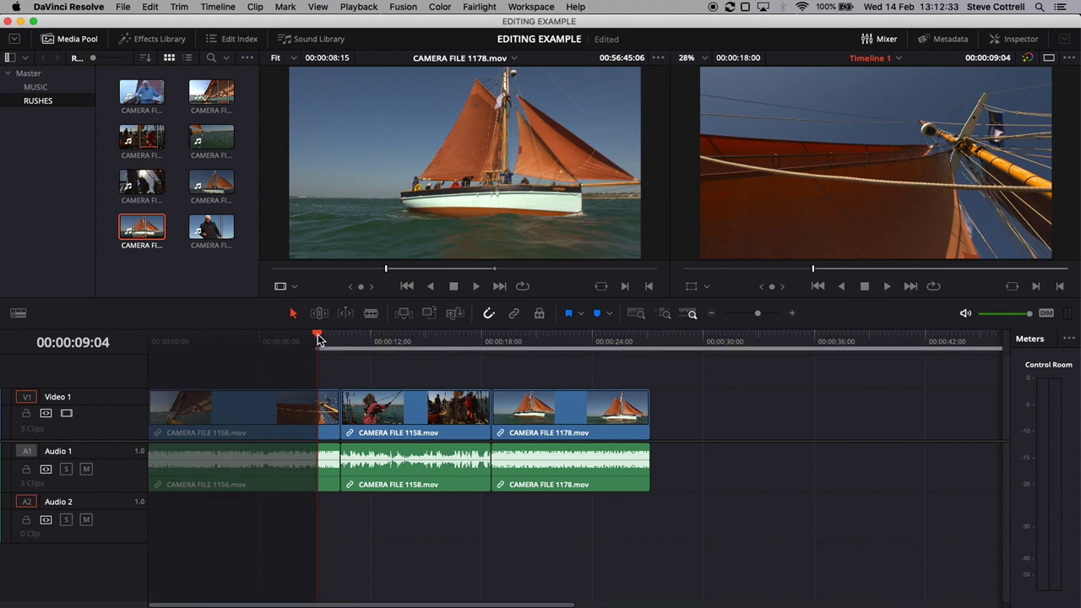
pyautogui.moveTo(330, 342); pyautogui.dragTo(337, 339)
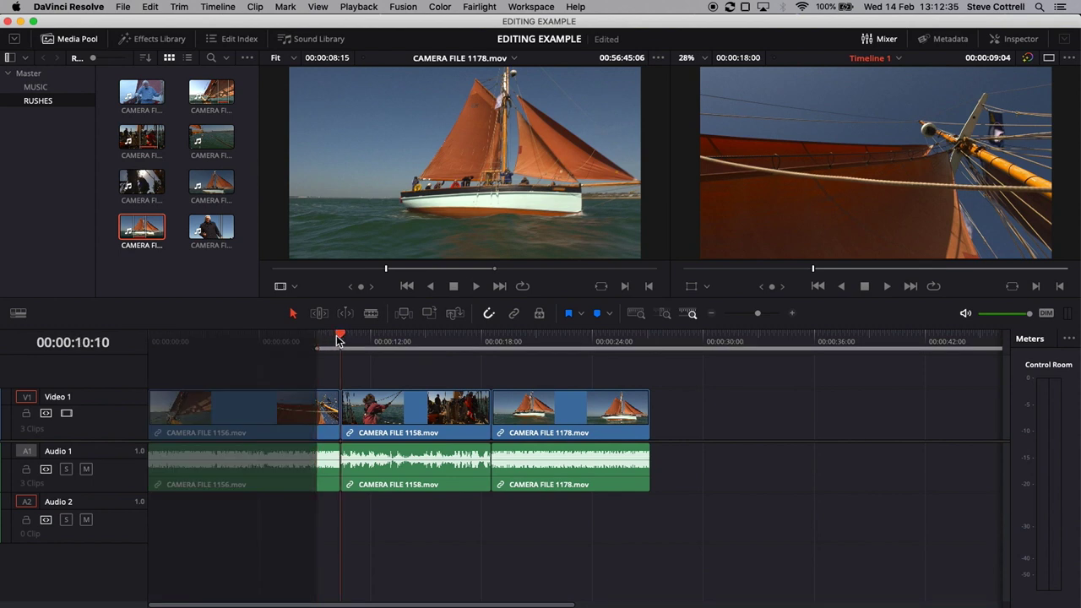
pyautogui.click(336, 338)
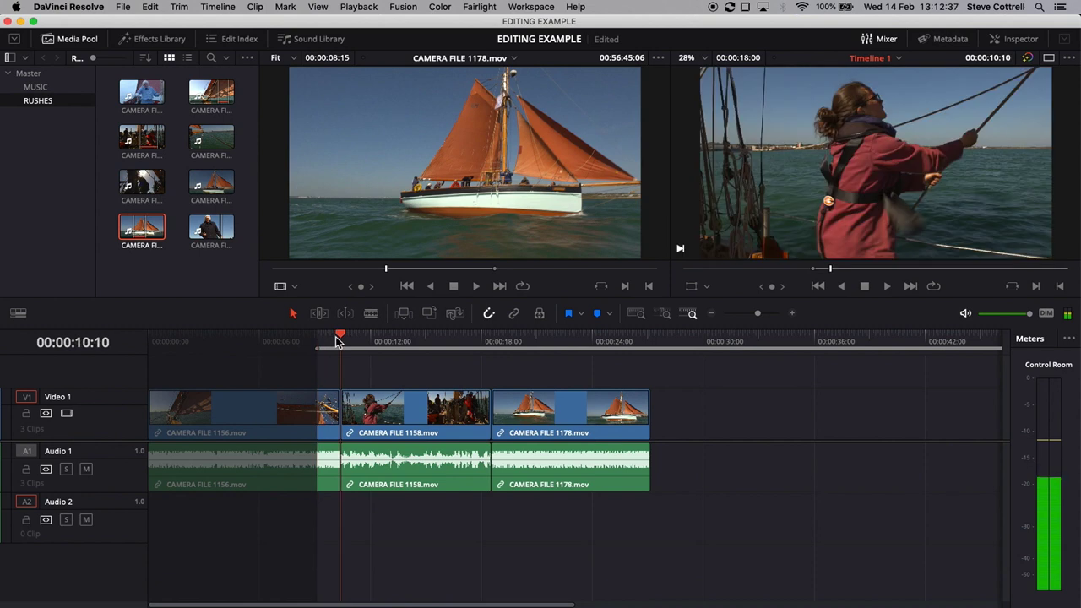
pyautogui.press('o')
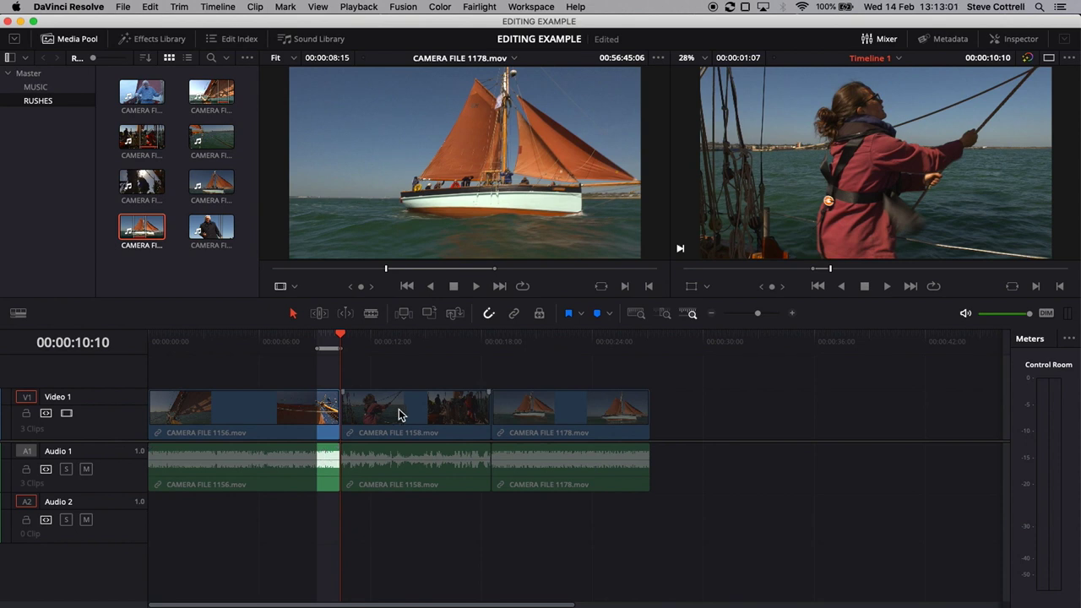
# - Try deleting the marked range leaving a gap, undo it, and ripple delete the range so the following clips close up
pyautogui.press('BackSpace')
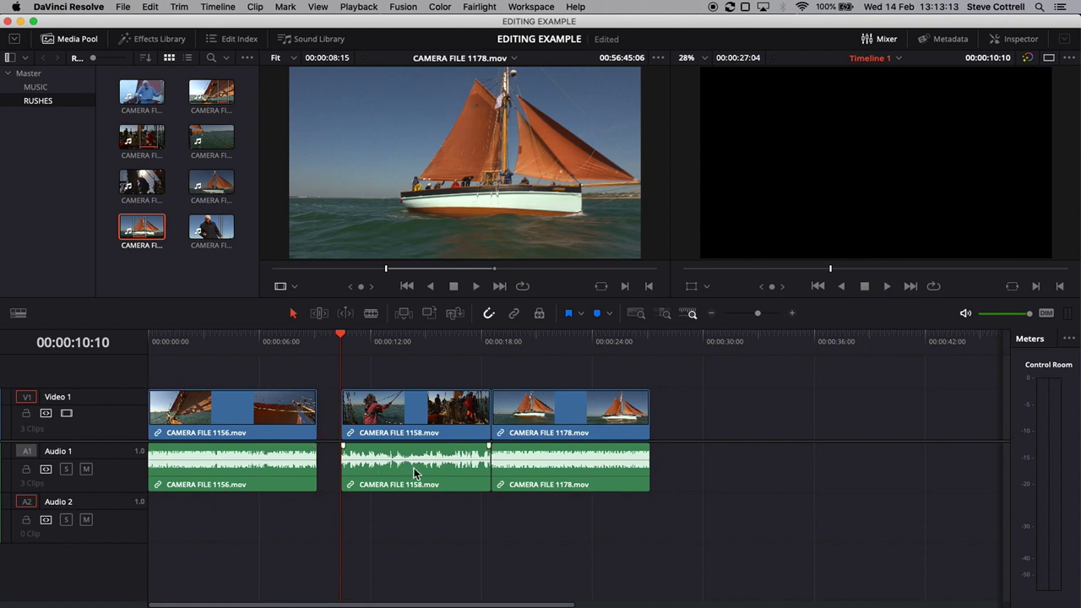
pyautogui.press('/')
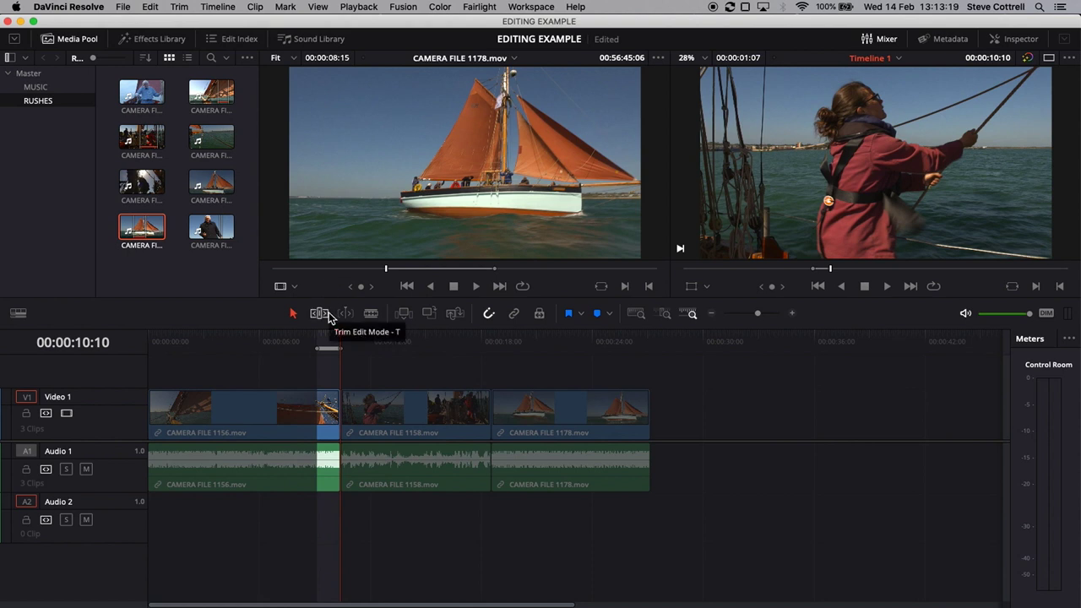
pyautogui.press('BackSpace')
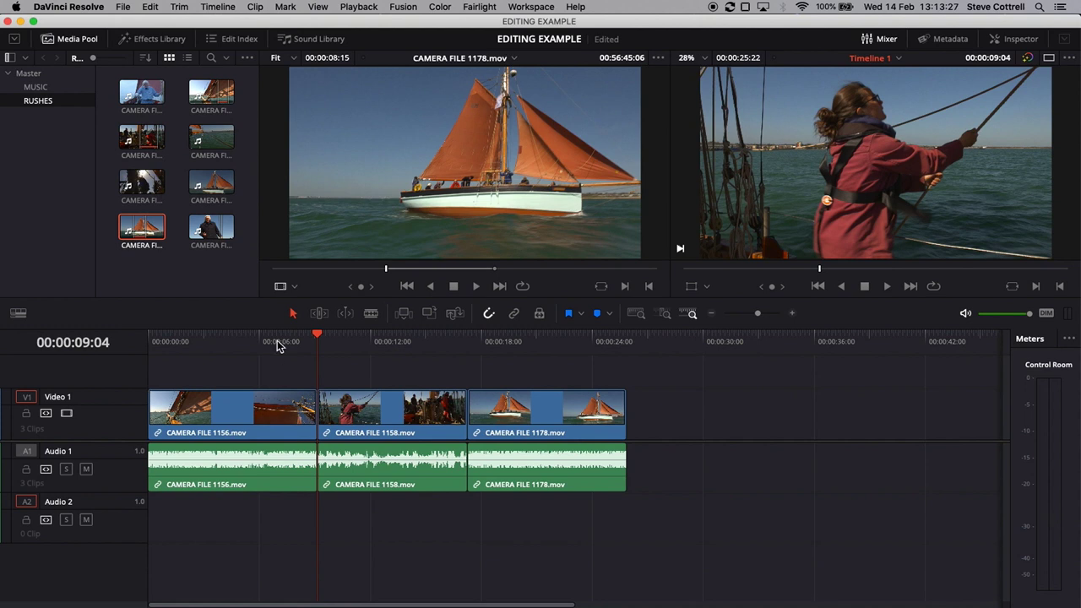
# - Review the cuts around the second timeline clip, CAMERA FILE 1158.mov, playing into the third clip to judge where the action ends
pyautogui.click(239, 342)
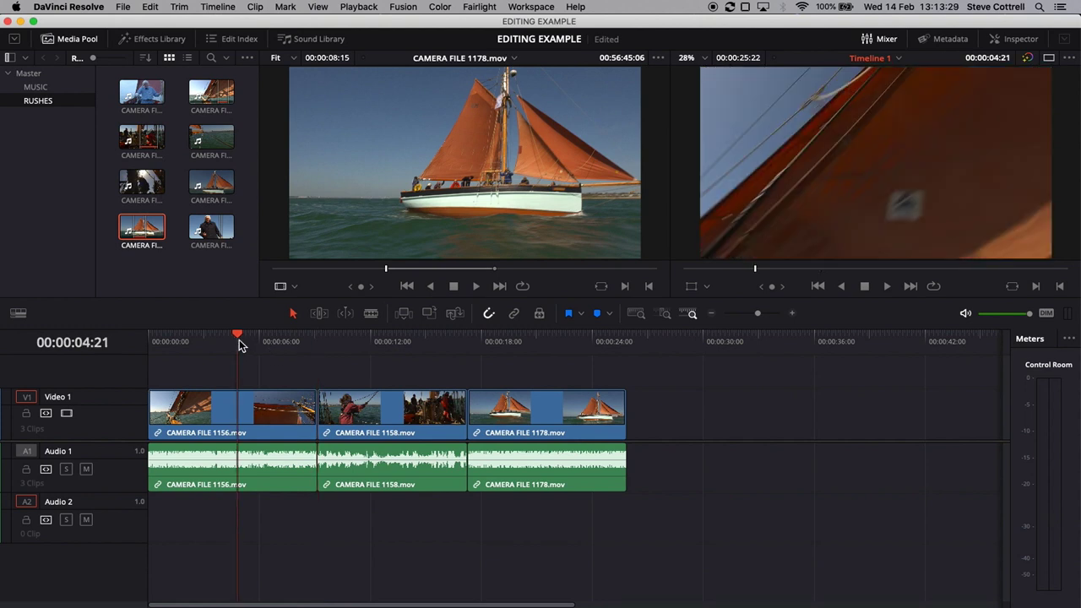
pyautogui.press('space')
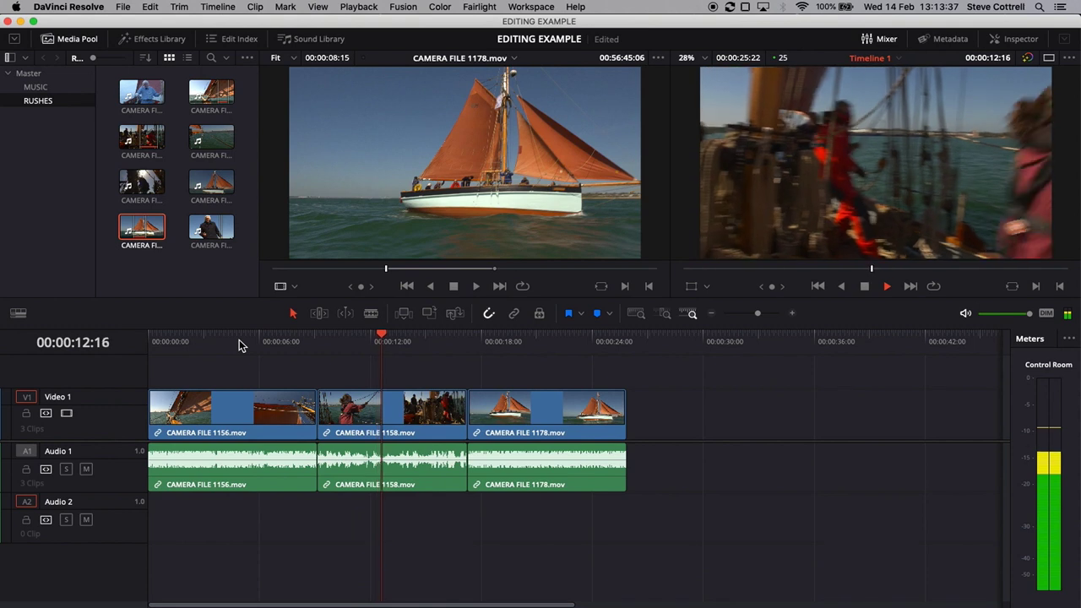
pyautogui.press('space')
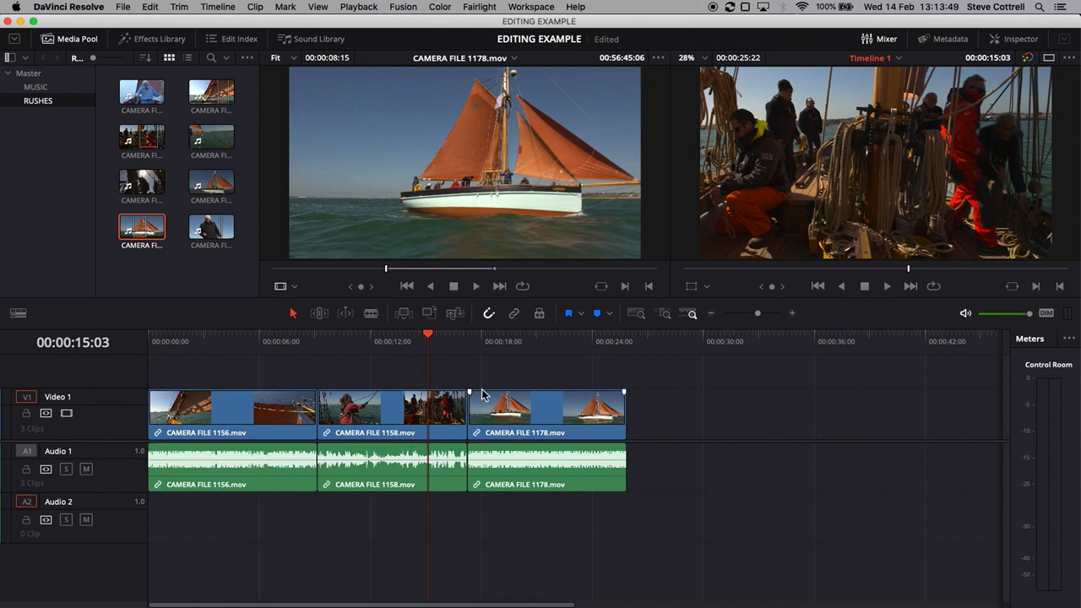
pyautogui.click(469, 345)
pyautogui.click(442, 345)
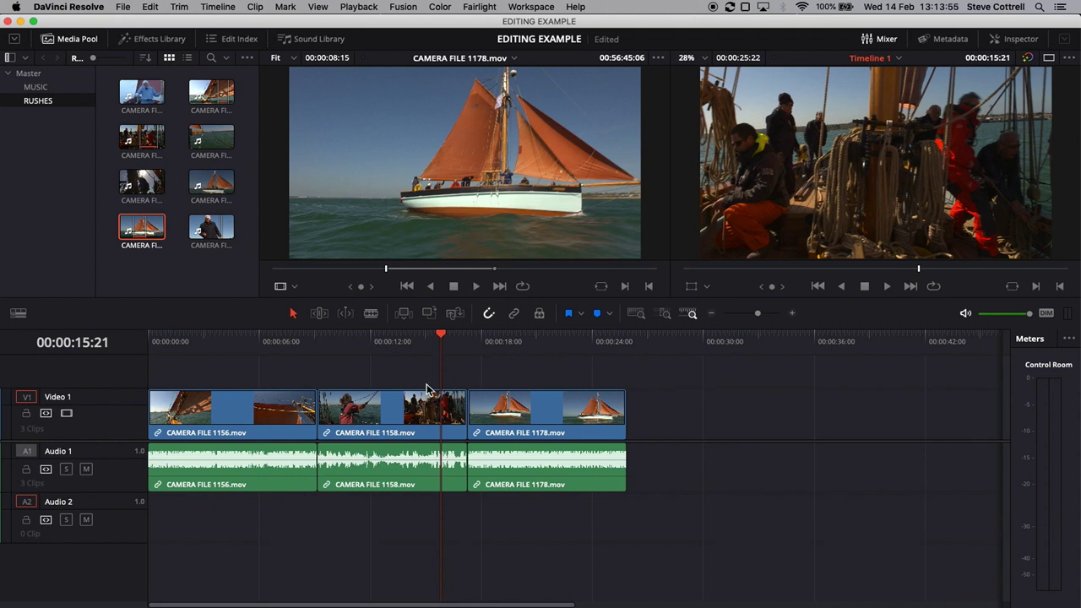
pyautogui.click(406, 345)
pyautogui.press('space')
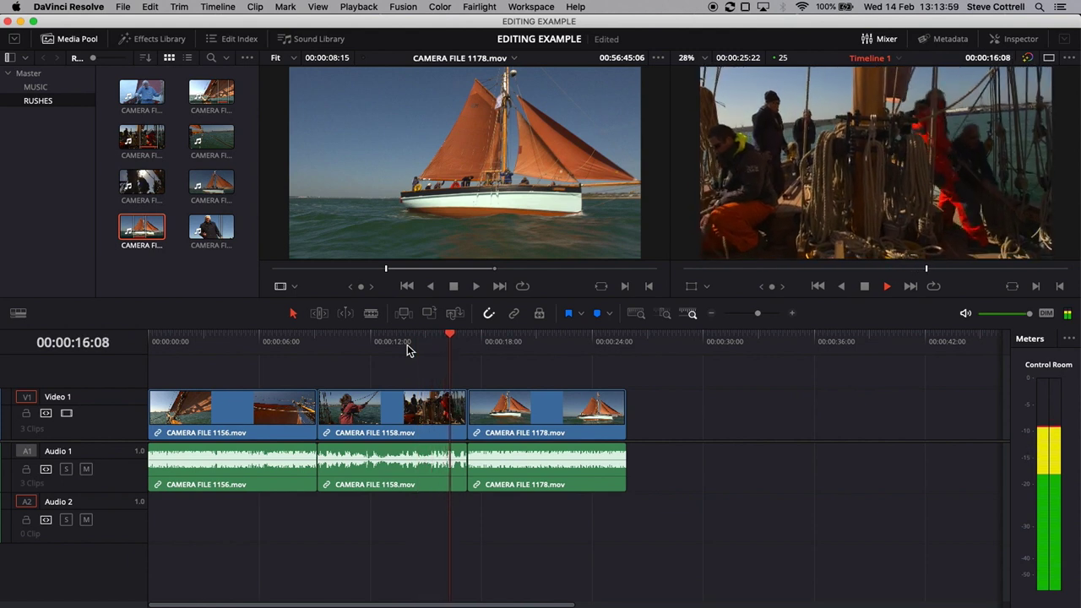
pyautogui.press('space')
pyautogui.press('space')
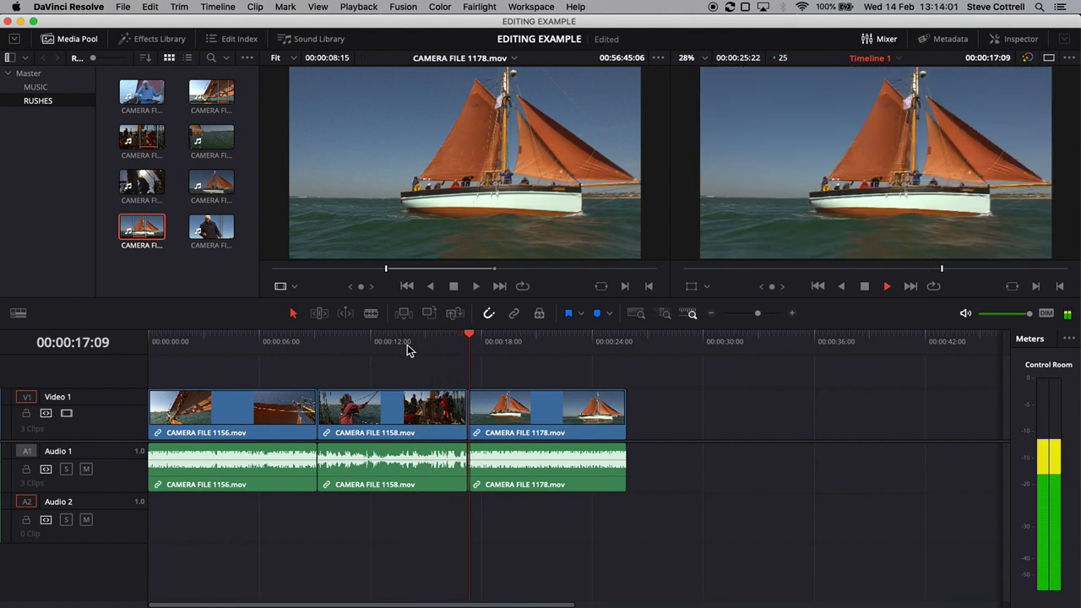
pyautogui.click(406, 345)
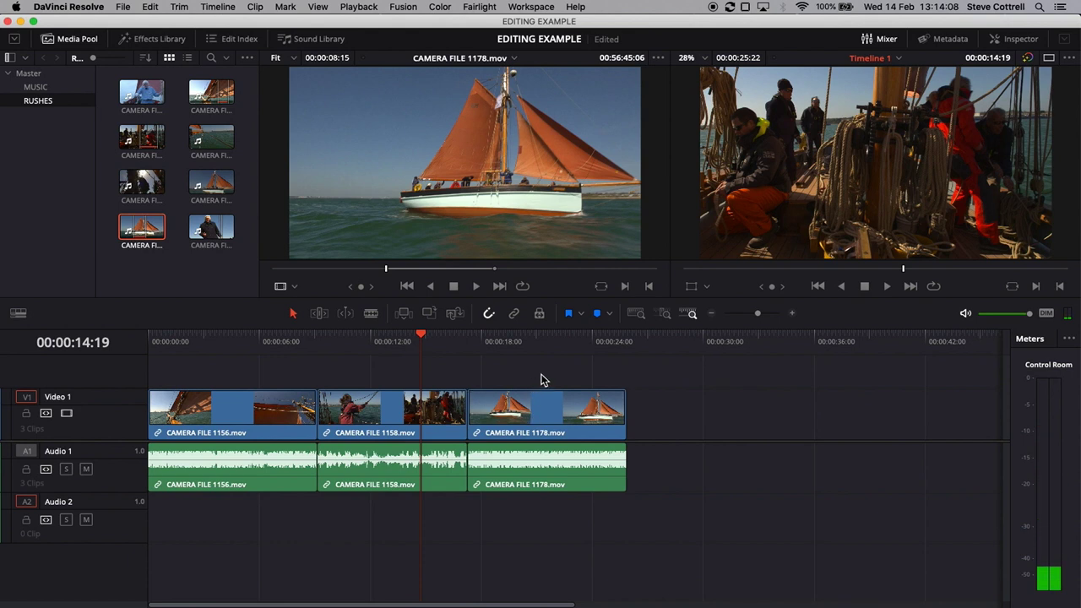
# - Move the third clip about 6 seconds further along the timeline and extend only the video end of CAMERA FILE 1158.mov into the gap
pyautogui.click(535, 401)
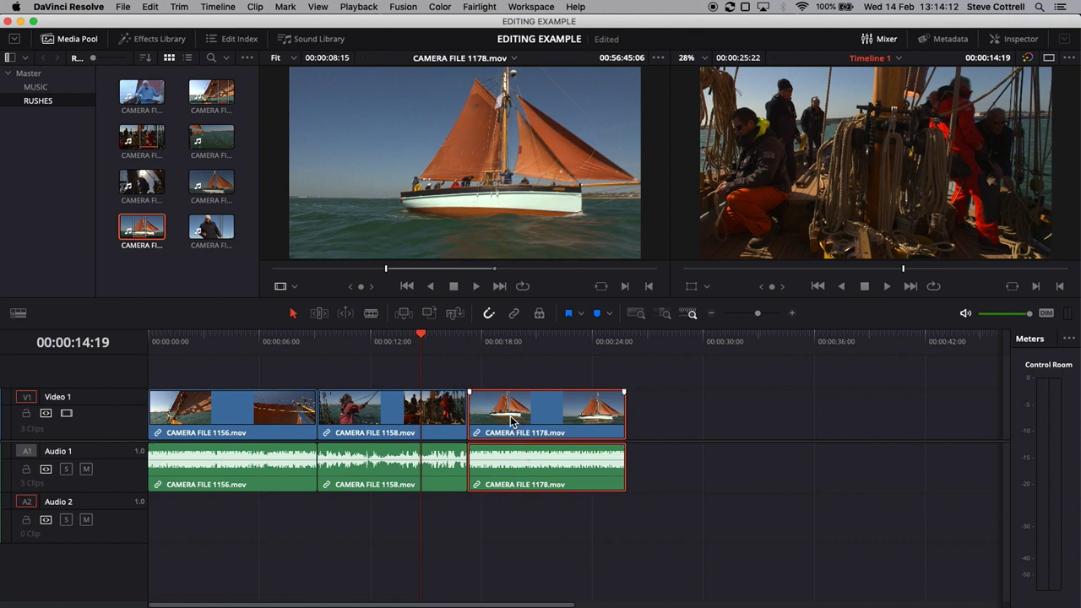
pyautogui.moveTo(516, 426); pyautogui.dragTo(637, 413)
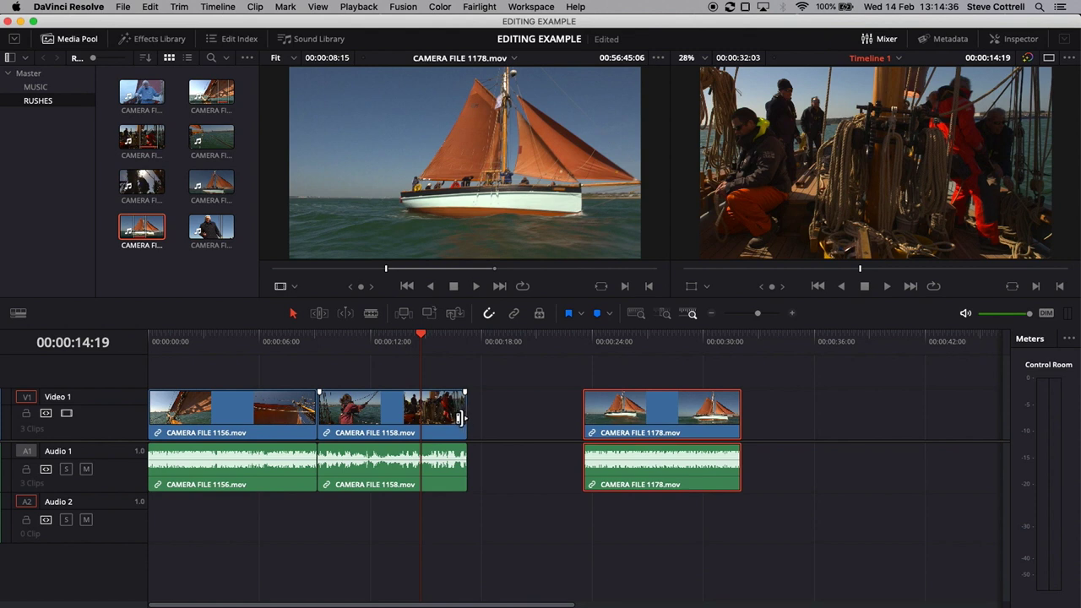
pyautogui.click(458, 417)
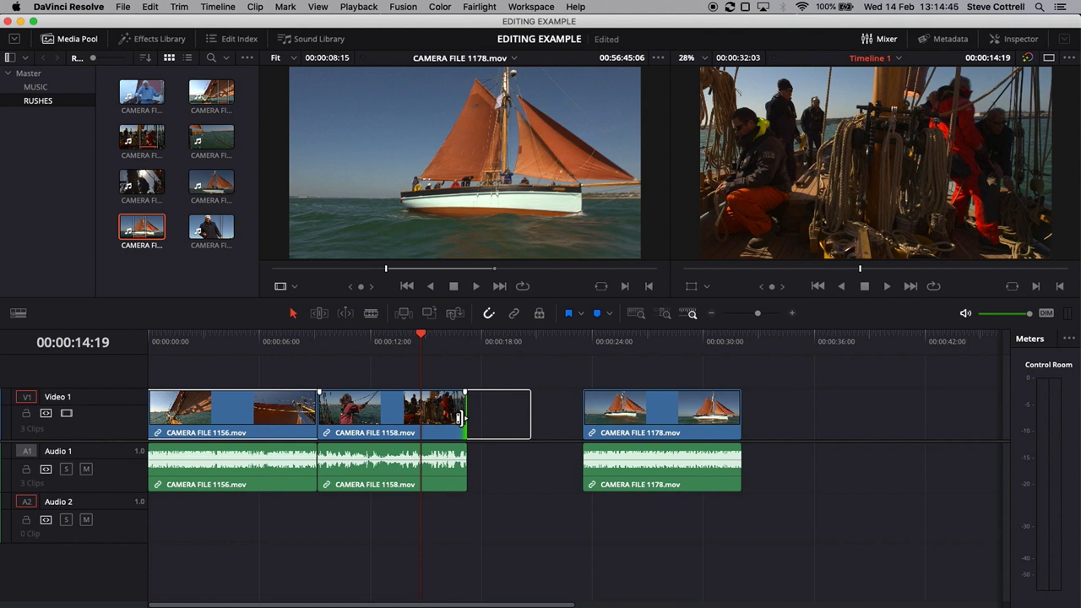
pyautogui.moveTo(468, 416); pyautogui.dragTo(527, 414)
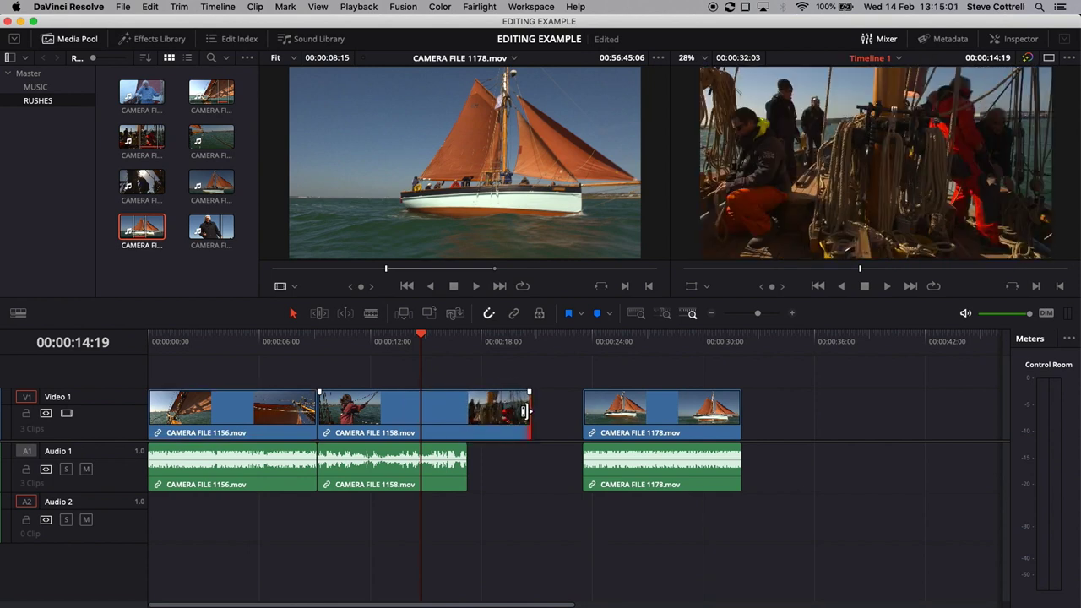
# - Play the extended part of the second clip and stop at the desired end point, 00:00:20:02
pyautogui.click(427, 344)
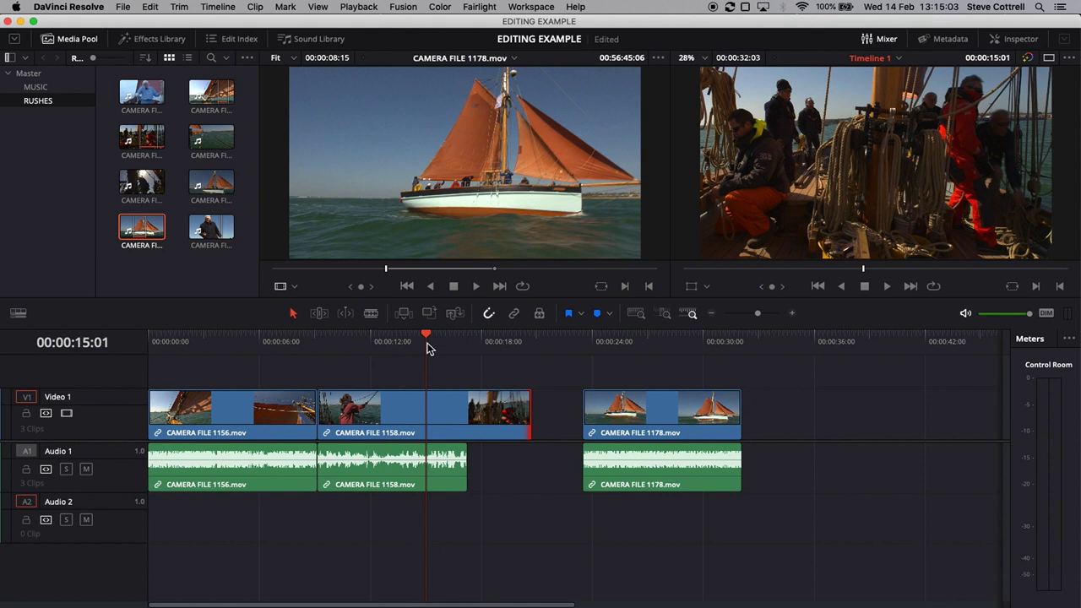
pyautogui.press('space')
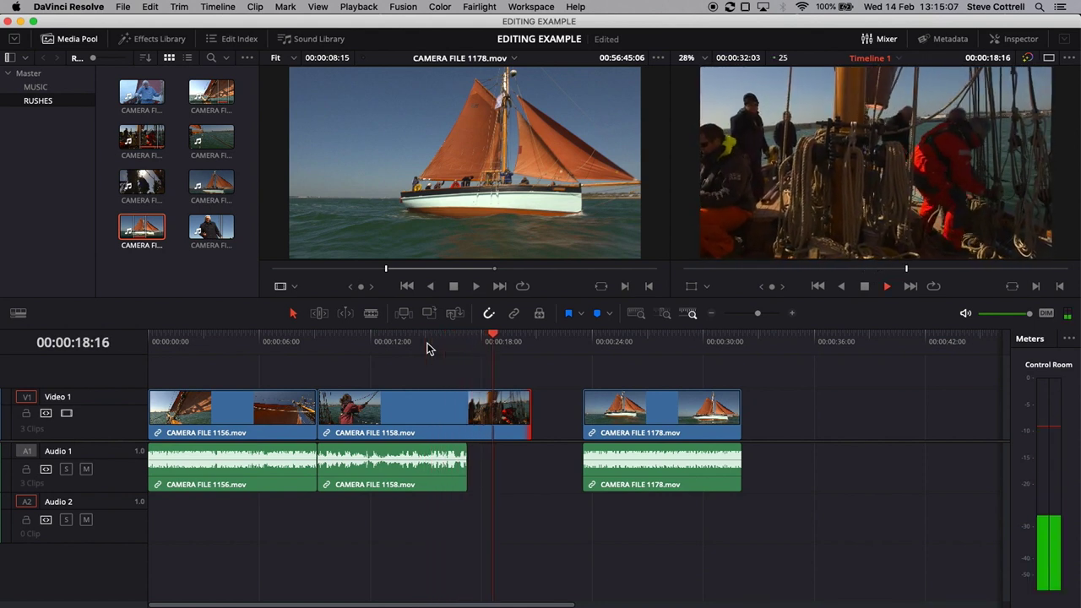
pyautogui.press('space')
pyautogui.press('j')
pyautogui.press('j')
pyautogui.press('j')
pyautogui.press('l')
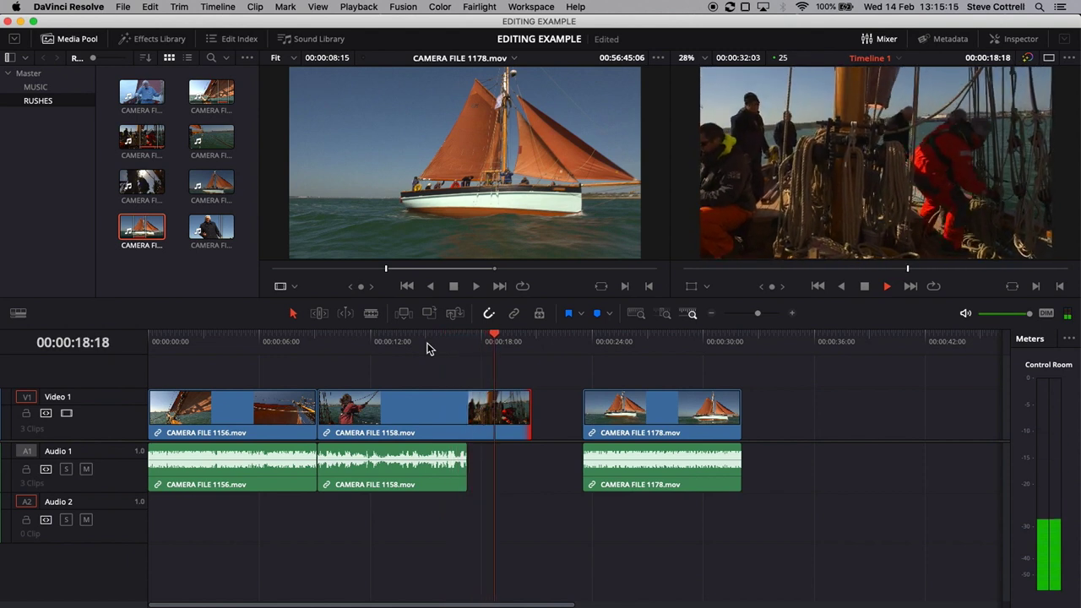
pyautogui.press('k')
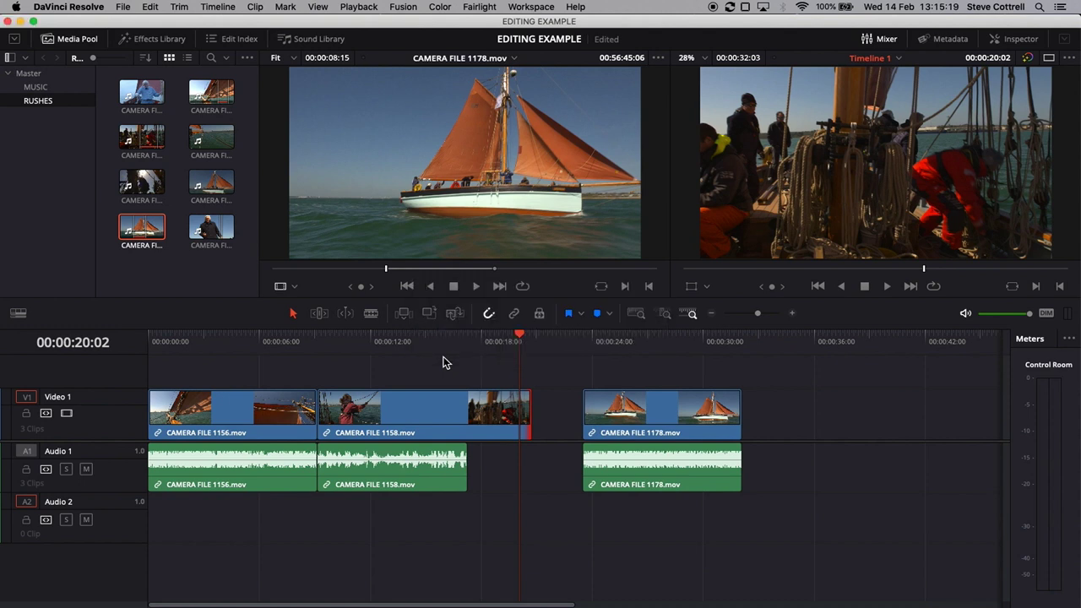
# - Set the second clip's audio and video ends to 00:00:20:02 and move the third clip up against it
pyautogui.moveTo(461, 472); pyautogui.dragTo(518, 469)
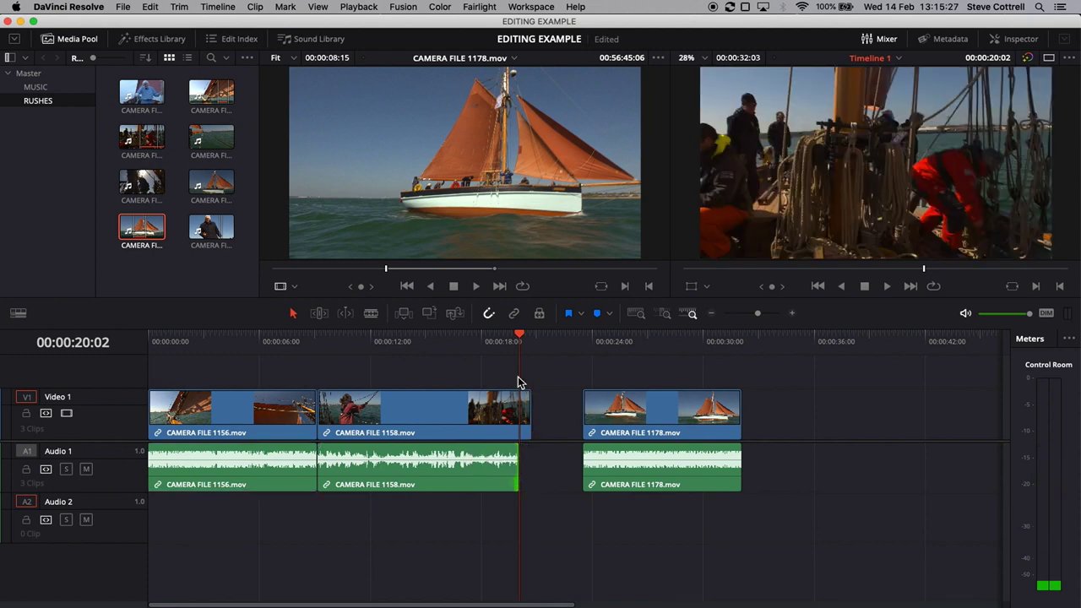
pyautogui.moveTo(526, 405); pyautogui.dragTo(519, 407)
pyautogui.click(642, 399)
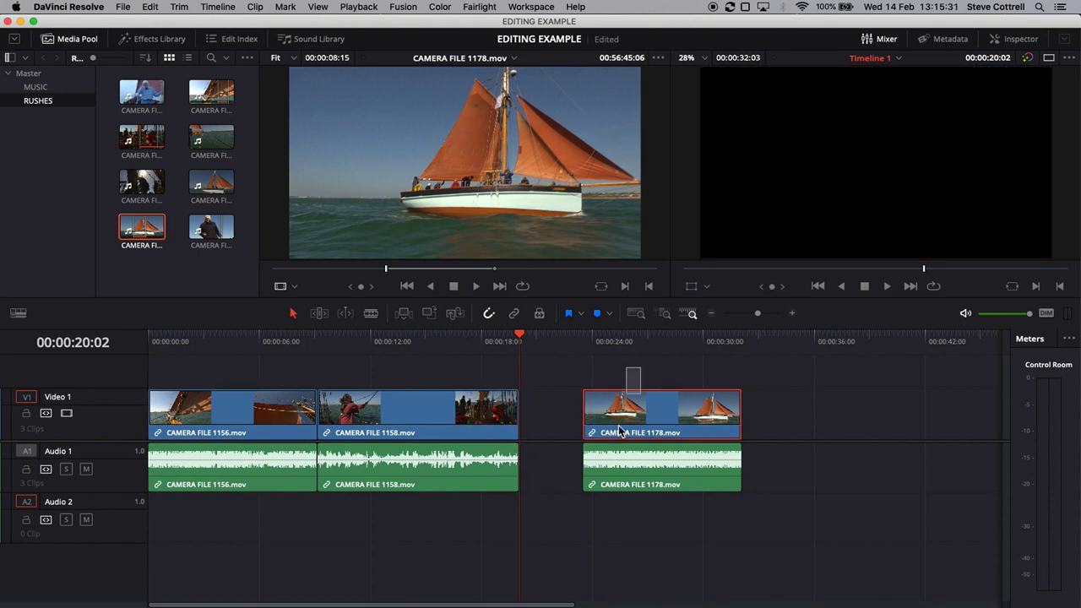
pyautogui.moveTo(644, 414); pyautogui.dragTo(580, 413)
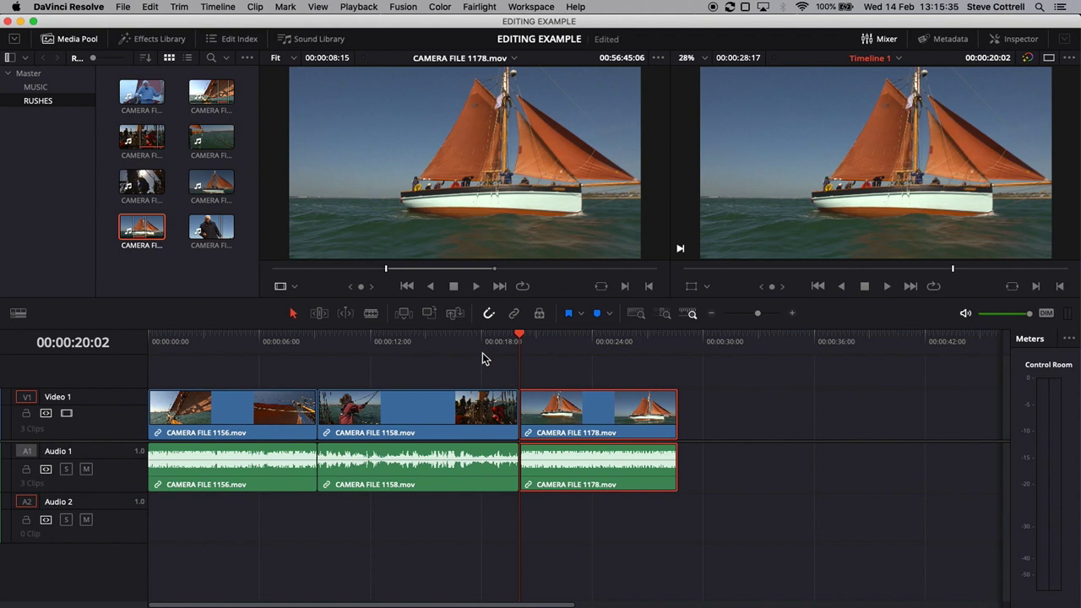
# - Reopen the gap by moving the third clip to 00:00:24:16 and extend the second clip's video end past its audio
pyautogui.moveTo(566, 427); pyautogui.dragTo(650, 426)
pyautogui.moveTo(522, 418); pyautogui.dragTo(530, 419)
pyautogui.click(453, 363)
# - Mark an In point at 00:00:20:02 and an Out point at 00:00:24:16, and ripple delete the range between the second and third clips
pyautogui.moveTo(494, 339); pyautogui.dragTo(513, 345)
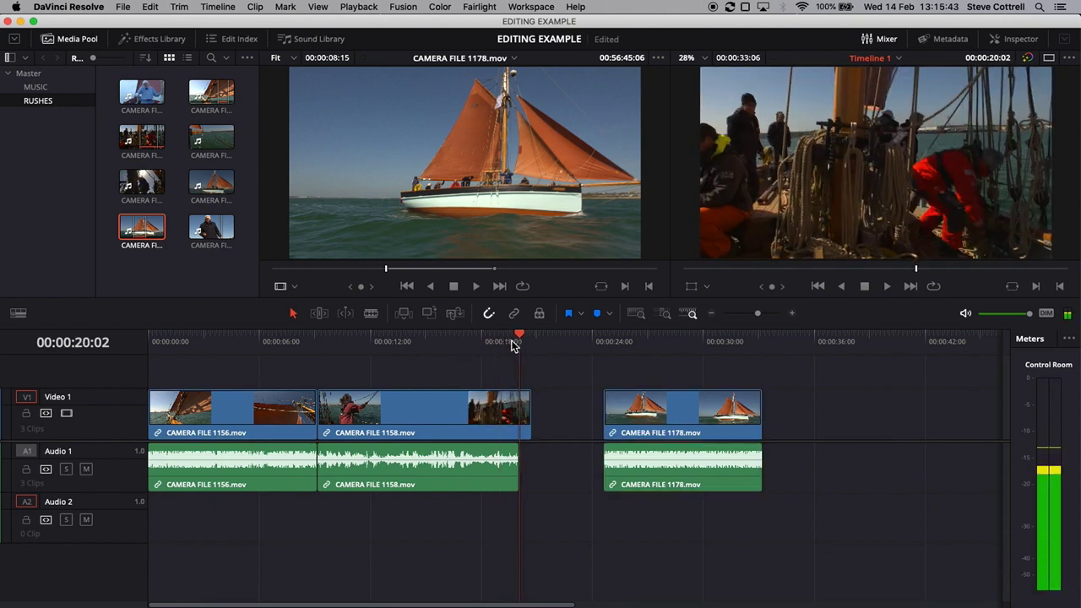
pyautogui.press('i')
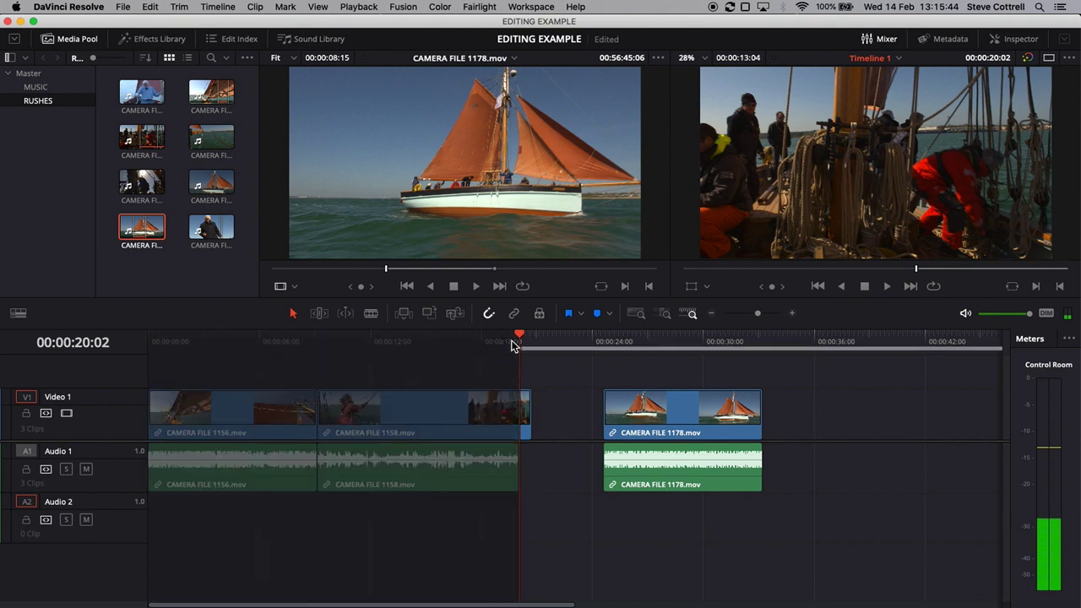
pyautogui.click(604, 342)
pyautogui.press('o')
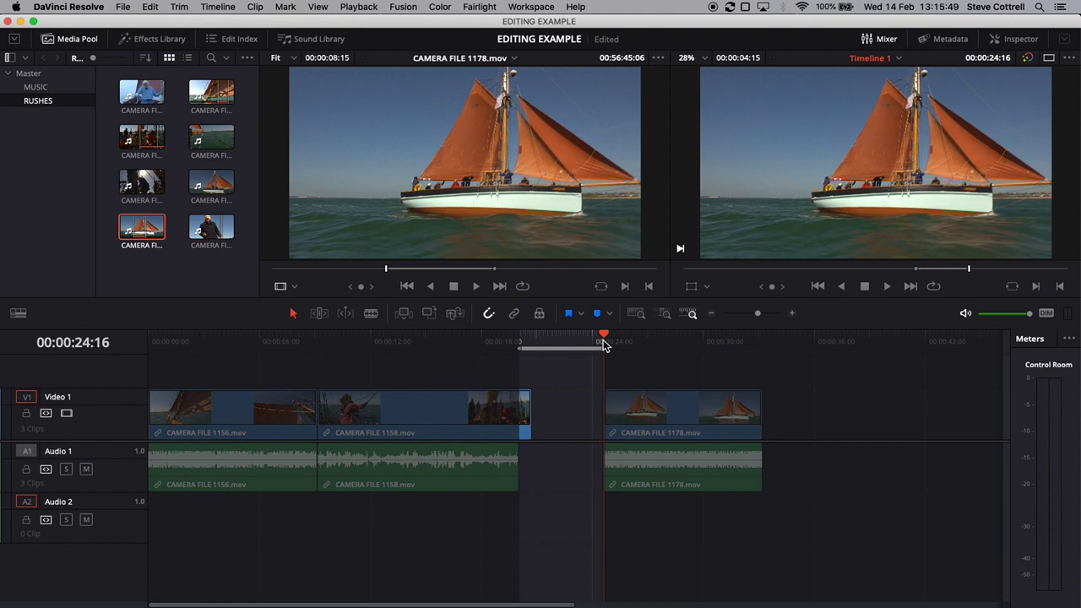
pyautogui.press('BackSpace')
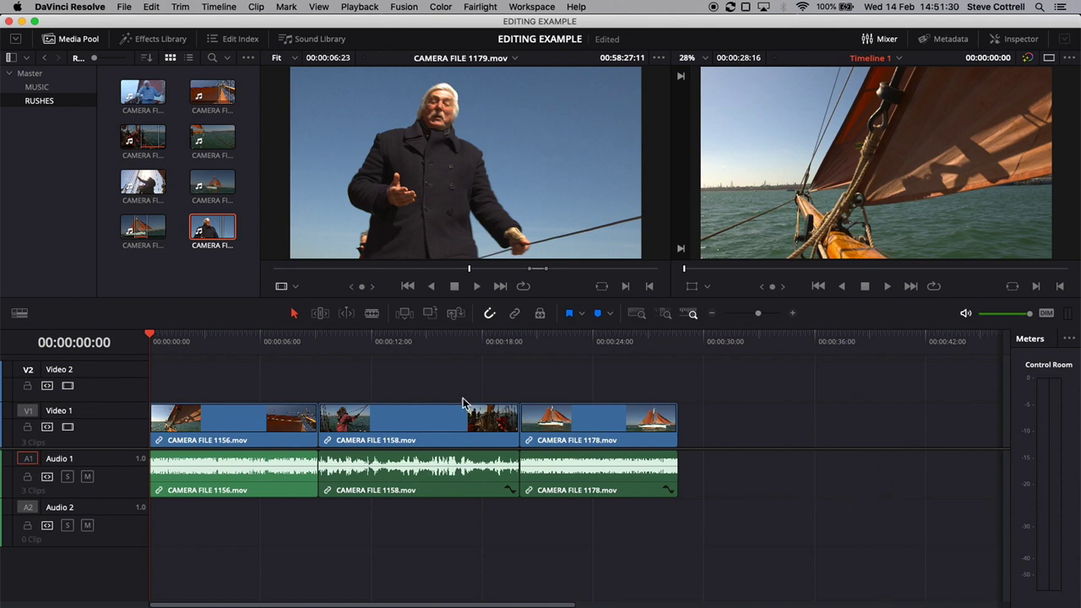
# - Check the marked section of CAMERA FILE 1179.mov and place only its audio on Audio 1 at about 00:00:31:00
pyautogui.moveTo(552, 417)
pyautogui.moveTo(436, 192)
pyautogui.moveTo(476, 267); pyautogui.dragTo(536, 272)
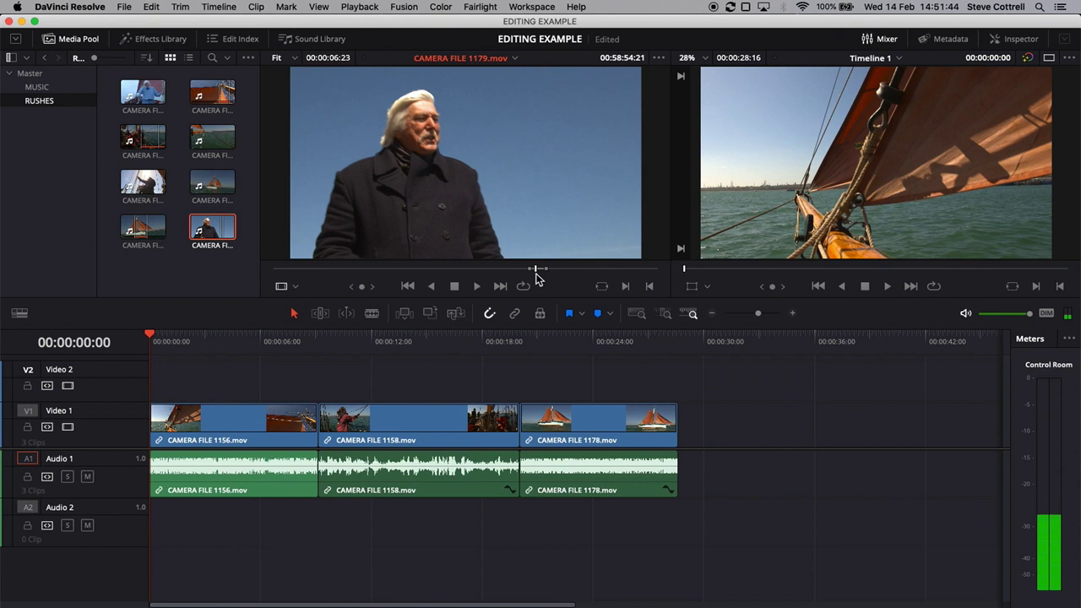
pyautogui.moveTo(541, 252)
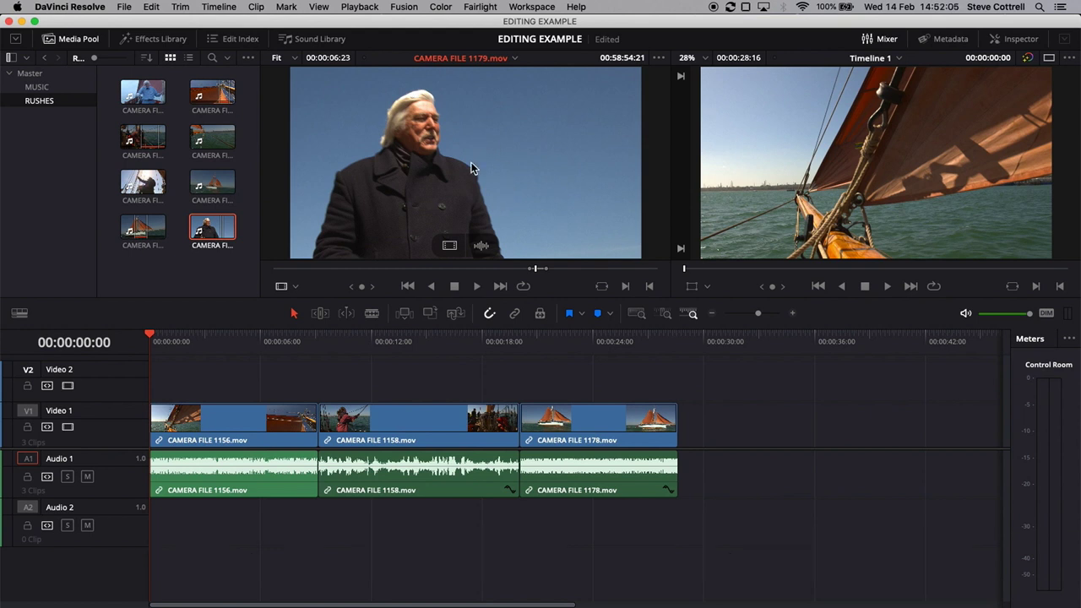
pyautogui.moveTo(536, 268); pyautogui.dragTo(536, 273)
pyautogui.moveTo(475, 173); pyautogui.dragTo(725, 474)
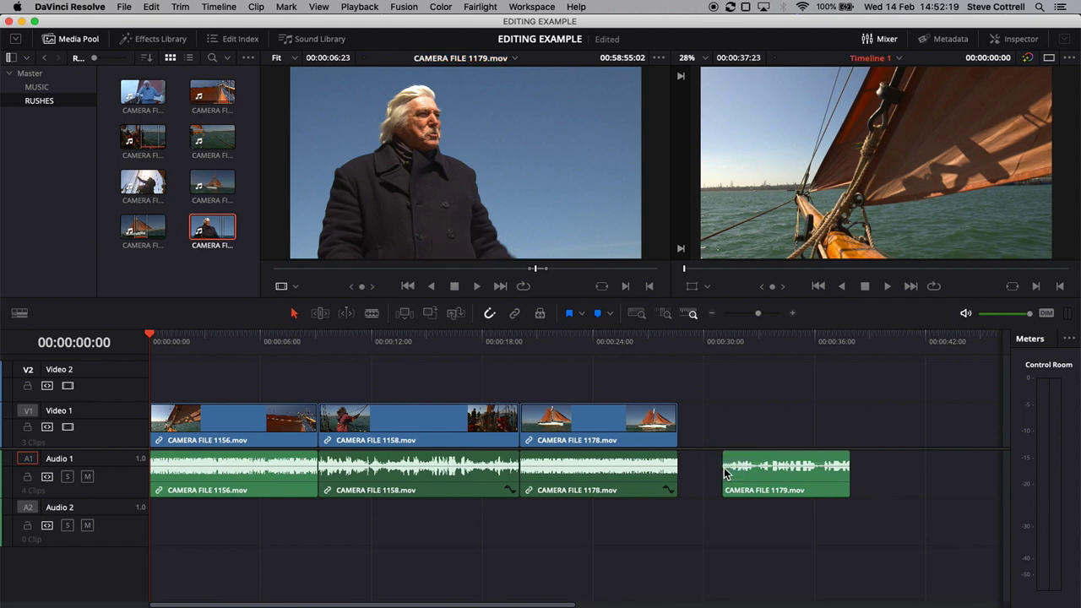
# - Move the three video clips' audio to Audio 2 and reposition the CAMERA FILE 1179.mov audio on Audio 1 beneath the second clip
pyautogui.moveTo(618, 532); pyautogui.dragTo(278, 470)
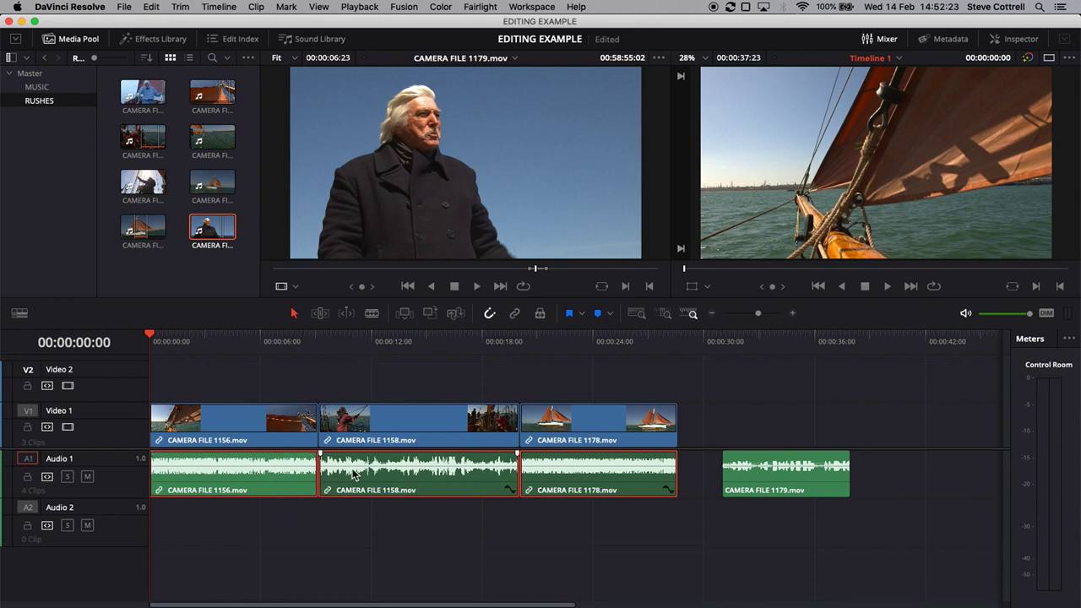
pyautogui.moveTo(400, 488); pyautogui.dragTo(397, 516)
pyautogui.click(762, 511)
pyautogui.moveTo(771, 477); pyautogui.dragTo(408, 480)
# - Audition the overlapping sound, lower the volume line of the CAMERA FILE 1158.mov audio on Audio 2, and replay the mix
pyautogui.click(384, 340)
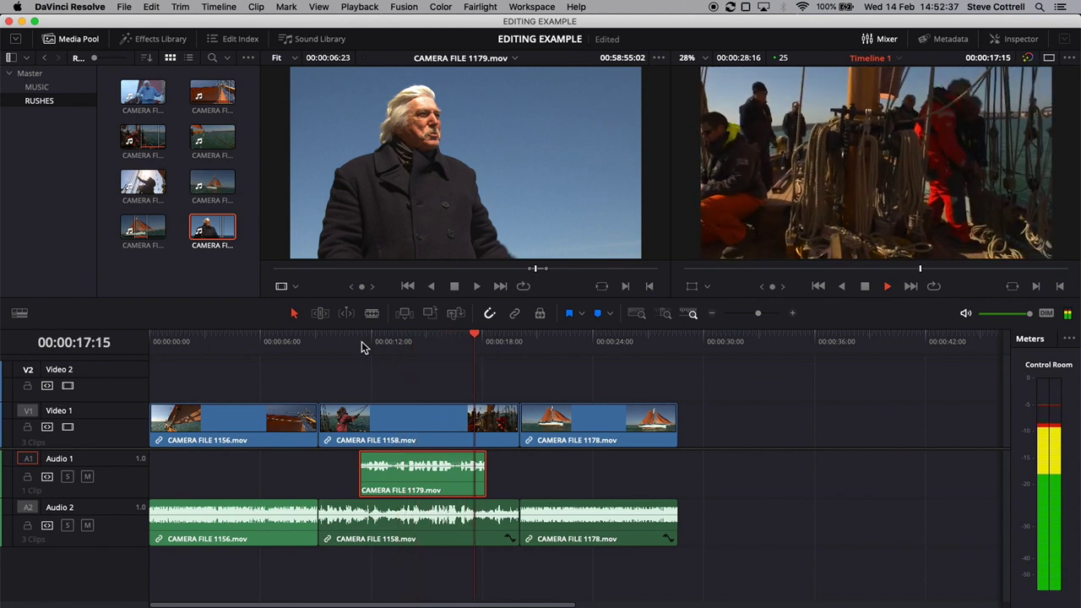
pyautogui.press('space')
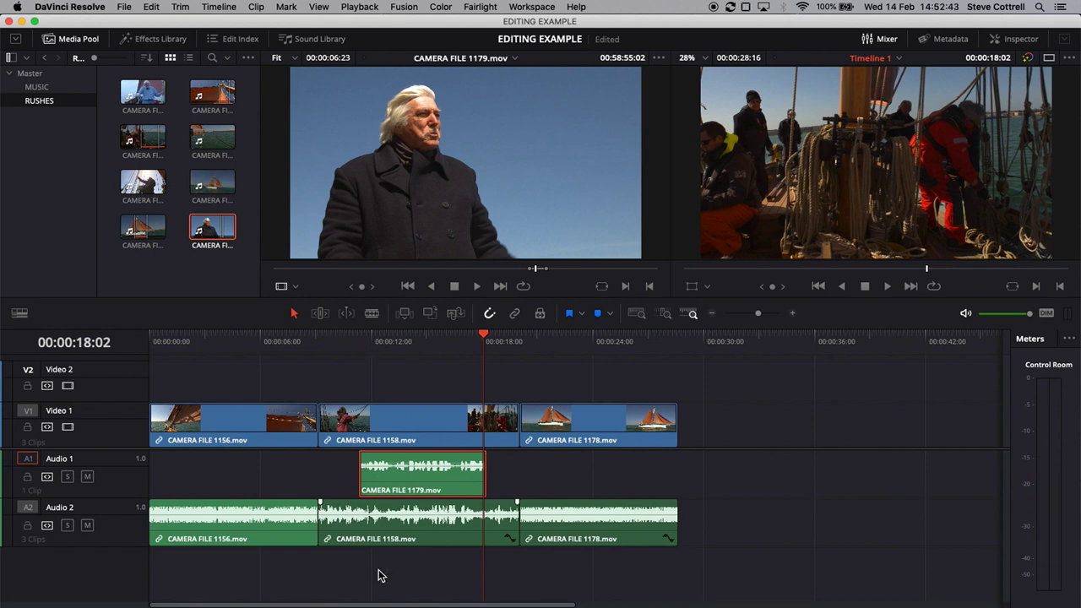
pyautogui.click(511, 512)
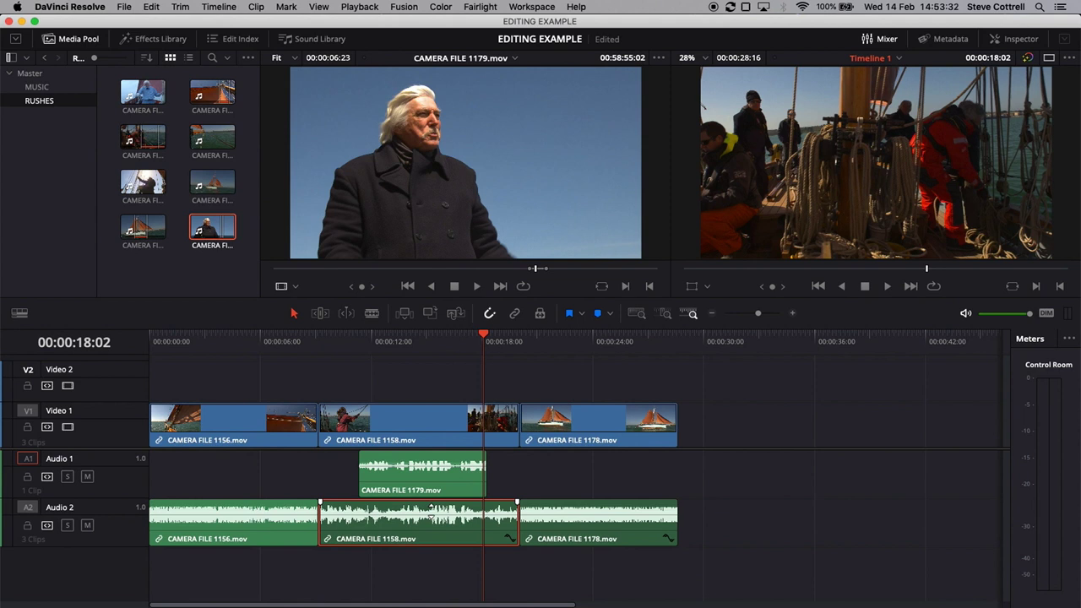
pyautogui.moveTo(432, 508); pyautogui.dragTo(432, 517)
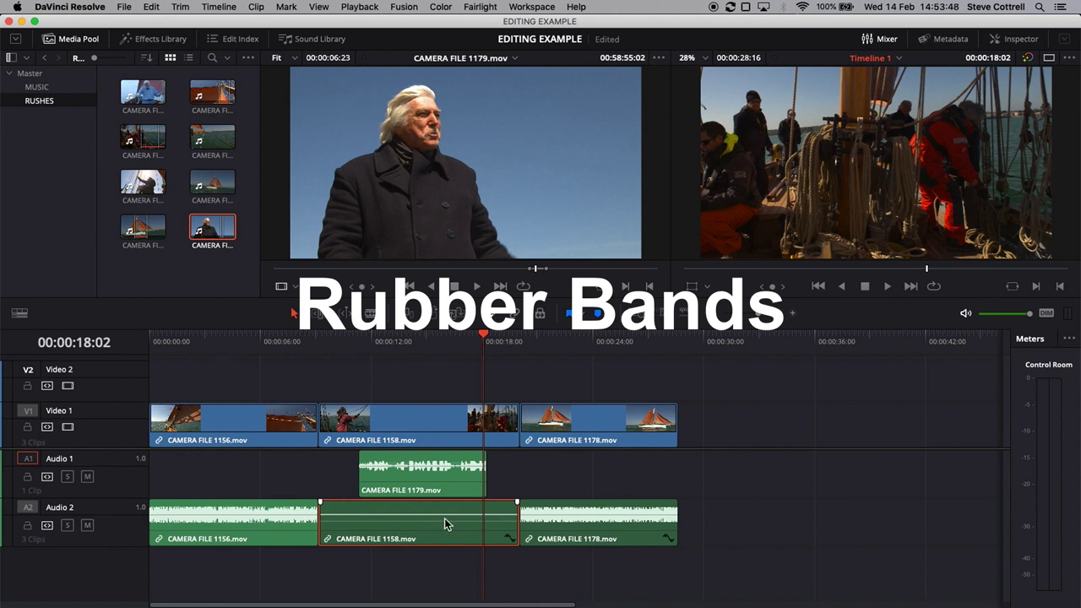
pyautogui.moveTo(447, 523); pyautogui.dragTo(452, 516)
pyautogui.click(393, 346)
pyautogui.press('space')
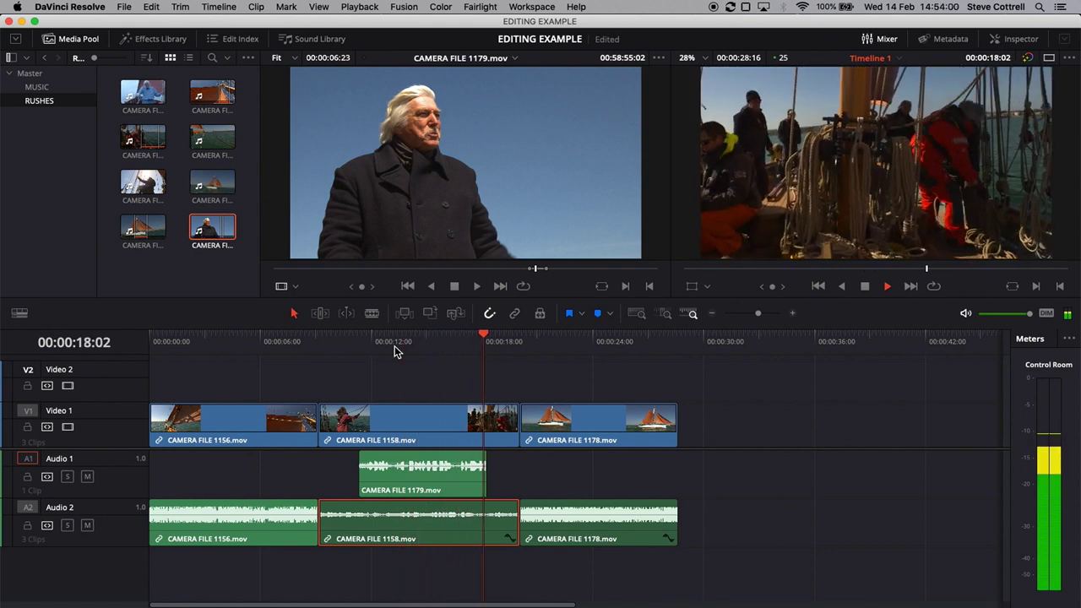
pyautogui.press('space')
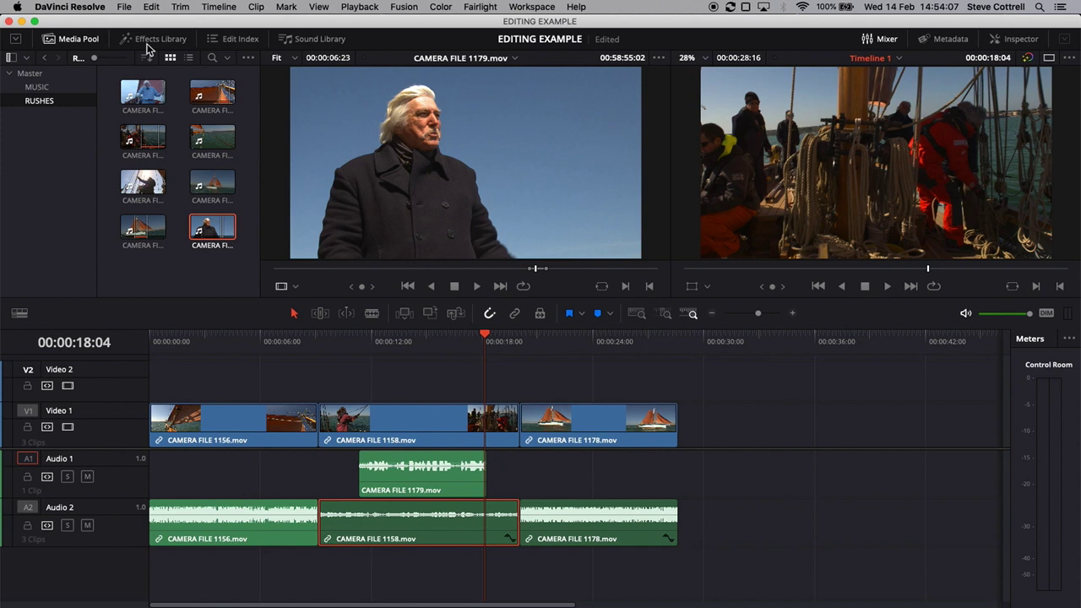
# - Add the marked section of MUSIC - Ceremonial Prelude.mp3 on a new Audio 3 track at the timeline start and play the mix
pyautogui.click(38, 89)
pyautogui.doubleClick(144, 93)
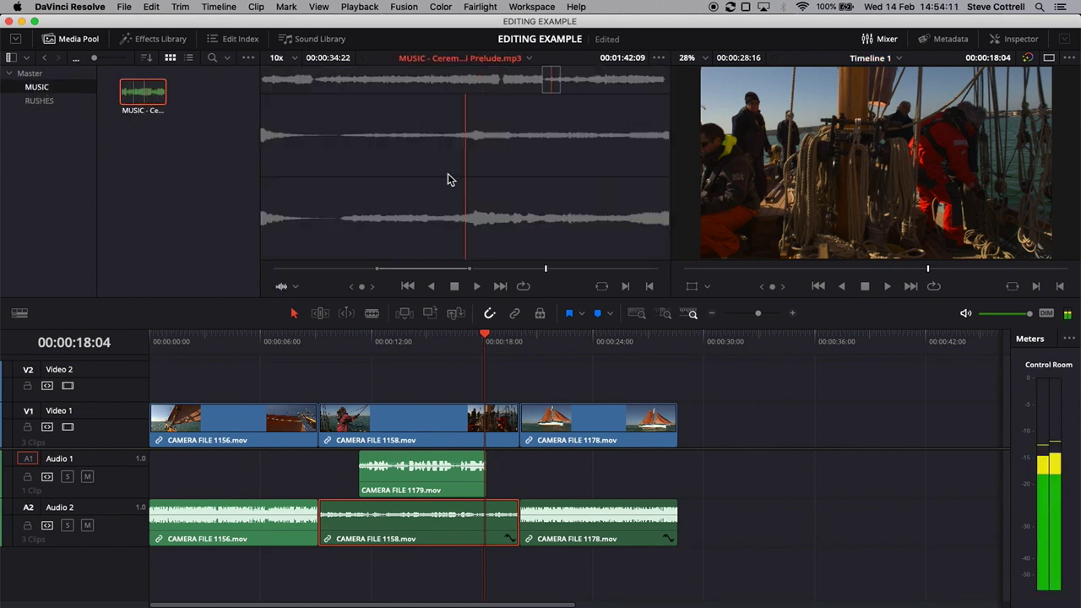
pyautogui.moveTo(448, 268); pyautogui.dragTo(414, 271)
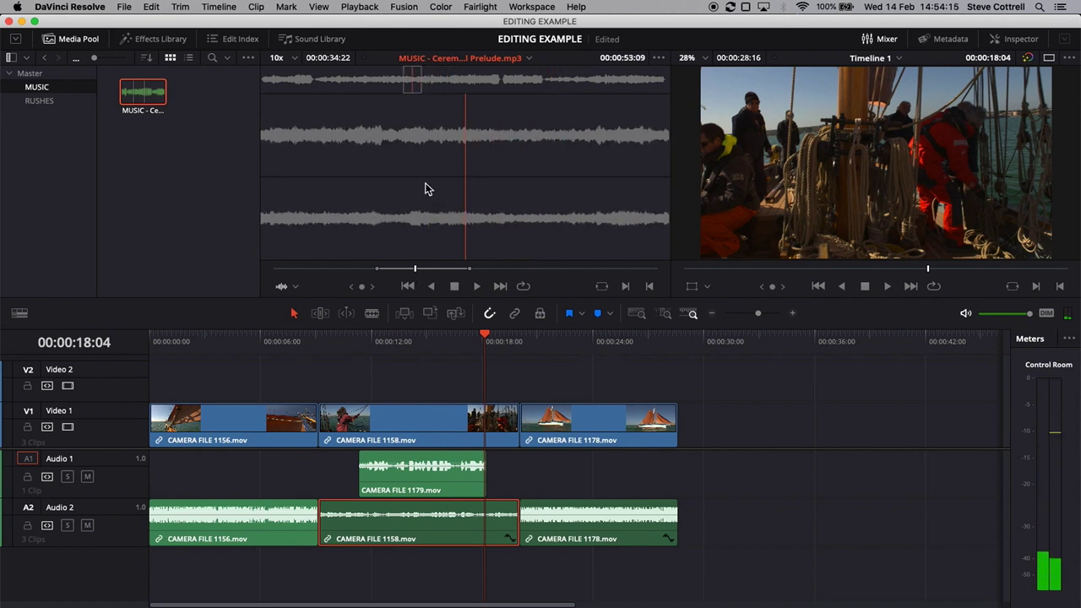
pyautogui.moveTo(425, 189); pyautogui.dragTo(165, 583)
pyautogui.click(379, 340)
pyautogui.press('space')
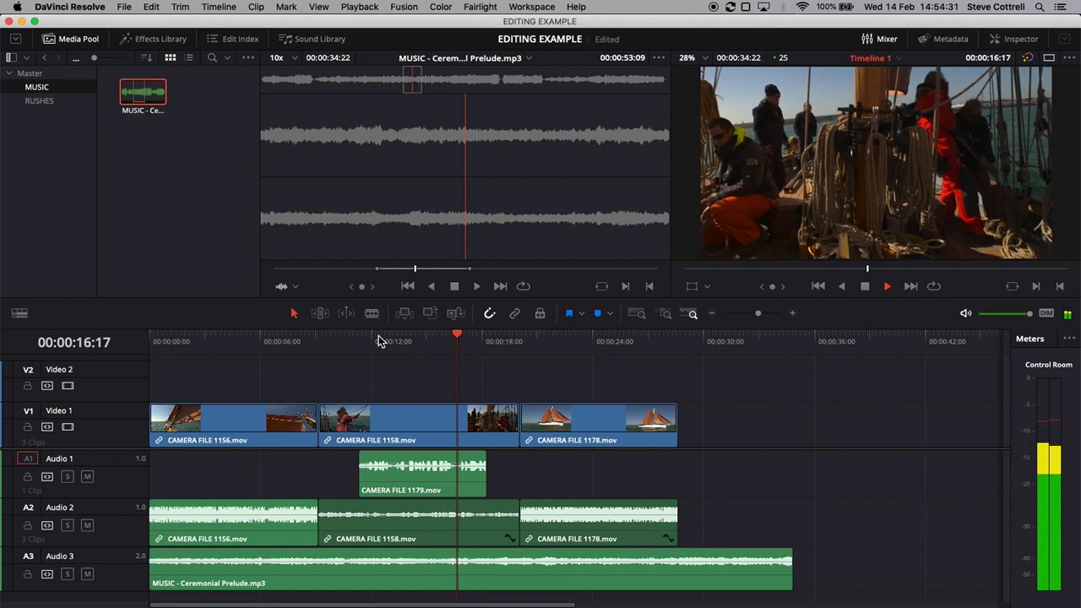
# - Lower the volume line of MUSIC - Ceremonial Prelude.mp3 on Audio 3 and replay the mix under the voice clip
pyautogui.press('space')
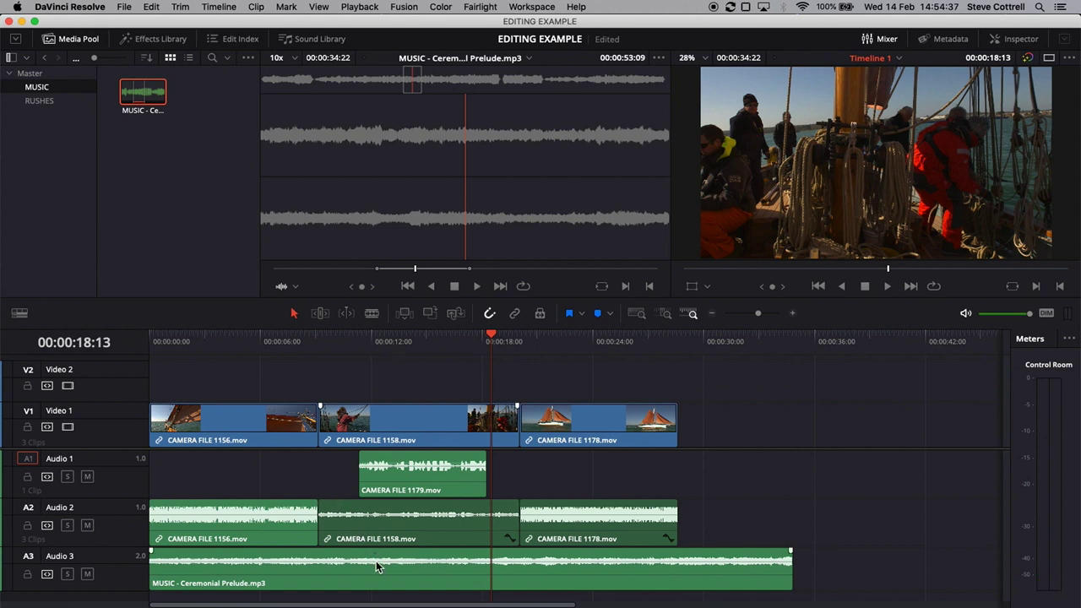
pyautogui.moveTo(380, 560); pyautogui.dragTo(379, 565)
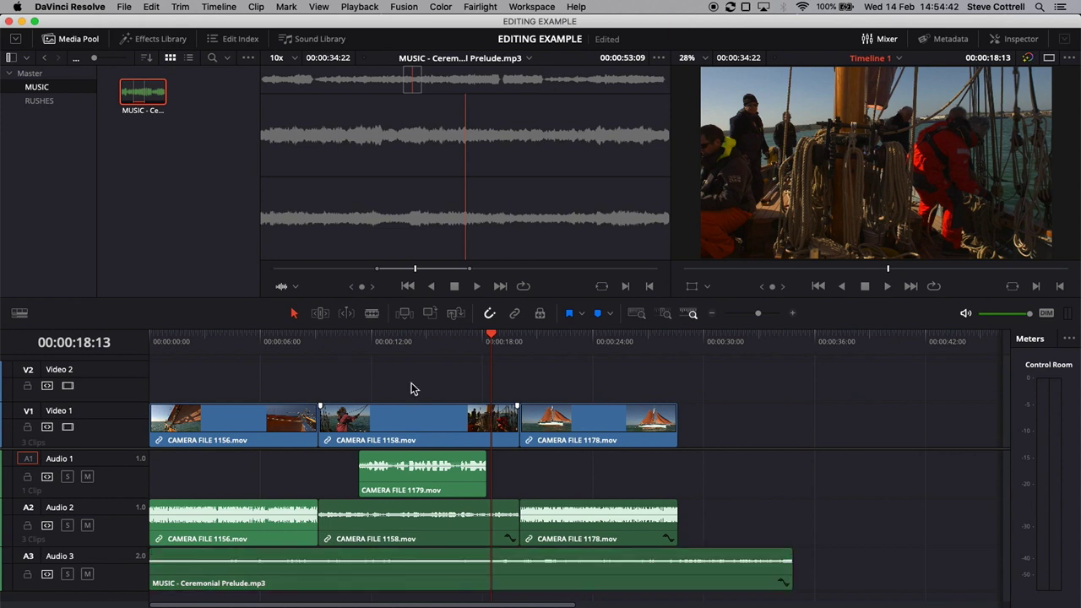
pyautogui.click(386, 341)
pyautogui.press('space')
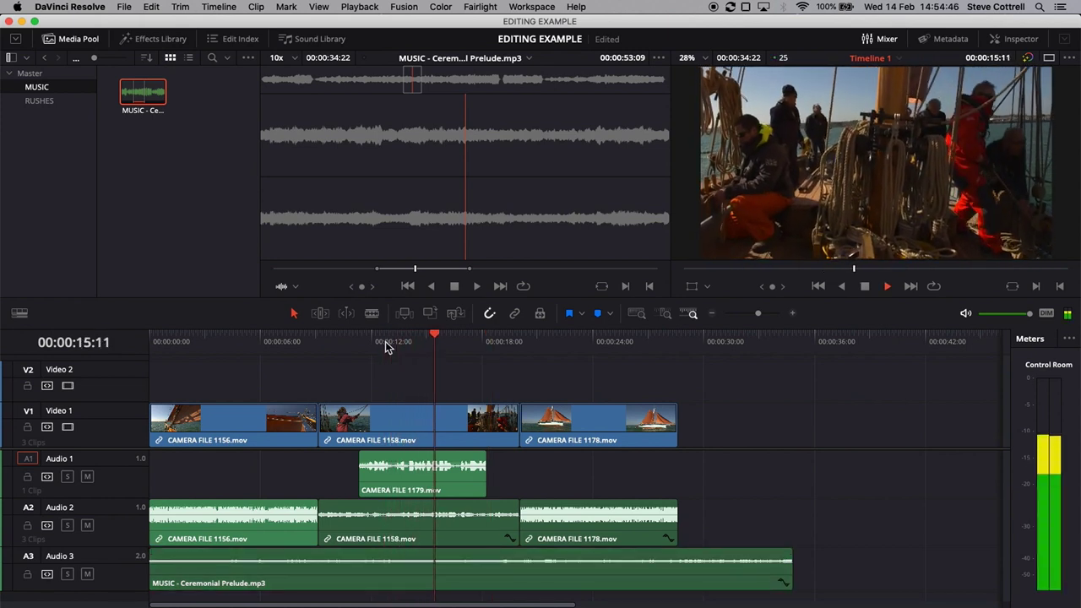
pyautogui.press('space')
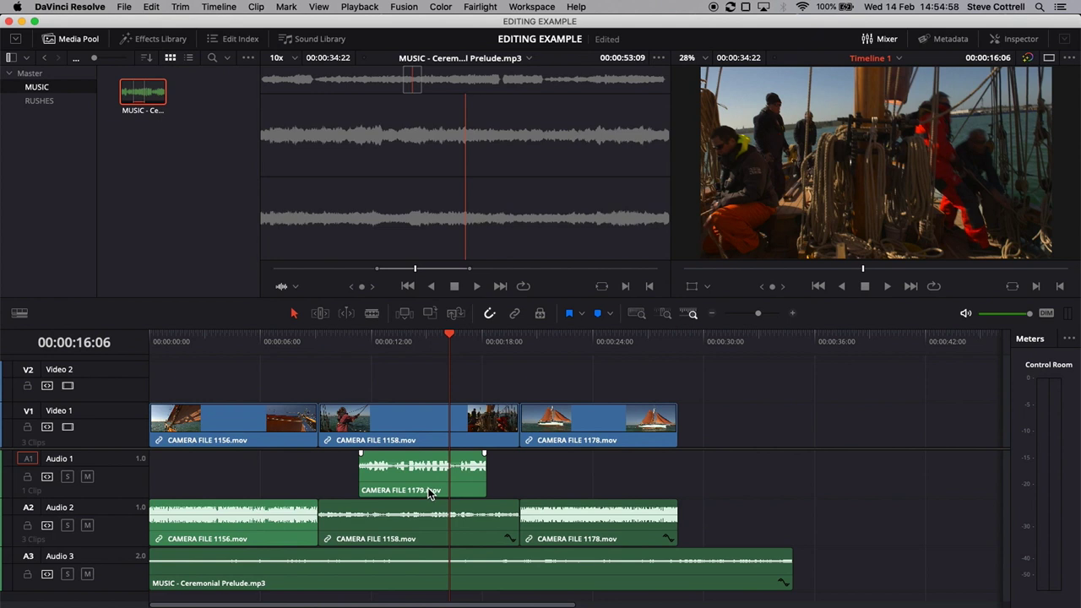
# - Add a Text title on Video 2 above CAMERA FILE 1178.mov and shorten it to span about 00:00:22 to 00:00:24
pyautogui.click(152, 43)
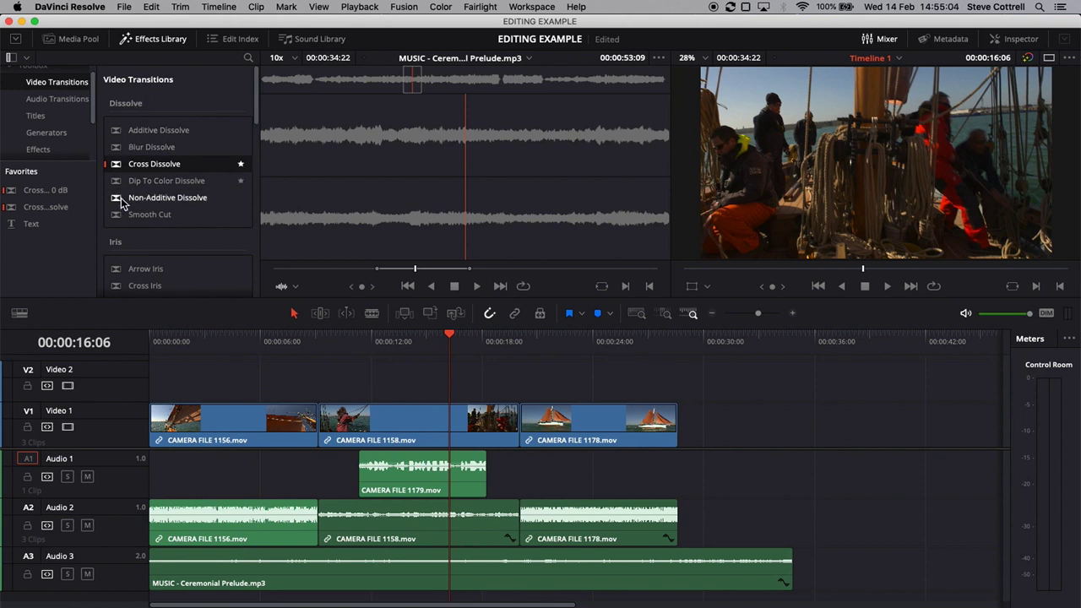
pyautogui.click(36, 117)
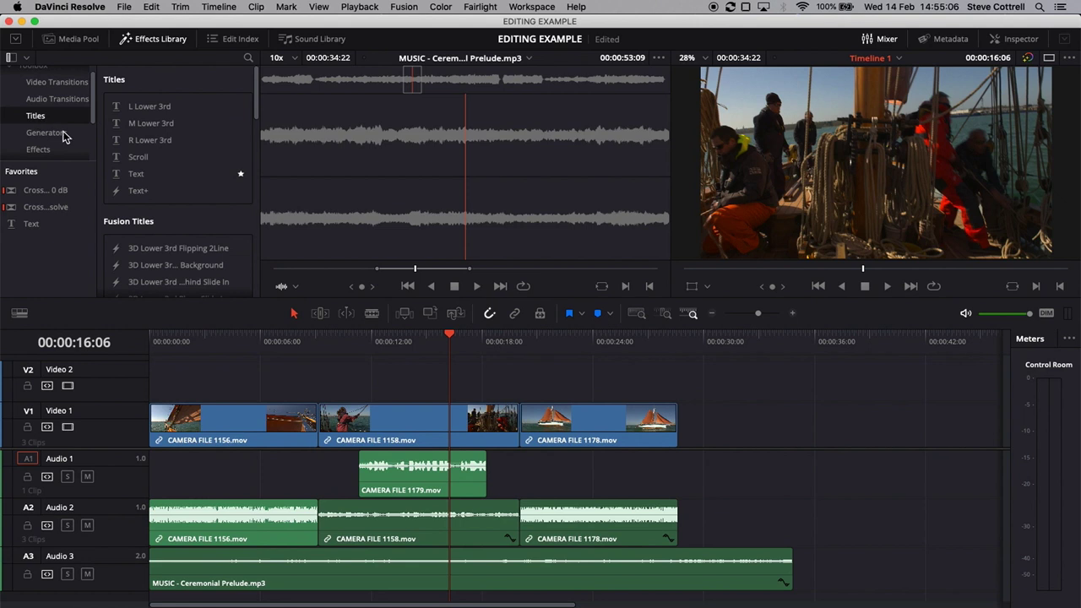
pyautogui.click(142, 181)
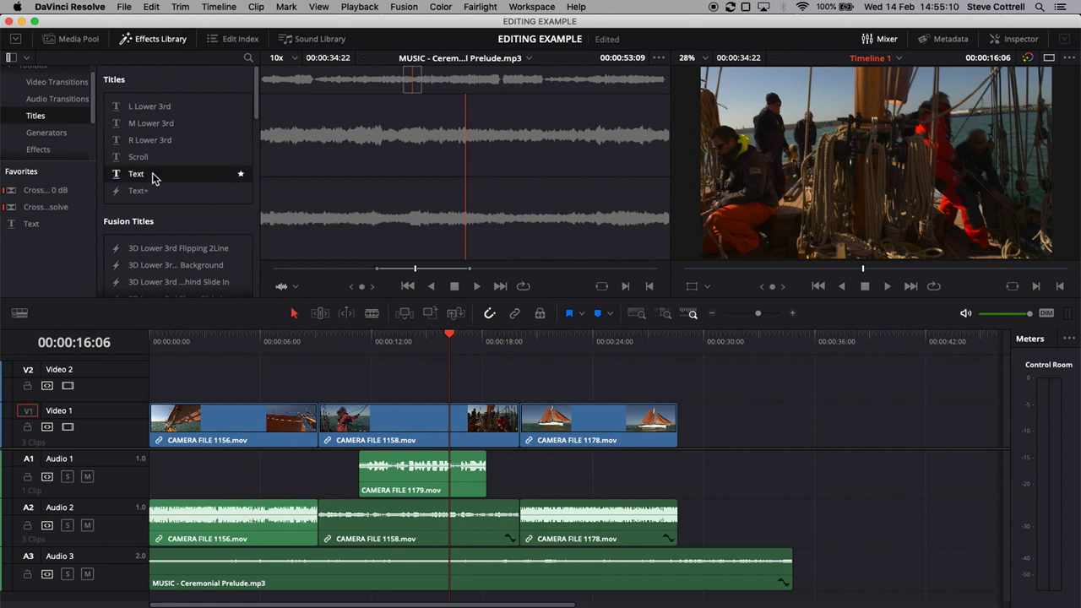
pyautogui.moveTo(155, 177); pyautogui.dragTo(520, 385)
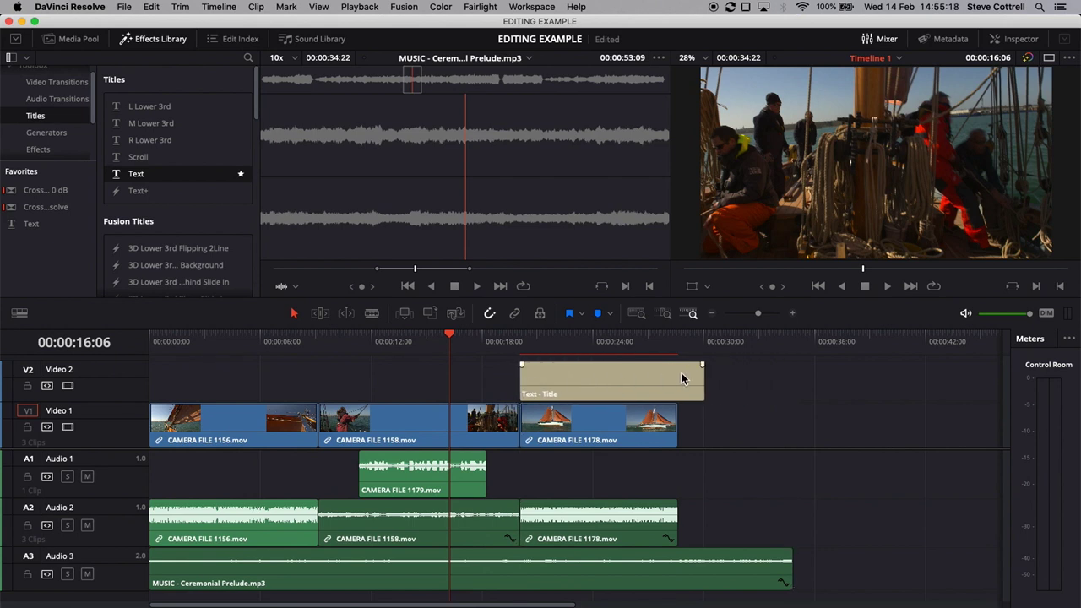
pyautogui.moveTo(696, 381); pyautogui.dragTo(595, 385)
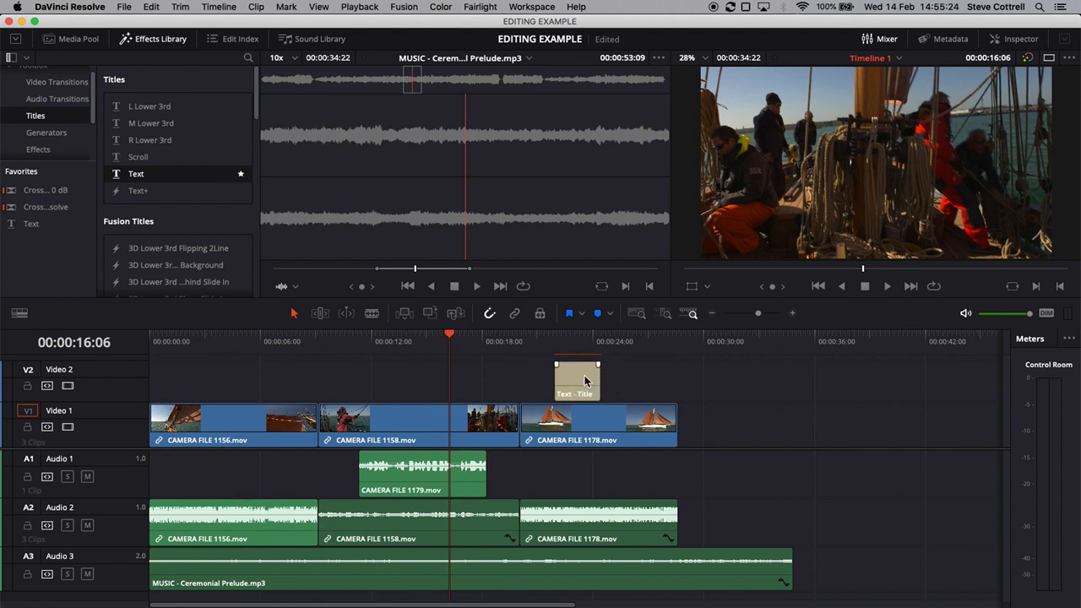
# - Replace the title clip's default text with "Golden Vanity"
pyautogui.doubleClick(577, 385)
pyautogui.click(876, 145)
pyautogui.click(875, 142)
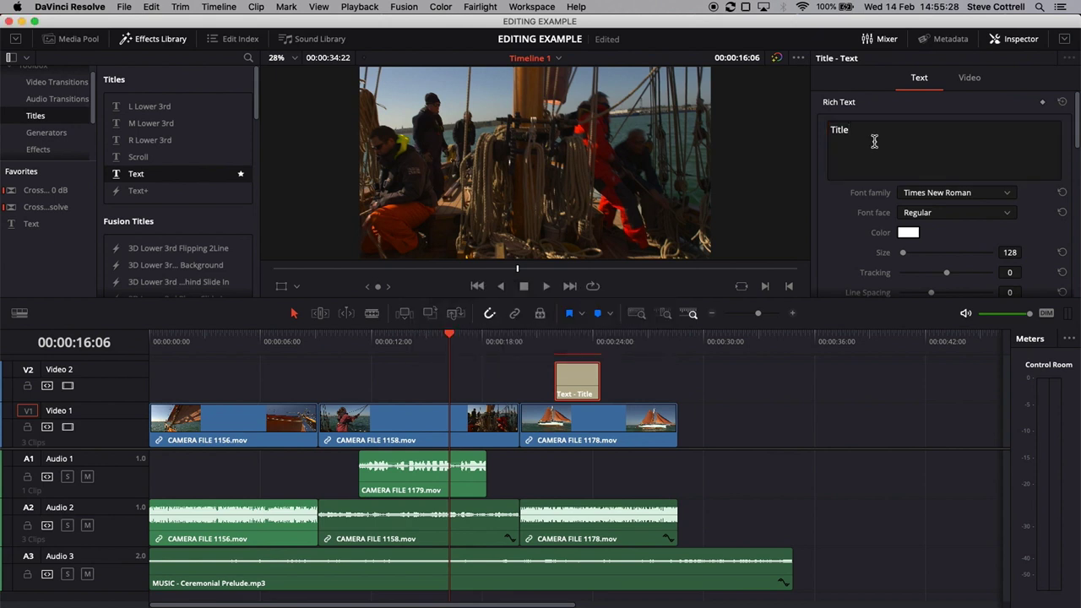
pyautogui.click(865, 135)
pyautogui.press('BackSpace')
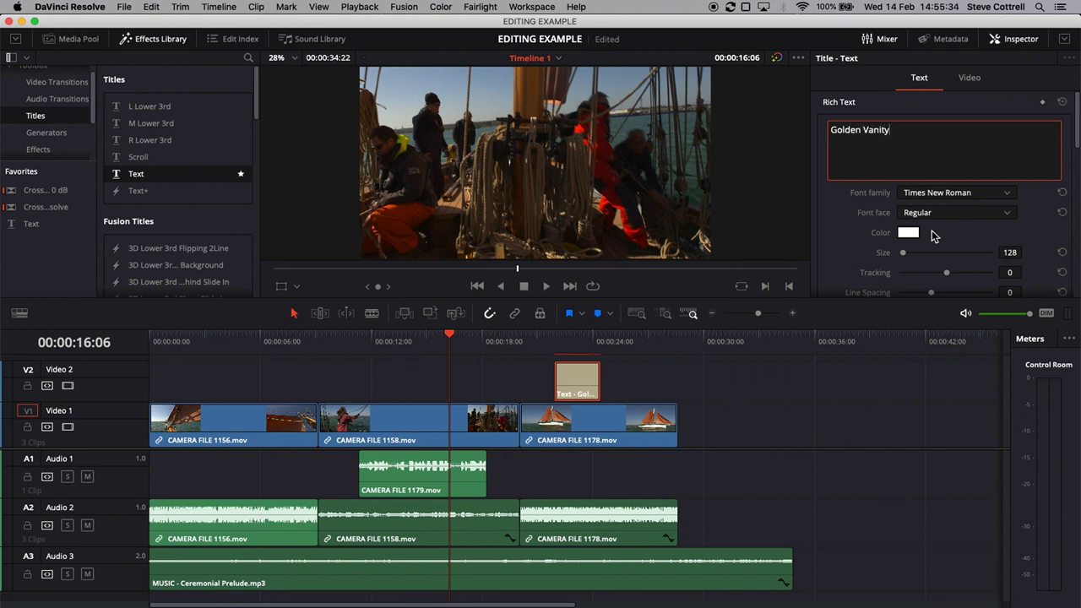
# - Set the title's font family to Arial and its size to 111 while previewing it over the sailing ship
pyautogui.click(949, 194)
pyautogui.scroll(20, 949, 332)
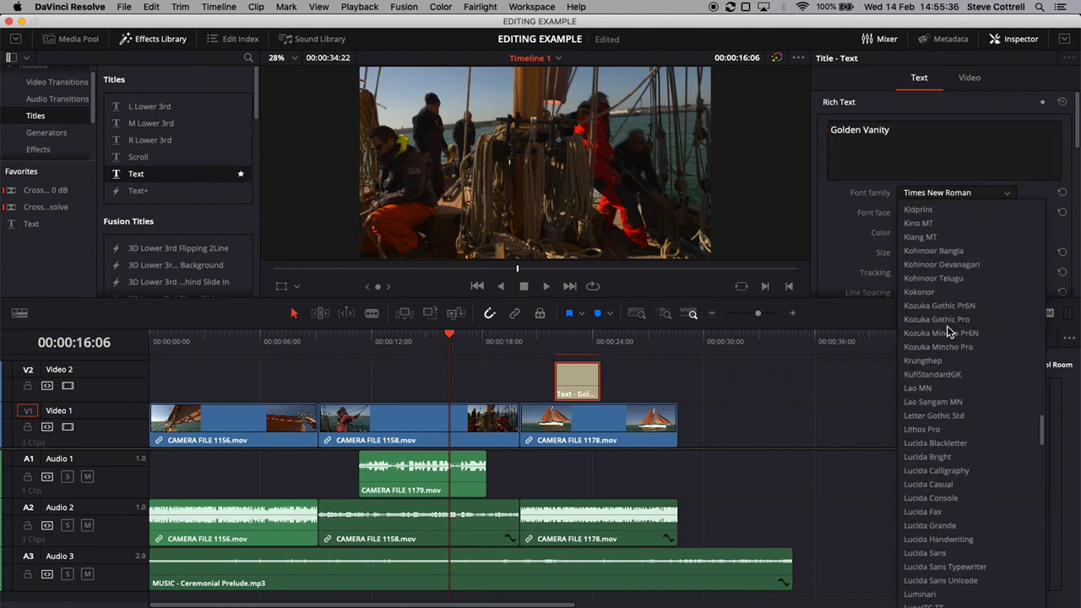
pyautogui.scroll(-6, 922, 496)
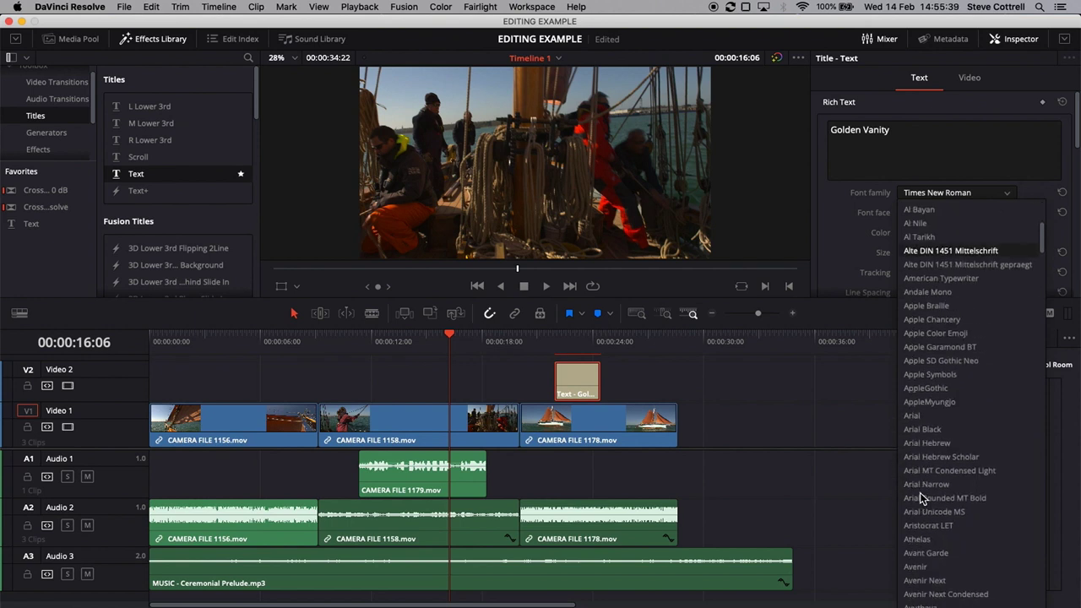
pyautogui.click(914, 416)
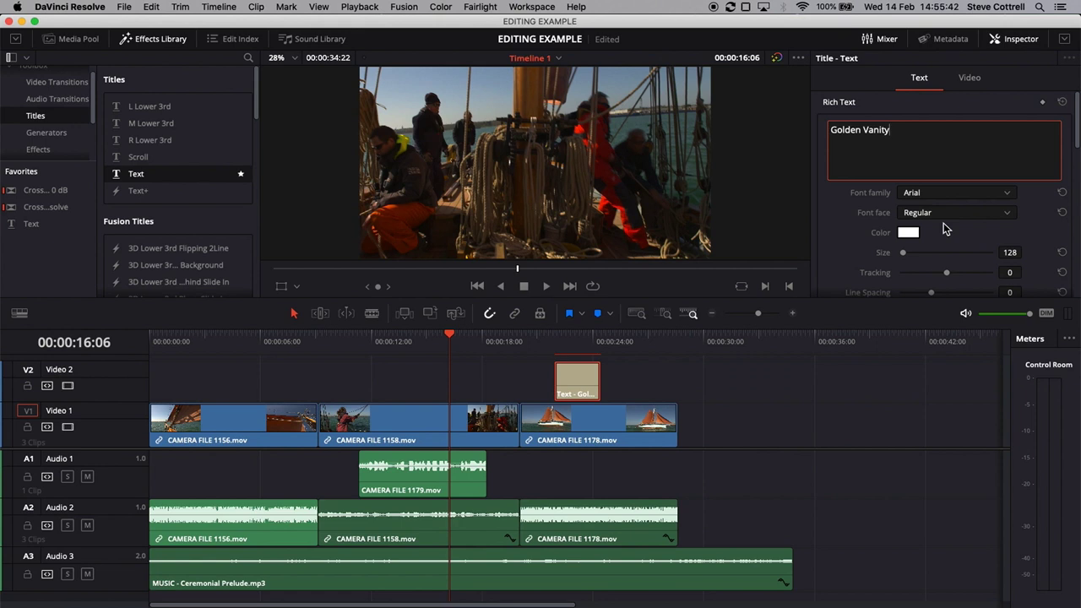
pyautogui.click(569, 342)
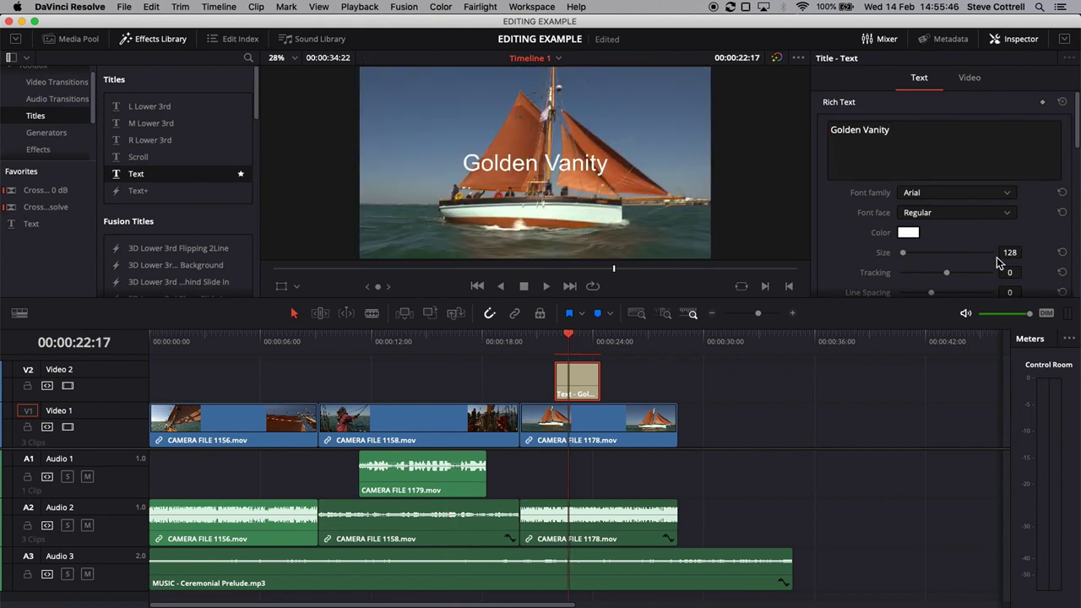
pyautogui.moveTo(1010, 254); pyautogui.dragTo(994, 254)
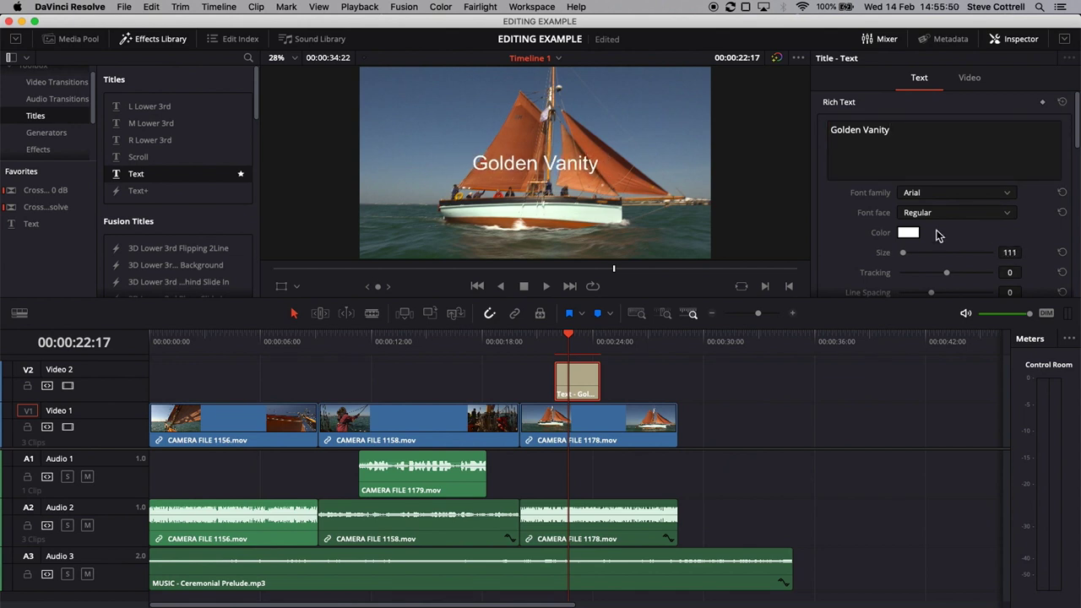
# - Try the title over the ship's hull with a horizontal drop shadow offset of about 8, and reset the offset to 0
pyautogui.click(553, 168)
pyautogui.moveTo(554, 168); pyautogui.dragTo(590, 219)
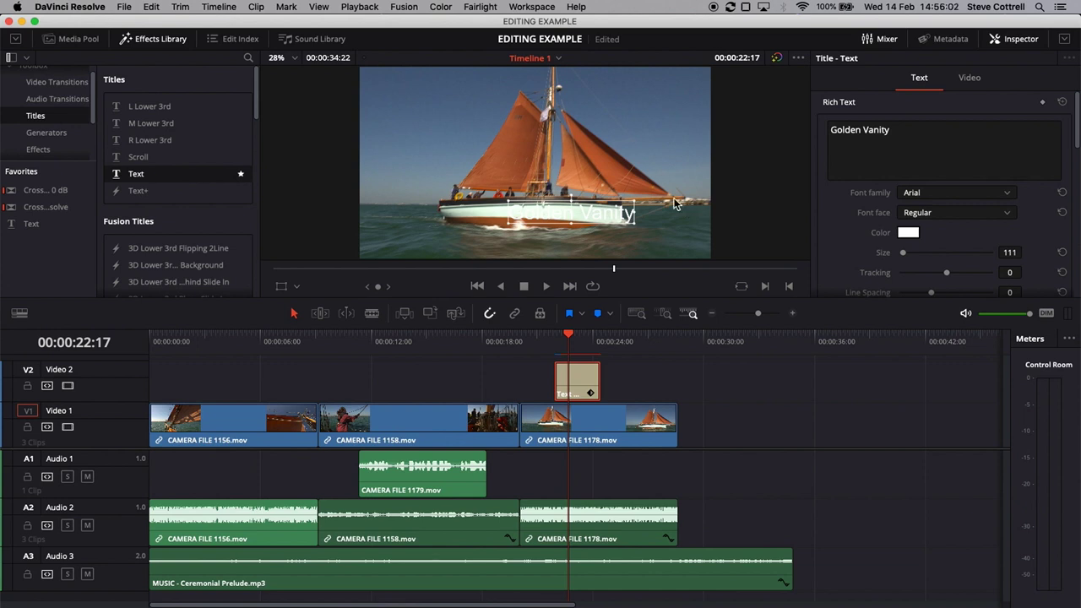
pyautogui.scroll(-4, 834, 219)
pyautogui.scroll(-4, 834, 220)
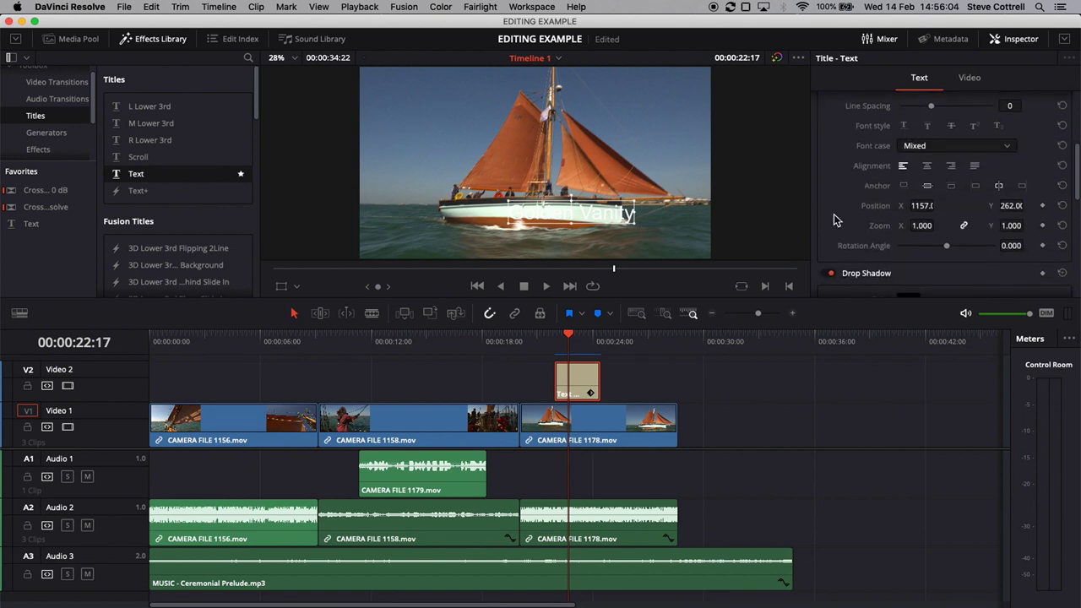
pyautogui.scroll(-1, 834, 219)
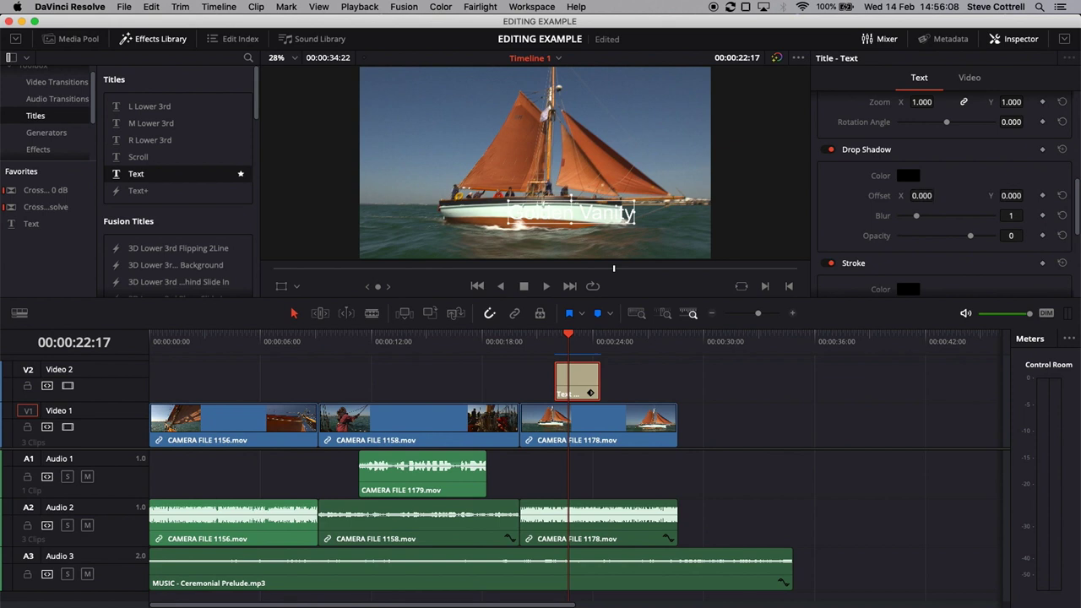
pyautogui.moveTo(922, 195); pyautogui.dragTo(937, 195)
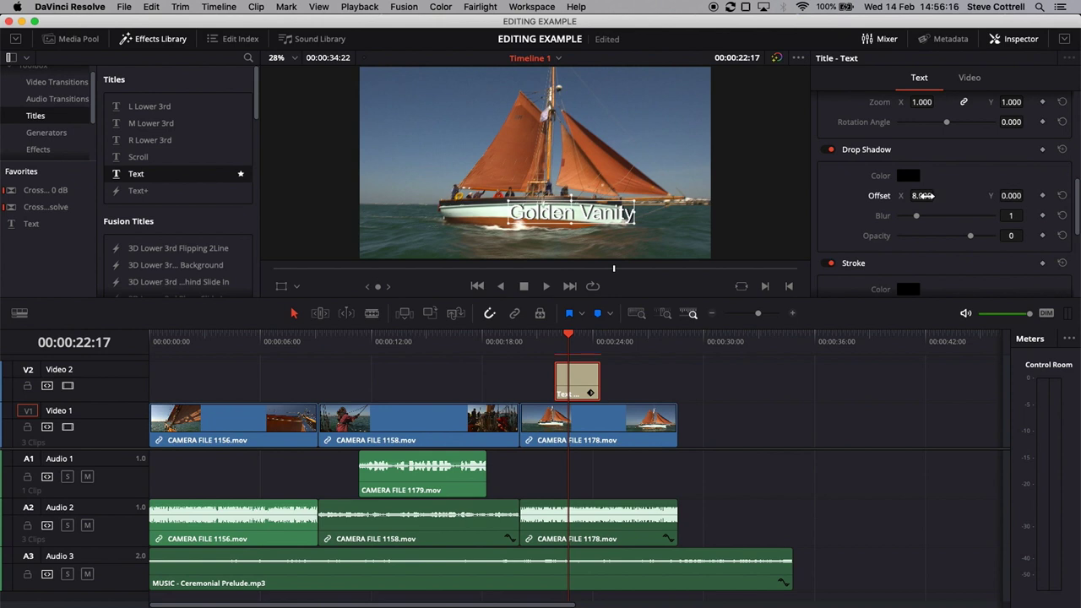
pyautogui.moveTo(922, 195); pyautogui.dragTo(805, 211)
# - Move the title into the sky at the picture's upper-left corner and check where it appears on the timeline
pyautogui.click(513, 144)
pyautogui.moveTo(513, 144); pyautogui.dragTo(465, 111)
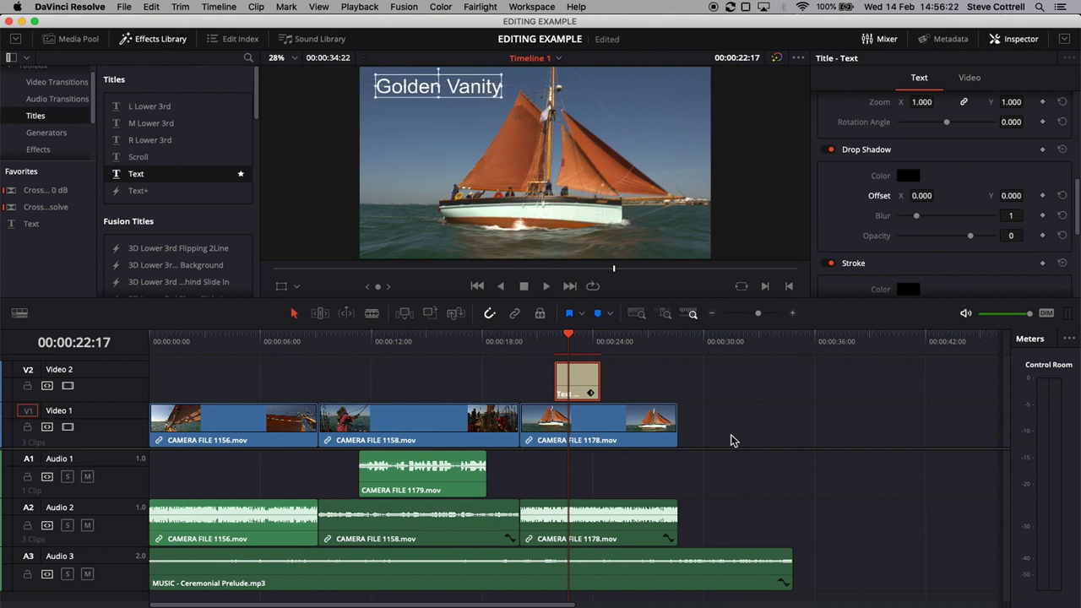
pyautogui.click(739, 393)
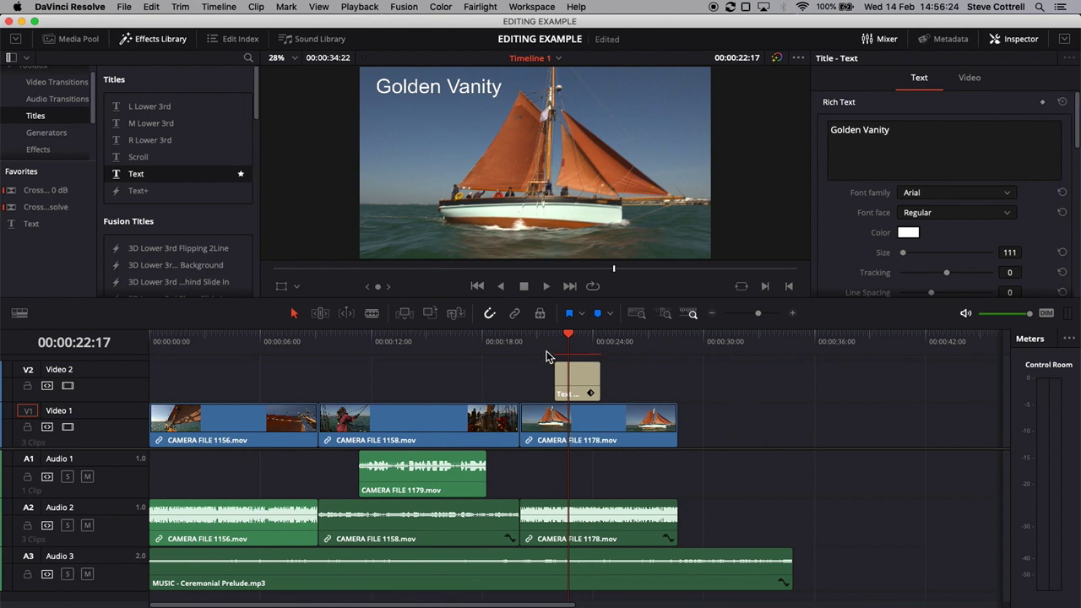
pyautogui.click(512, 343)
pyautogui.click(570, 345)
# - Try placing the title on Video 1 beneath CAMERA FILE 1178.mov on Video 2, and restore the title to the upper track
pyautogui.moveTo(592, 381); pyautogui.dragTo(729, 386)
pyautogui.moveTo(626, 423); pyautogui.dragTo(626, 381)
pyautogui.click(707, 400)
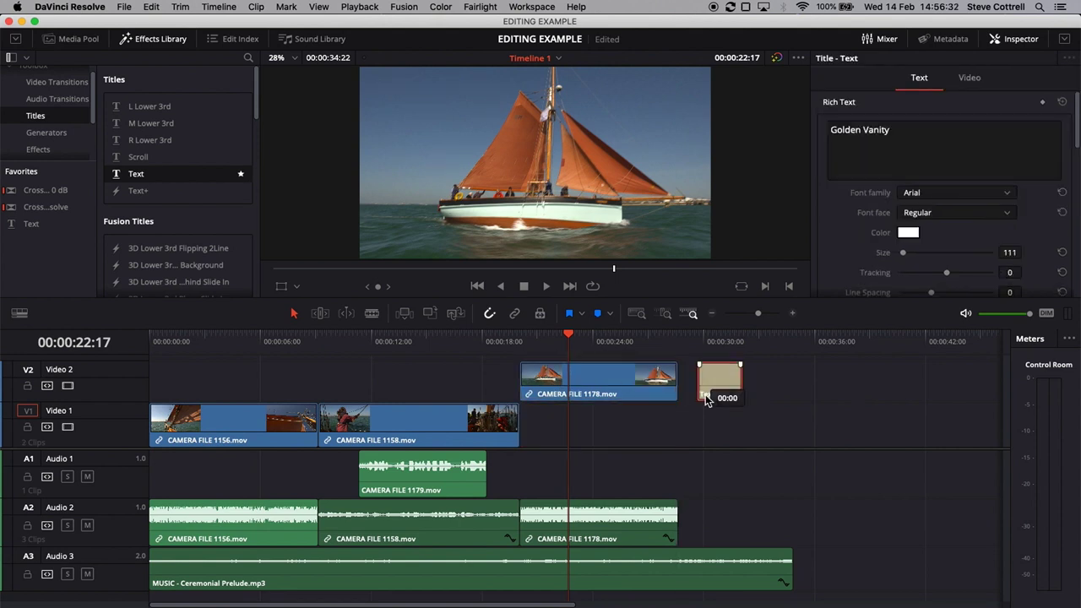
pyautogui.moveTo(706, 400); pyautogui.dragTo(593, 441)
pyautogui.click(602, 343)
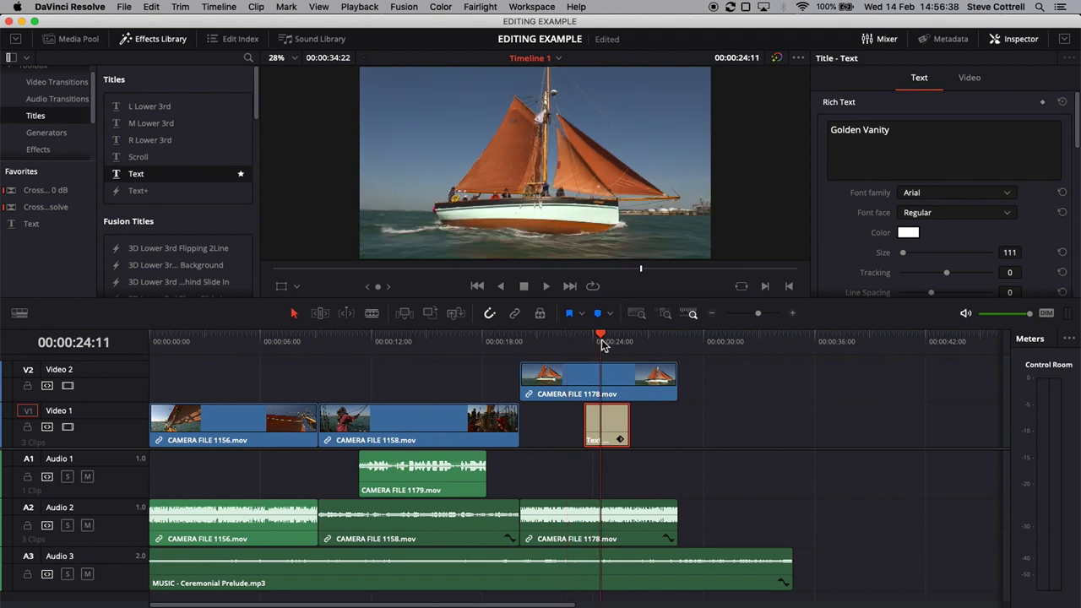
pyautogui.moveTo(617, 389); pyautogui.dragTo(728, 388)
pyautogui.moveTo(610, 423); pyautogui.dragTo(581, 448)
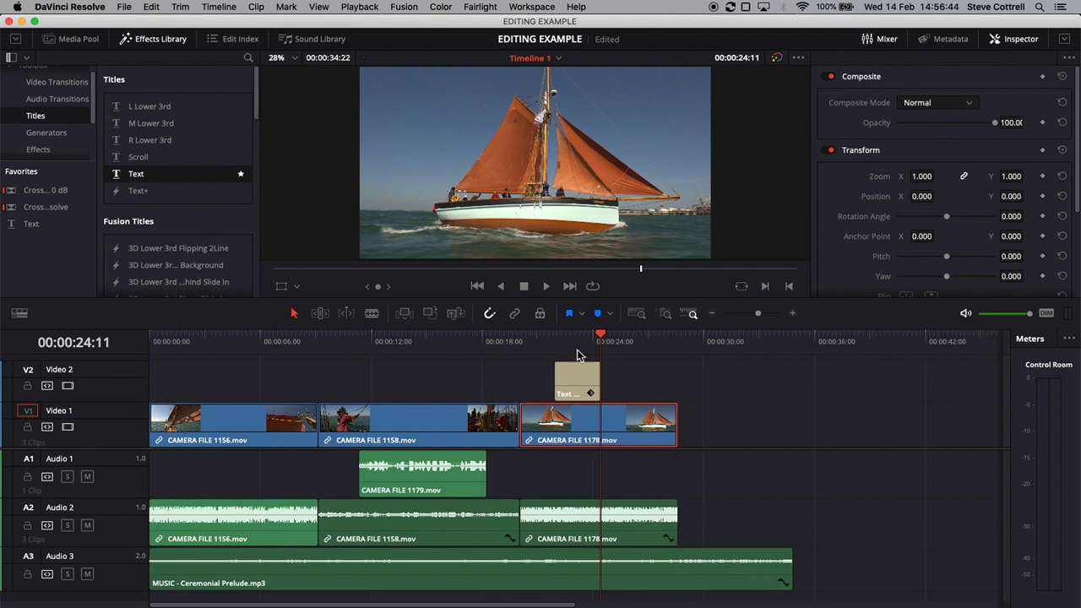
pyautogui.click(576, 342)
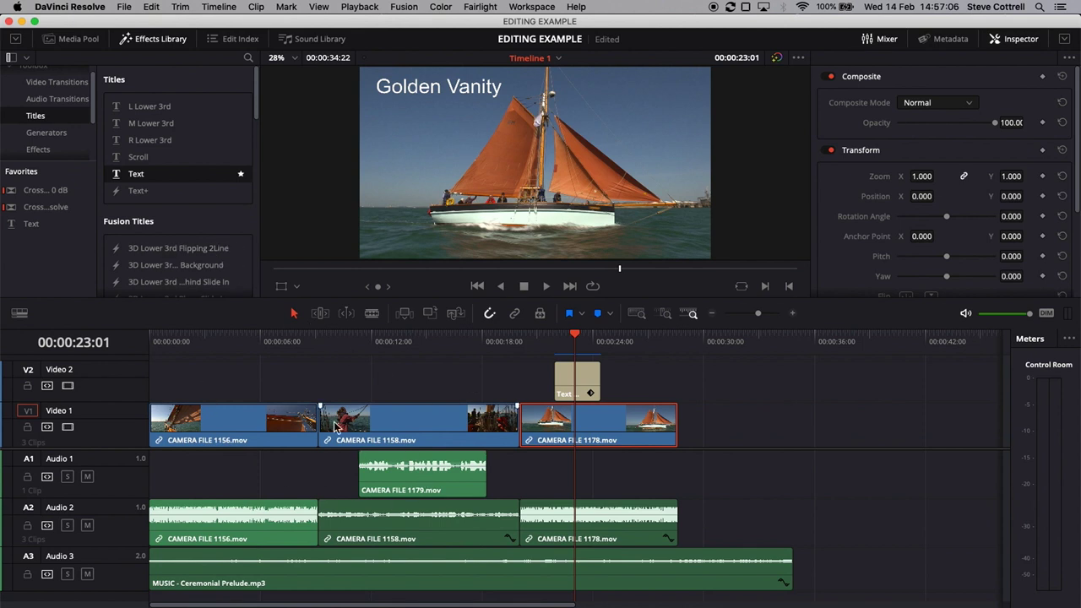
# - Play through the cut between CAMERA FILE 1156.mov and CAMERA FILE 1158.mov and rewind to just before it
pyautogui.click(296, 343)
pyautogui.press('space')
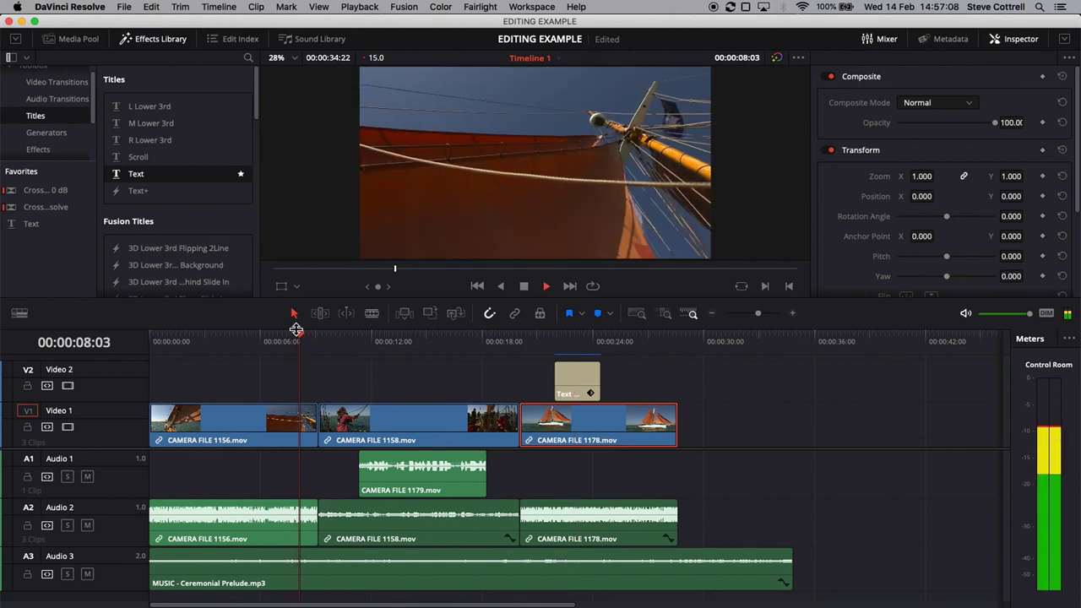
pyautogui.press('j')
pyautogui.press('l')
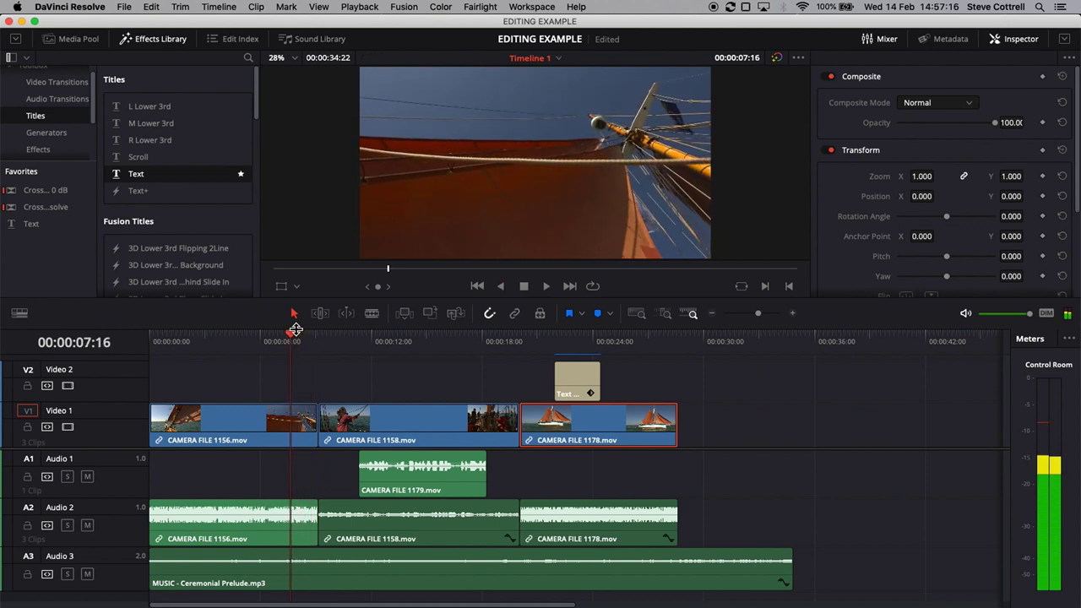
# - Add a Cross Dissolve at the cut between CAMERA FILE 1156.mov and CAMERA FILE 1158.mov on Video 1 and play it back
pyautogui.click(56, 83)
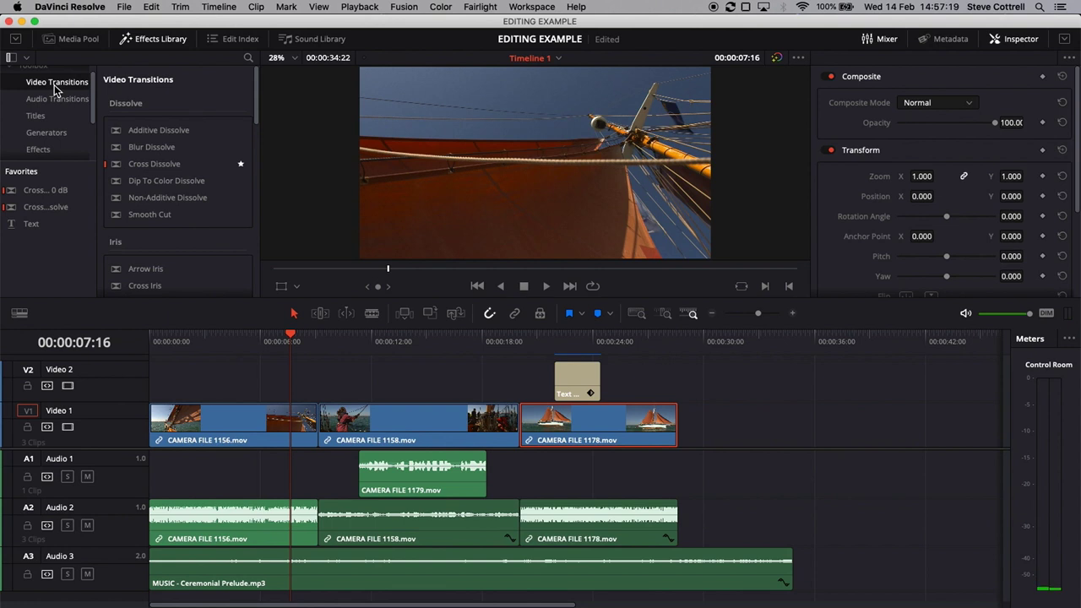
pyautogui.click(144, 171)
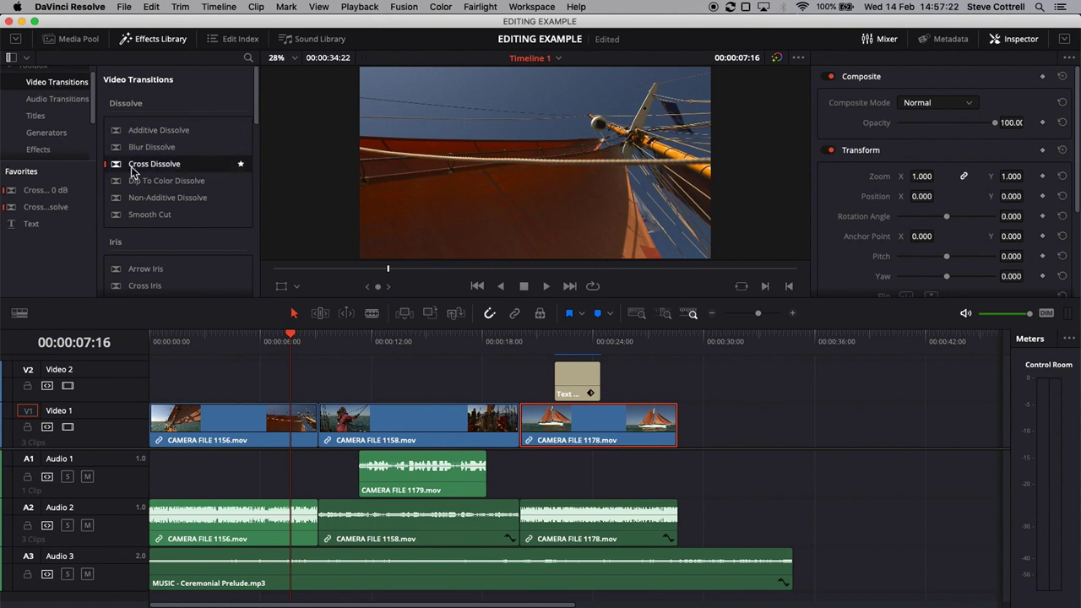
pyautogui.moveTo(128, 167); pyautogui.dragTo(319, 416)
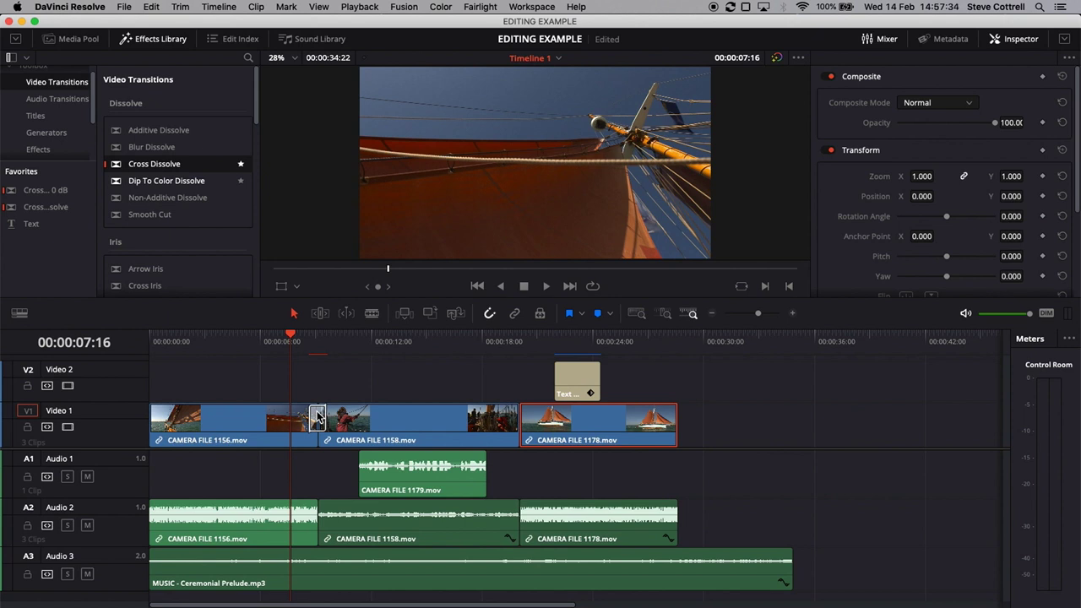
pyautogui.press('super+s')
pyautogui.click(305, 338)
pyautogui.press('space')
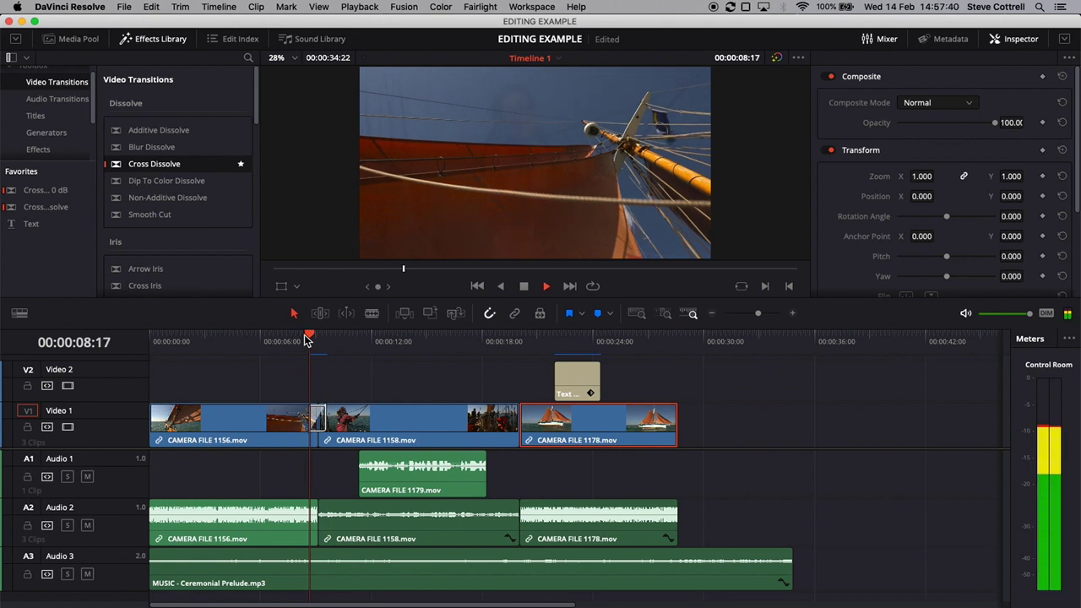
pyautogui.press('j')
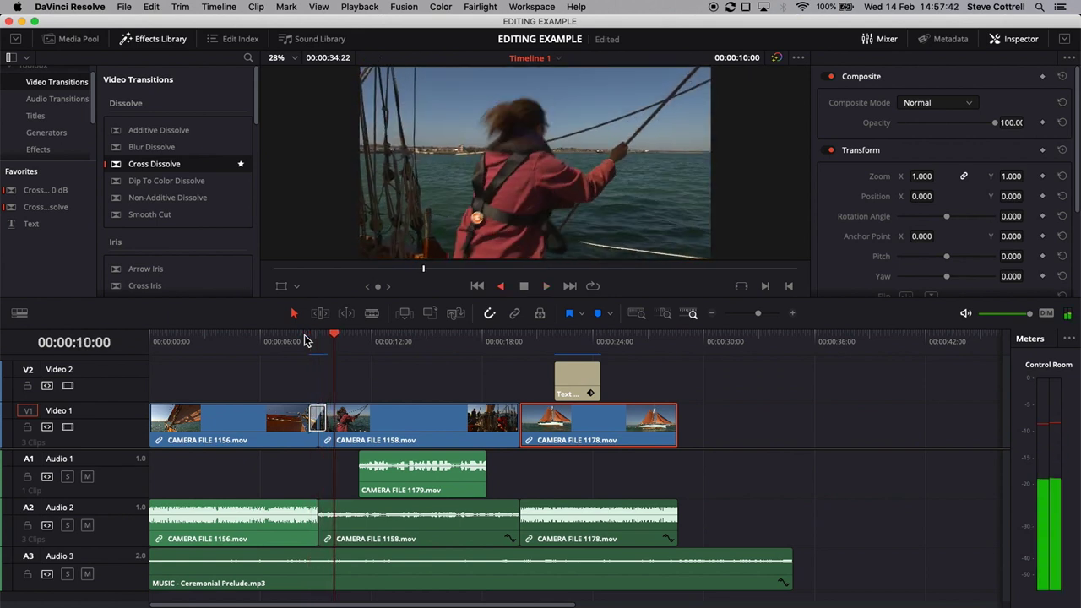
pyautogui.press('space')
# - Adjust the length of the Cross Dissolve between the first two clips on Video 1 and deselect it
pyautogui.click(325, 422)
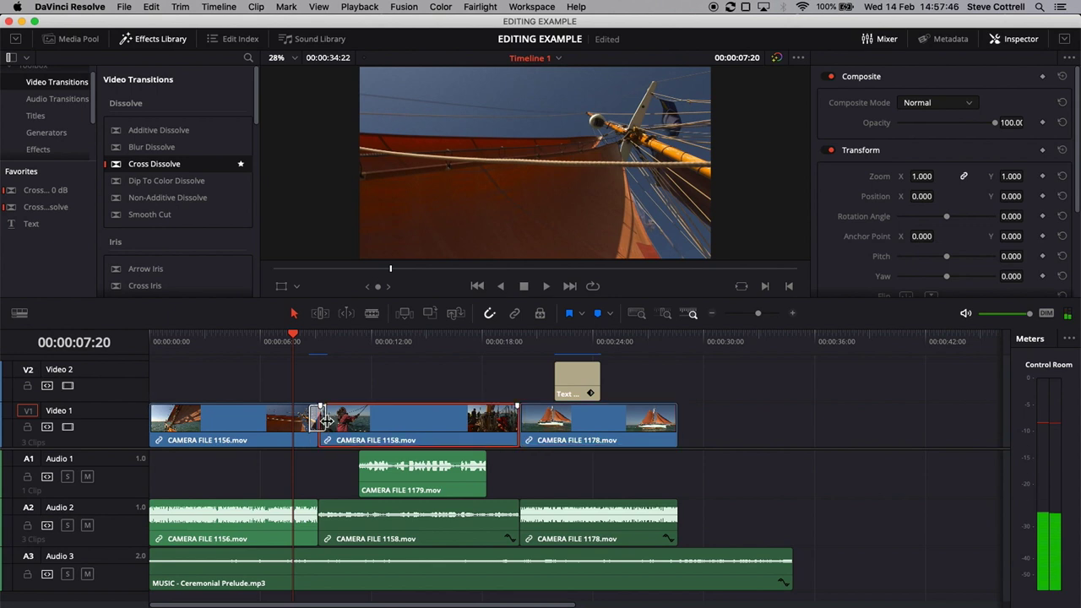
pyautogui.press('super+t')
pyautogui.moveTo(331, 422)
pyautogui.mouseDown()
pyautogui.moveTo(344, 421)
pyautogui.moveTo(328, 427)
pyautogui.mouseUp()
pyautogui.click(275, 369)
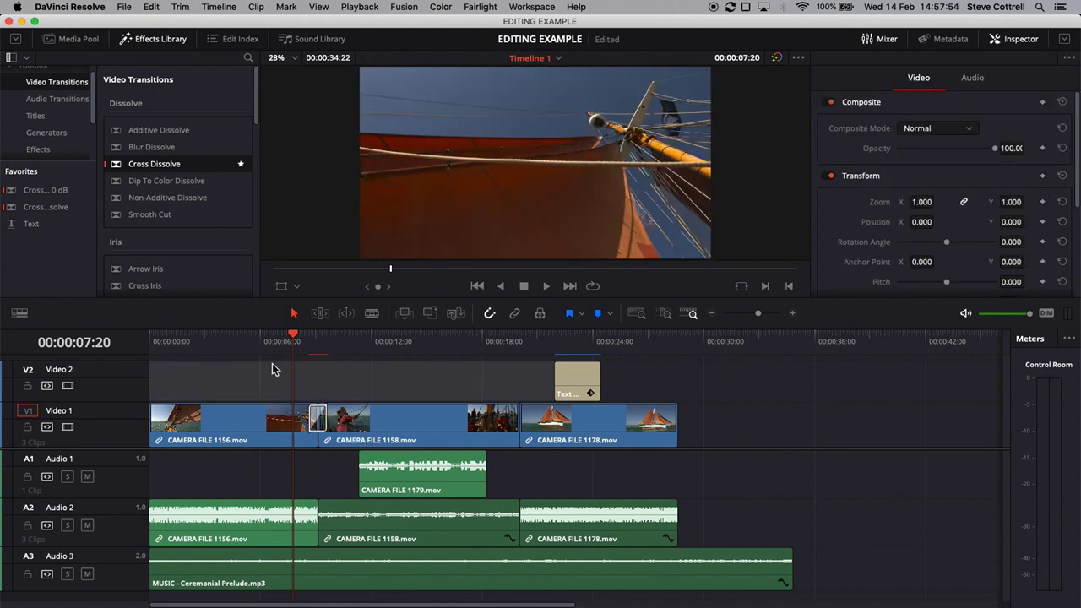
# - Play back the adjusted Cross Dissolve between CAMERA FILE 1156.mov and CAMERA FILE 1158.mov twice, stopping just past it
pyautogui.click(271, 339)
pyautogui.press('space')
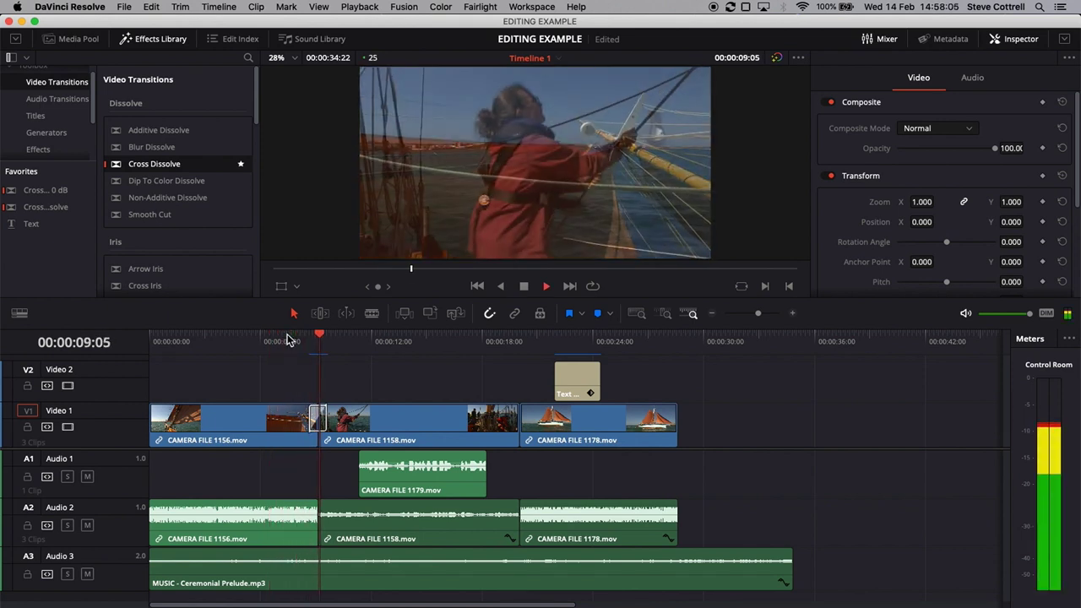
pyautogui.press('space')
pyautogui.press('j')
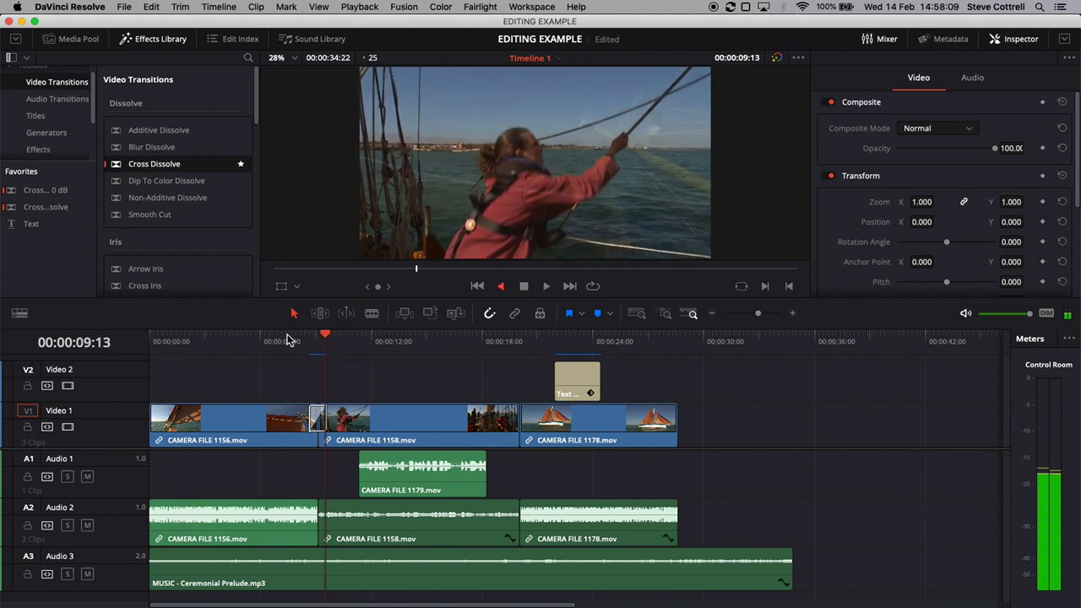
pyautogui.press('l')
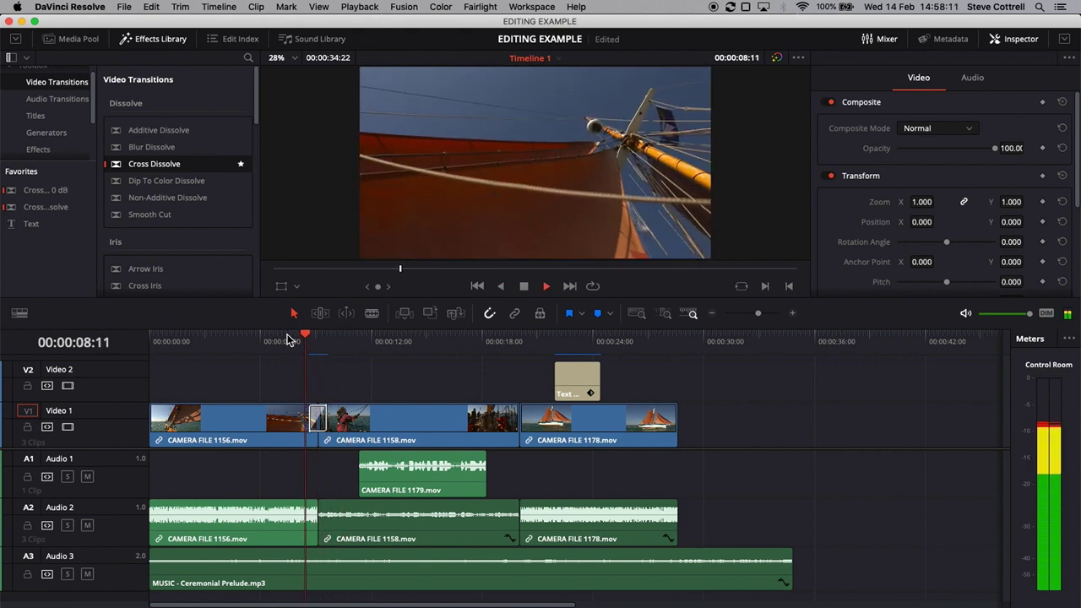
pyautogui.press('k')
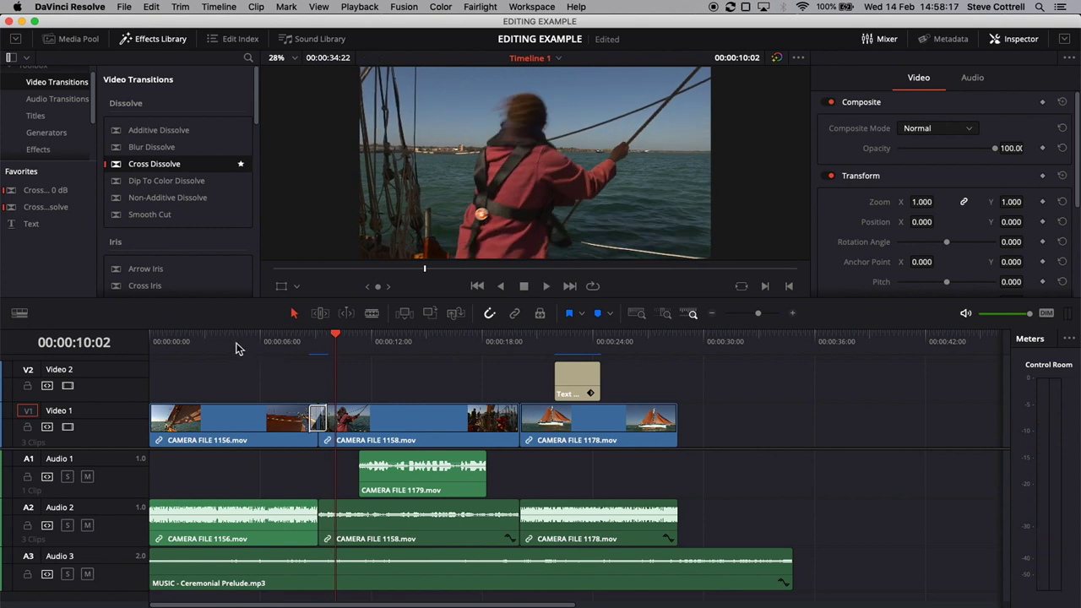
# - Lock the Video 1 and Video 2 tracks
pyautogui.click(181, 379)
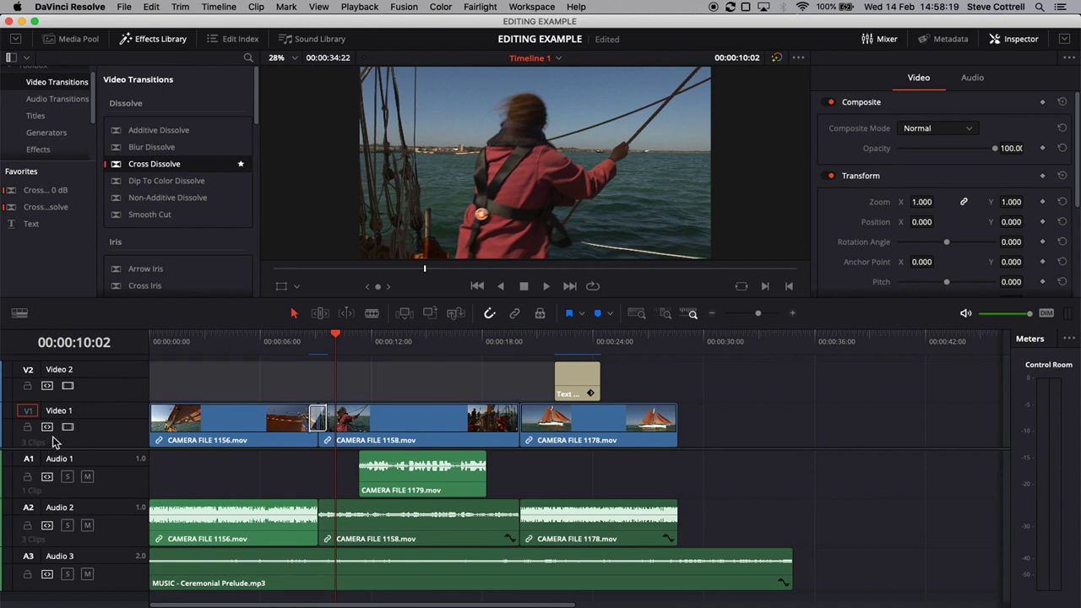
pyautogui.click(27, 428)
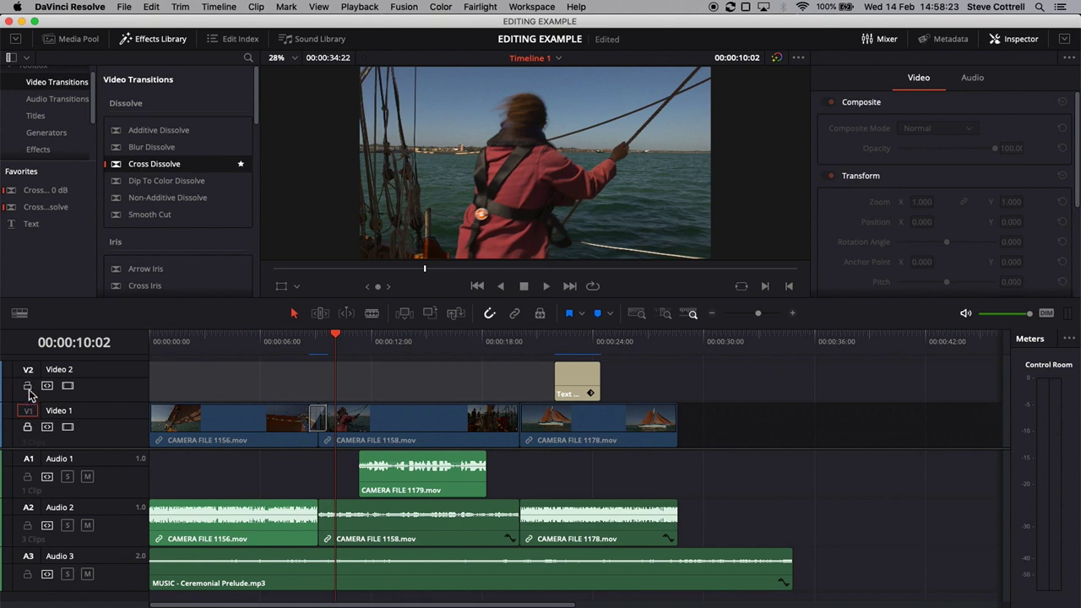
pyautogui.click(28, 387)
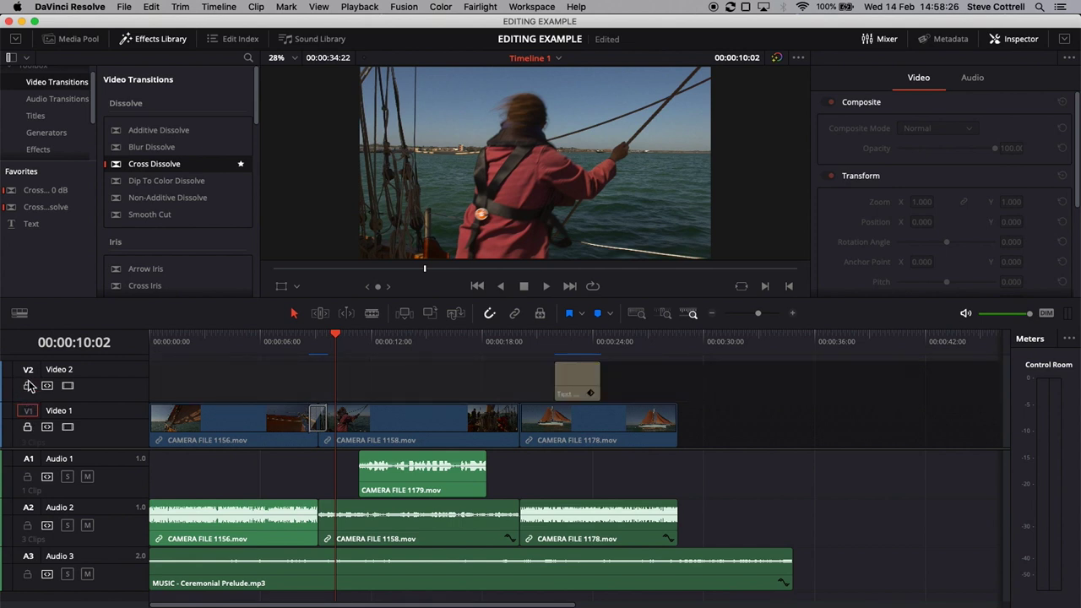
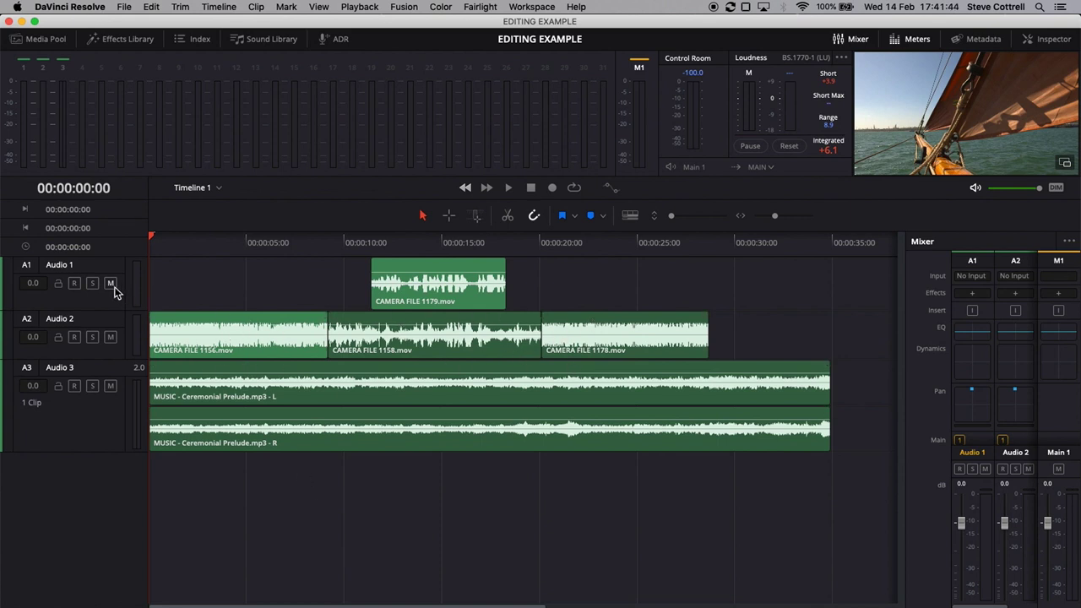
# - Mute Audio 1 and Audio 3, and play repeatedly through the Audio 2 cut between CAMERA FILE 1158.mov and CAMERA FILE 1178.mov
pyautogui.click(110, 386)
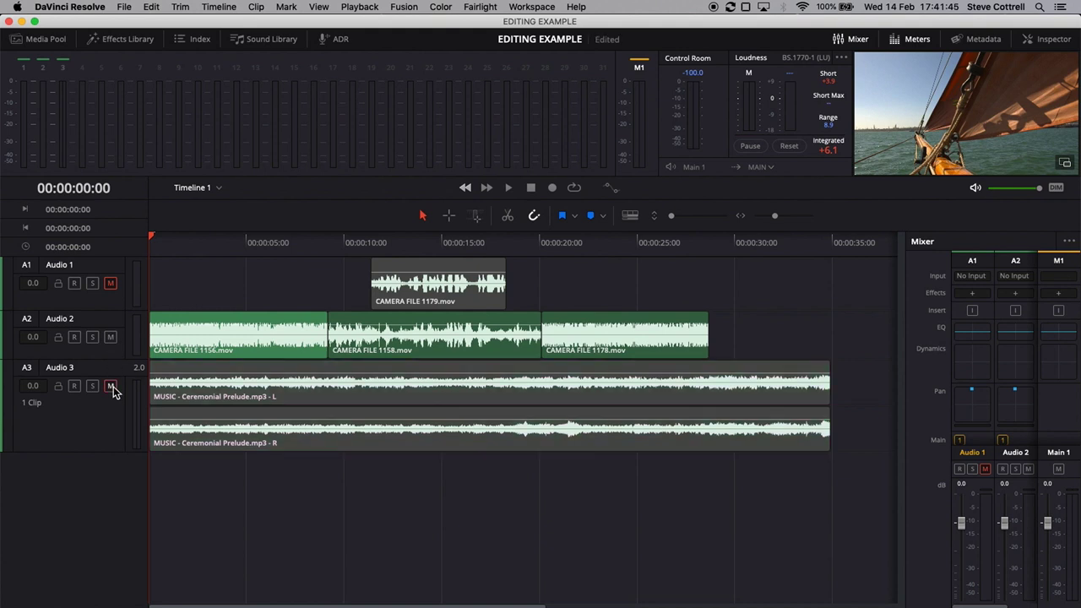
pyautogui.click(316, 332)
pyautogui.click(342, 342)
pyautogui.click(551, 342)
pyautogui.click(519, 243)
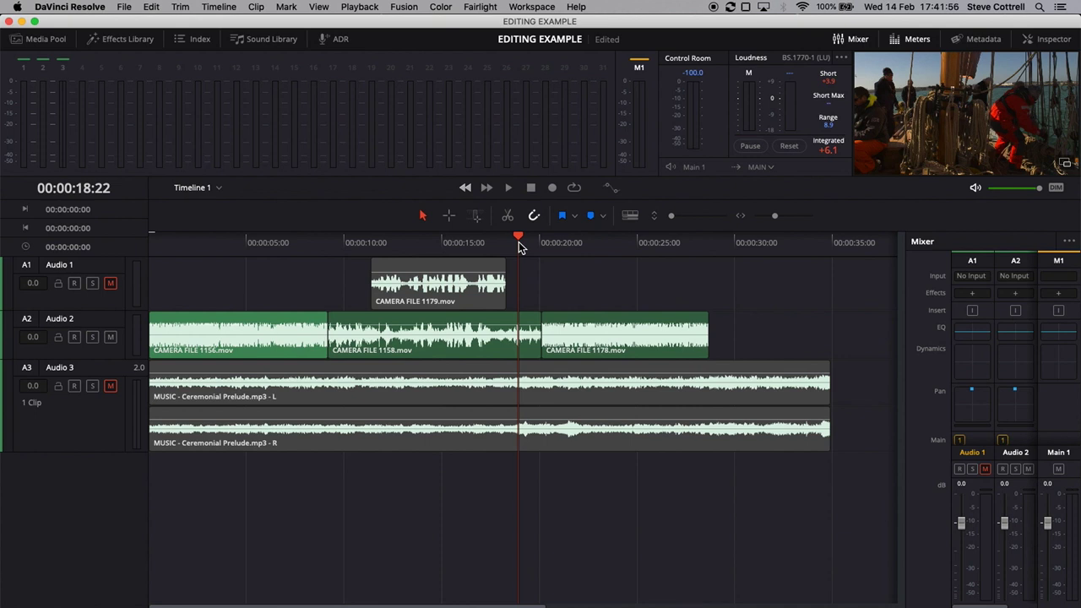
pyautogui.press('space')
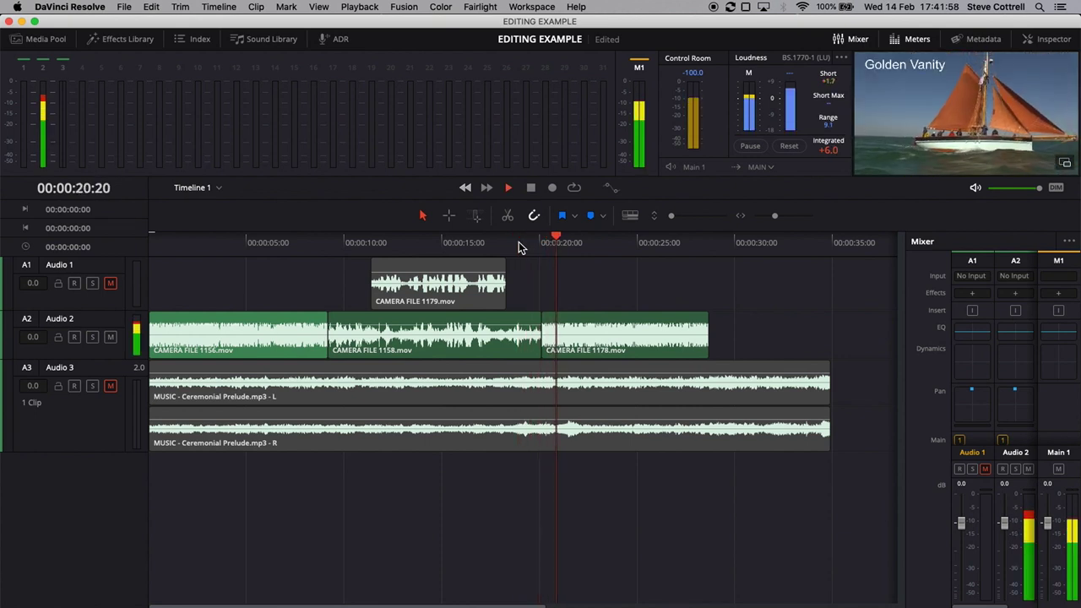
pyautogui.press('j')
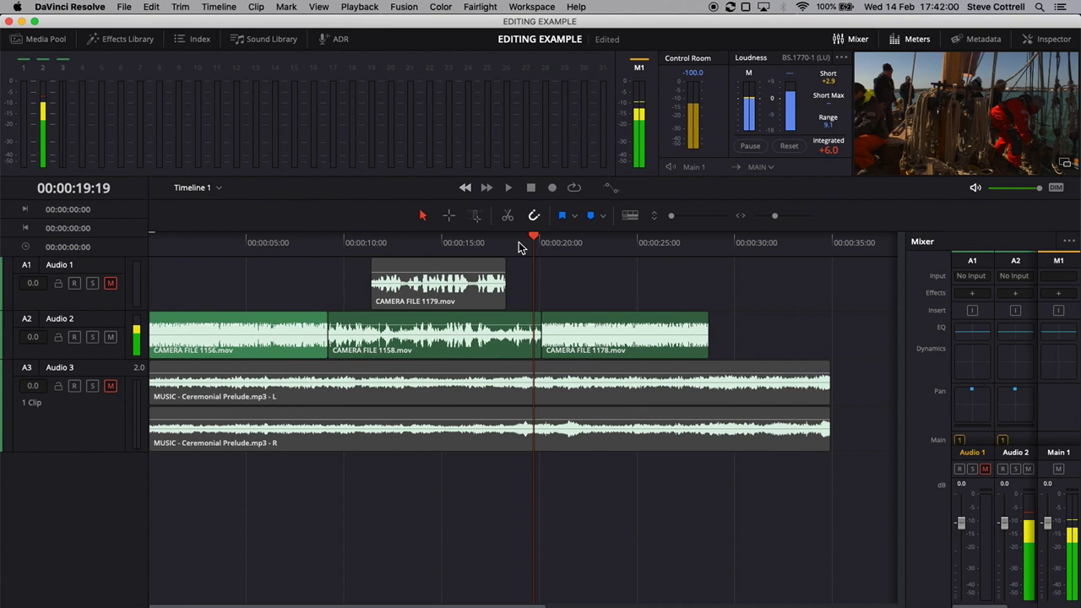
pyautogui.press('l')
pyautogui.press('k')
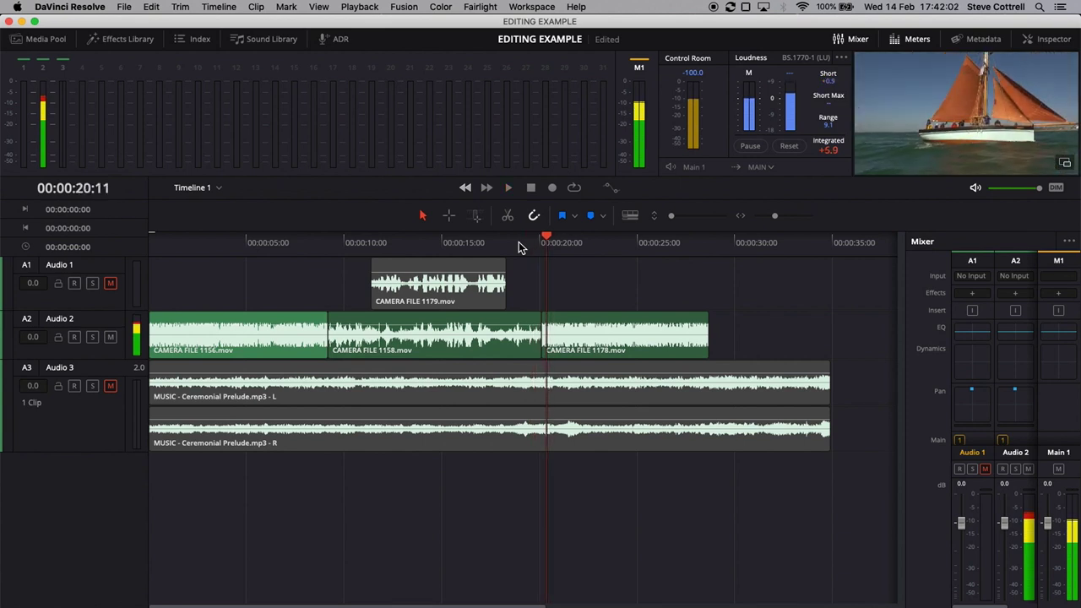
pyautogui.press('j')
pyautogui.press('k')
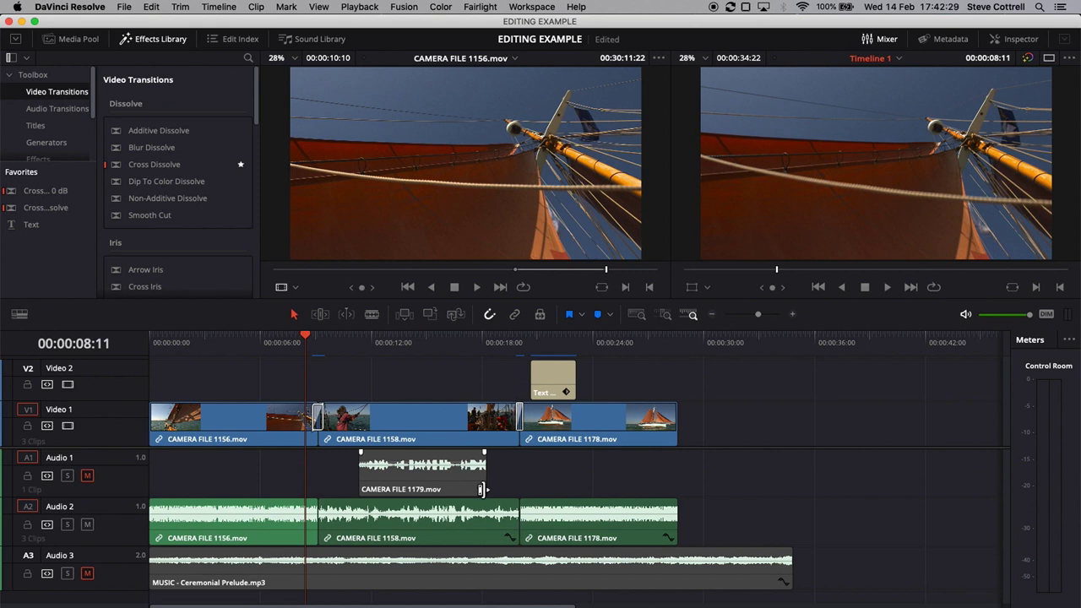
# - Add a Cross Fade 0 dB at the cut between CAMERA FILE 1156.mov and CAMERA FILE 1158.mov on Audio 2
pyautogui.press('super+equal')
pyautogui.press('super+equal')
pyautogui.press('super+equal')
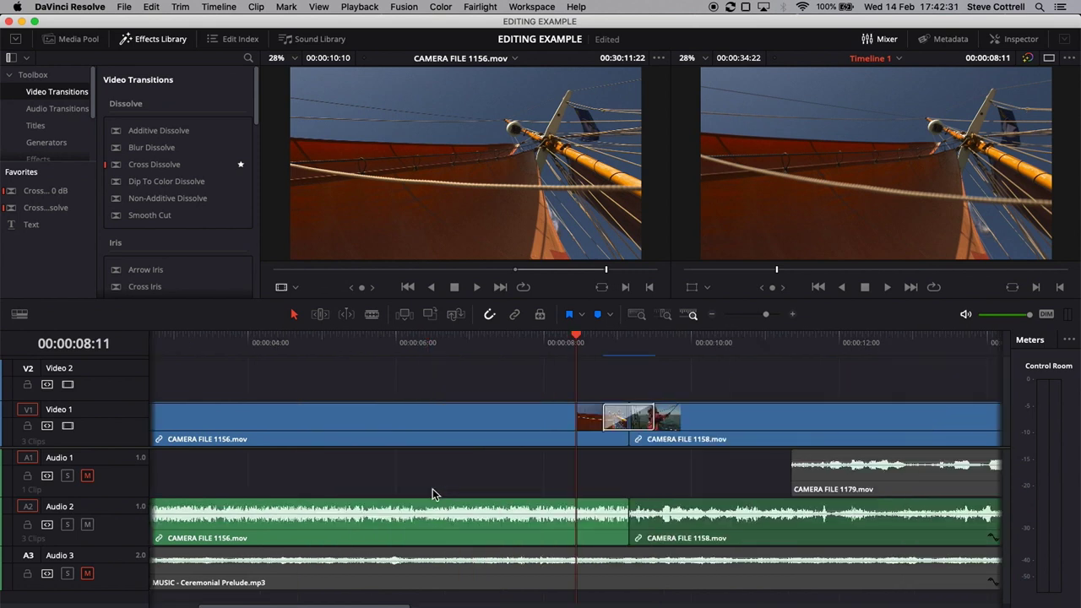
pyautogui.click(67, 193)
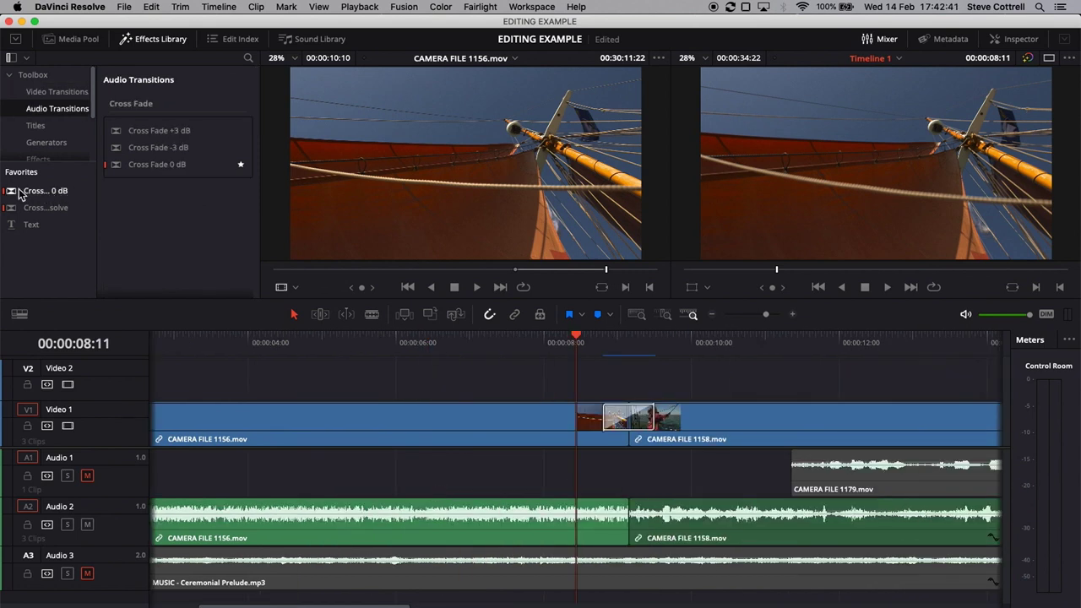
pyautogui.moveTo(18, 194); pyautogui.dragTo(628, 515)
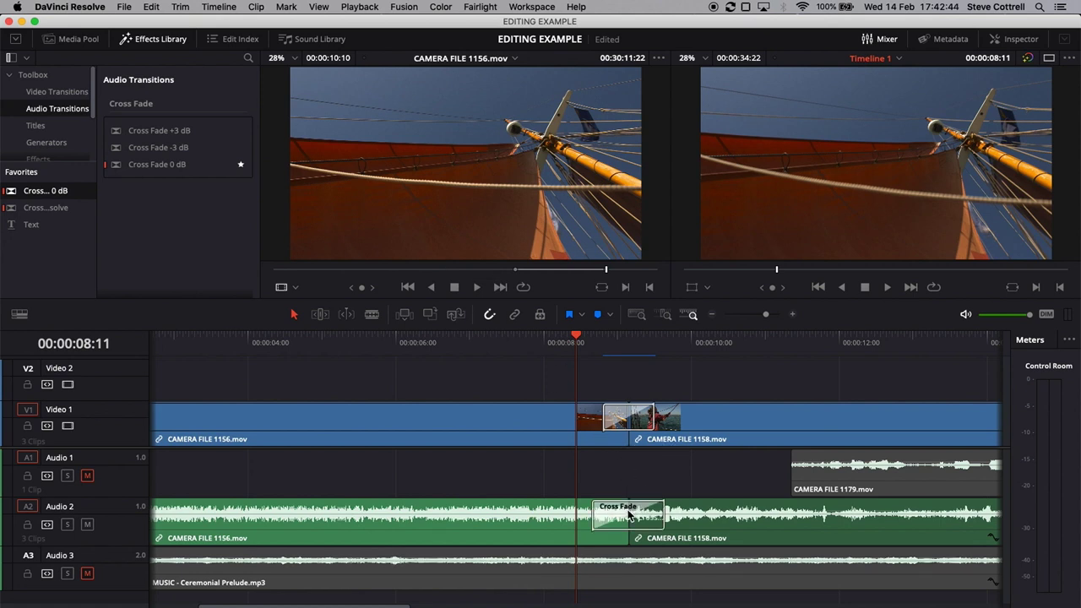
# - Add a Cross Fade 0 dB at the cut between CAMERA FILE 1158.mov and CAMERA FILE 1178.mov on Audio 2
pyautogui.hscroll(10, 627, 509)
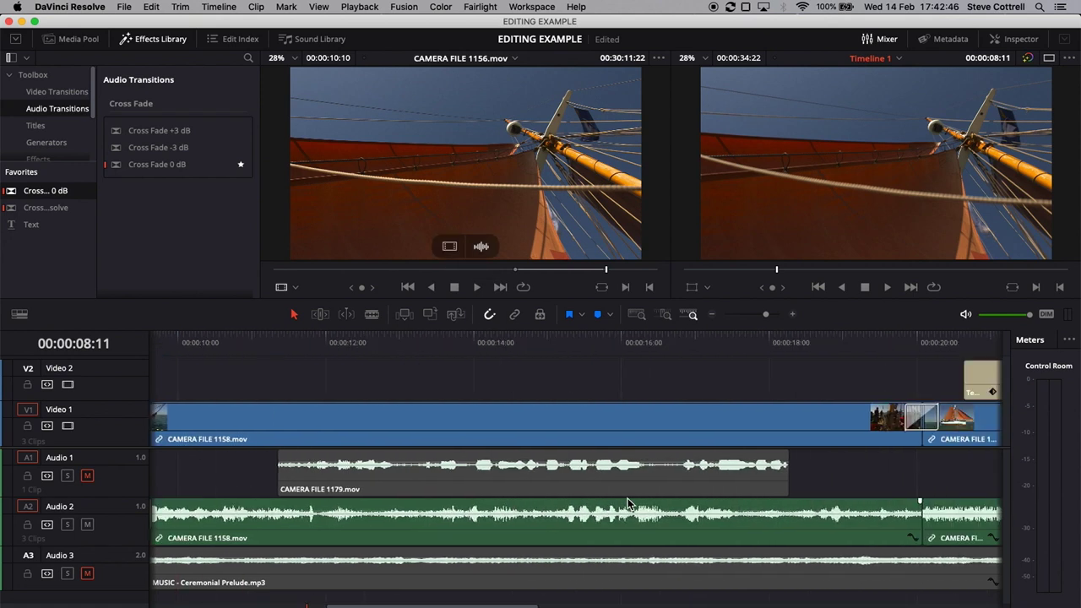
pyautogui.hscroll(2, 628, 504)
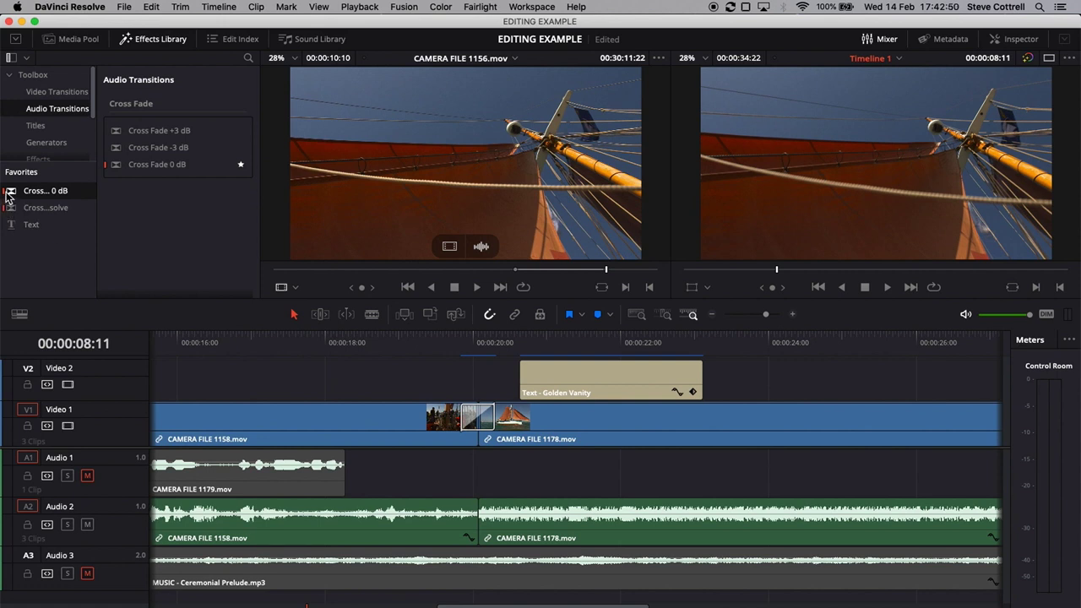
pyautogui.moveTo(11, 196); pyautogui.dragTo(490, 522)
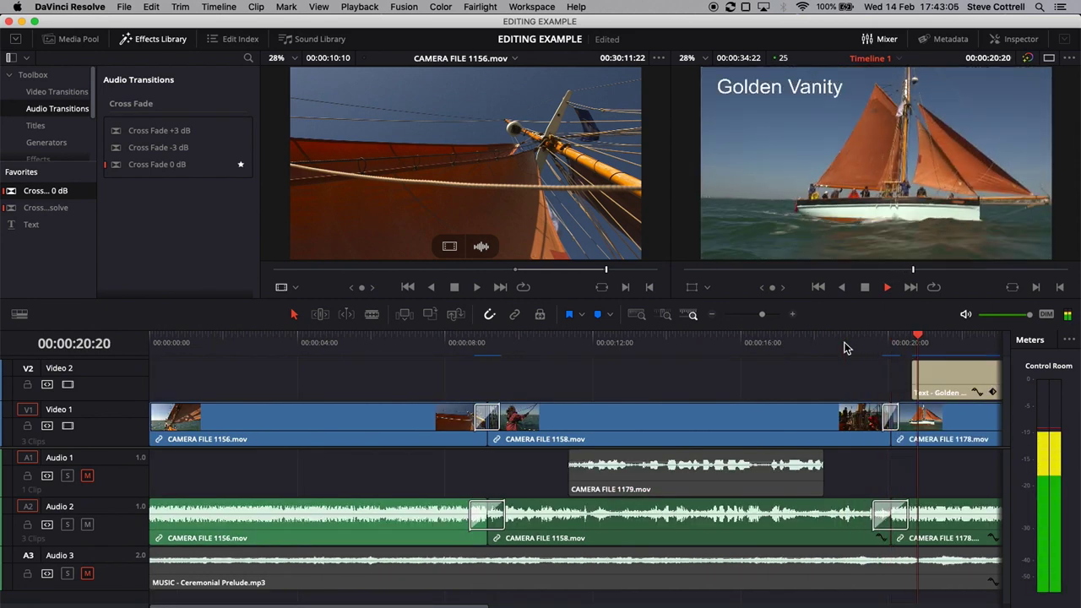
# - Play back and forth across the cross fade between CAMERA FILE 1158.mov and CAMERA FILE 1178.mov to check the sound
pyautogui.press('j')
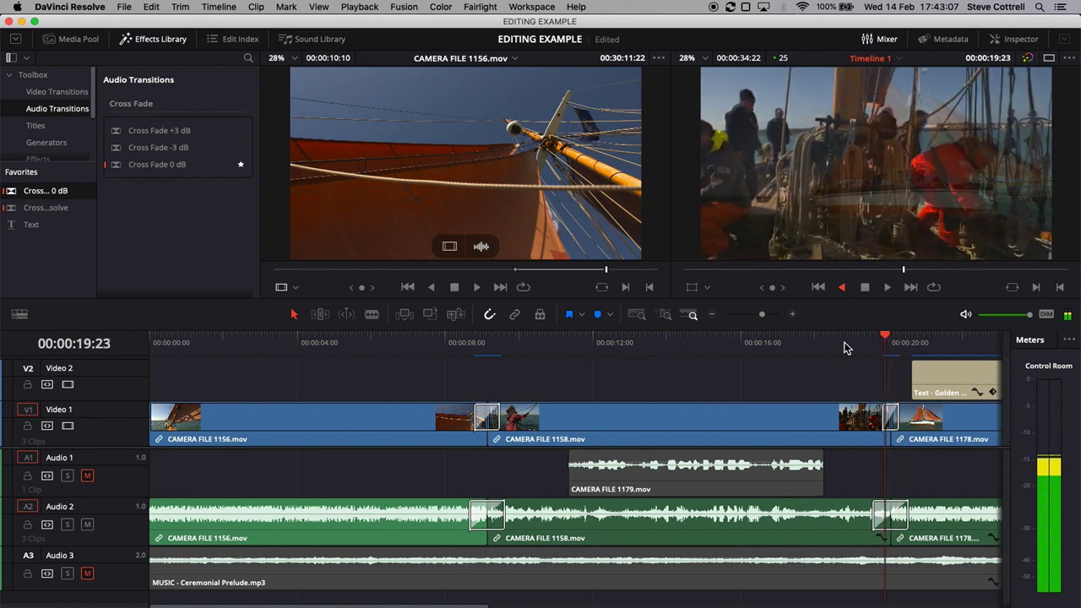
pyautogui.press('k')
pyautogui.press('l')
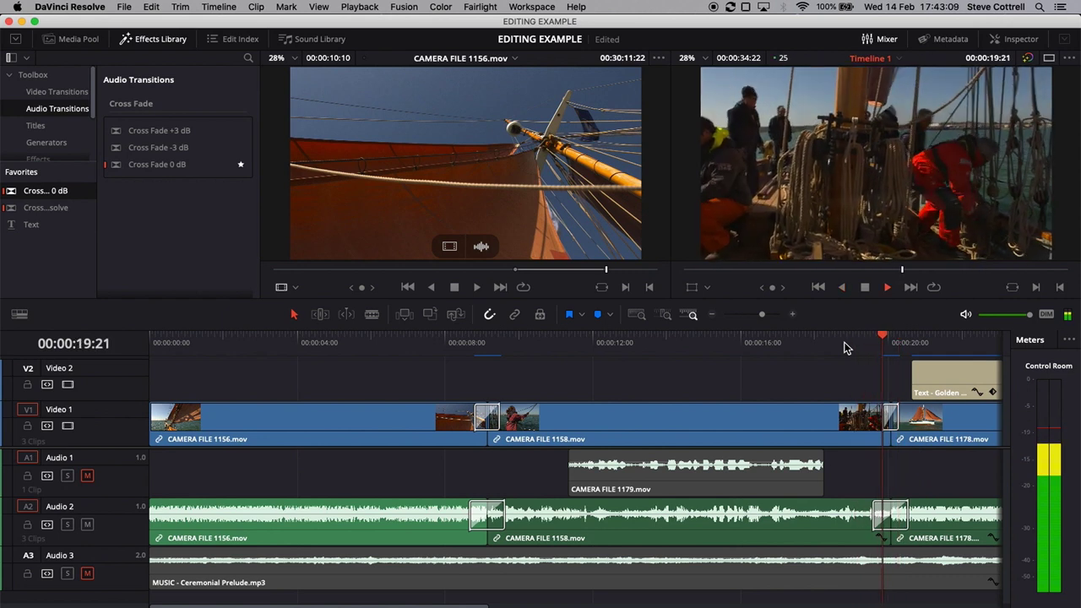
pyautogui.press('k')
pyautogui.press('j')
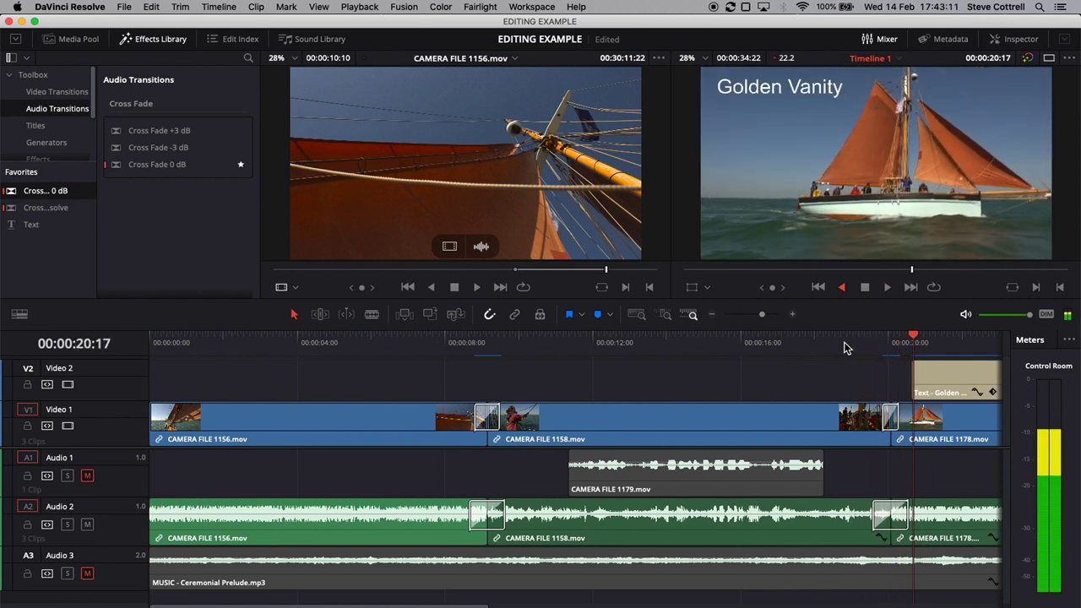
pyautogui.press('k')
pyautogui.press('l')
pyautogui.press('k')
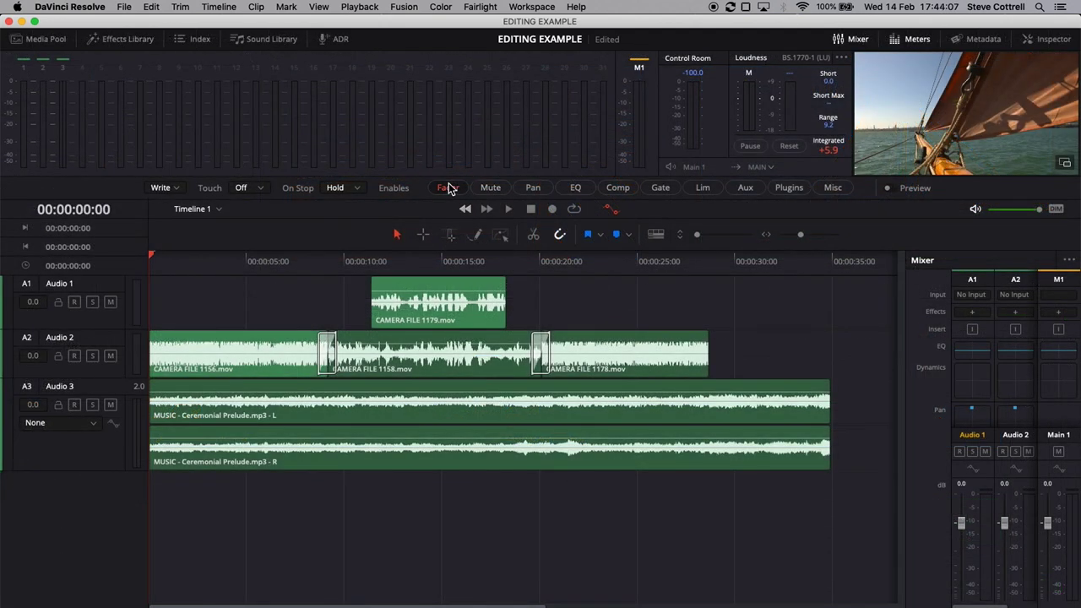
# - Set fader automation to Latch on touch and Return on stop, and increase the height of the Audio 2 track
pyautogui.click(261, 189)
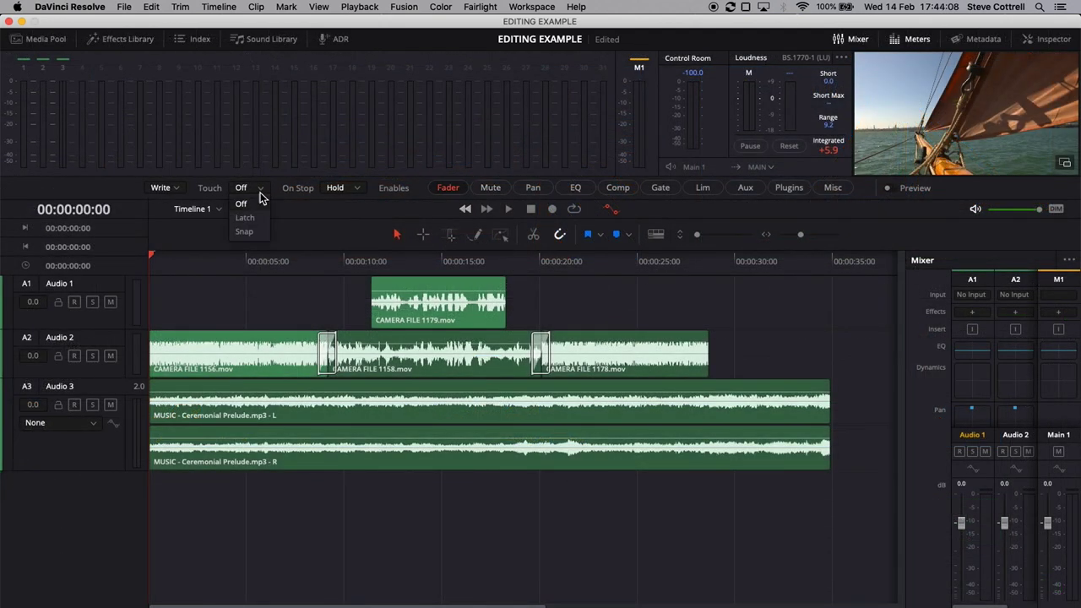
pyautogui.click(343, 190)
pyautogui.click(341, 217)
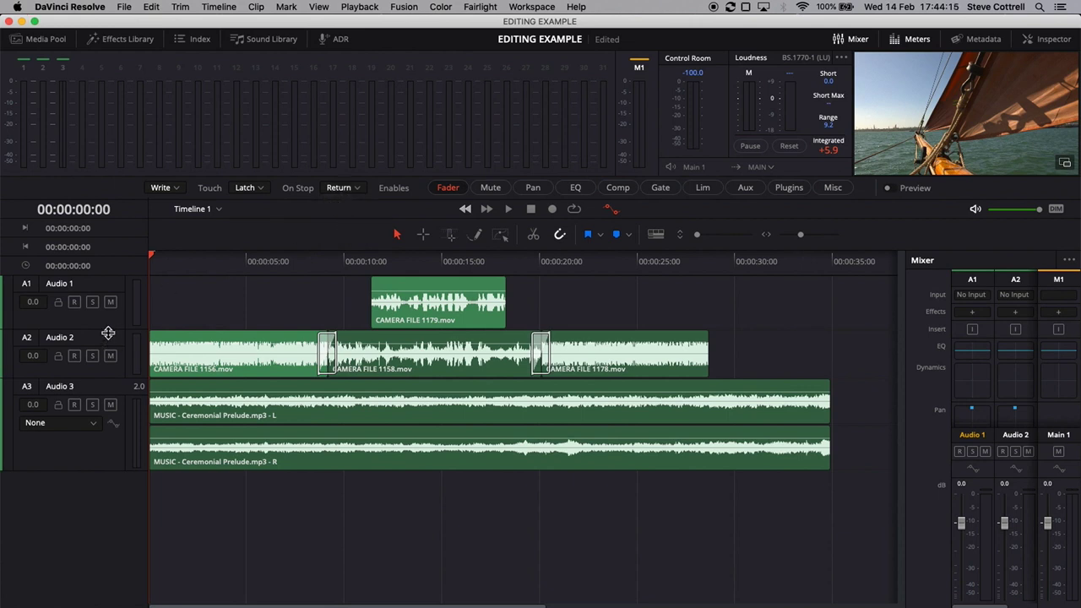
pyautogui.moveTo(116, 387); pyautogui.dragTo(116, 393)
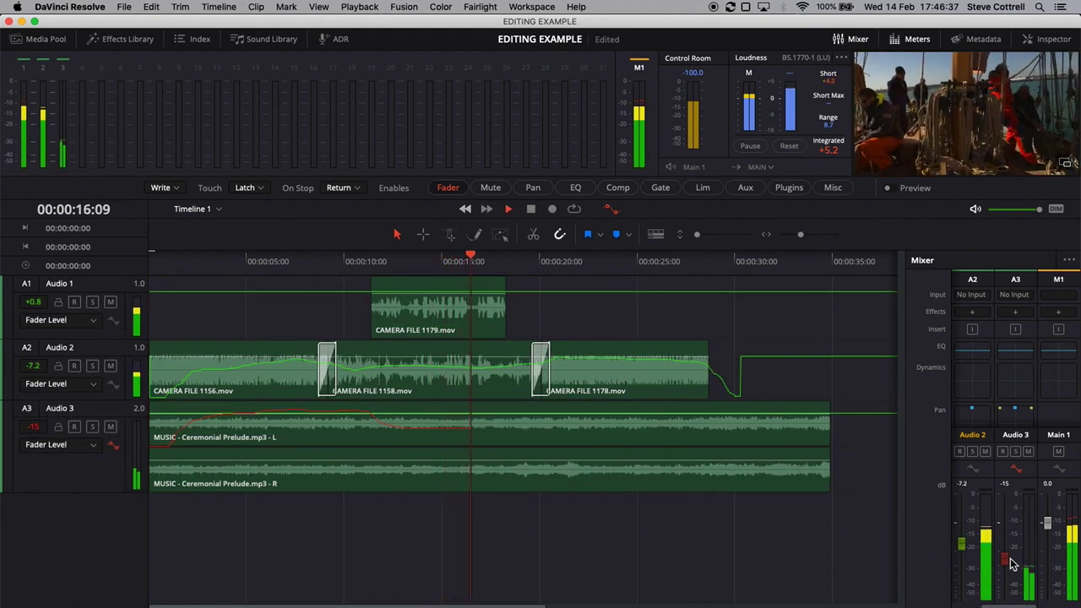
# - Record Audio 3 fader automation, raising the music to about +0.8 dB after the voice and fading it out at the end
pyautogui.moveTo(1012, 562); pyautogui.dragTo(1005, 525)
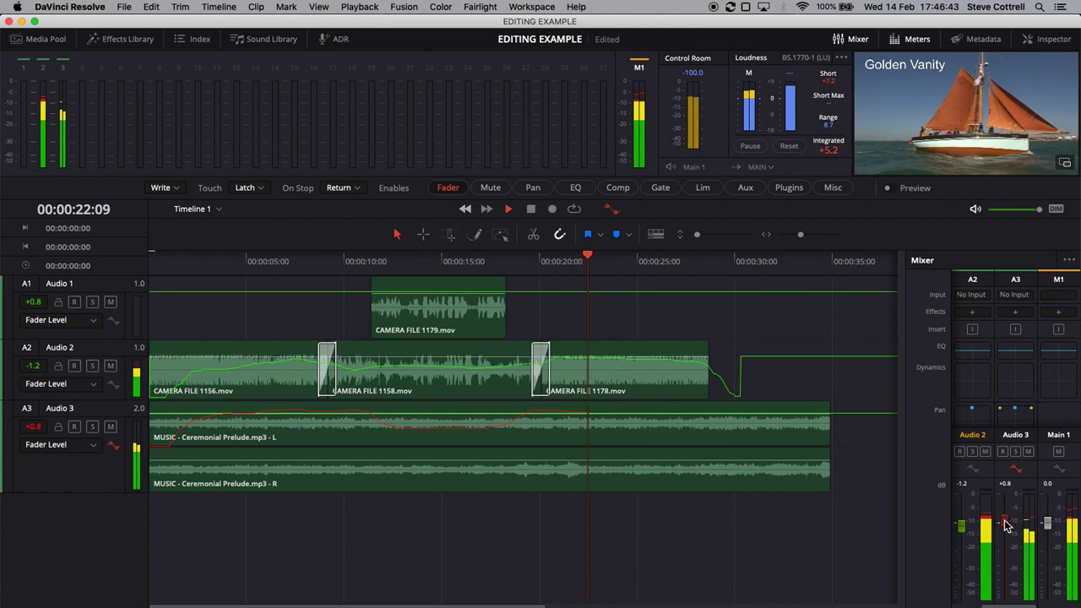
pyautogui.moveTo(1006, 525); pyautogui.dragTo(1039, 603)
pyautogui.press('space')
pyautogui.moveTo(197, 257); pyautogui.dragTo(150, 260)
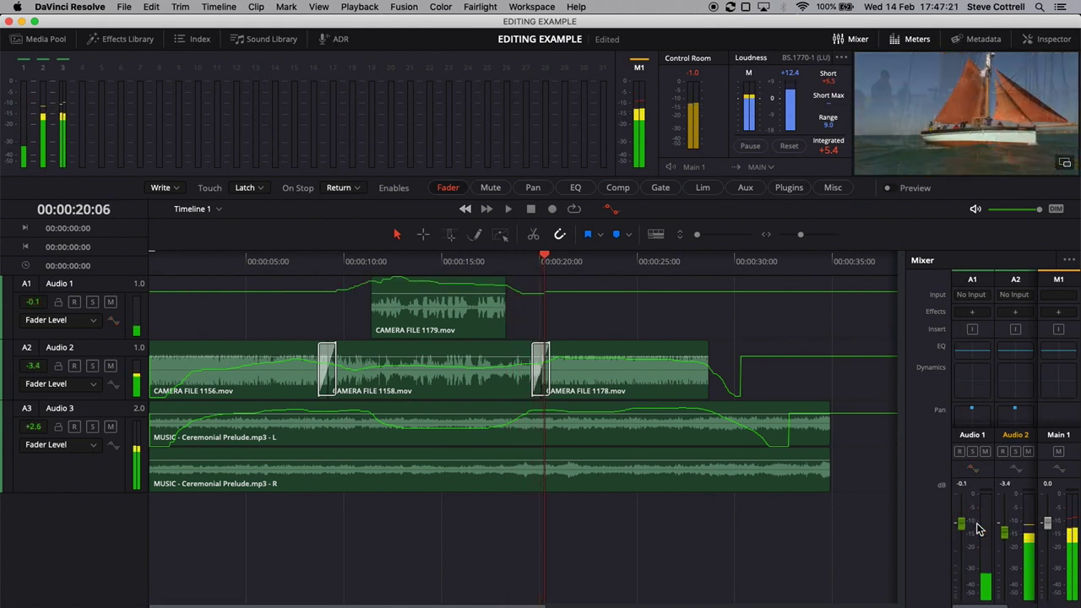
# - Re-record the Audio 2 fader automation from 00:00:09:04, dipping the background sound beneath the voice clip, and return to the timeline start
pyautogui.click(306, 290)
pyautogui.click(113, 385)
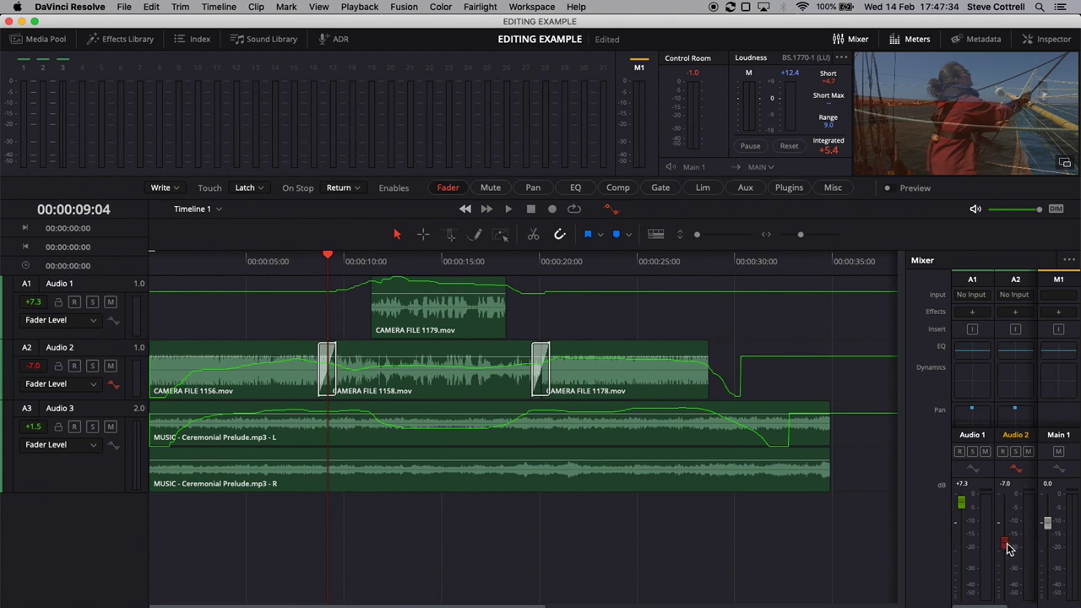
pyautogui.press('space')
pyautogui.moveTo(1007, 547)
pyautogui.mouseDown()
pyautogui.moveTo(1010, 566)
pyautogui.moveTo(1022, 542)
pyautogui.mouseUp()
pyautogui.press('space')
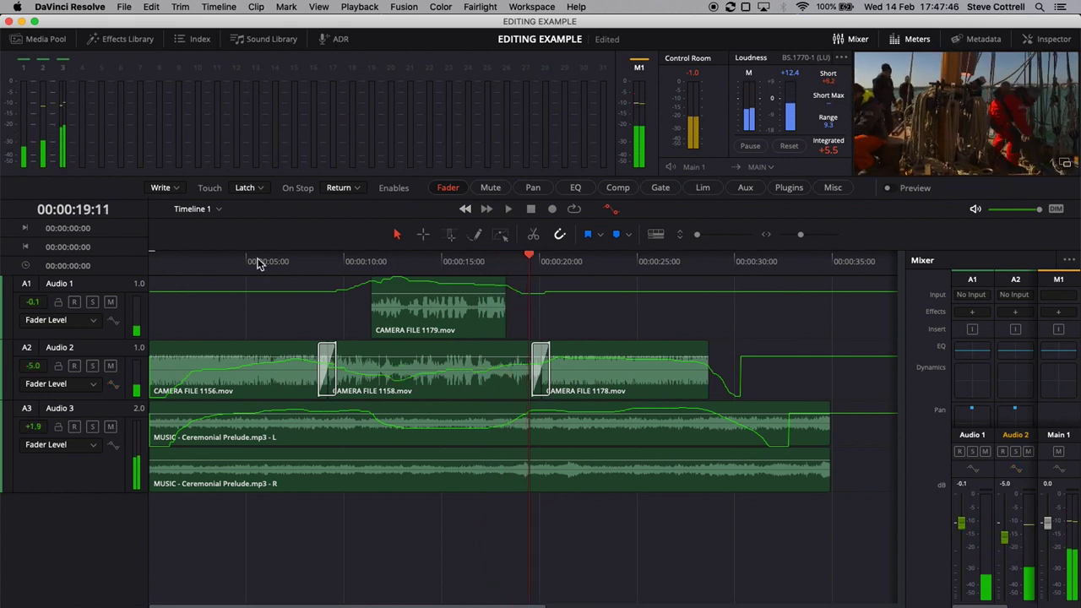
pyautogui.moveTo(252, 261); pyautogui.dragTo(129, 267)
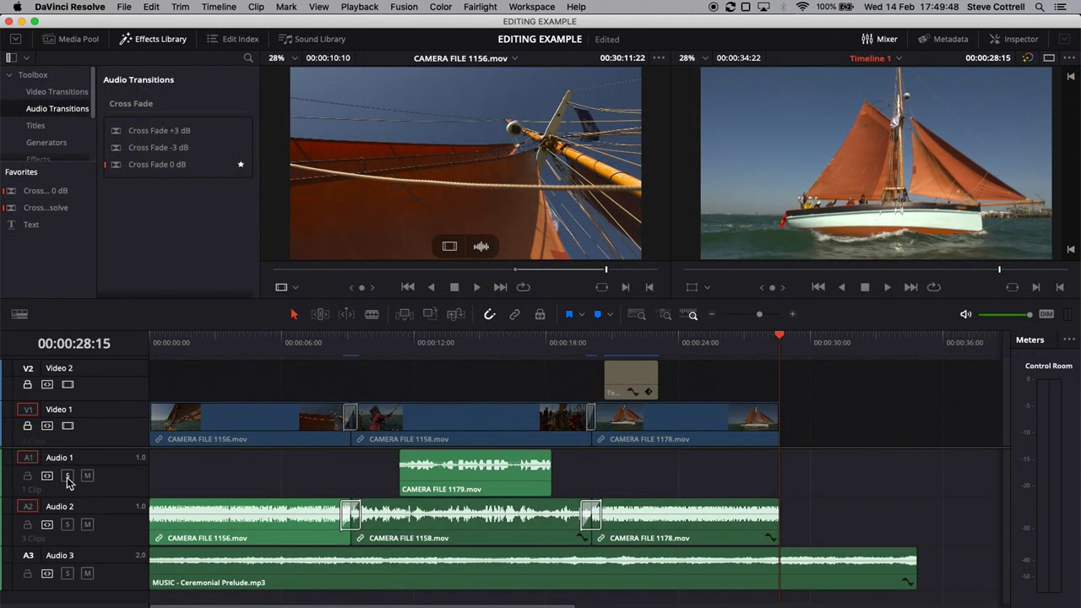
# - Lock the Audio 1, Audio 2 and Audio 3 tracks
pyautogui.click(28, 477)
pyautogui.click(28, 525)
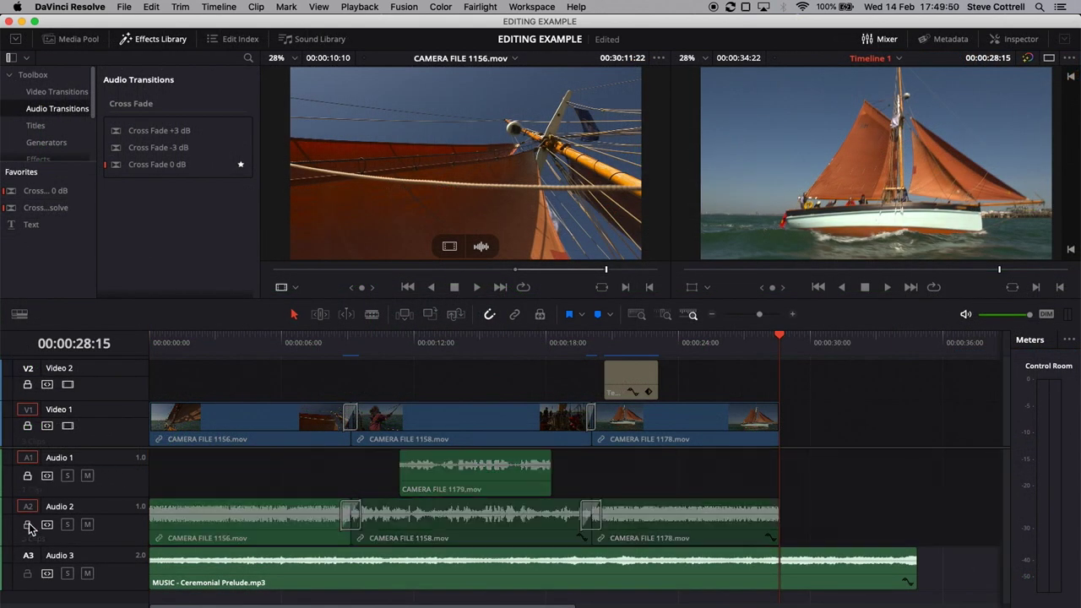
pyautogui.click(28, 573)
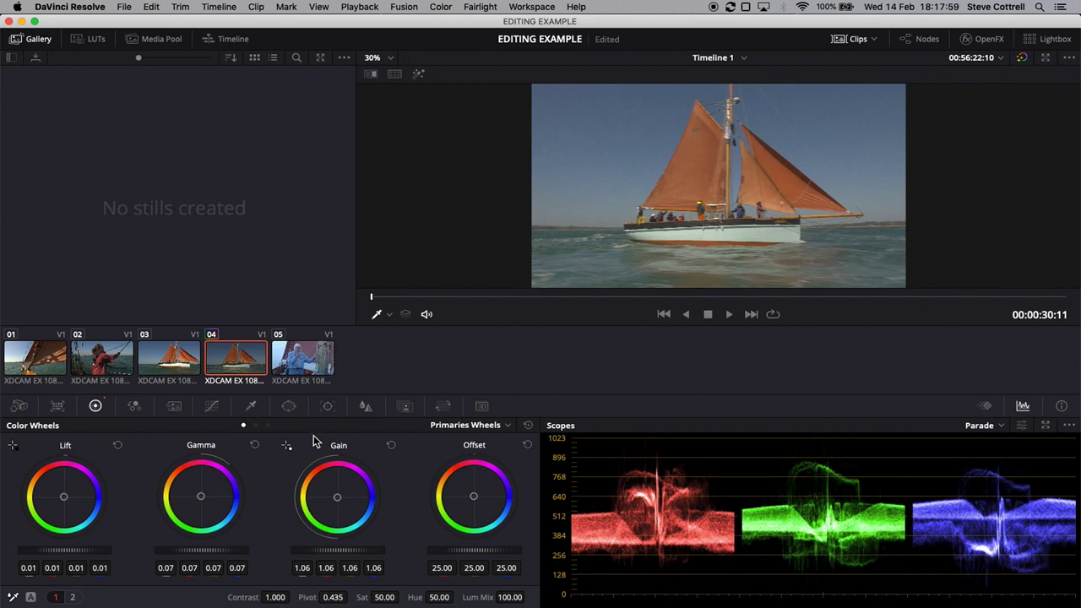
# - Review the colour of clips 05, 03, 02 and 01, and set the Lift of clip 04 to -0.06
pyautogui.click(298, 355)
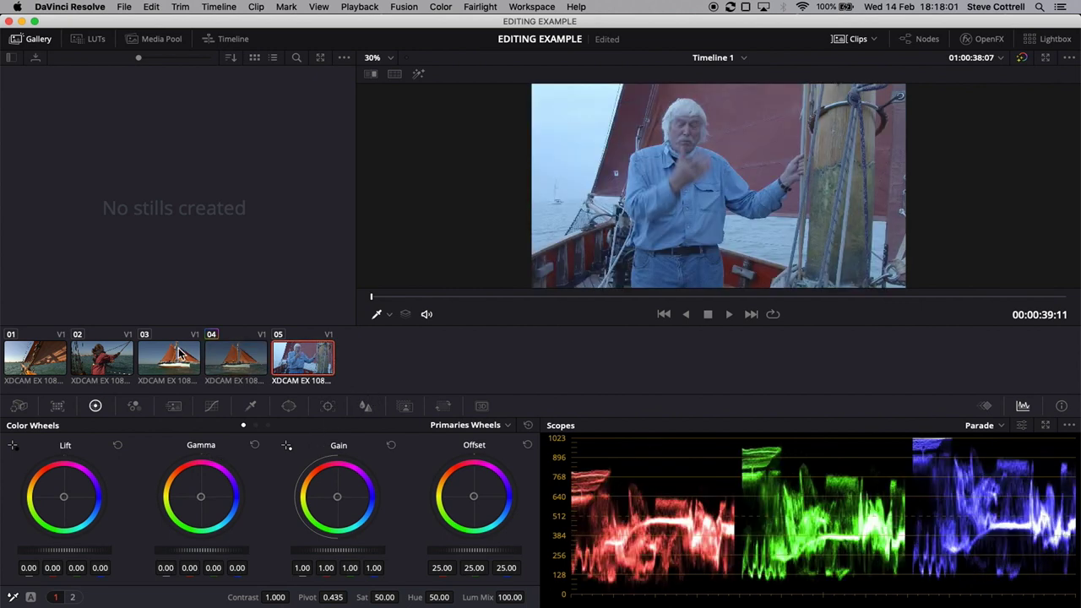
pyautogui.click(182, 355)
pyautogui.click(120, 361)
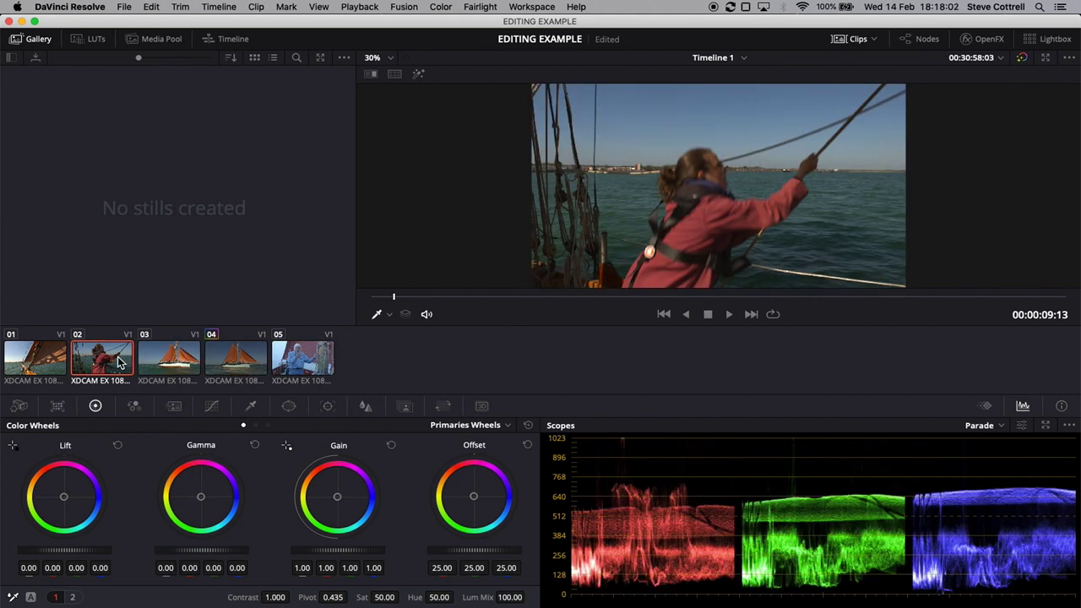
pyautogui.click(61, 361)
pyautogui.click(241, 362)
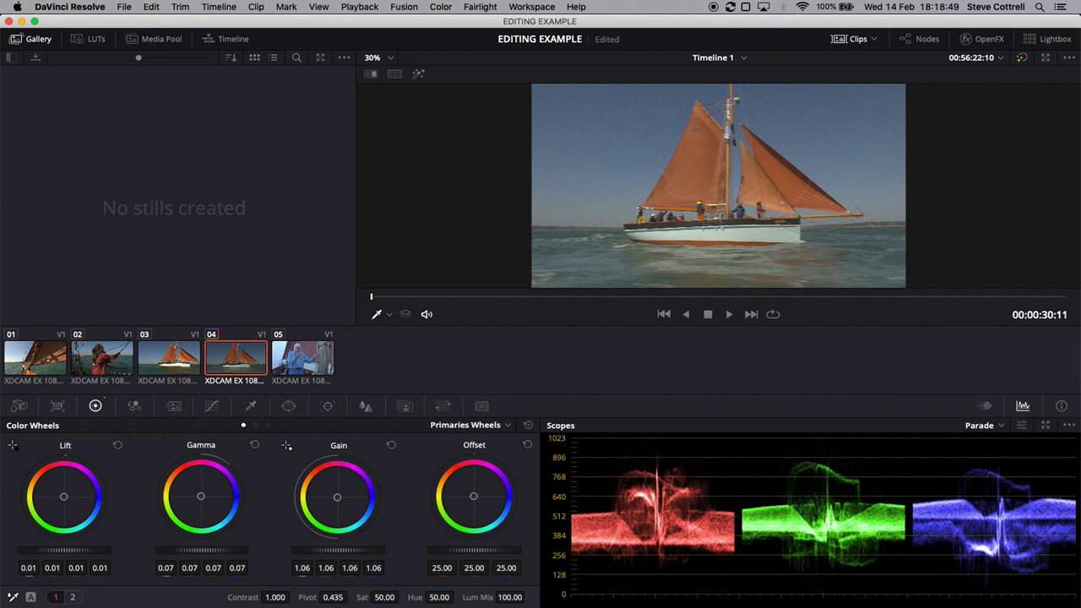
pyautogui.moveTo(64, 550); pyautogui.dragTo(51, 549)
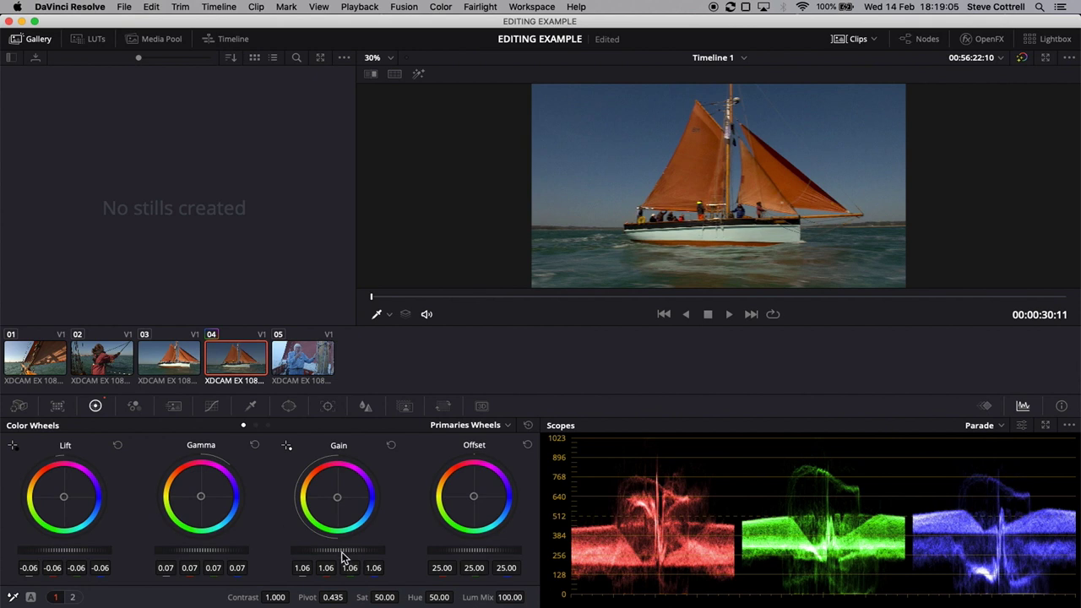
# - Try an extreme Gain of 2.98 on clip 04 and bring it down to 1.35
pyautogui.moveTo(341, 552); pyautogui.dragTo(517, 551)
pyautogui.moveTo(376, 551); pyautogui.dragTo(454, 552)
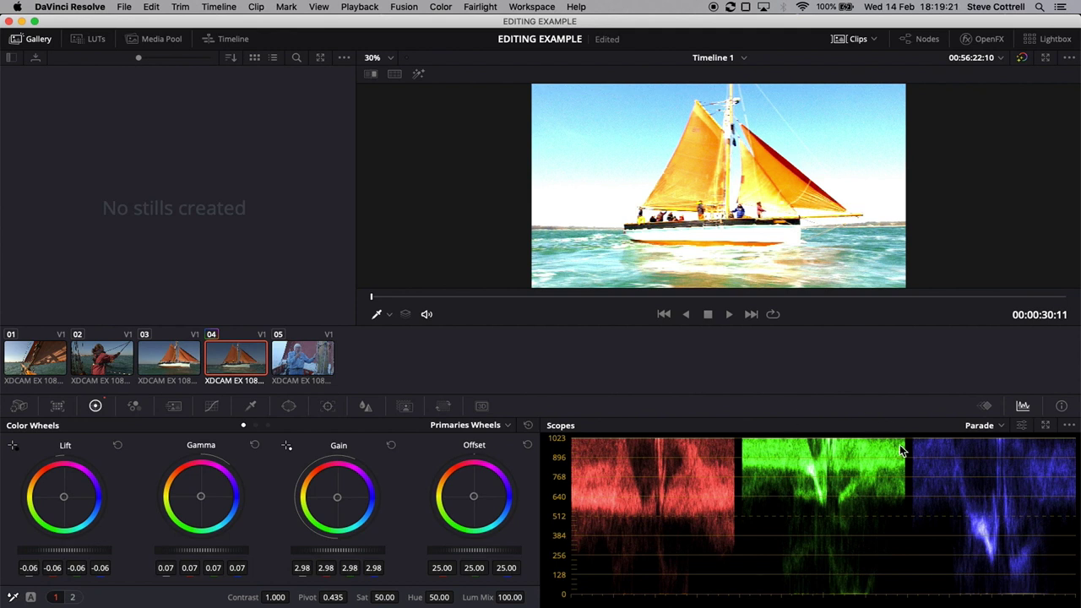
pyautogui.moveTo(343, 551); pyautogui.dragTo(166, 551)
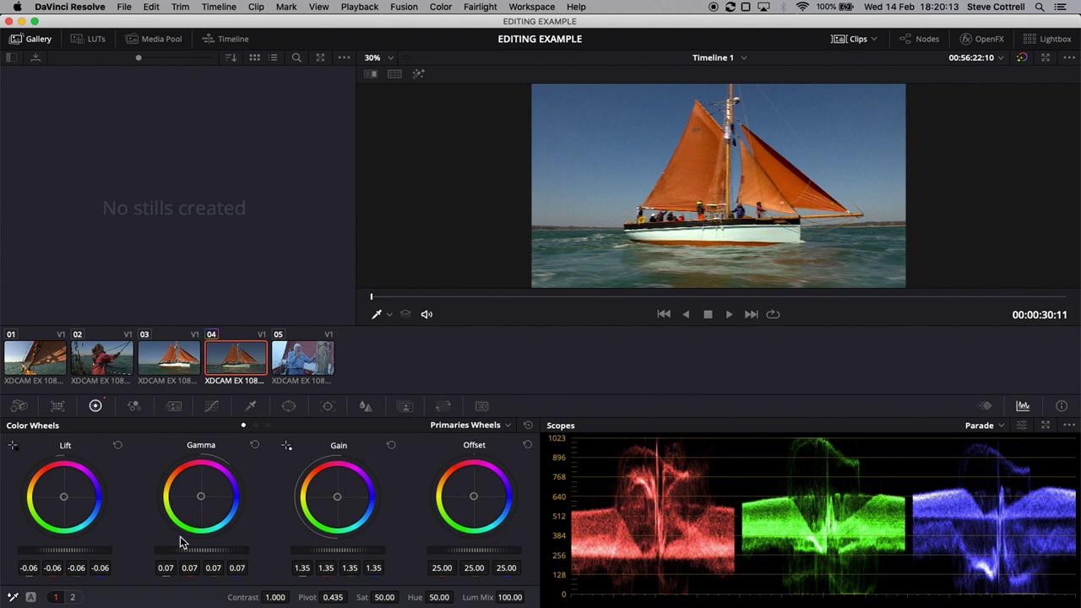
pyautogui.moveTo(209, 551)
pyautogui.mouseDown()
pyautogui.moveTo(230, 551)
pyautogui.moveTo(196, 551)
pyautogui.moveTo(210, 550)
pyautogui.mouseUp()
# - Warm the colour balance of clip 05, setting Lift to about -0.03 and Gain to 1.08, 1.22, 1.05 and 0.97, and adjust its saturation
pyautogui.click(306, 368)
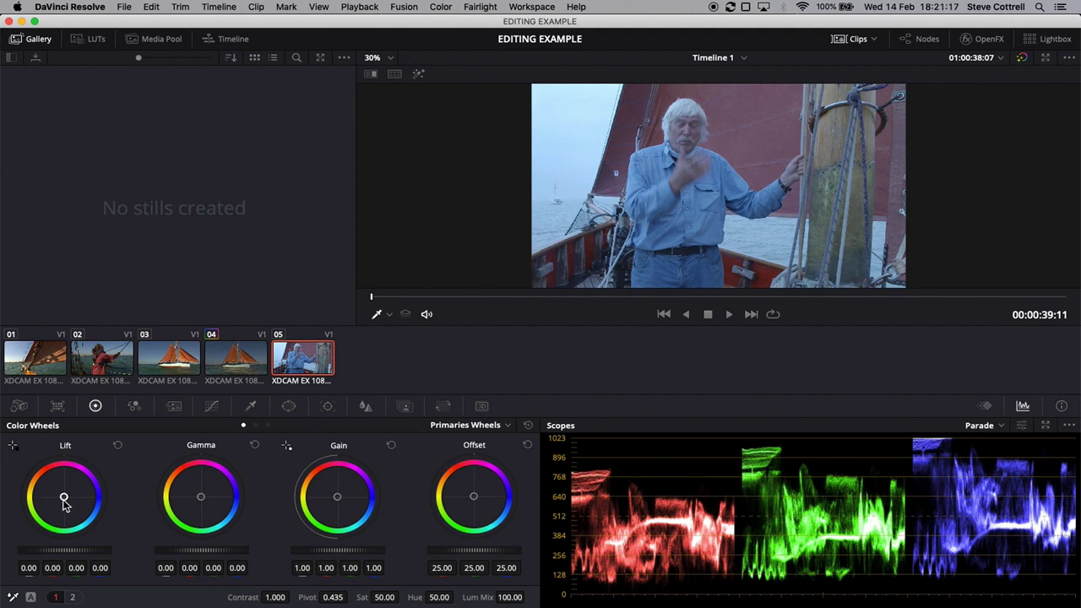
pyautogui.moveTo(65, 503); pyautogui.dragTo(64, 499)
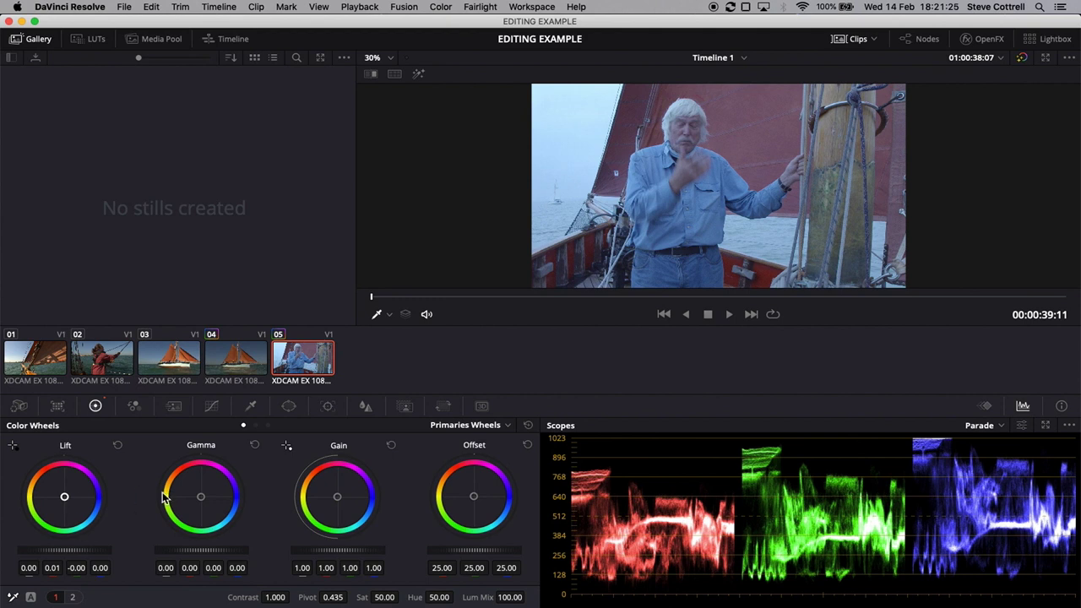
pyautogui.moveTo(338, 499); pyautogui.dragTo(334, 495)
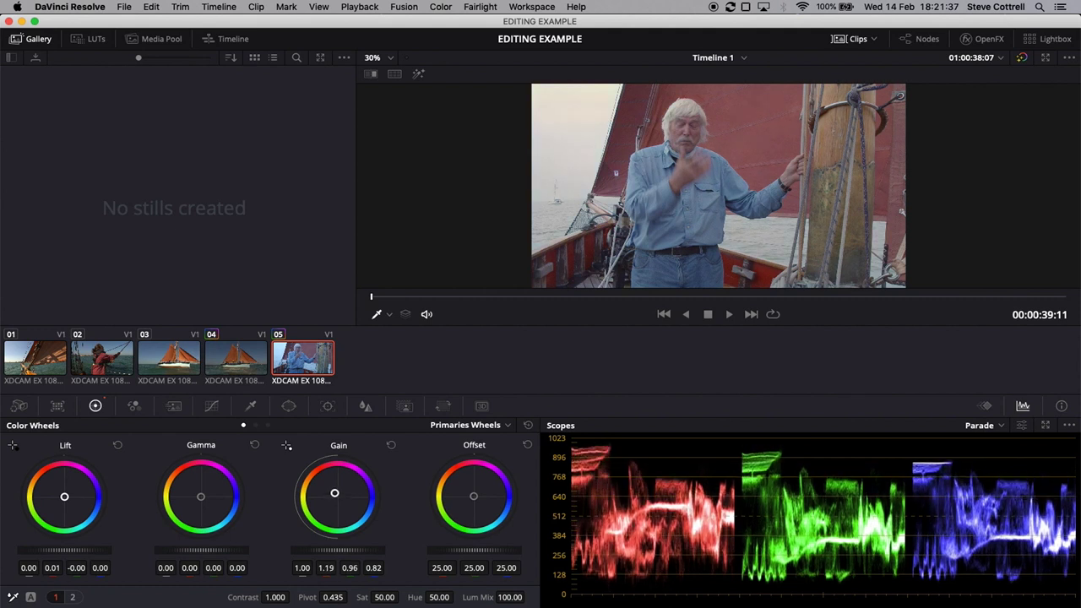
pyautogui.moveTo(83, 555); pyautogui.dragTo(72, 555)
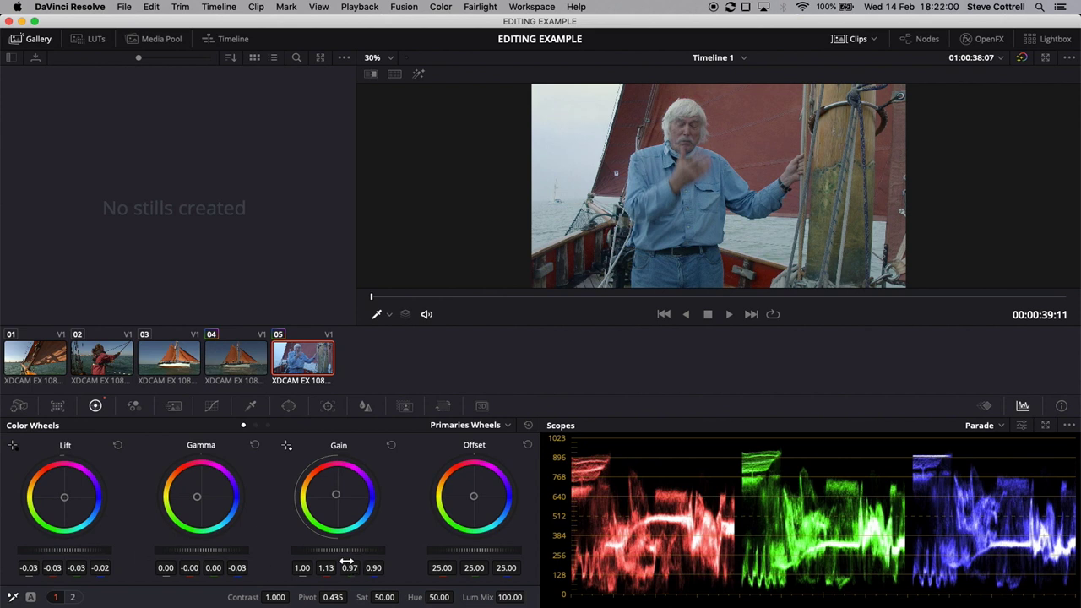
pyautogui.moveTo(336, 550); pyautogui.dragTo(345, 550)
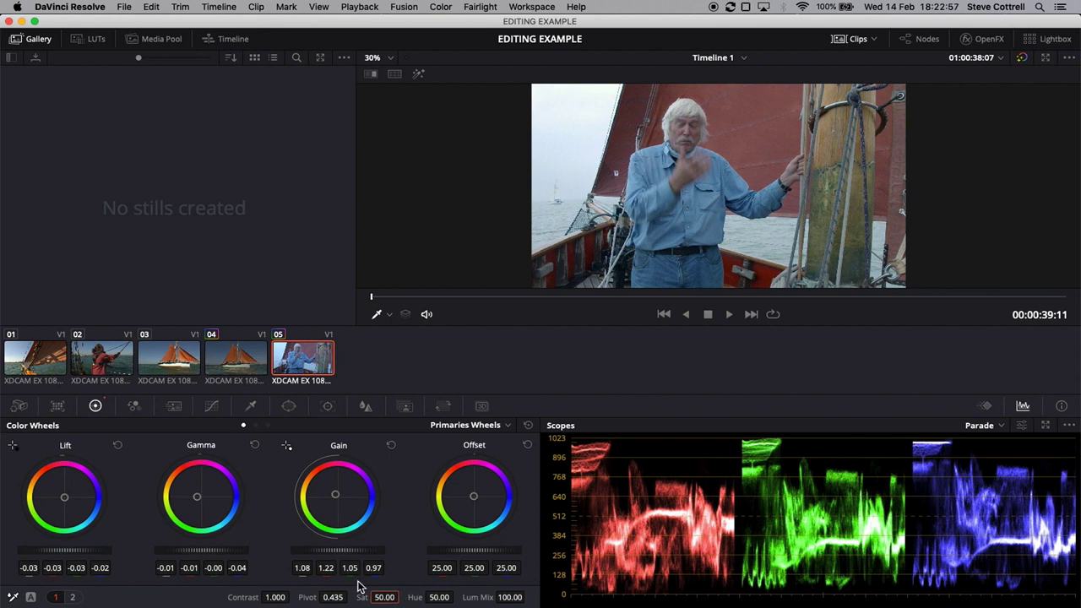
pyautogui.moveTo(391, 598); pyautogui.dragTo(313, 598)
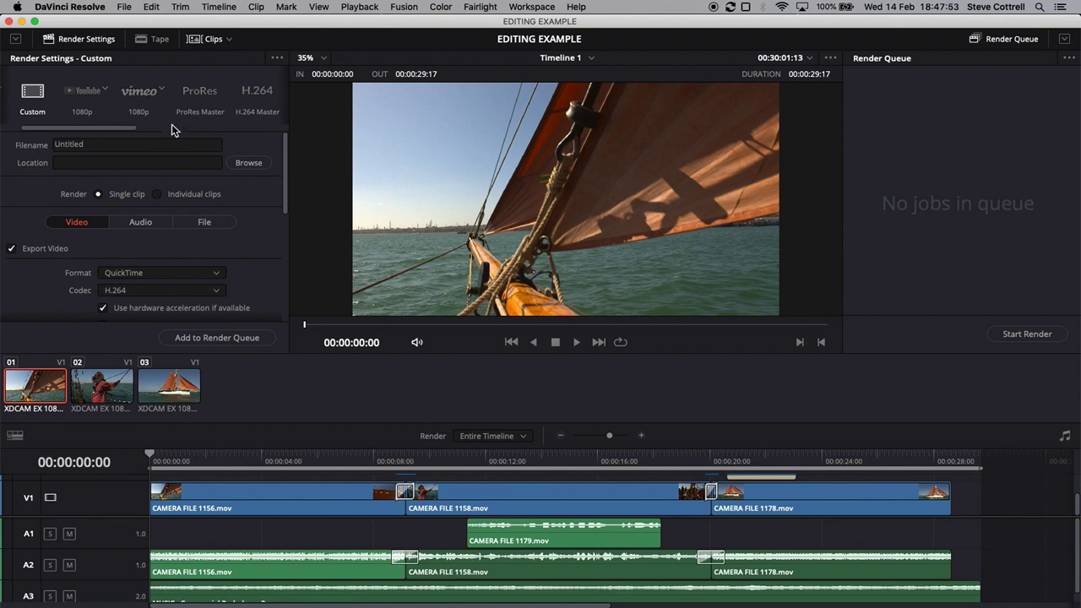
# - Choose the ProRes Master render preset and look over its export settings and the neighbouring presets
pyautogui.hscroll(-3, 118, 97)
pyautogui.hscroll(5, 116, 98)
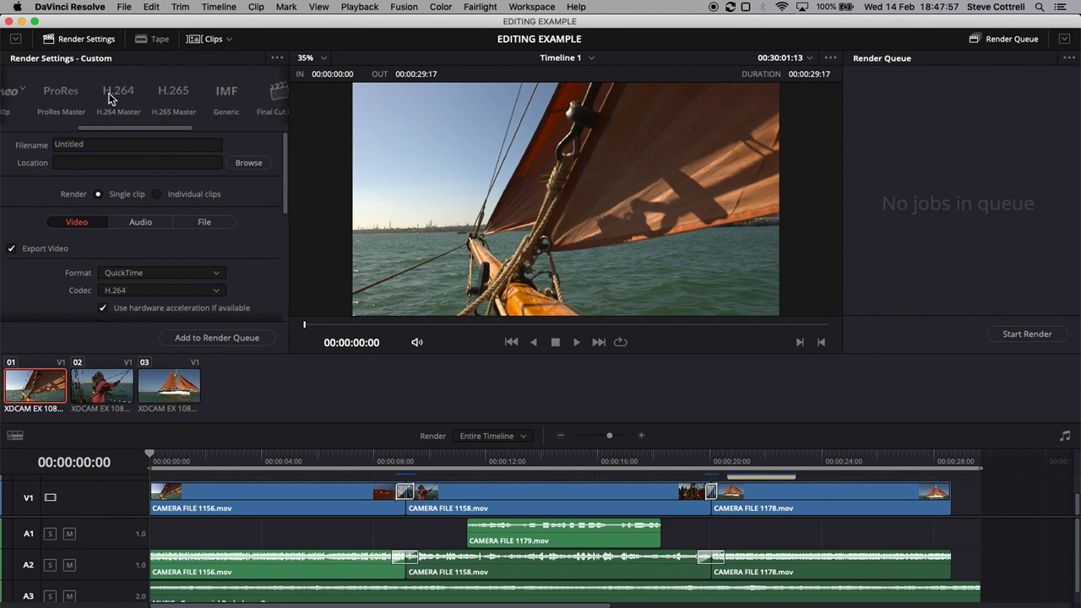
pyautogui.click(61, 95)
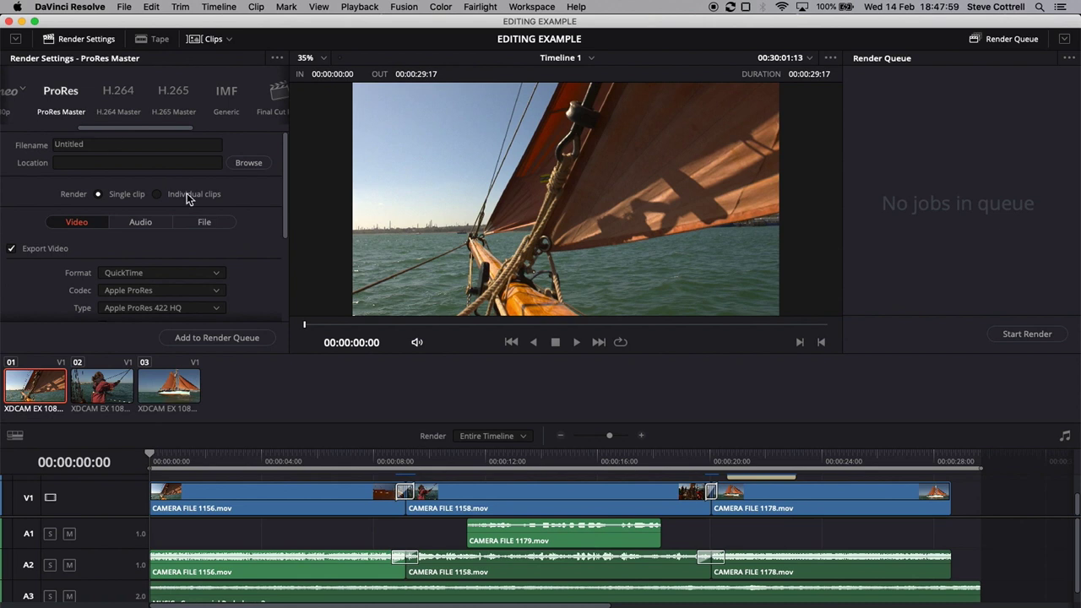
pyautogui.scroll(-3, 268, 260)
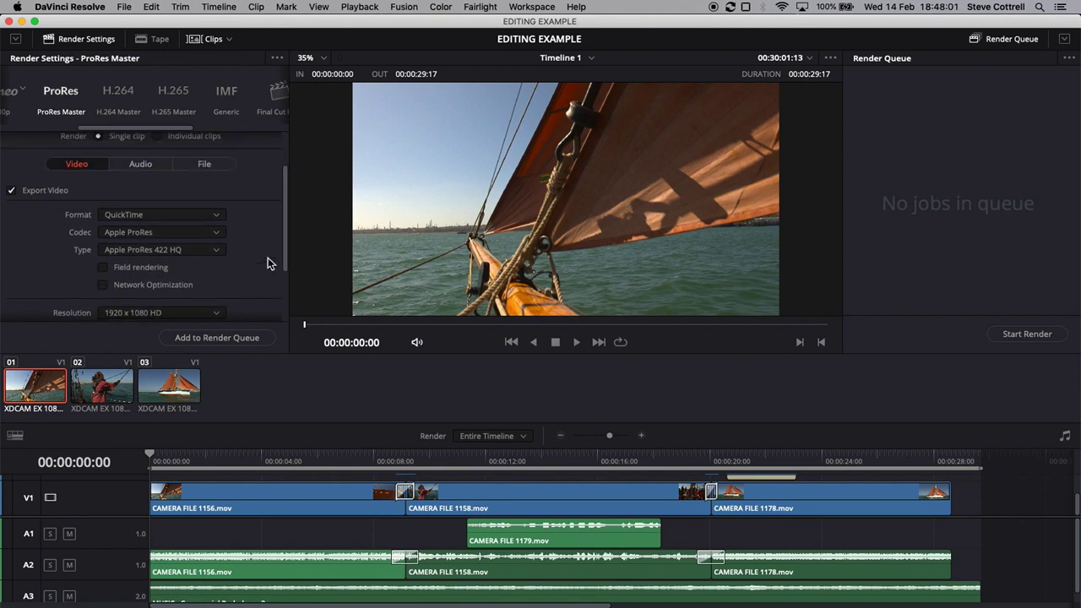
pyautogui.scroll(3, 267, 257)
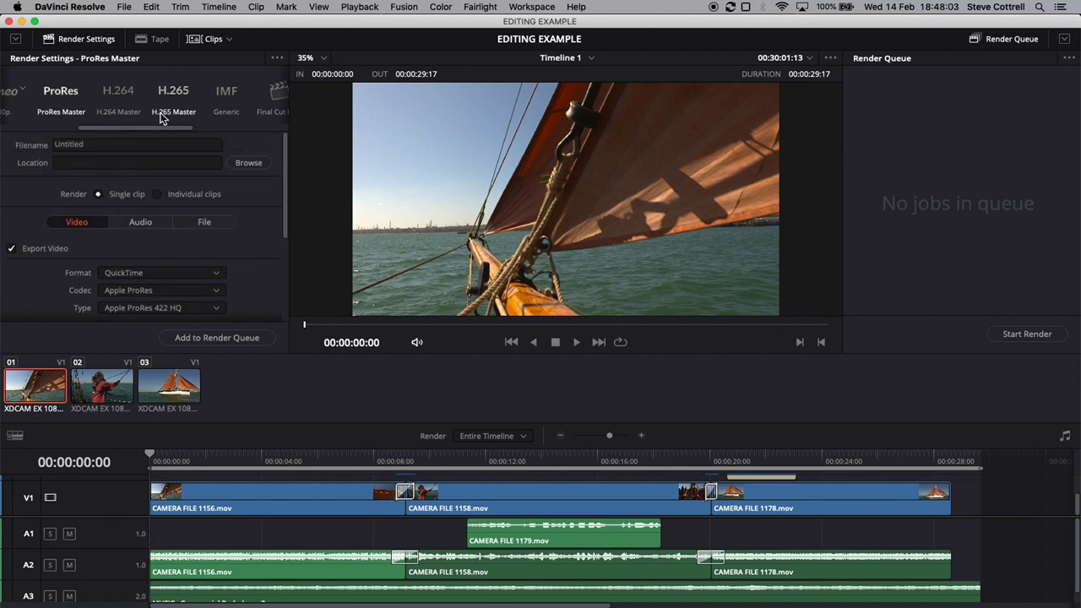
pyautogui.hscroll(-5, 135, 101)
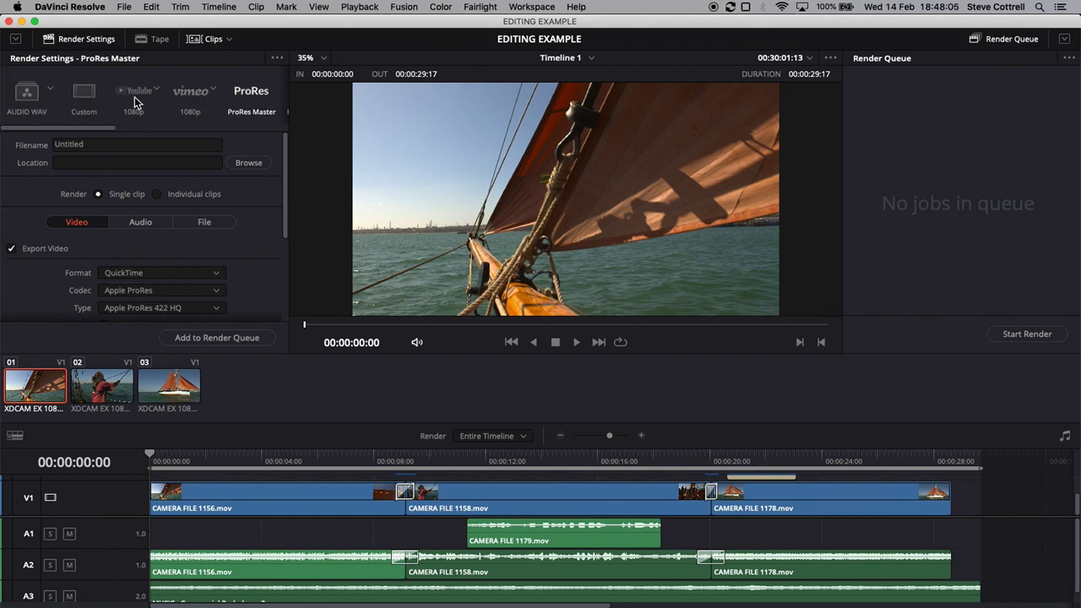
pyautogui.hscroll(5, 145, 106)
pyautogui.hscroll(2, 146, 106)
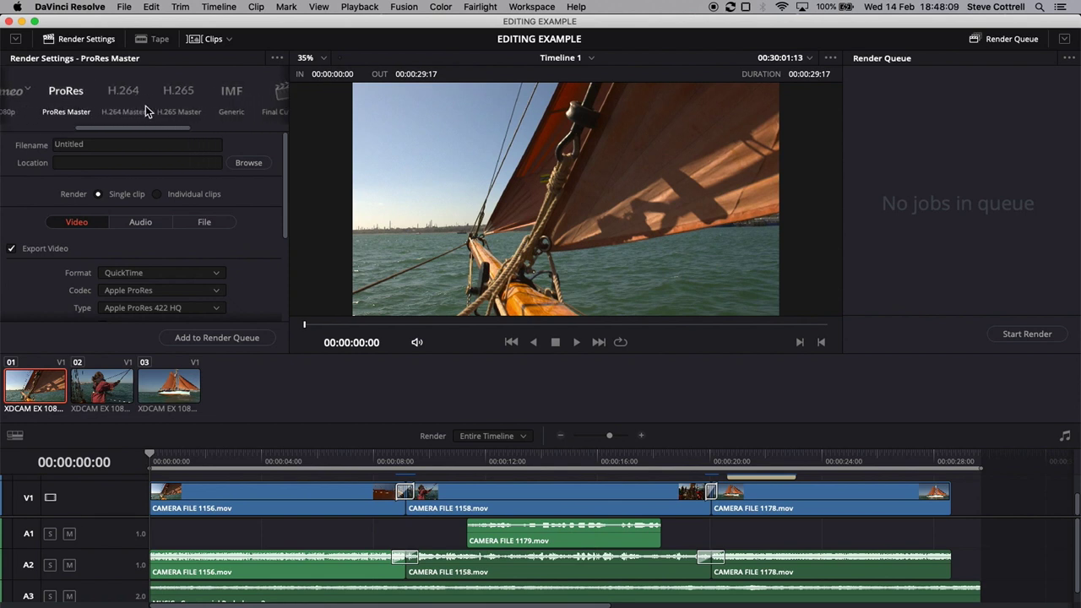
pyautogui.hscroll(-2, 145, 106)
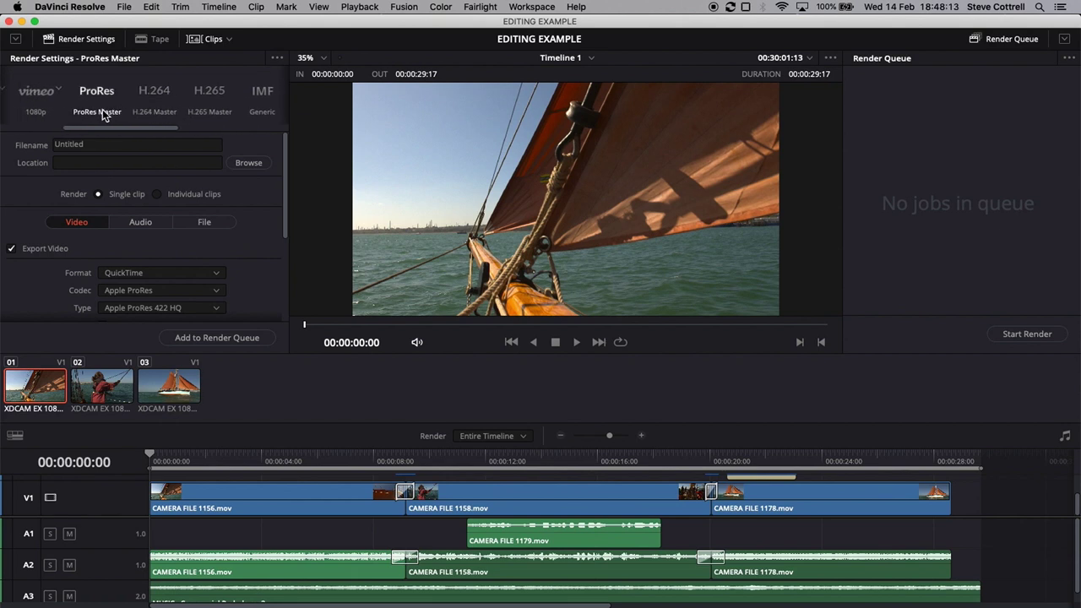
# - Check the available export formats, keeping QuickTime, and choose Apple ProRes as the codec
pyautogui.scroll(-4, 260, 257)
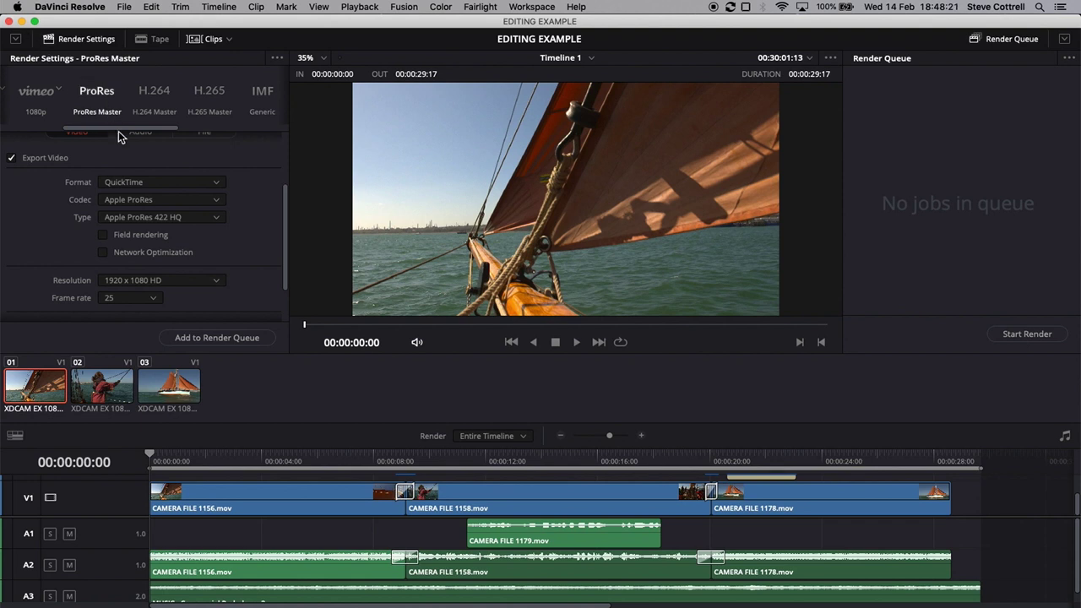
pyautogui.click(181, 184)
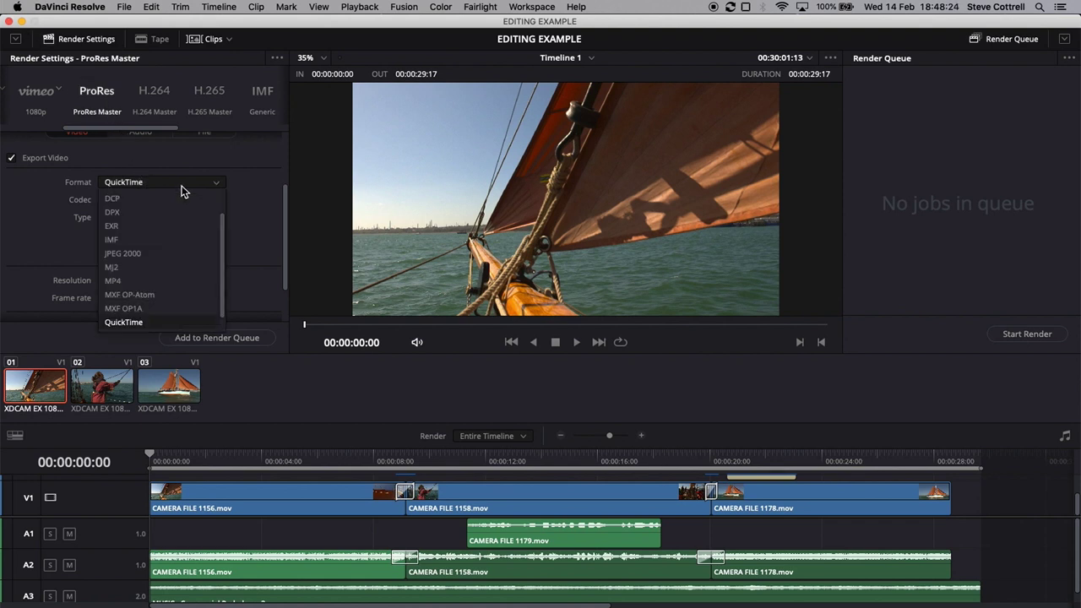
pyautogui.click(262, 184)
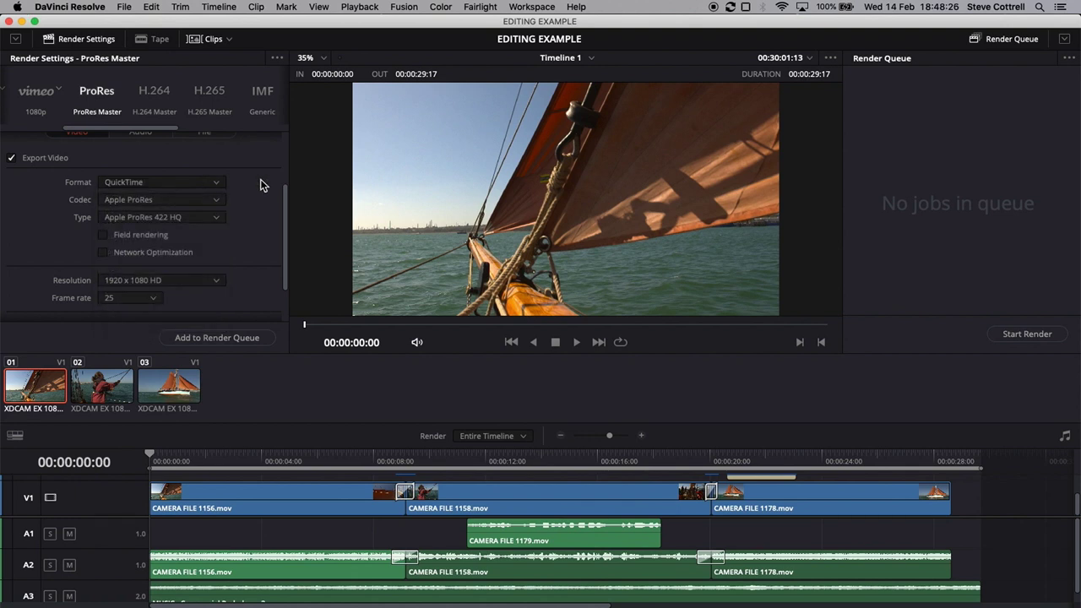
pyautogui.click(205, 204)
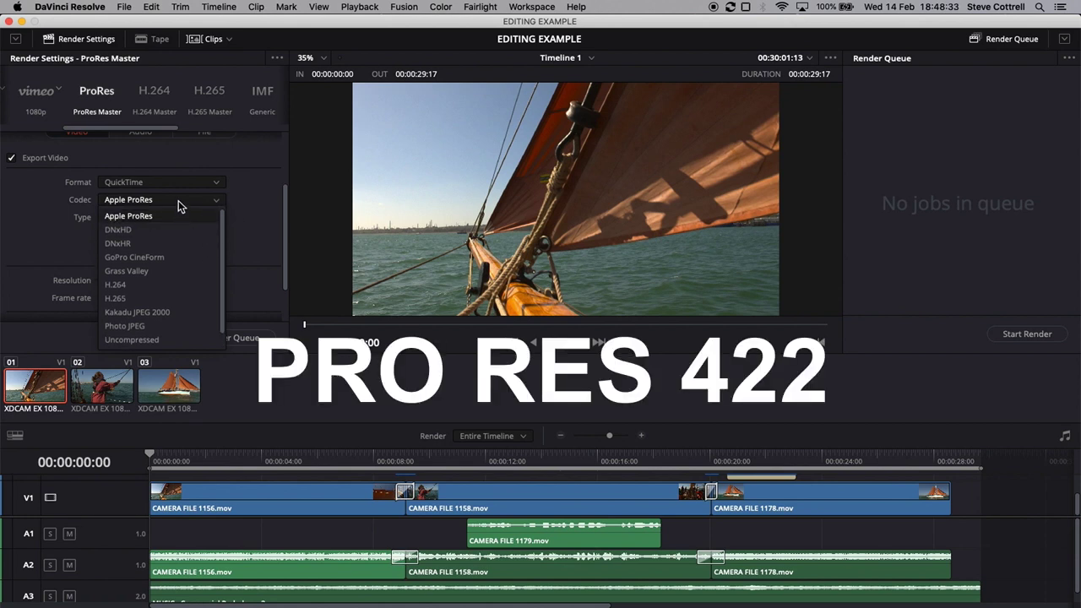
pyautogui.click(140, 215)
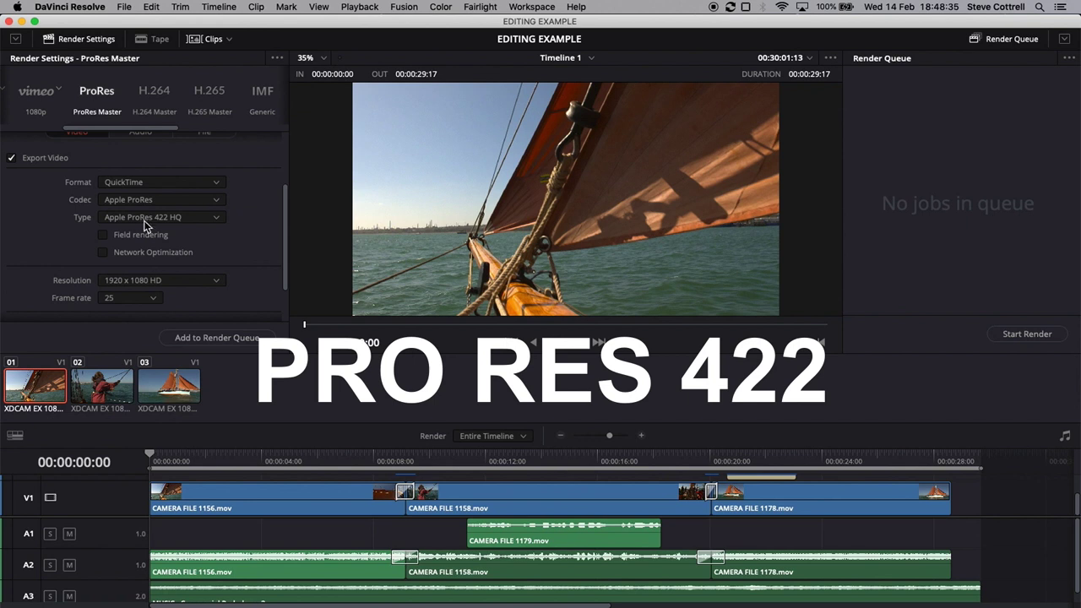
# - Set the ProRes type to Apple ProRes 422, switch it to Apple ProRes 422 LT, and review the type options
pyautogui.click(201, 221)
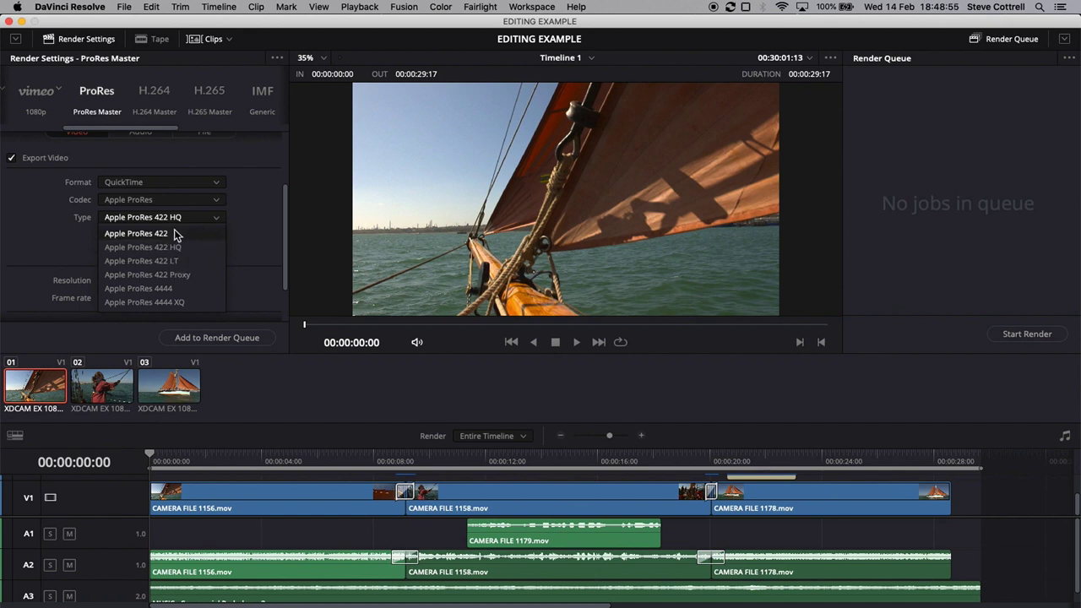
pyautogui.click(157, 234)
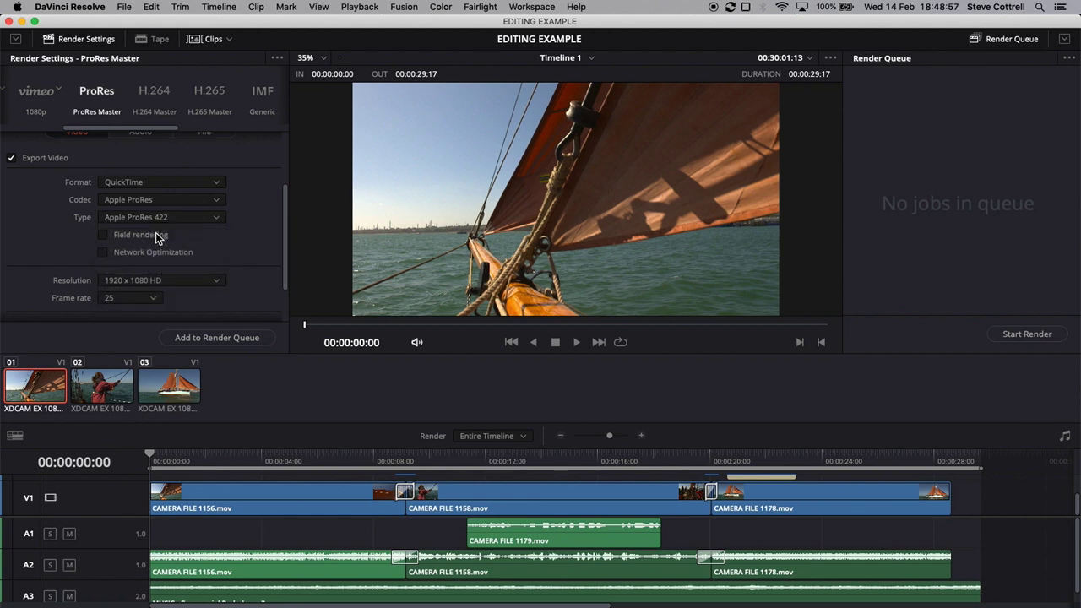
pyautogui.click(216, 219)
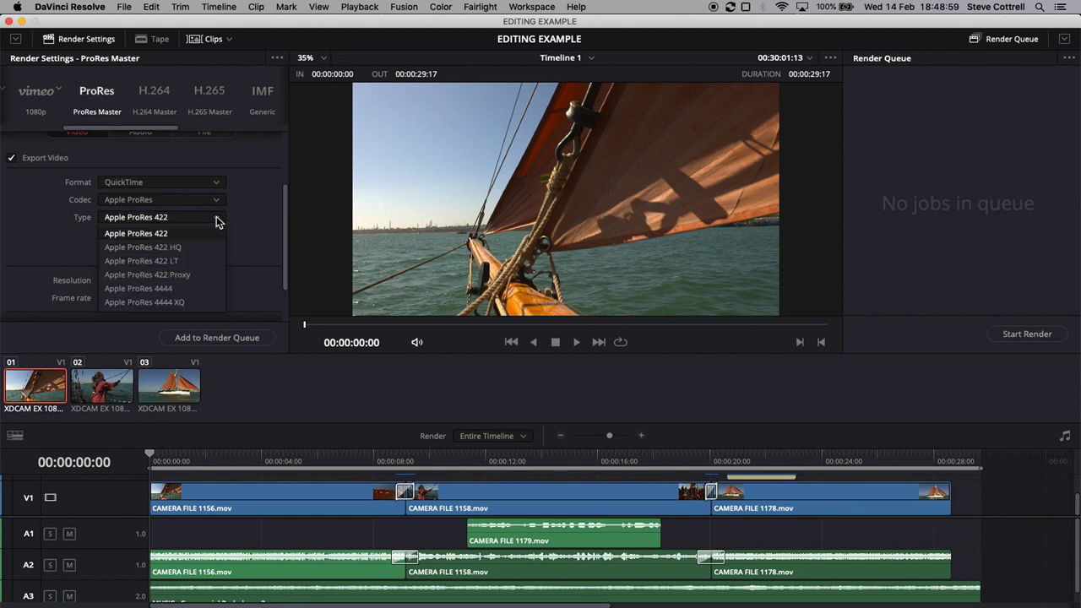
pyautogui.click(173, 263)
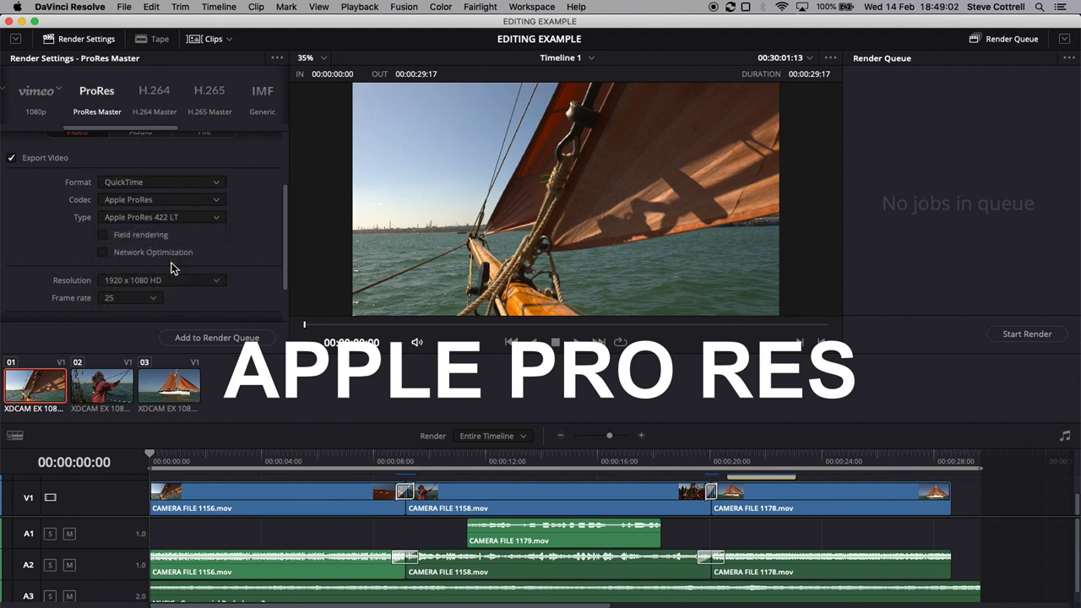
pyautogui.click(196, 218)
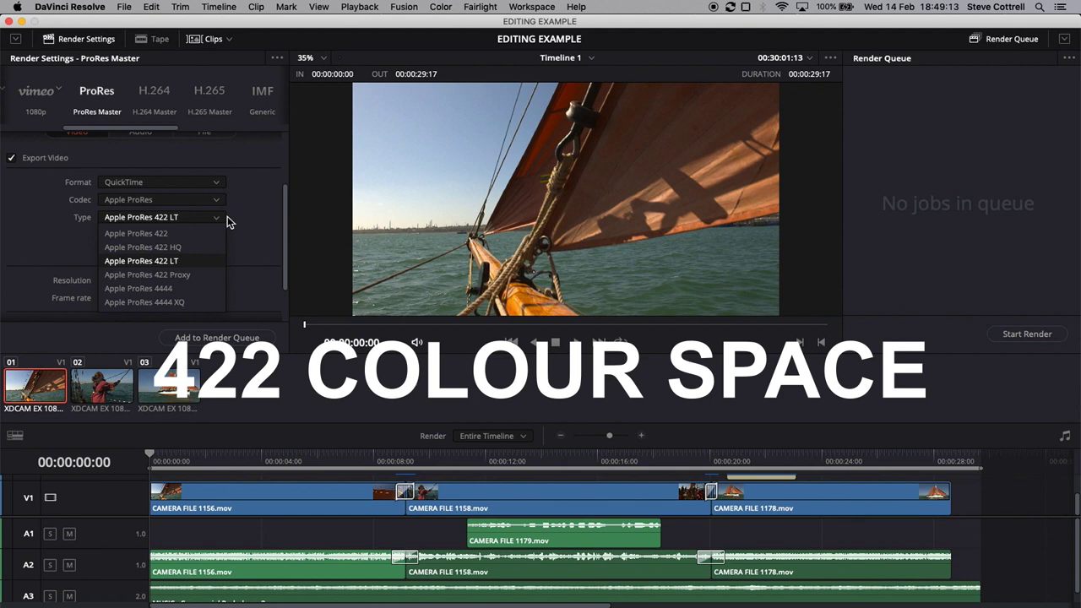
pyautogui.click(228, 217)
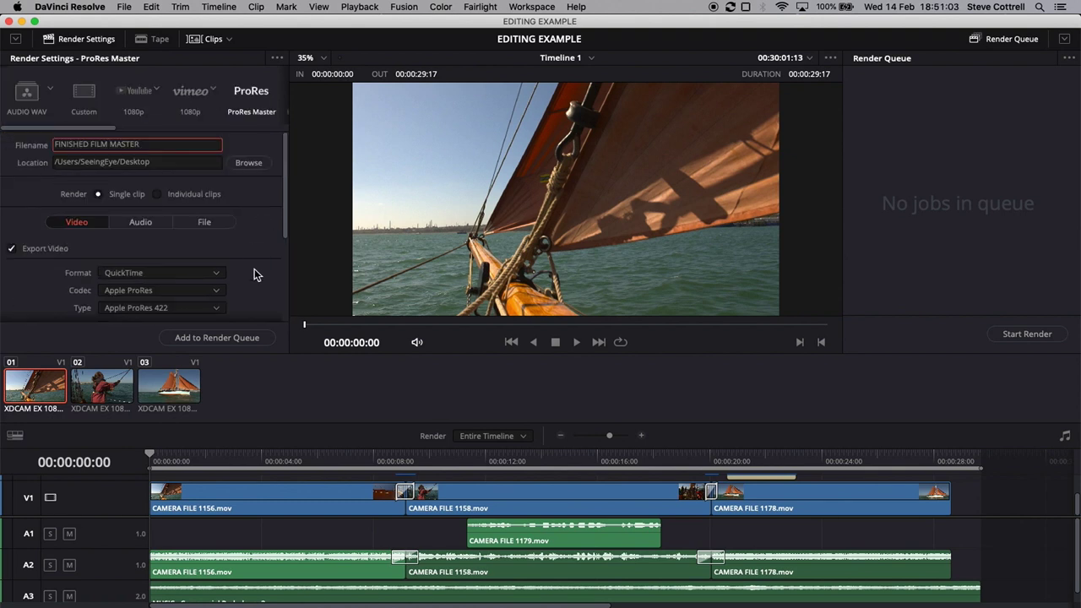
# - Add the FINISHED FILM MASTER ProRes 422 job to the render queue and start rendering it
pyautogui.click(258, 340)
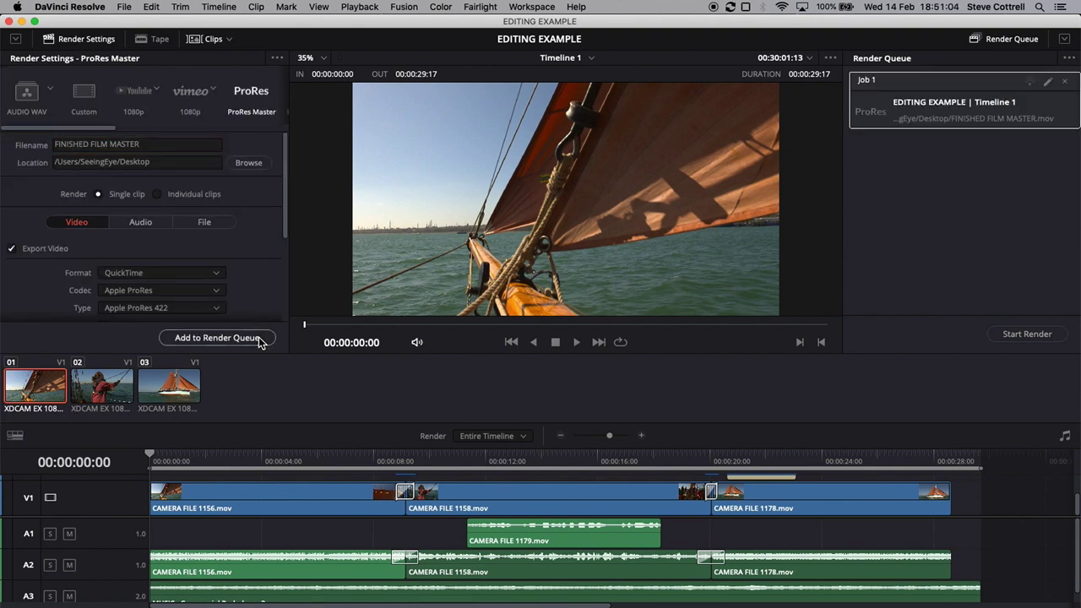
pyautogui.click(1032, 335)
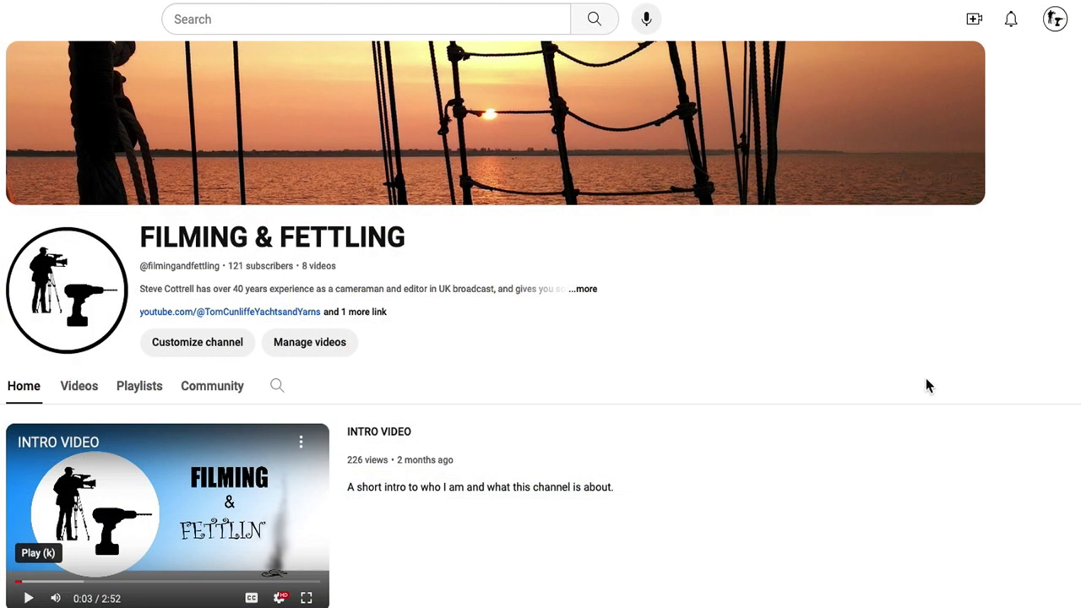
pyautogui.scroll(-4, 926, 387)
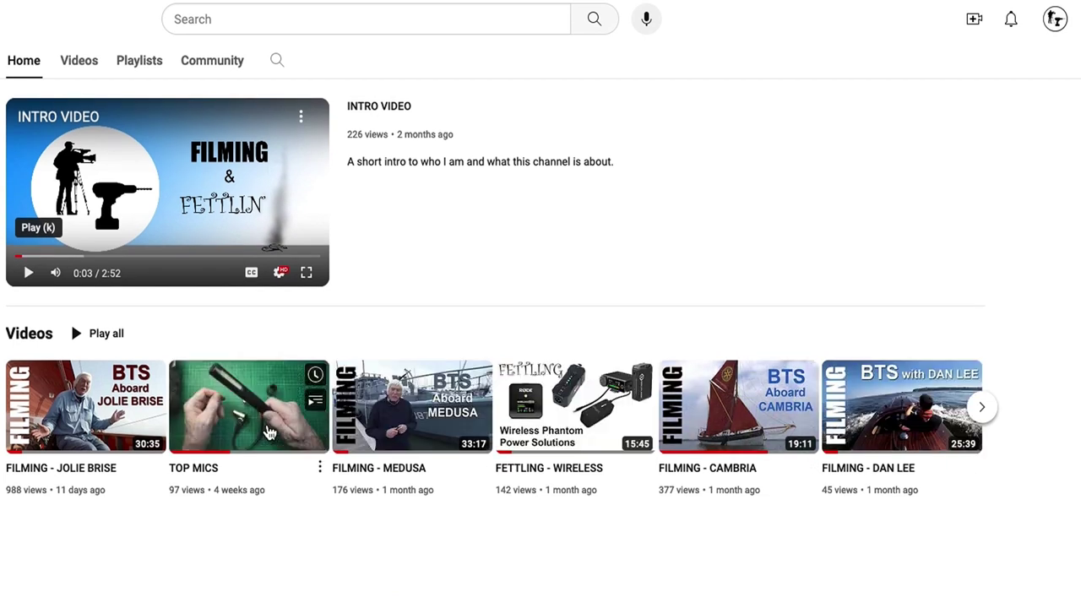
pyautogui.scroll(4, 675, 295)
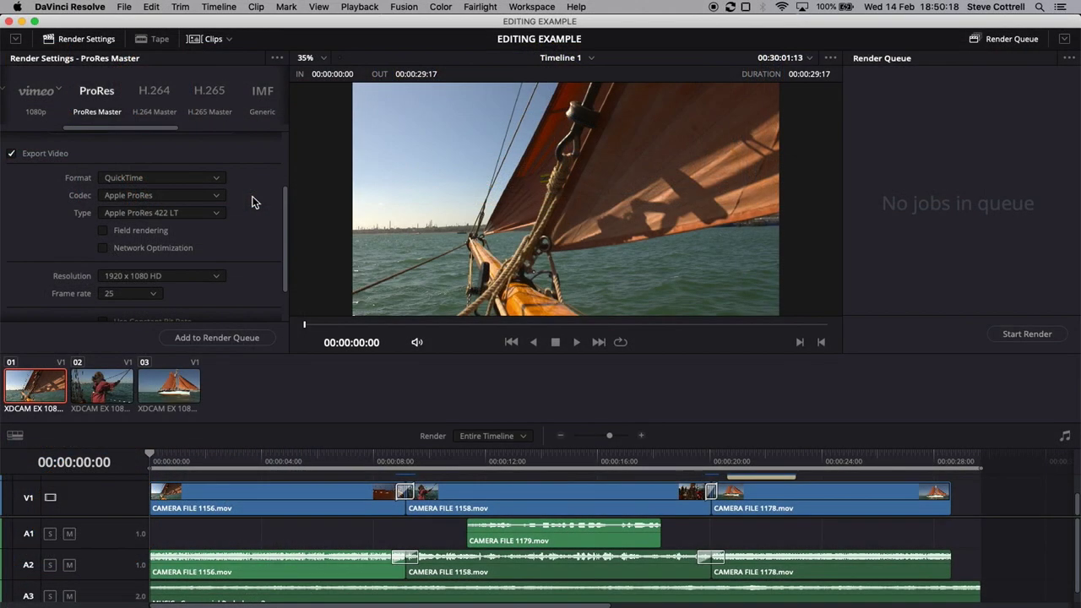
pyautogui.hscroll(-5, 114, 118)
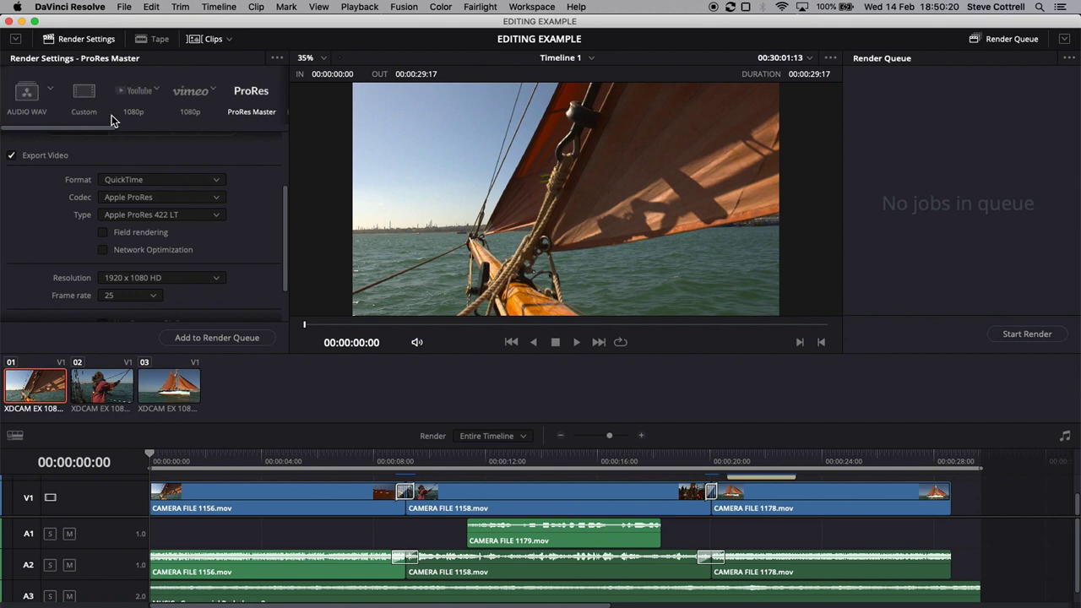
# - Choose the YouTube 1080p render preset and look over its export settings
pyautogui.click(140, 110)
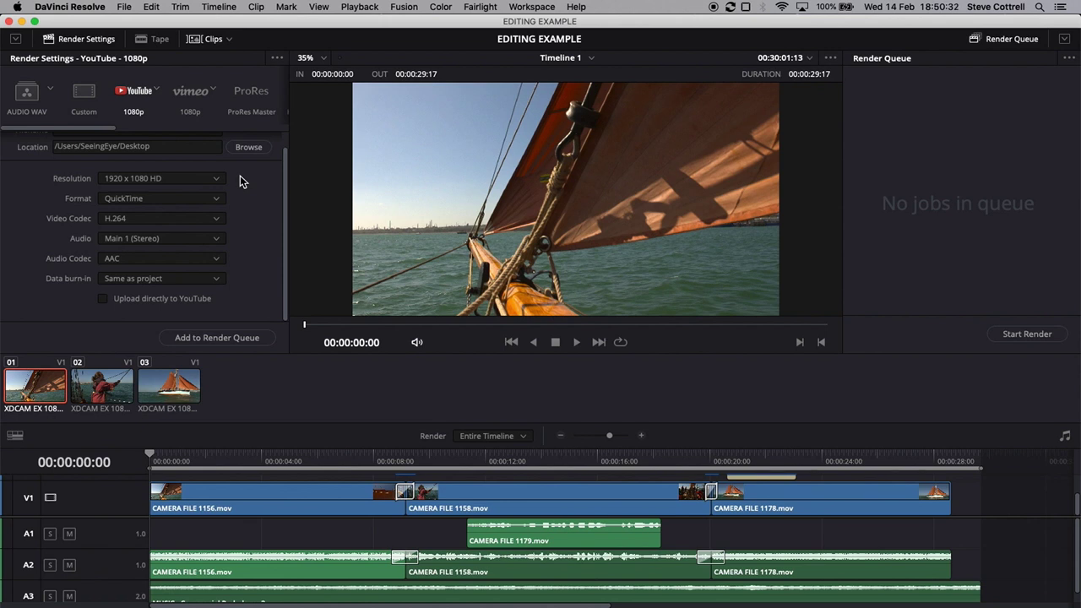
pyautogui.scroll(1, 240, 179)
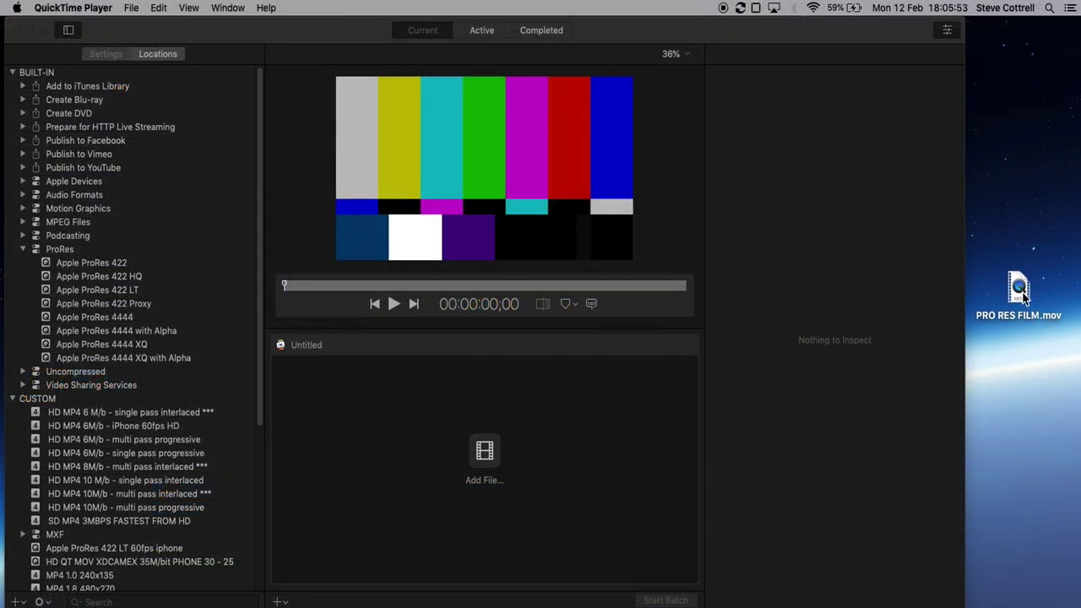
# - In Compressor, add PRO RES FILM.mov from the desktop to the batch and apply the custom HD MP4 10M/b - multi pass progressive setting
pyautogui.moveTo(1023, 293); pyautogui.dragTo(490, 462)
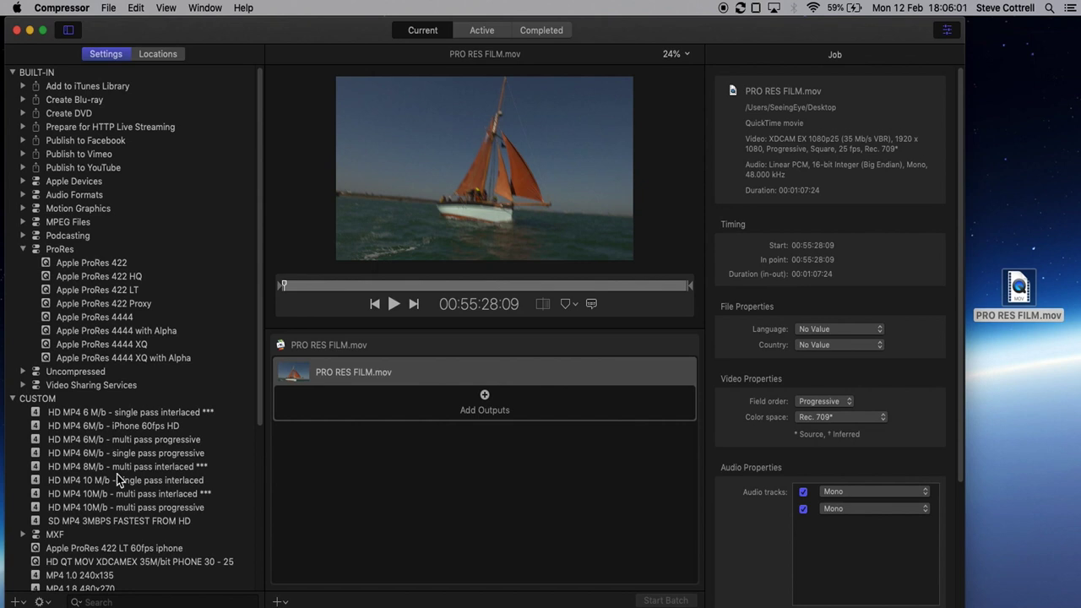
pyautogui.scroll(-5, 184, 364)
pyautogui.scroll(-1, 184, 363)
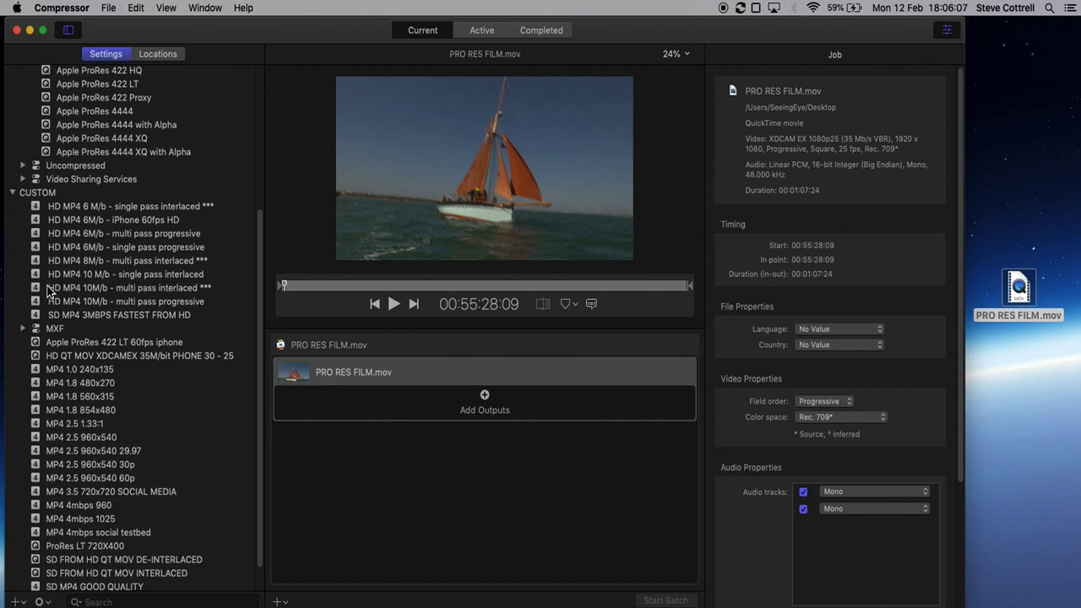
pyautogui.moveTo(40, 304); pyautogui.dragTo(378, 382)
pyautogui.moveTo(492, 395); pyautogui.dragTo(495, 404)
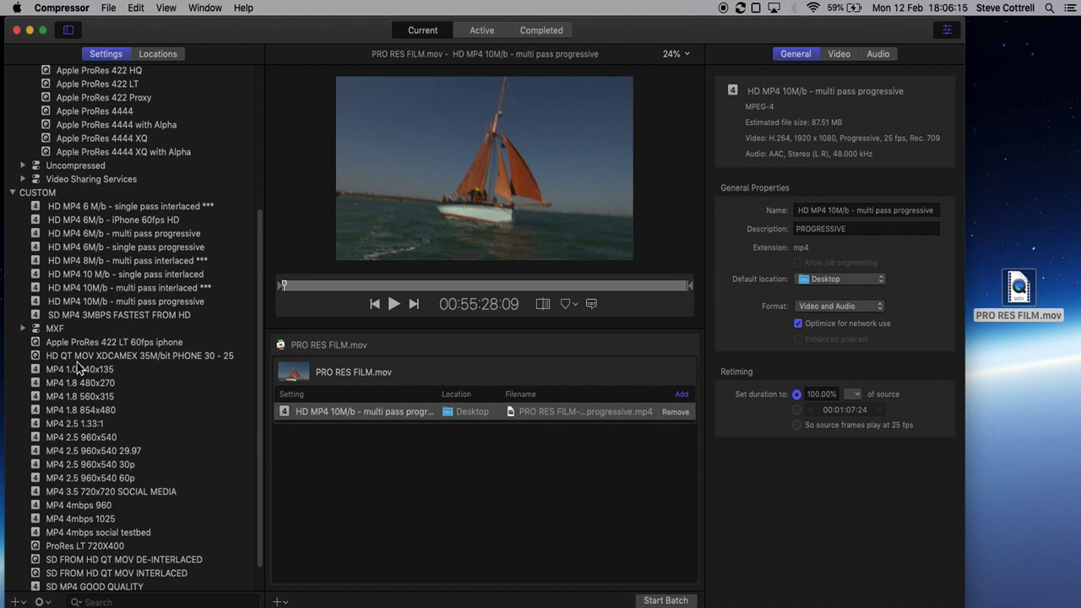
# - Preview the film at about 00:55:40:21 and examine the video properties of the HD MP4 10M/b output
pyautogui.scroll(-2, 76, 362)
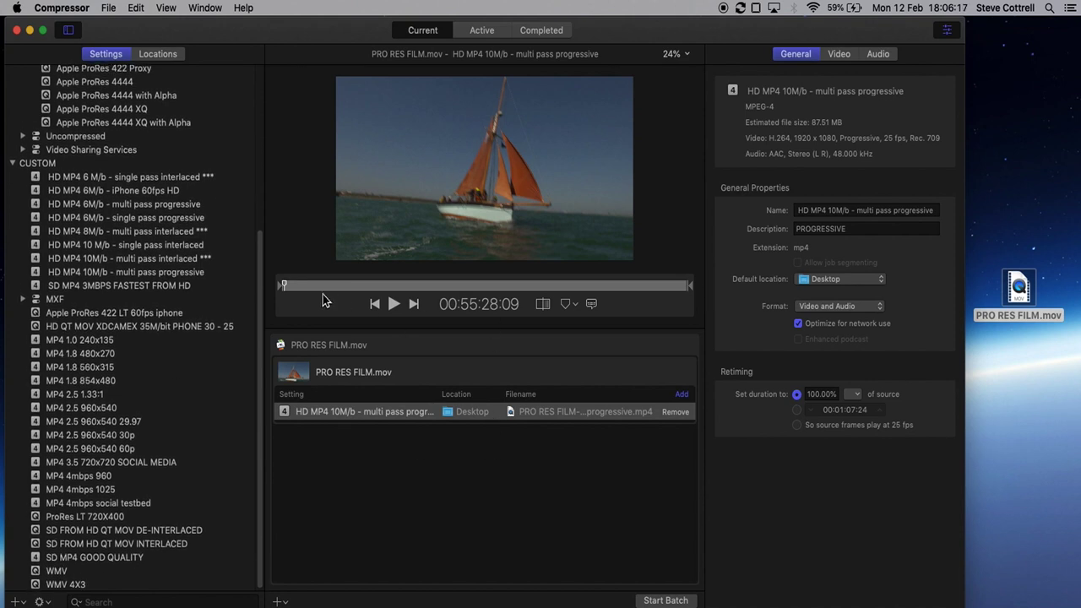
pyautogui.moveTo(348, 286); pyautogui.dragTo(359, 287)
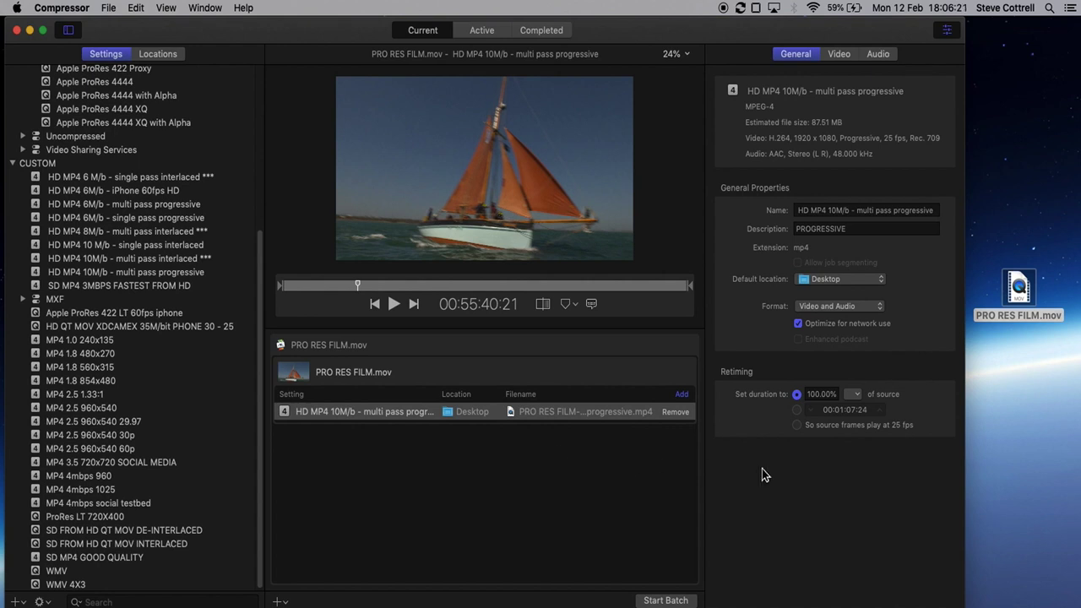
pyautogui.click(839, 54)
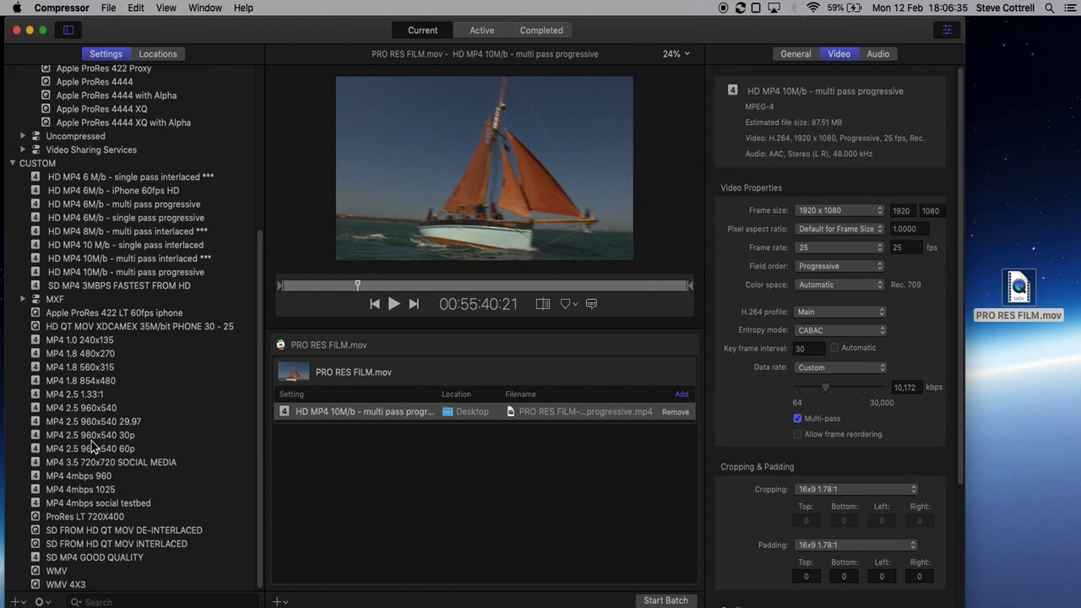
# - Add the custom MP4 1.8 480x270 setting as a second output for PRO RES FILM.mov and look over the other available settings
pyautogui.click(88, 357)
pyautogui.moveTo(88, 358); pyautogui.dragTo(413, 398)
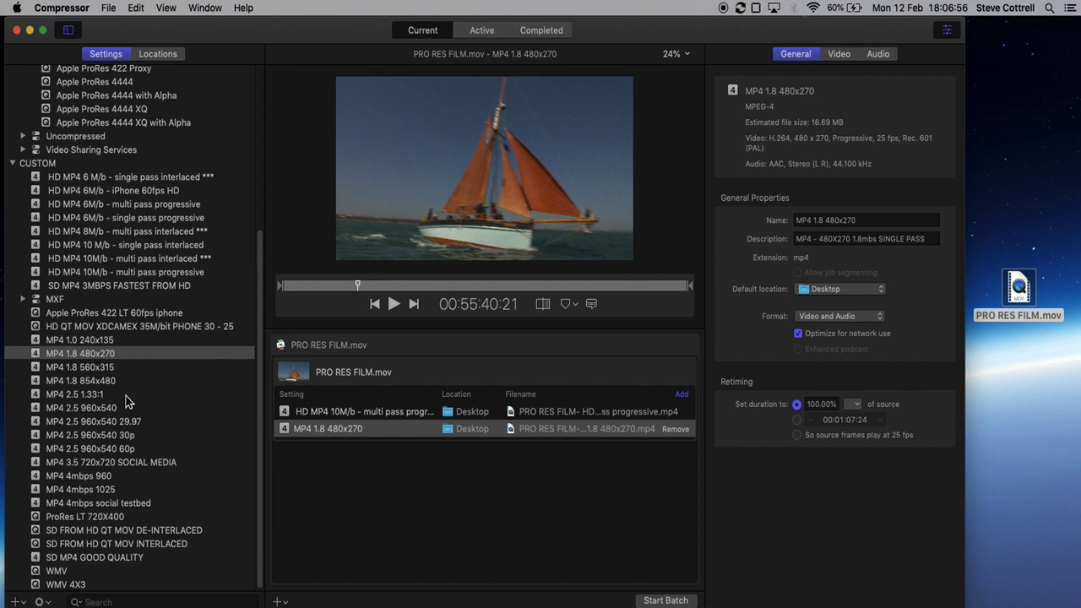
pyautogui.scroll(5, 131, 419)
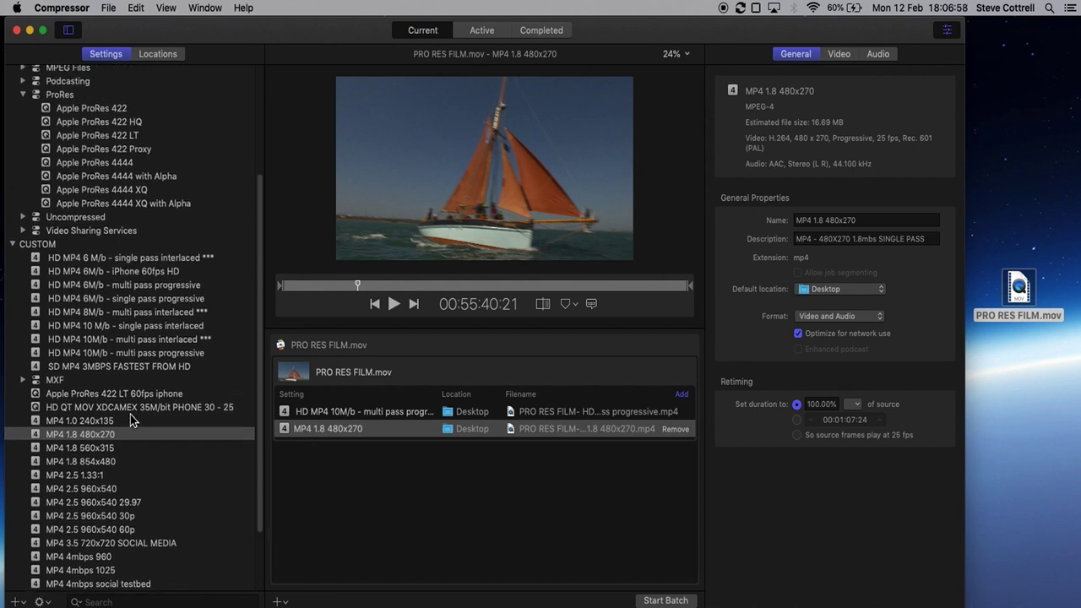
pyautogui.scroll(3, 131, 420)
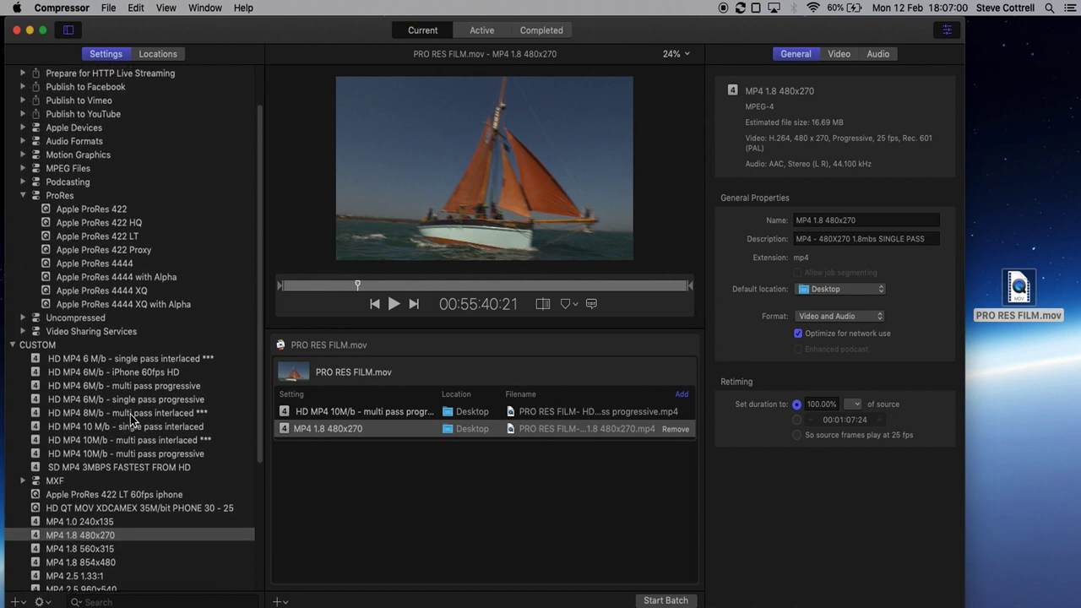
pyautogui.scroll(1, 130, 414)
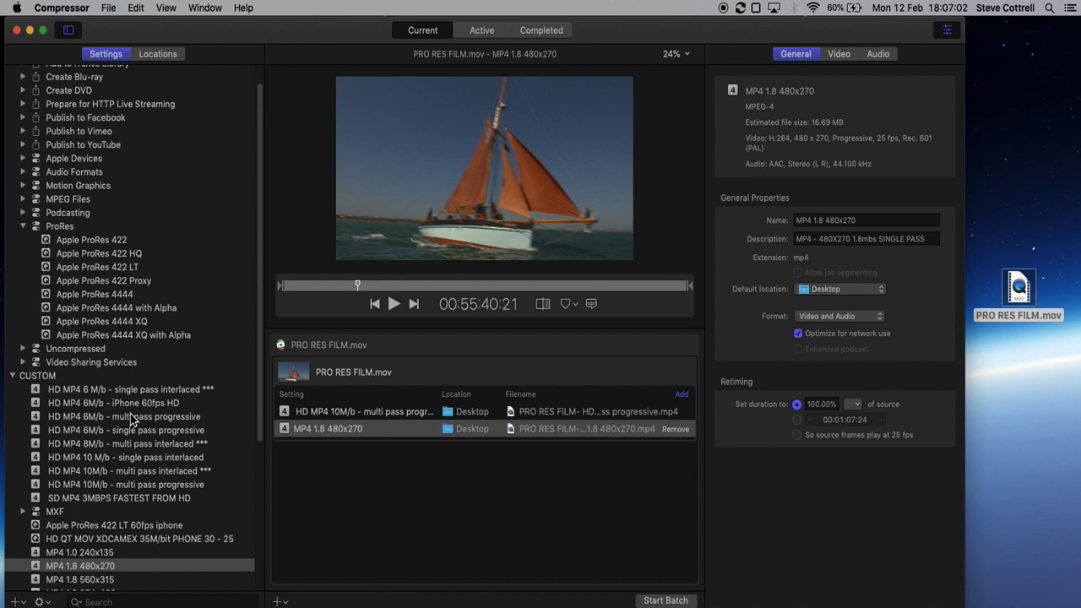